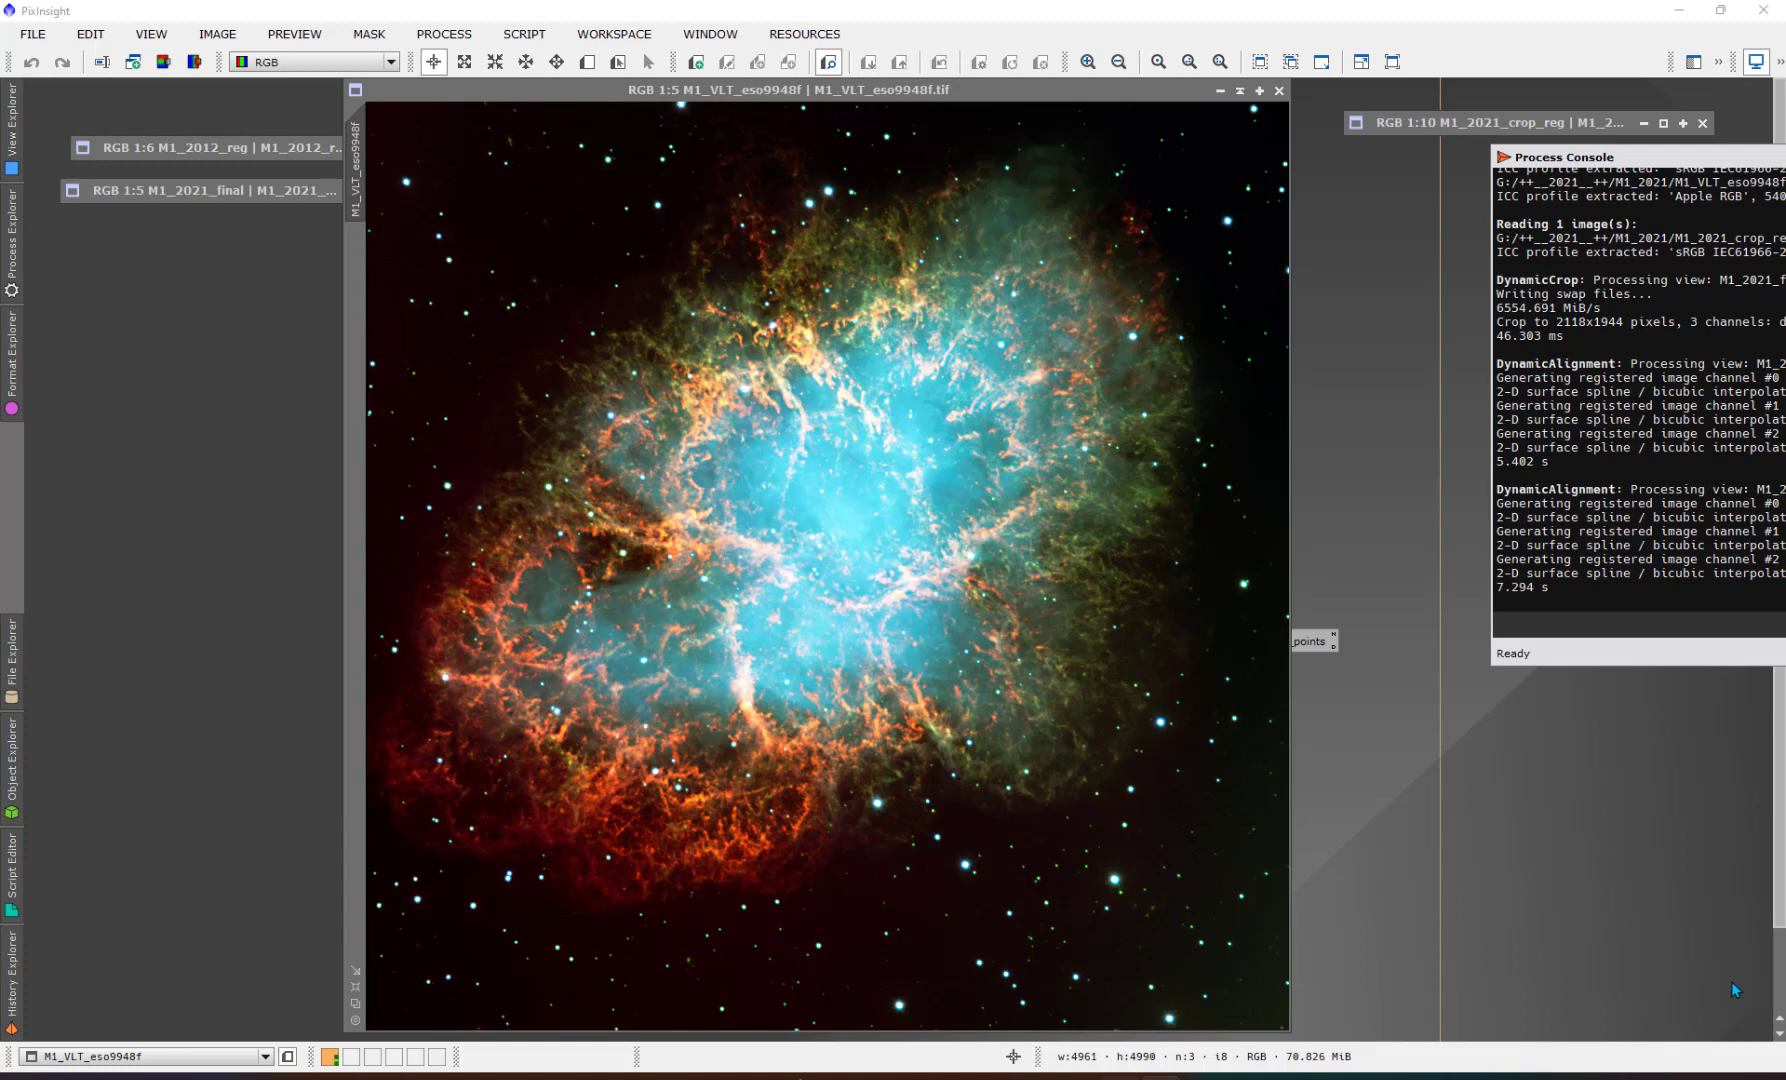
# - Browse the All Processes list and dismiss it without running anything
pyautogui.click(436, 36)
pyautogui.moveTo(668, 64)
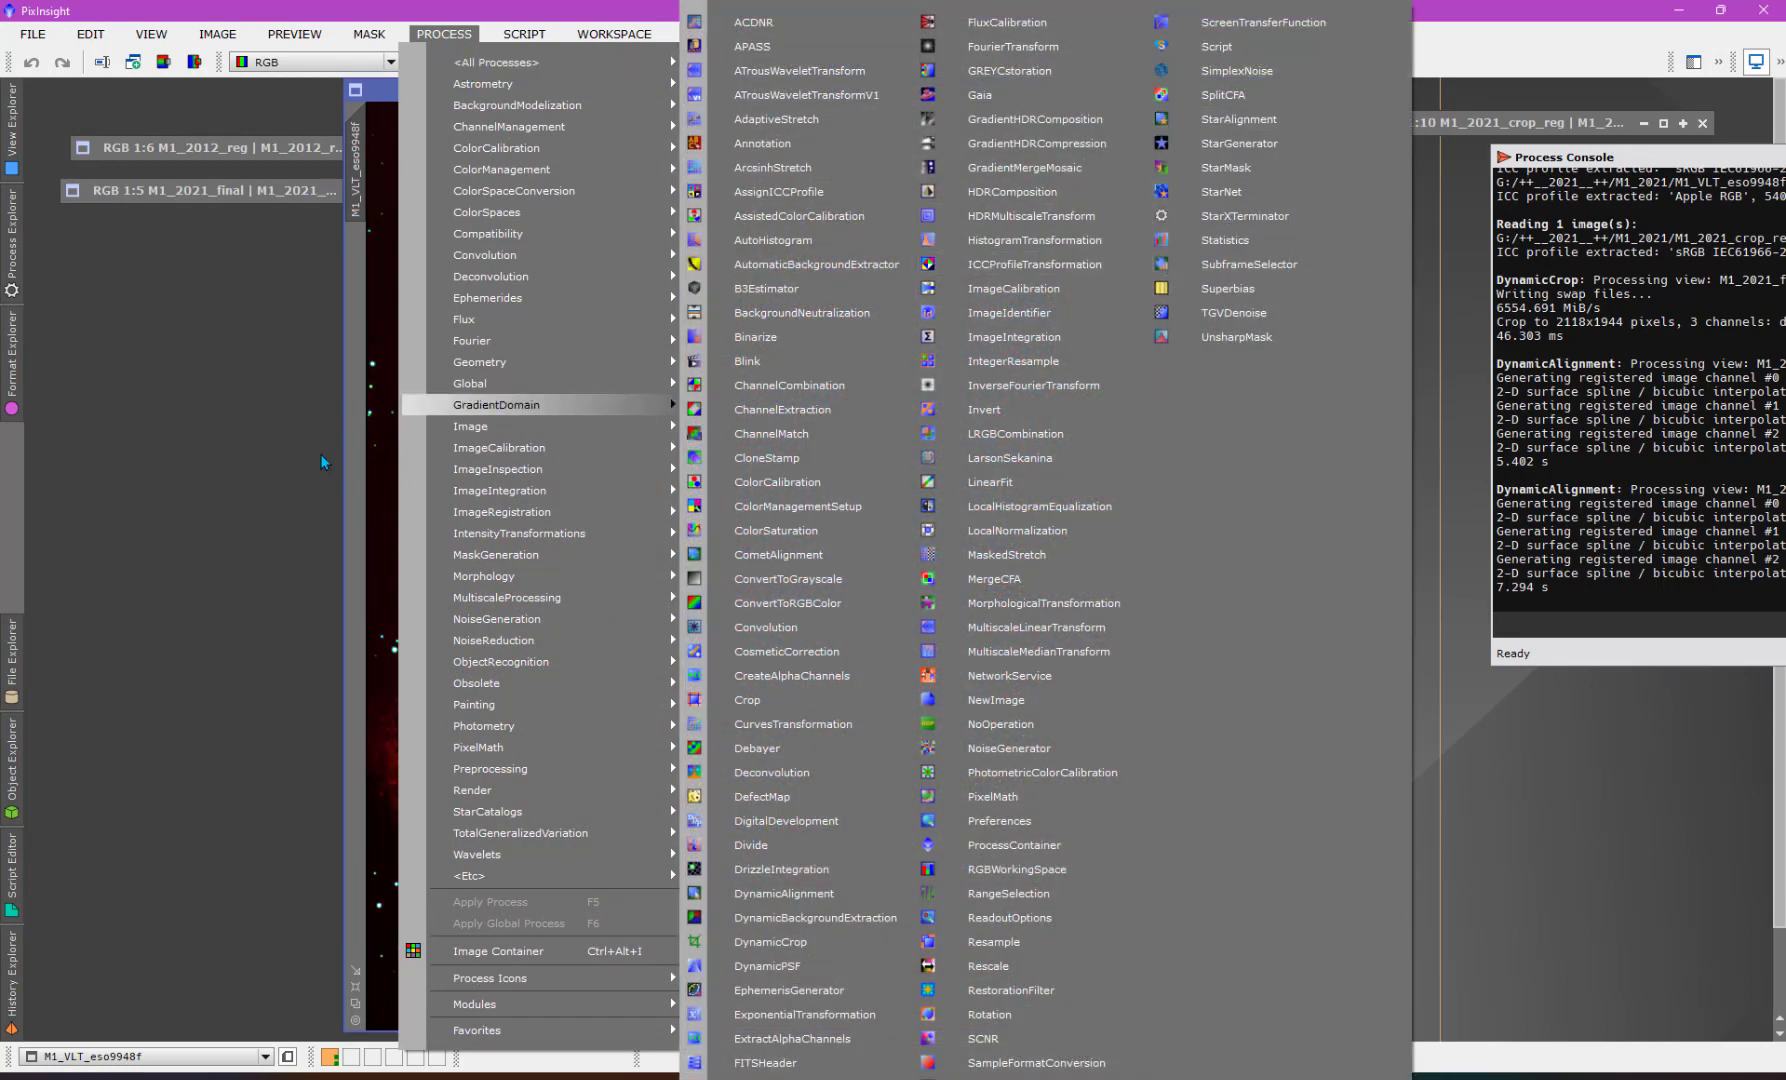
pyautogui.click(153, 553)
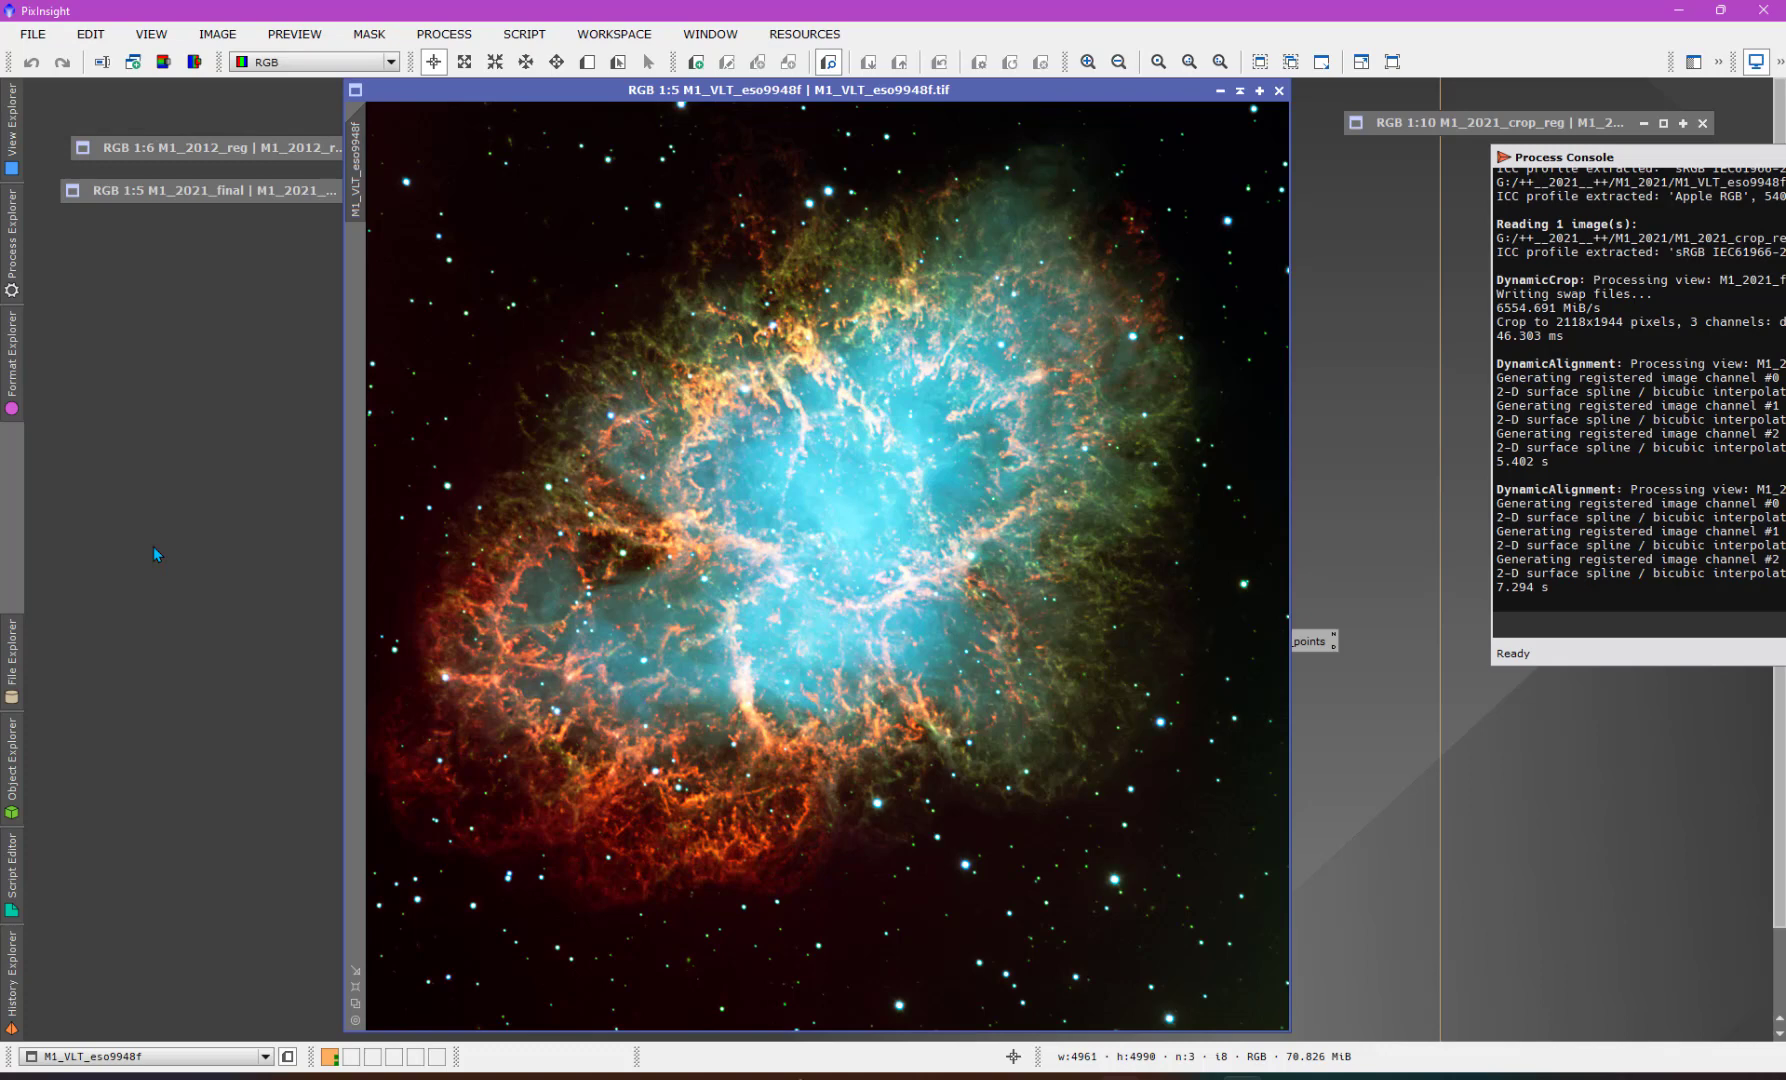
# - Restore M1_2021_final, move its window down-right, and collapse M1_2012_reg to a title strip
pyautogui.doubleClick(218, 192)
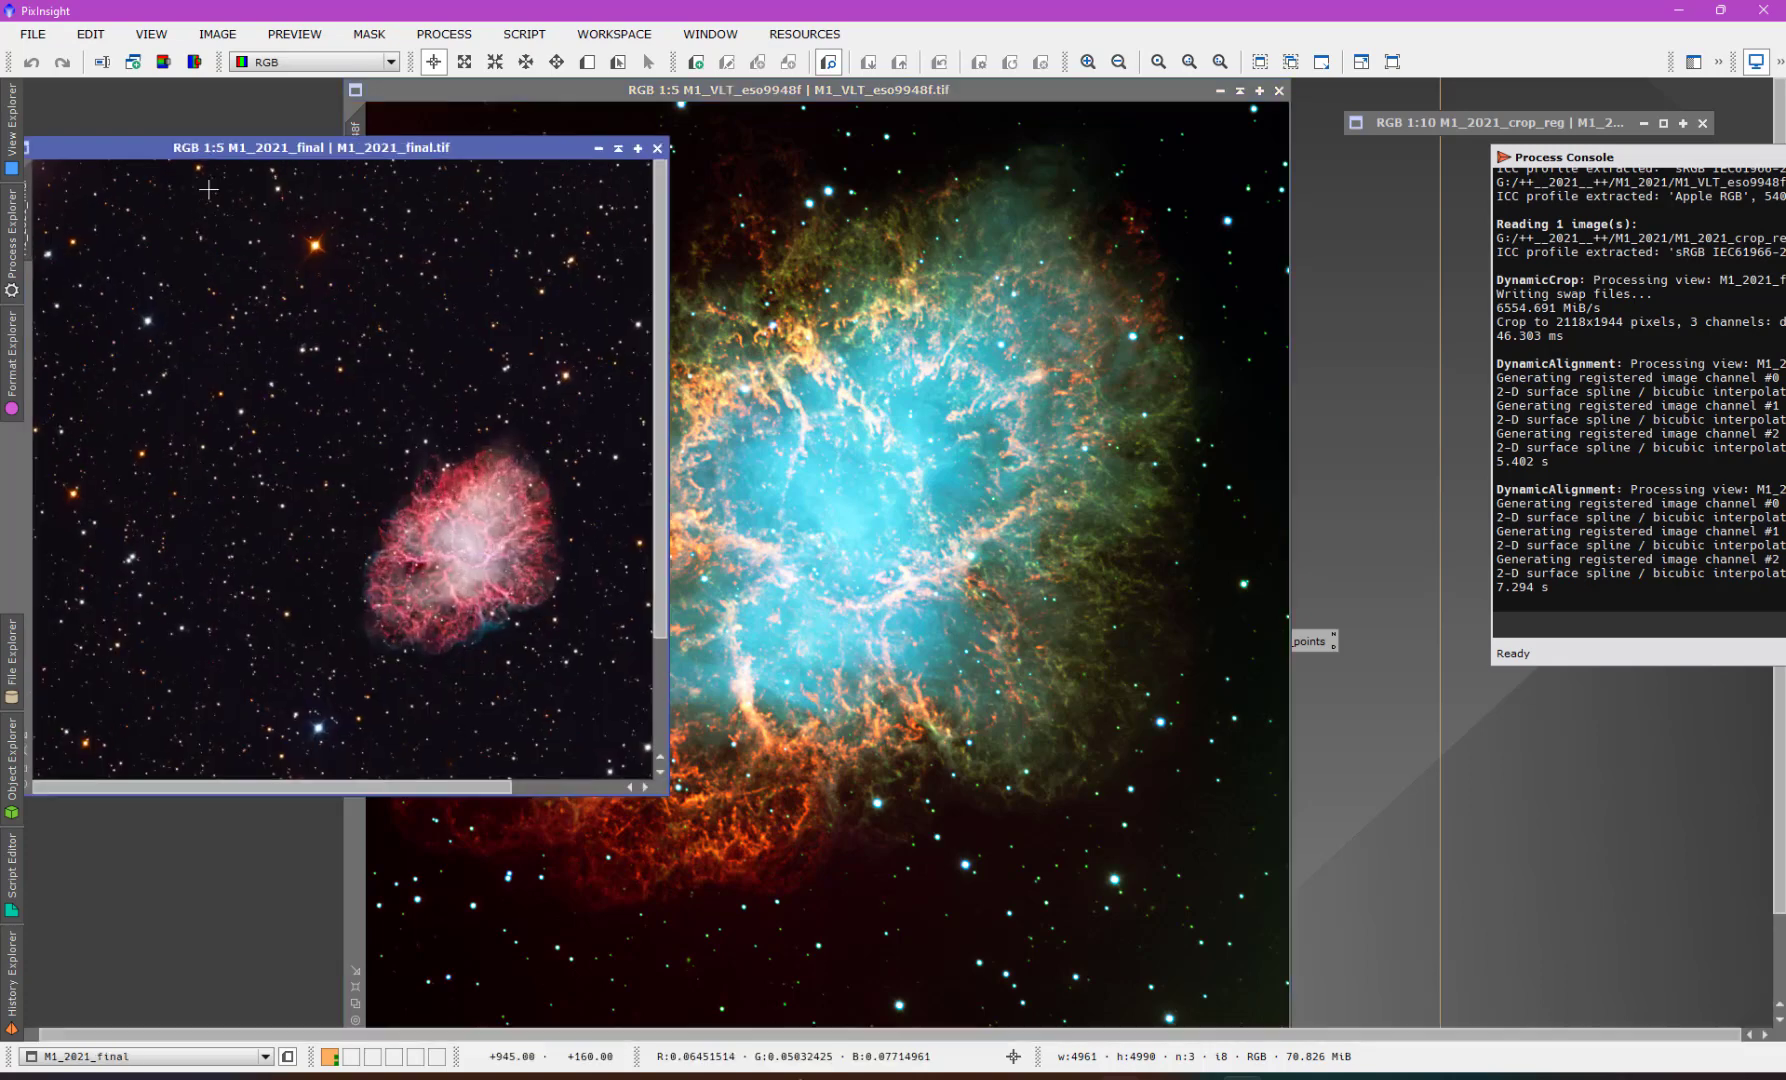
pyautogui.moveTo(360, 160); pyautogui.dragTo(374, 216)
pyautogui.click(420, 148)
pyautogui.click(622, 148)
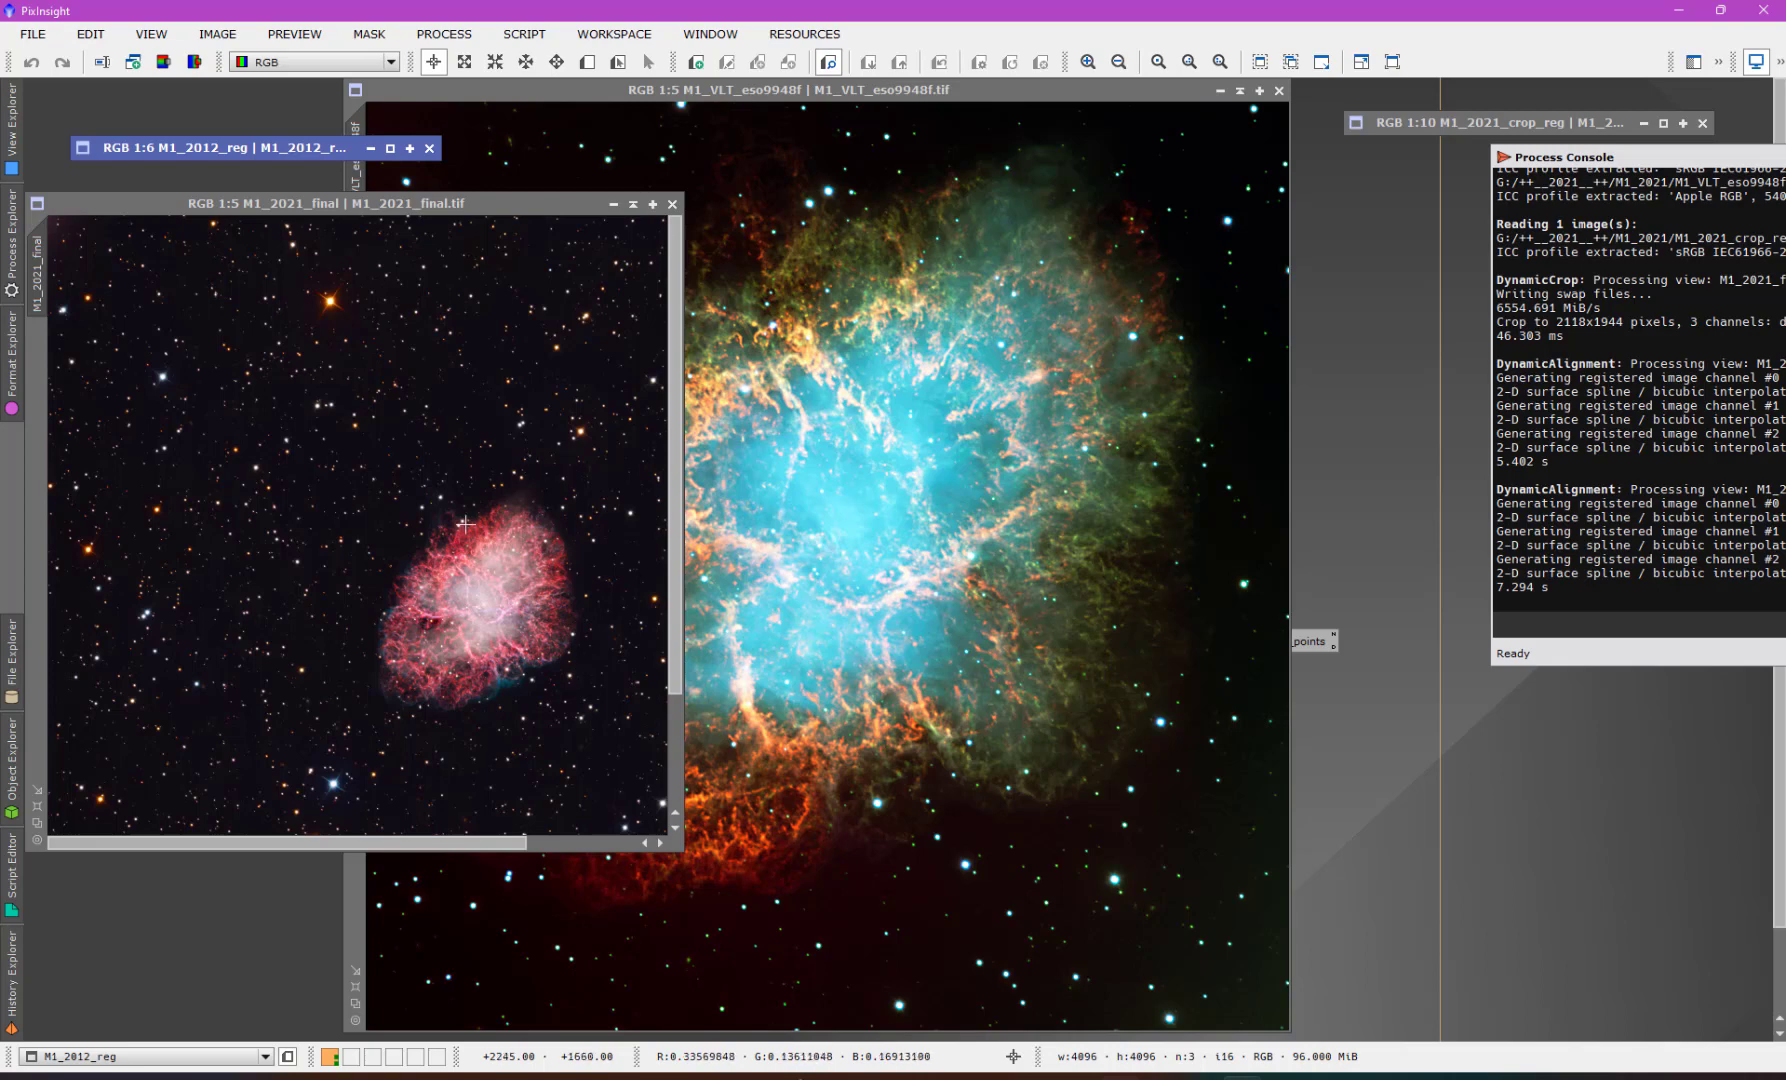
# - Zoom and pan the VLT and M1_2021_final views to compare nebula detail
pyautogui.scroll(2, 412, 530)
pyautogui.scroll(2, 412, 530)
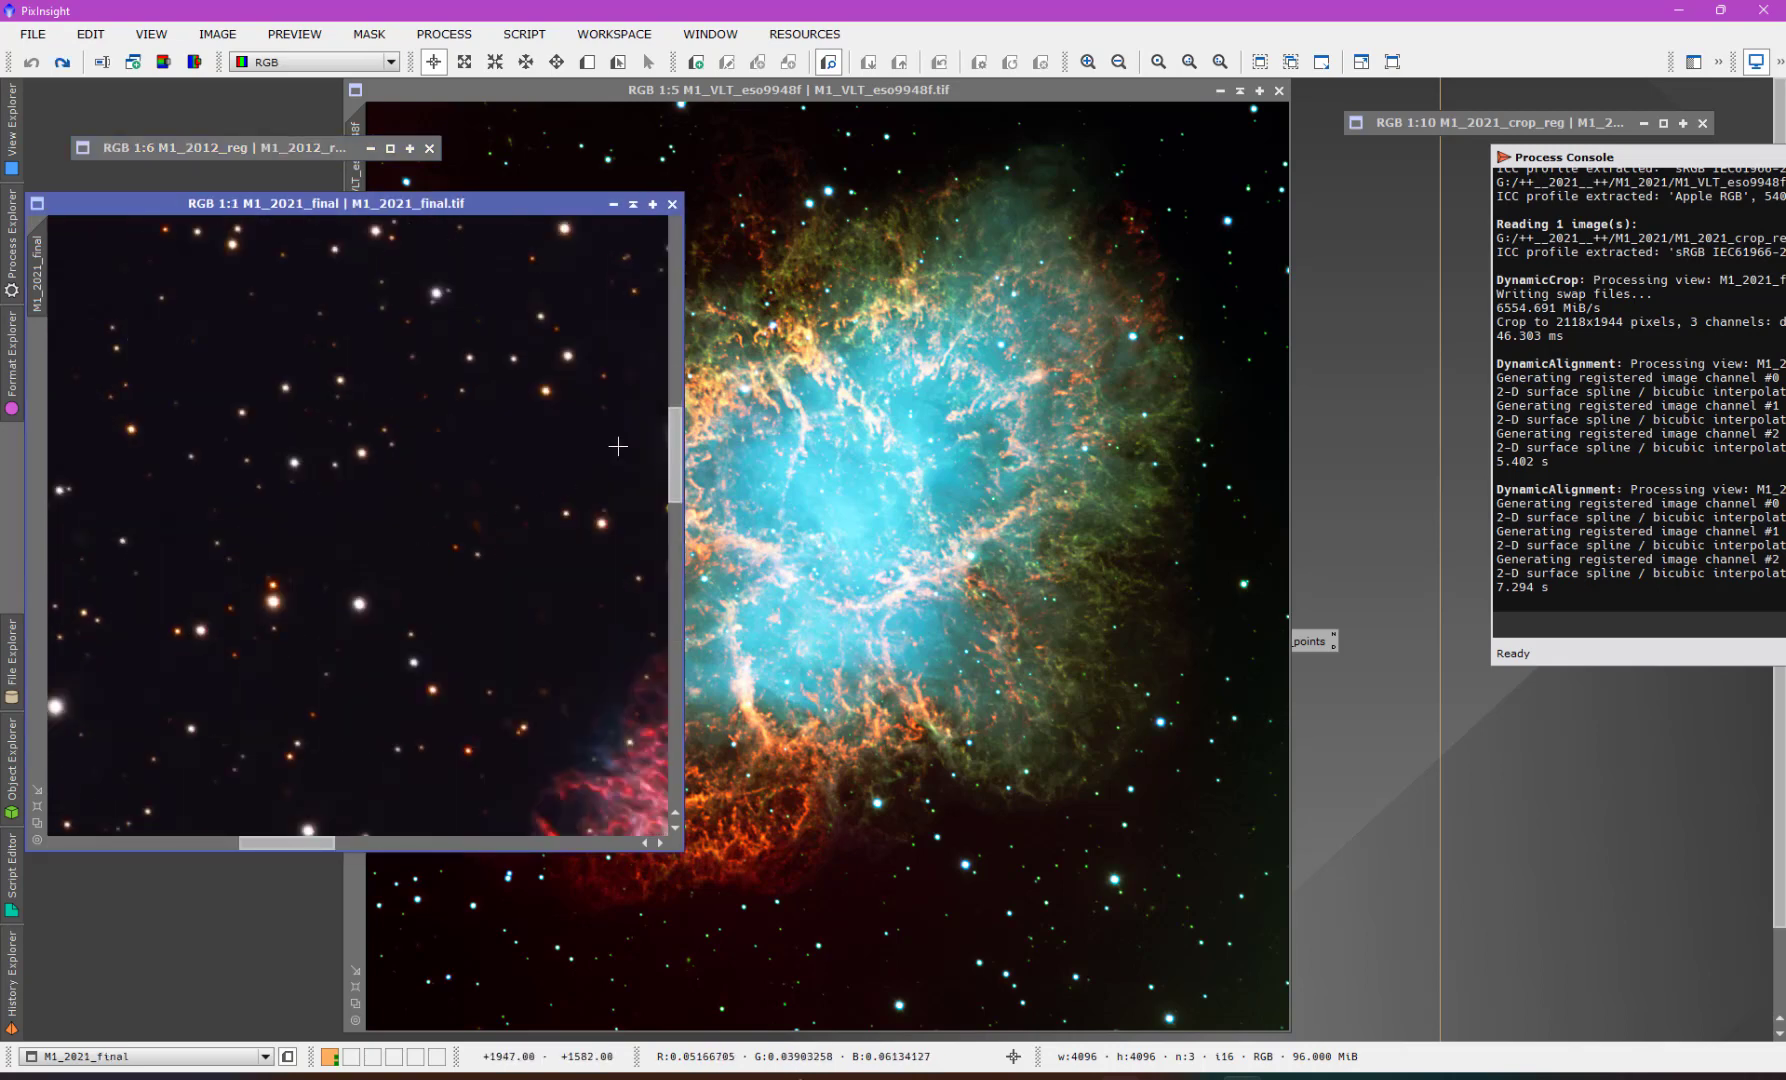
pyautogui.moveTo(676, 436); pyautogui.dragTo(686, 507)
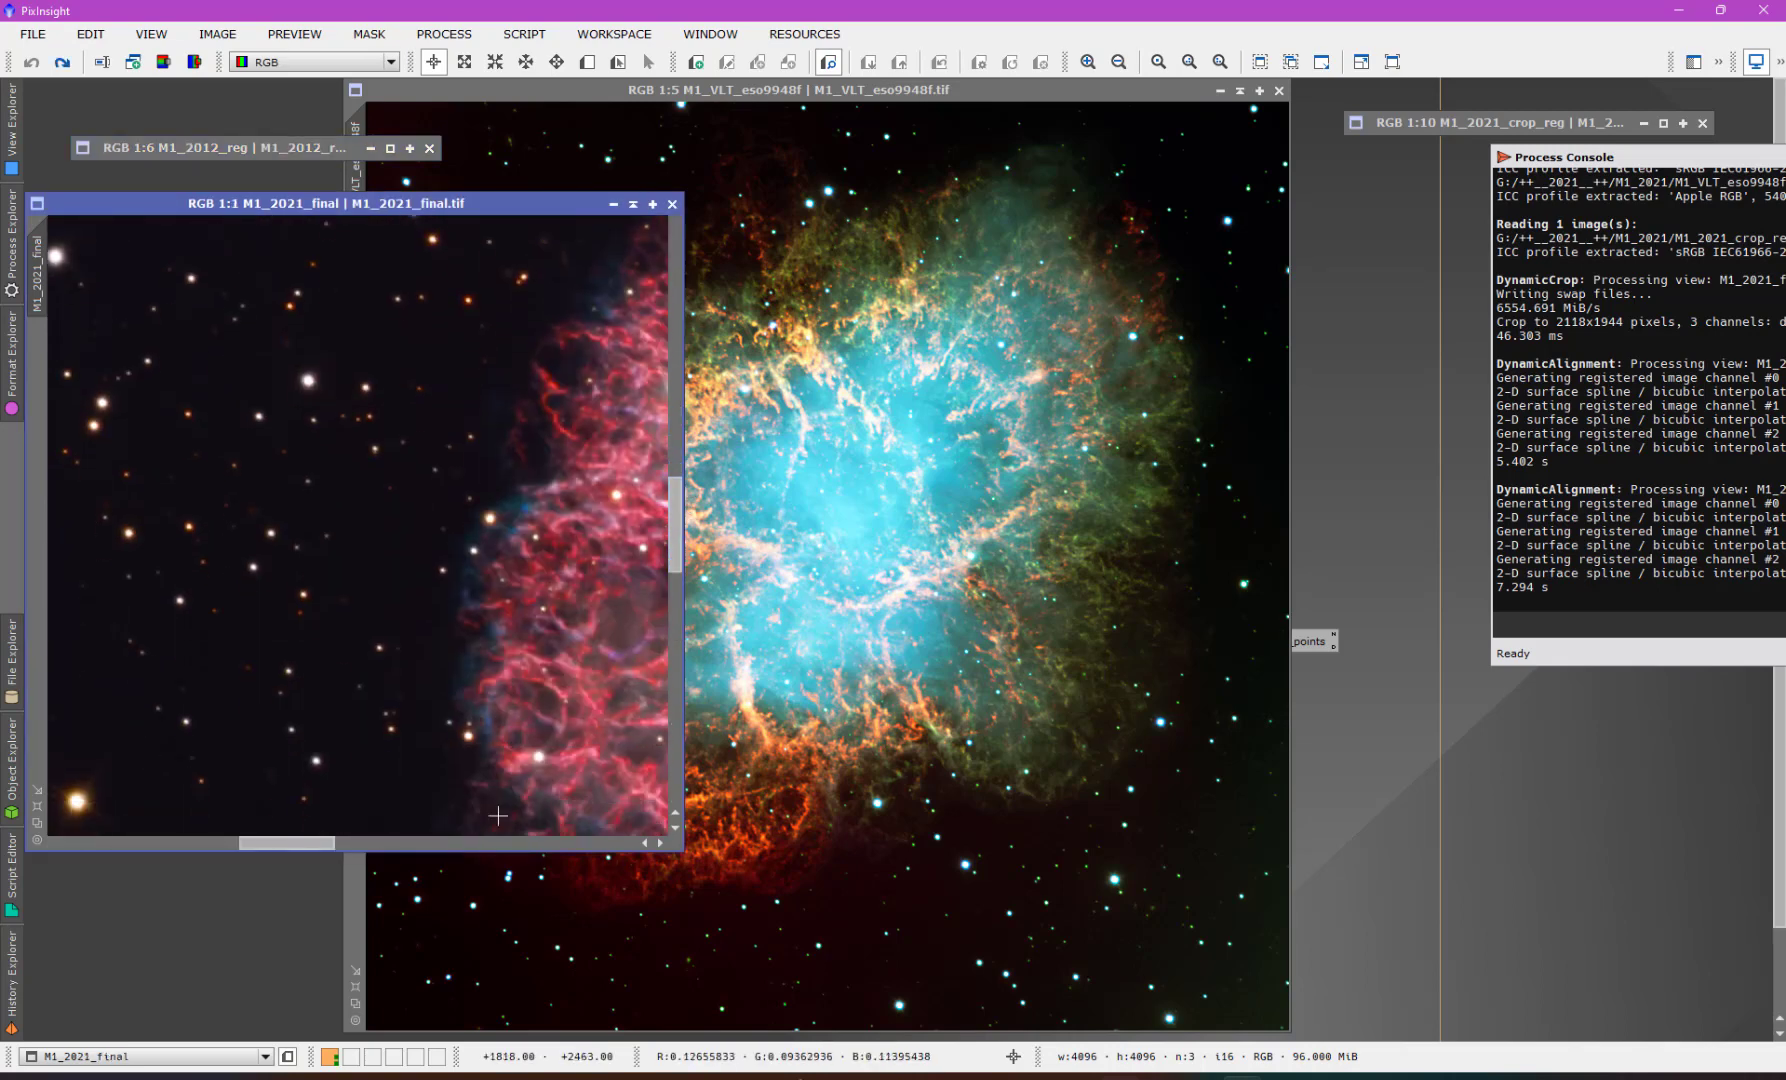
pyautogui.scroll(4, 1084, 490)
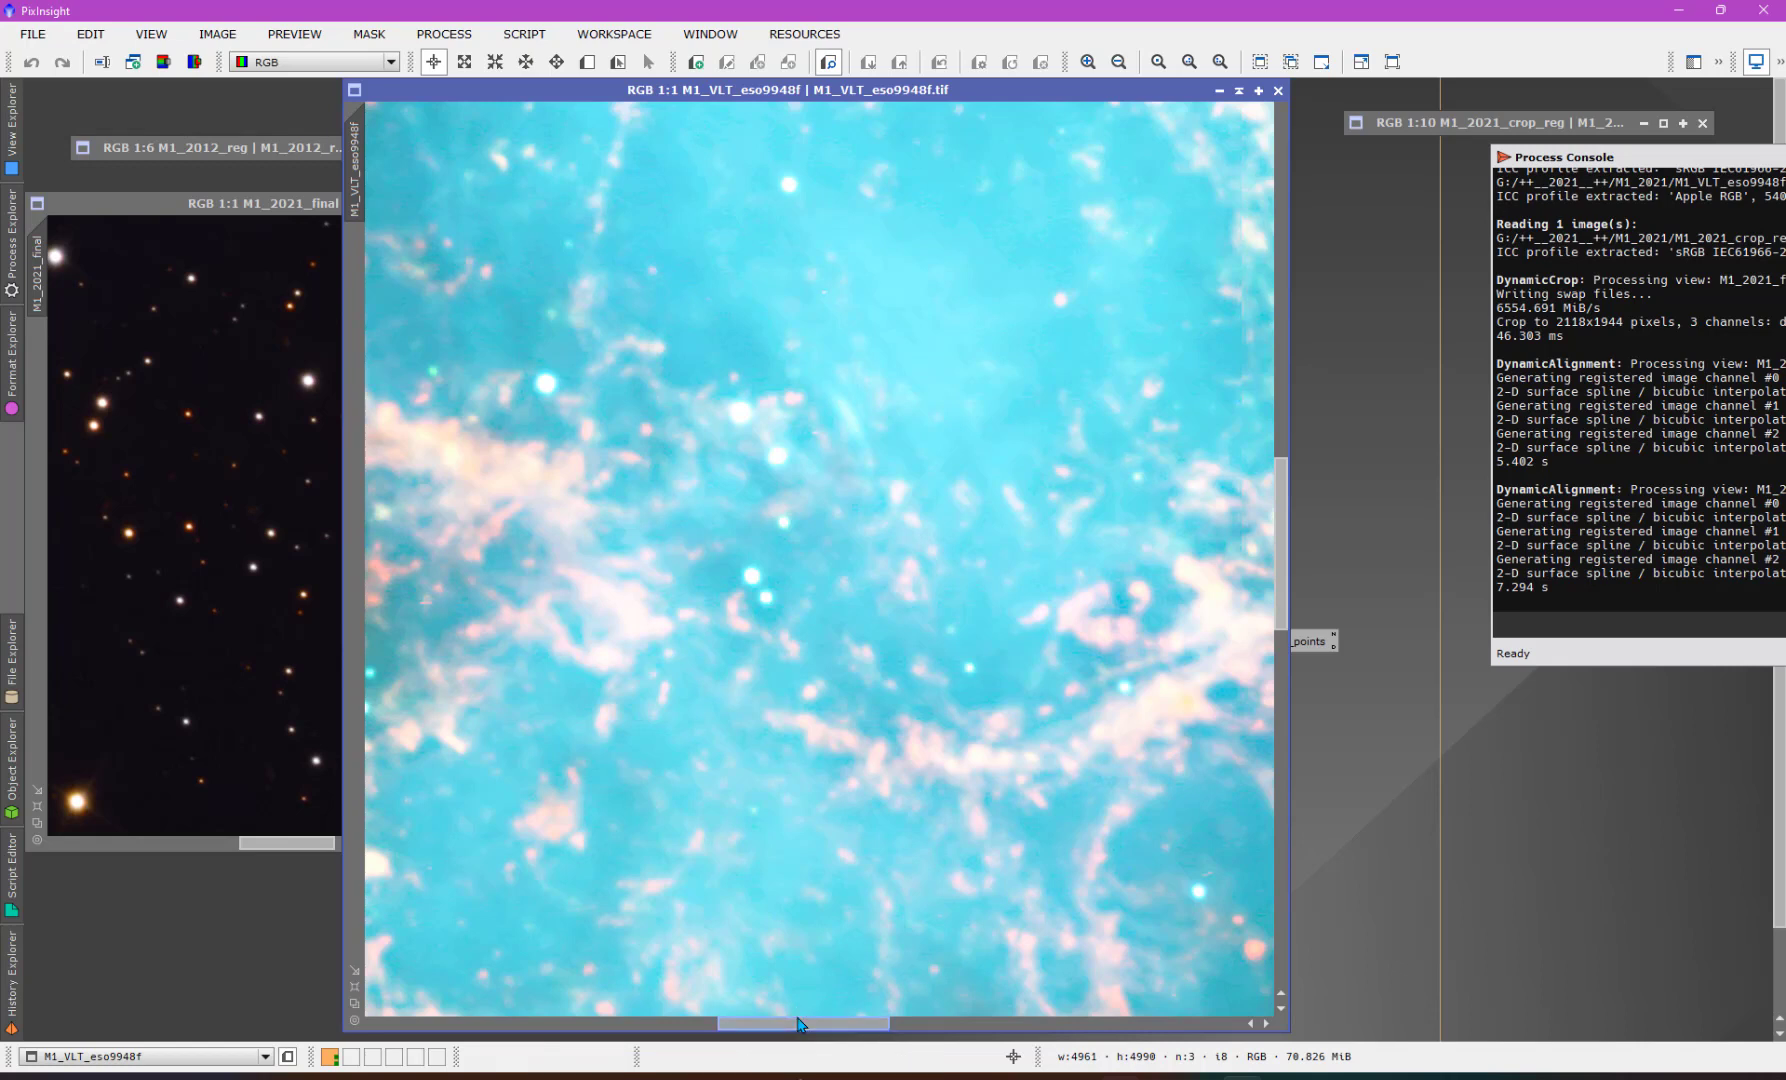
pyautogui.moveTo(800, 1024); pyautogui.dragTo(793, 1024)
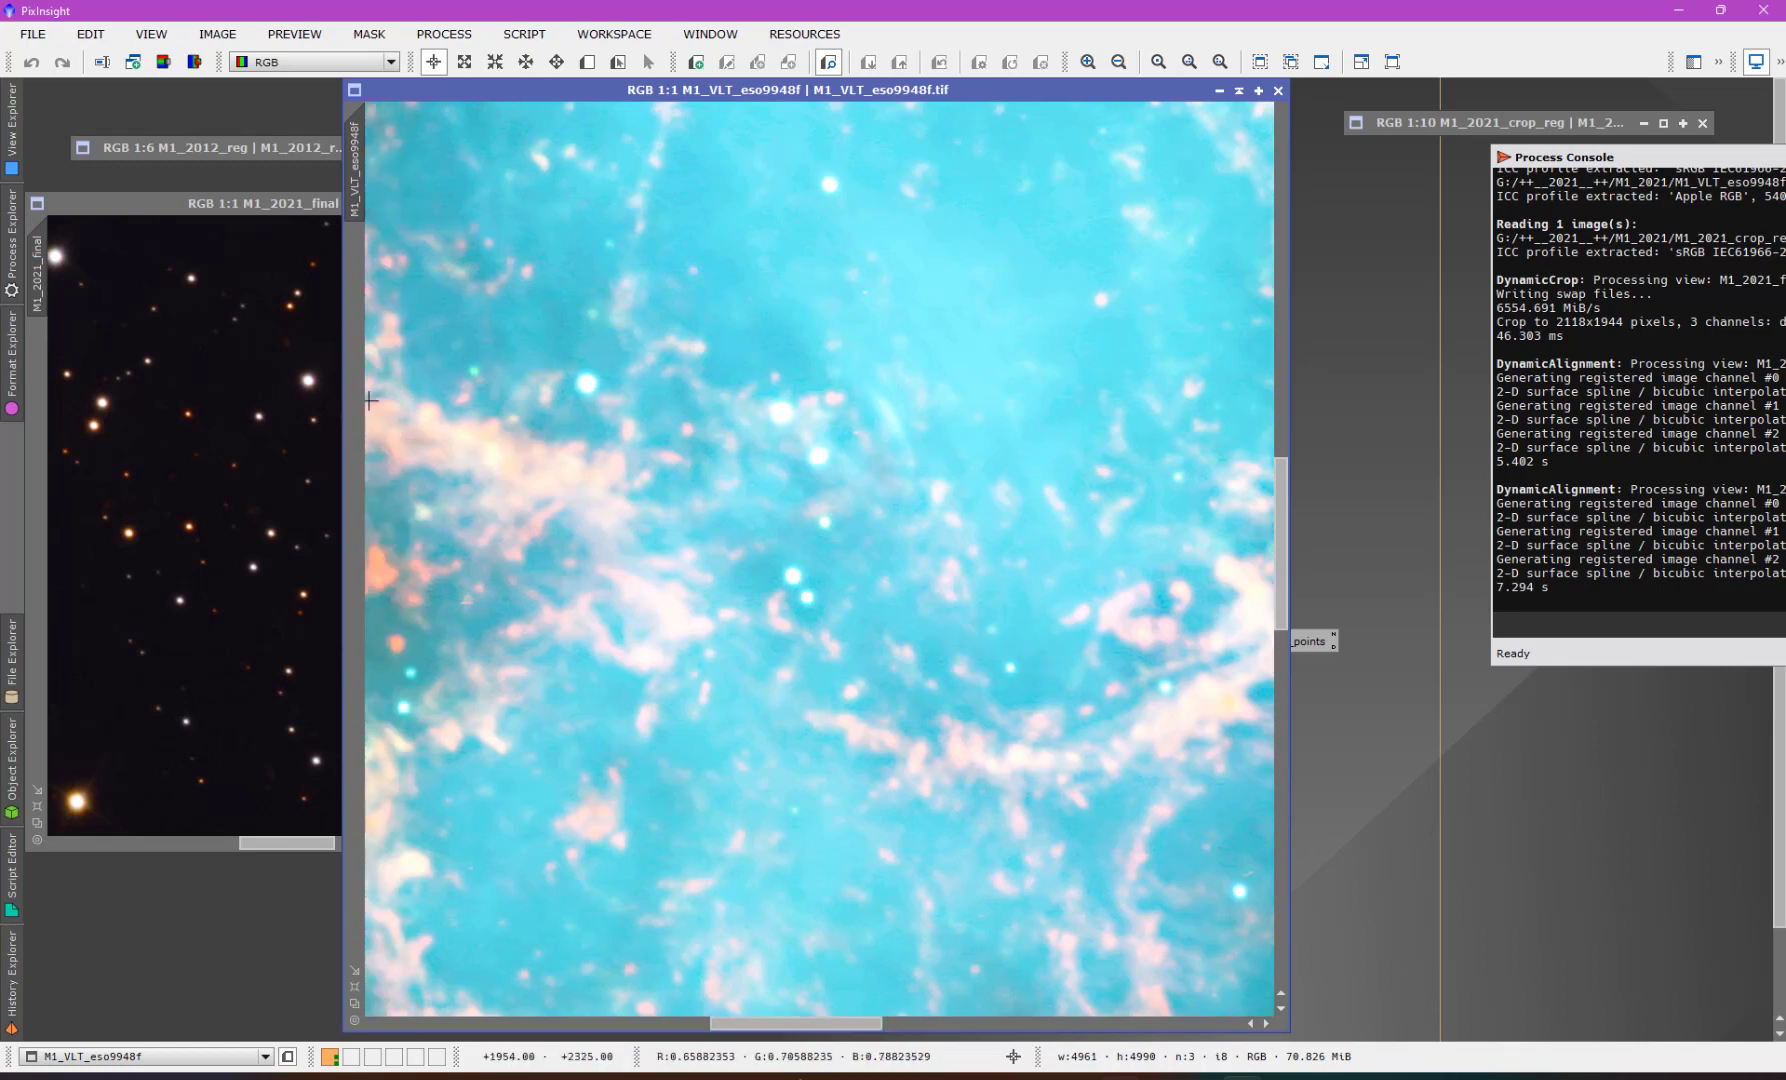
pyautogui.click(290, 208)
pyautogui.scroll(-6, 398, 566)
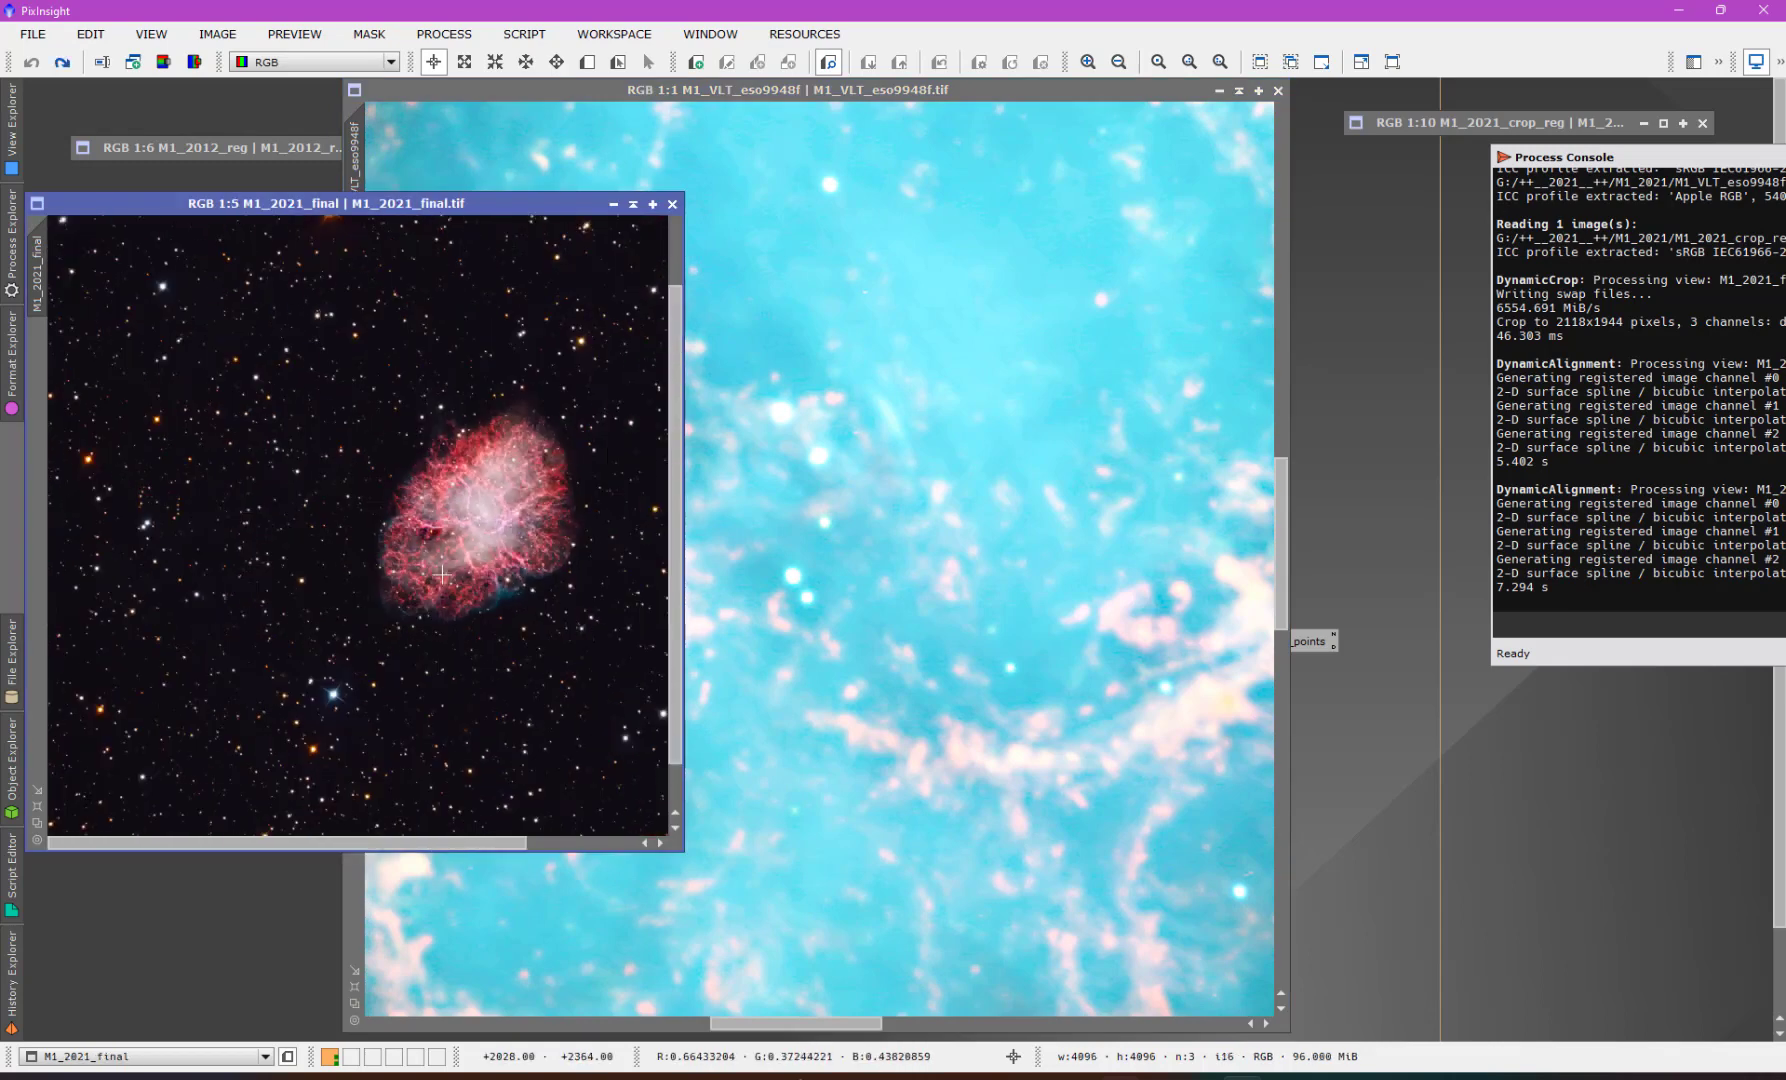
pyautogui.click(1056, 579)
pyautogui.scroll(-3, 1056, 579)
pyautogui.scroll(-2, 1056, 579)
pyautogui.scroll(1, 1031, 792)
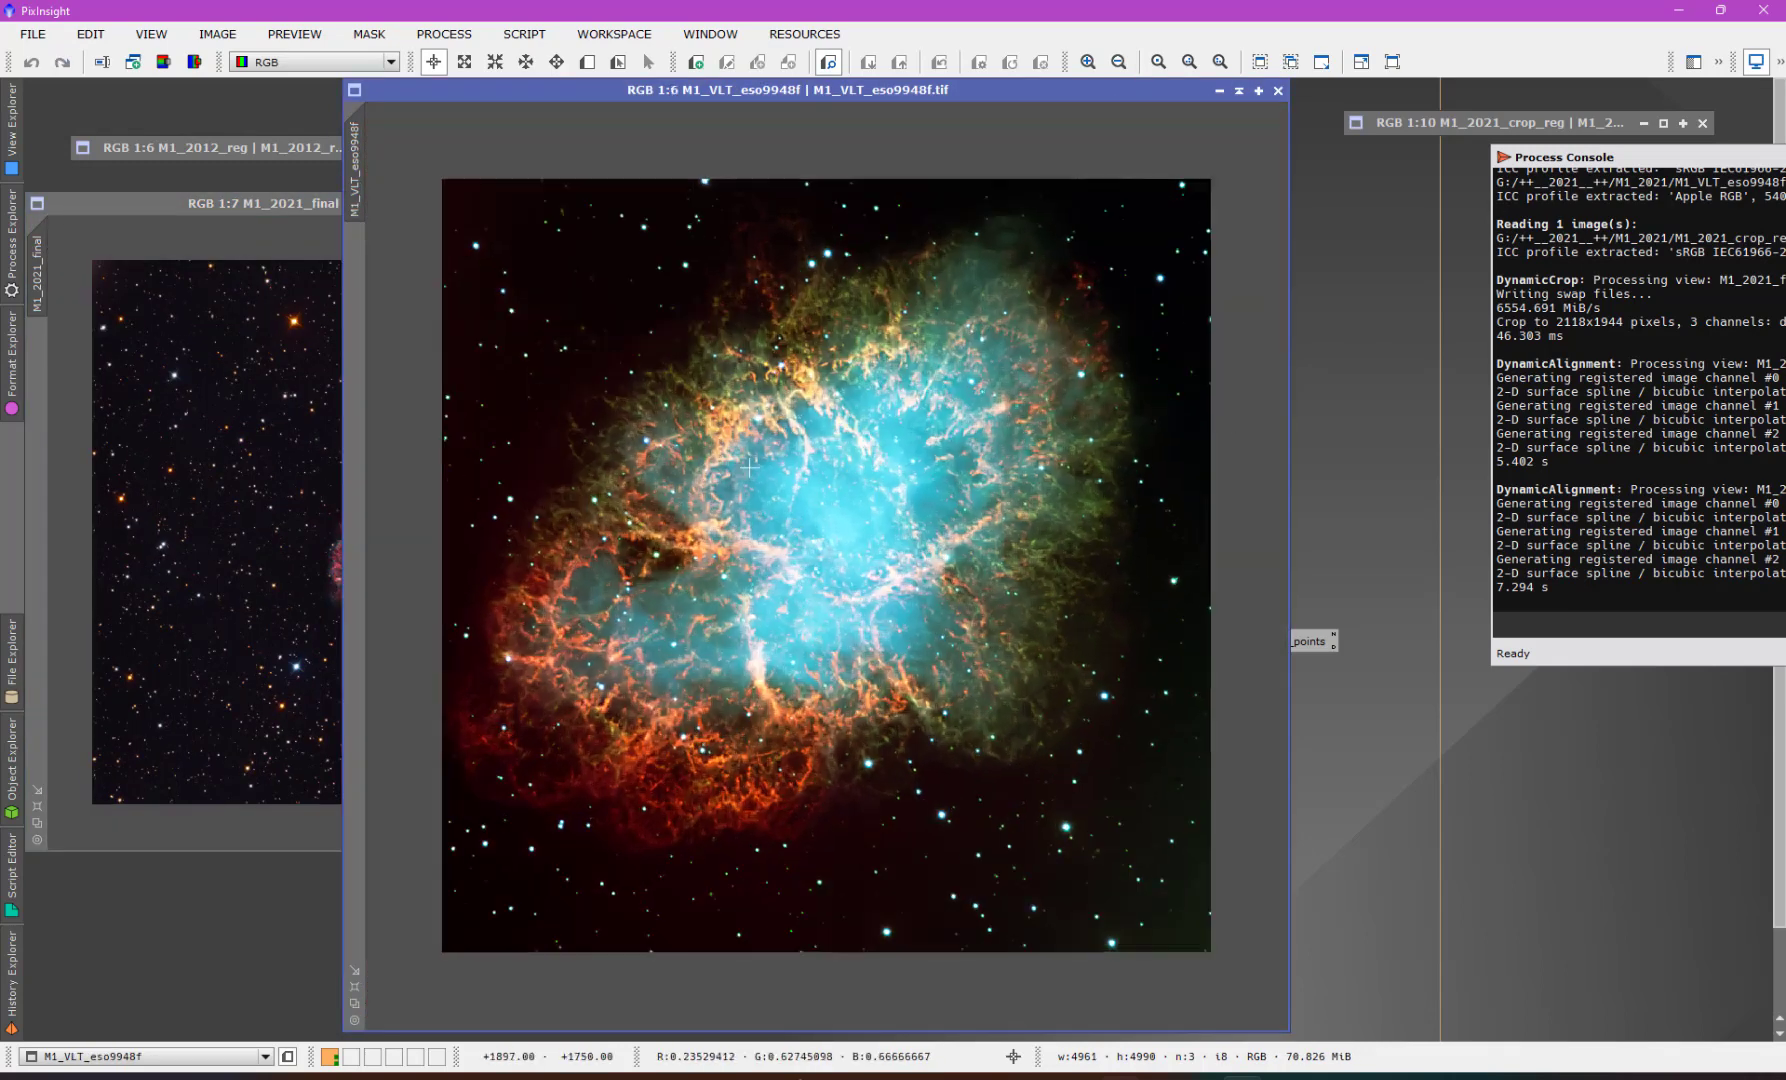
pyautogui.scroll(5, 846, 786)
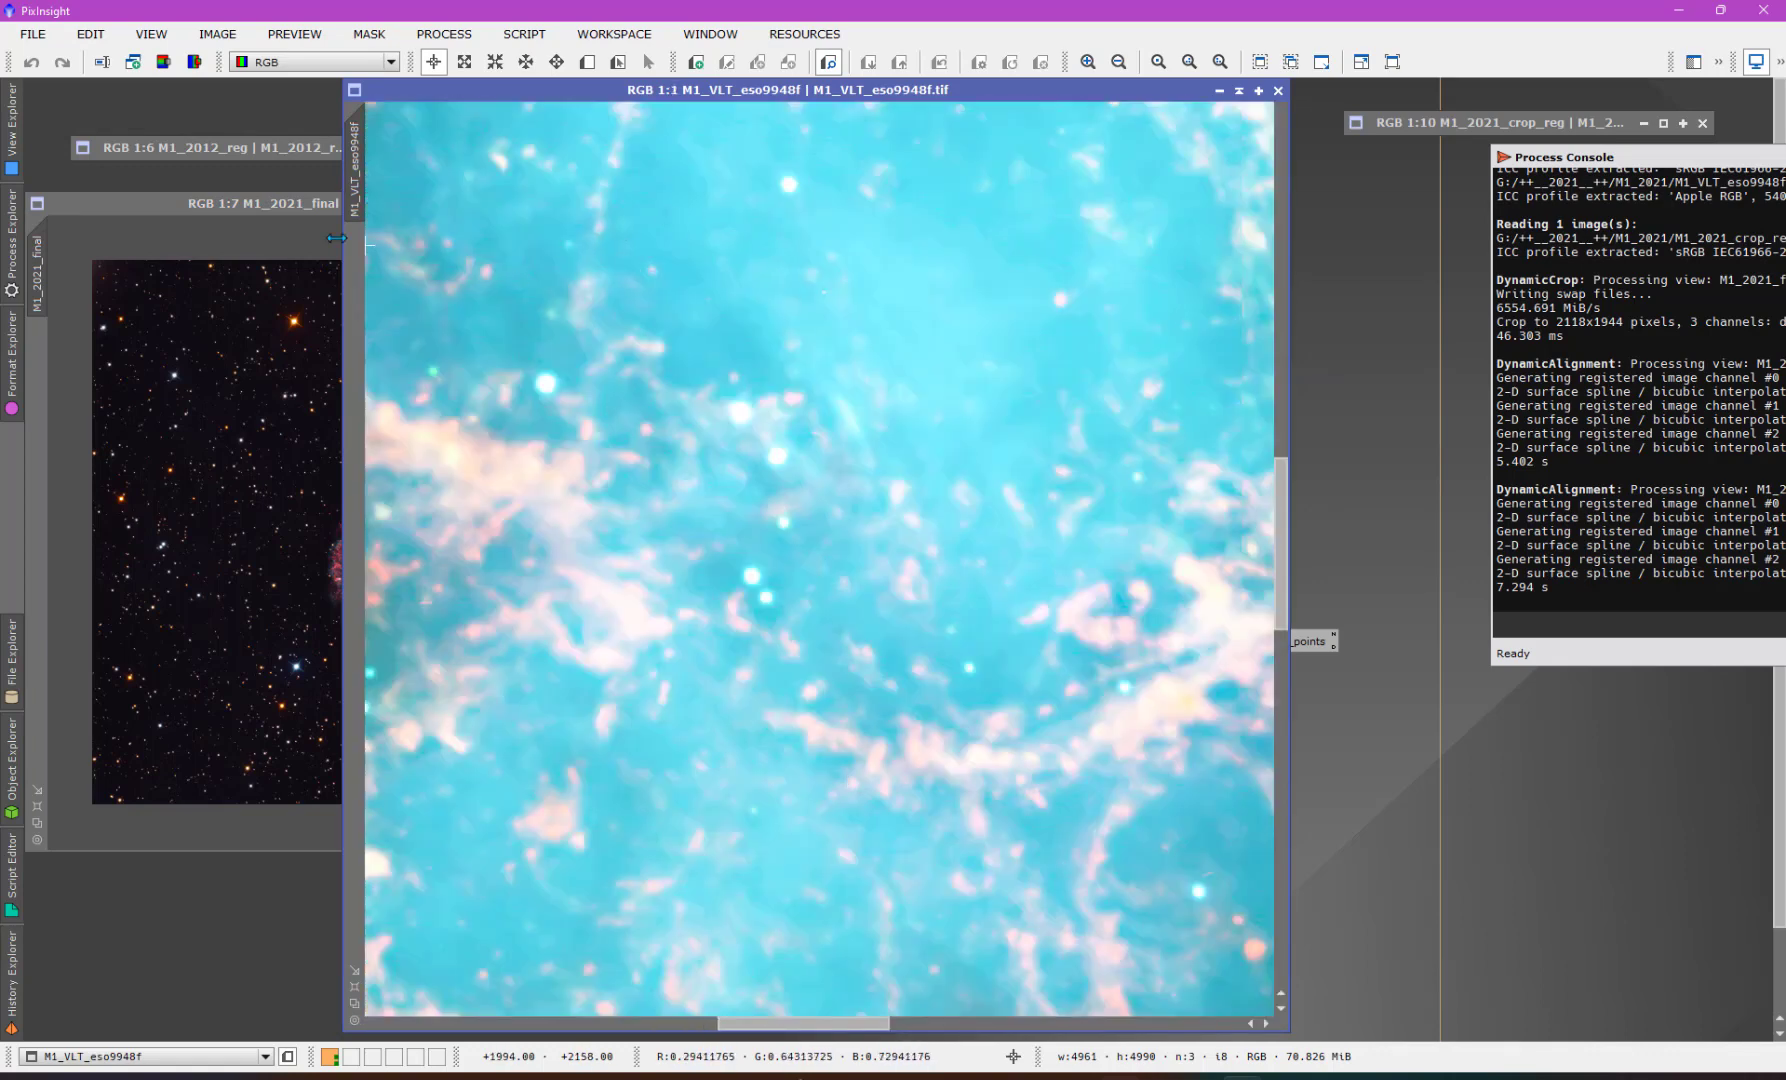
# - Inspect M1_2021_final up close, then reapply its 2118×1944 DynamicCrop and collapse its window
pyautogui.click(285, 216)
pyautogui.scroll(7, 434, 474)
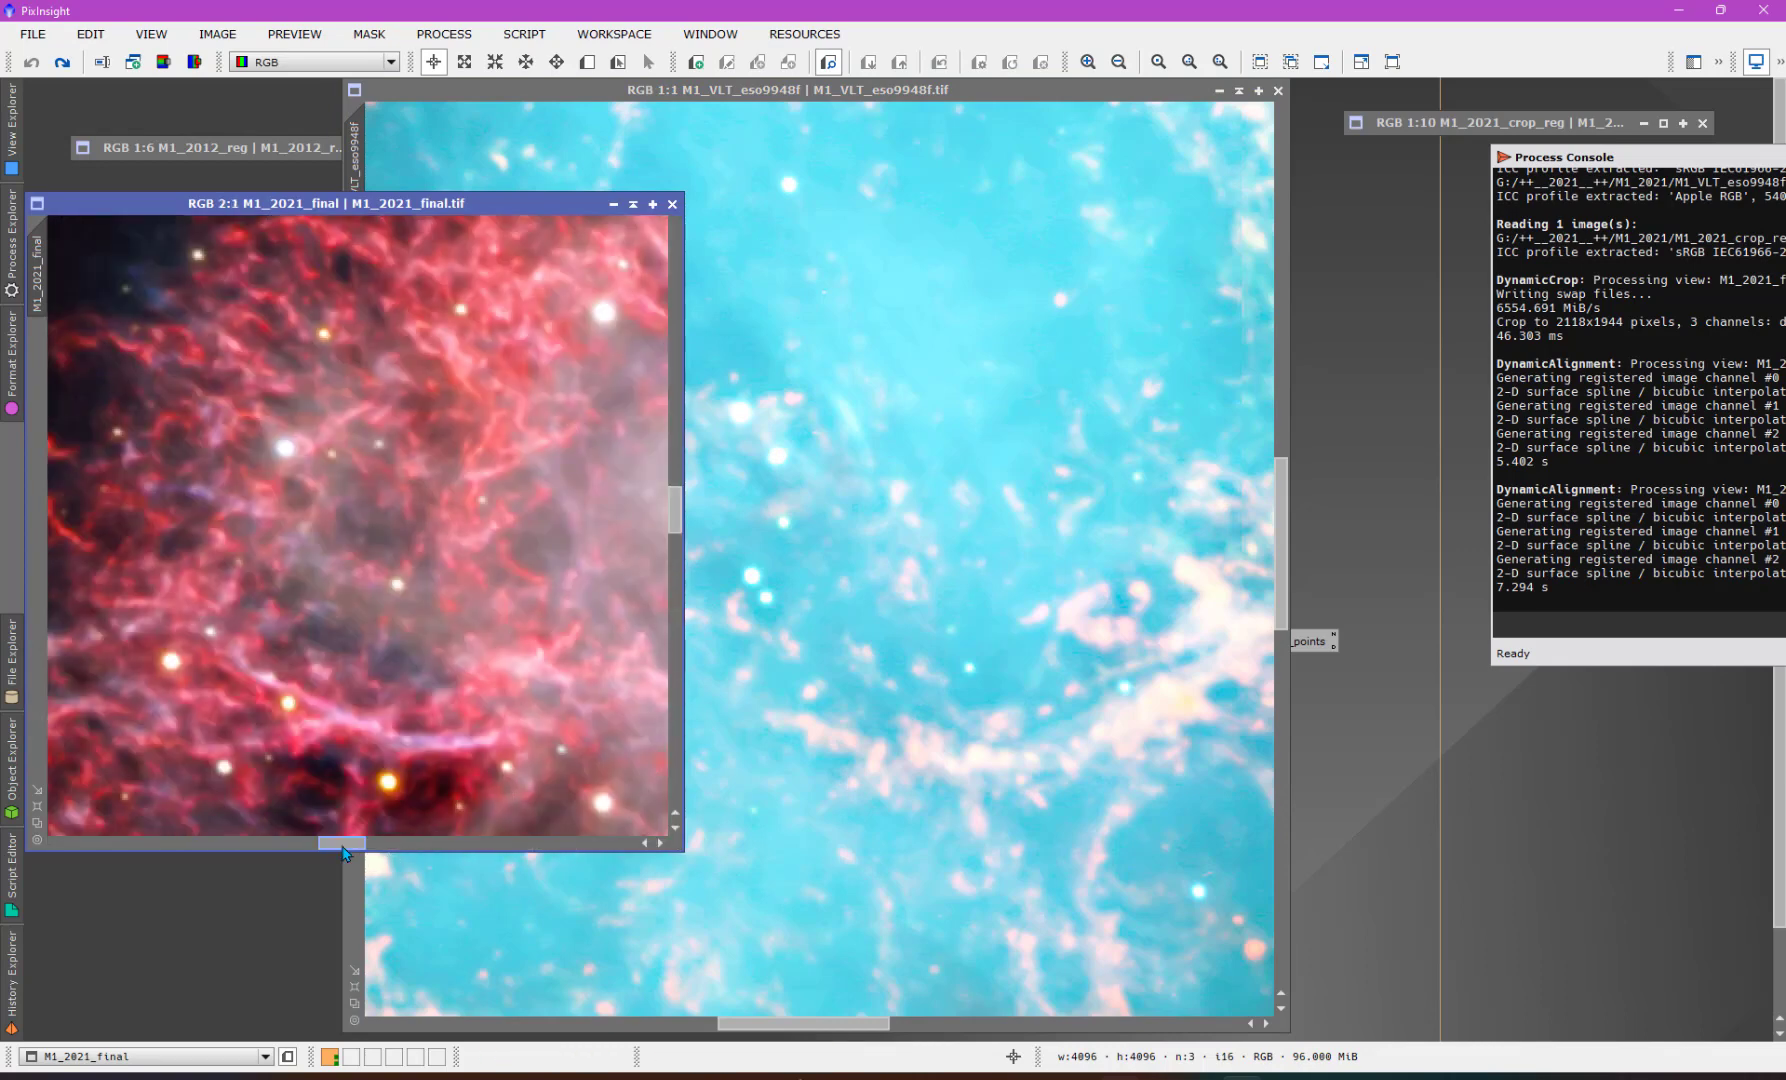
pyautogui.moveTo(343, 843); pyautogui.dragTo(374, 848)
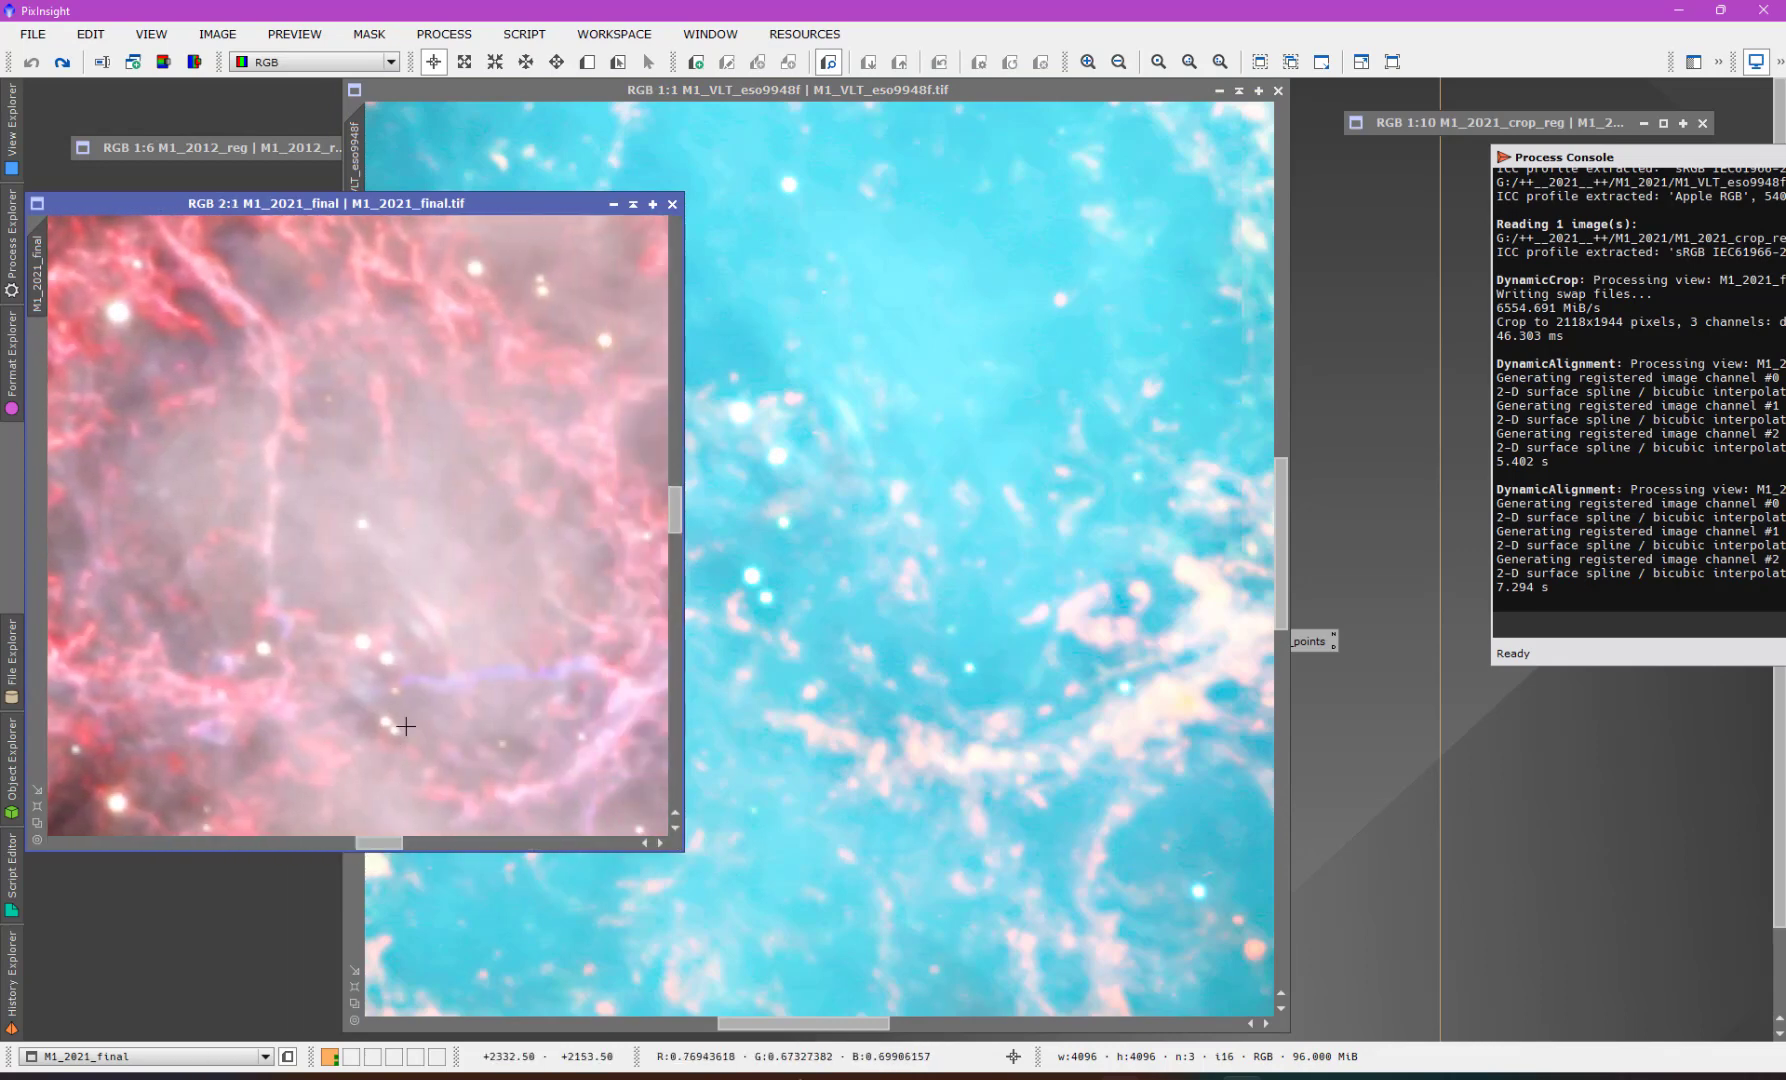
pyautogui.scroll(1, 399, 722)
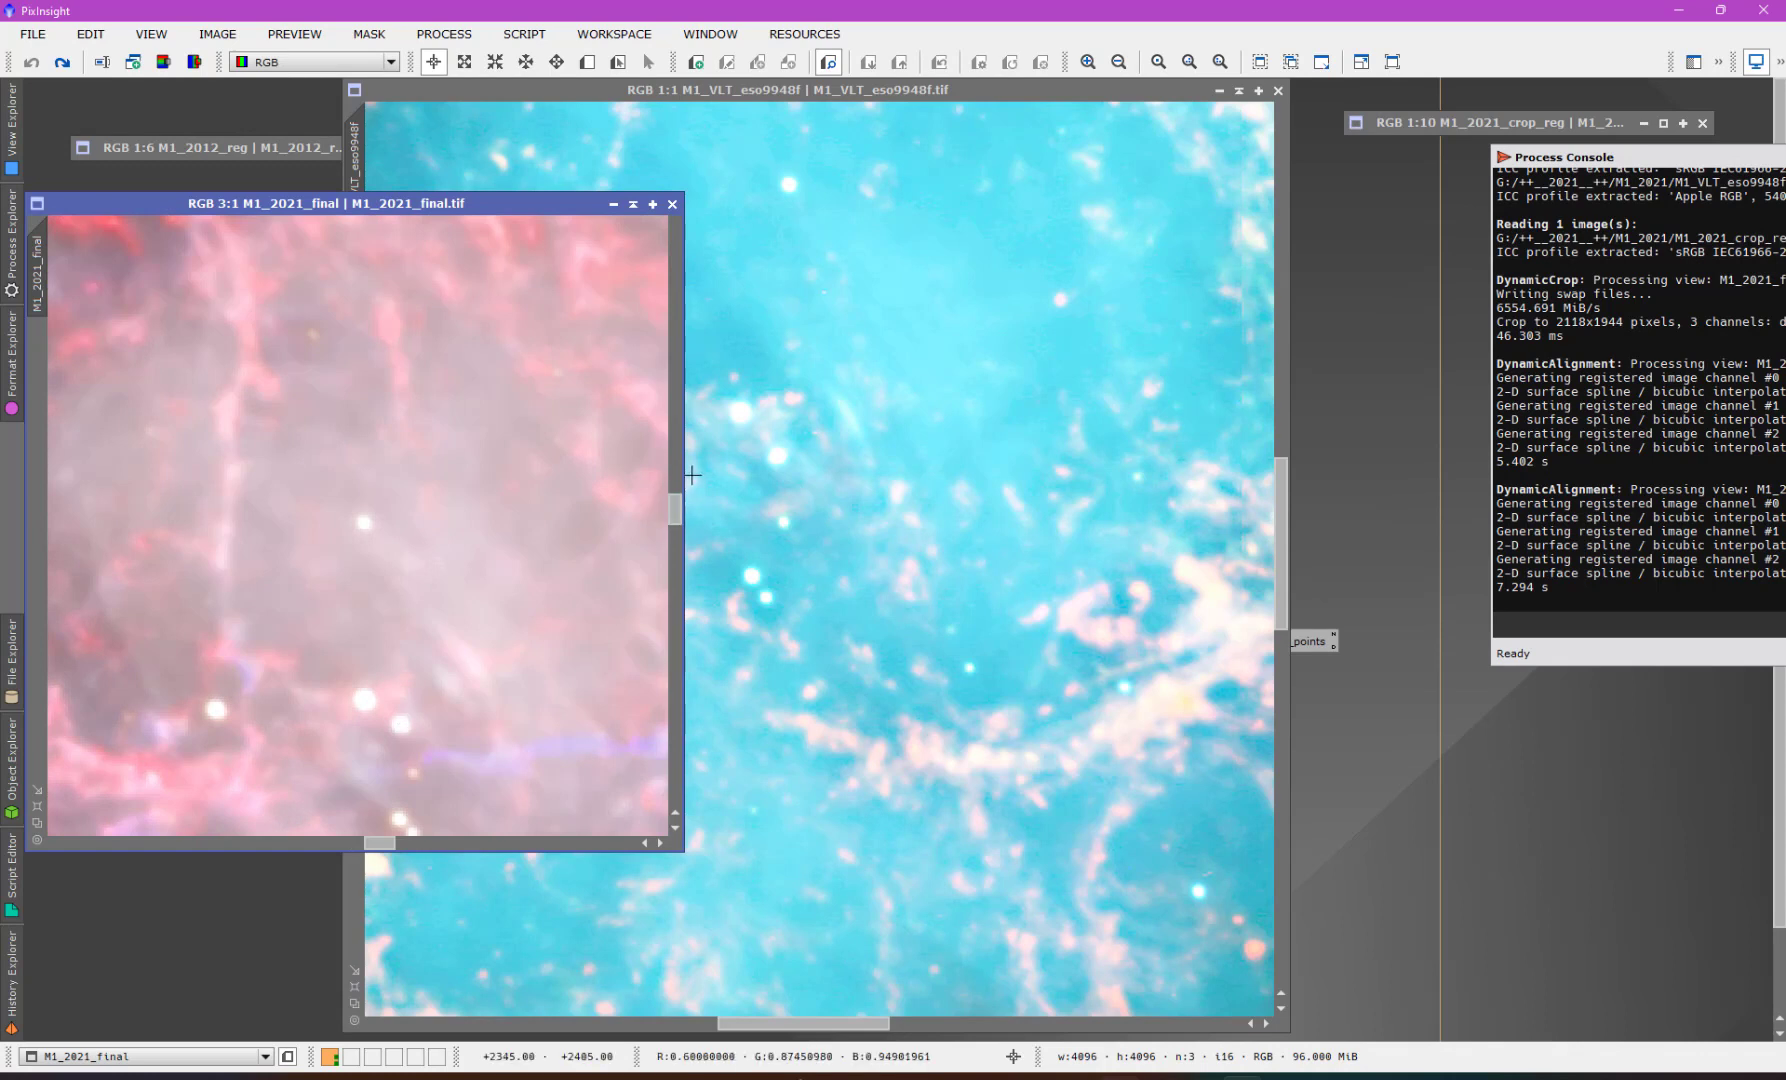
pyautogui.moveTo(681, 507); pyautogui.dragTo(686, 513)
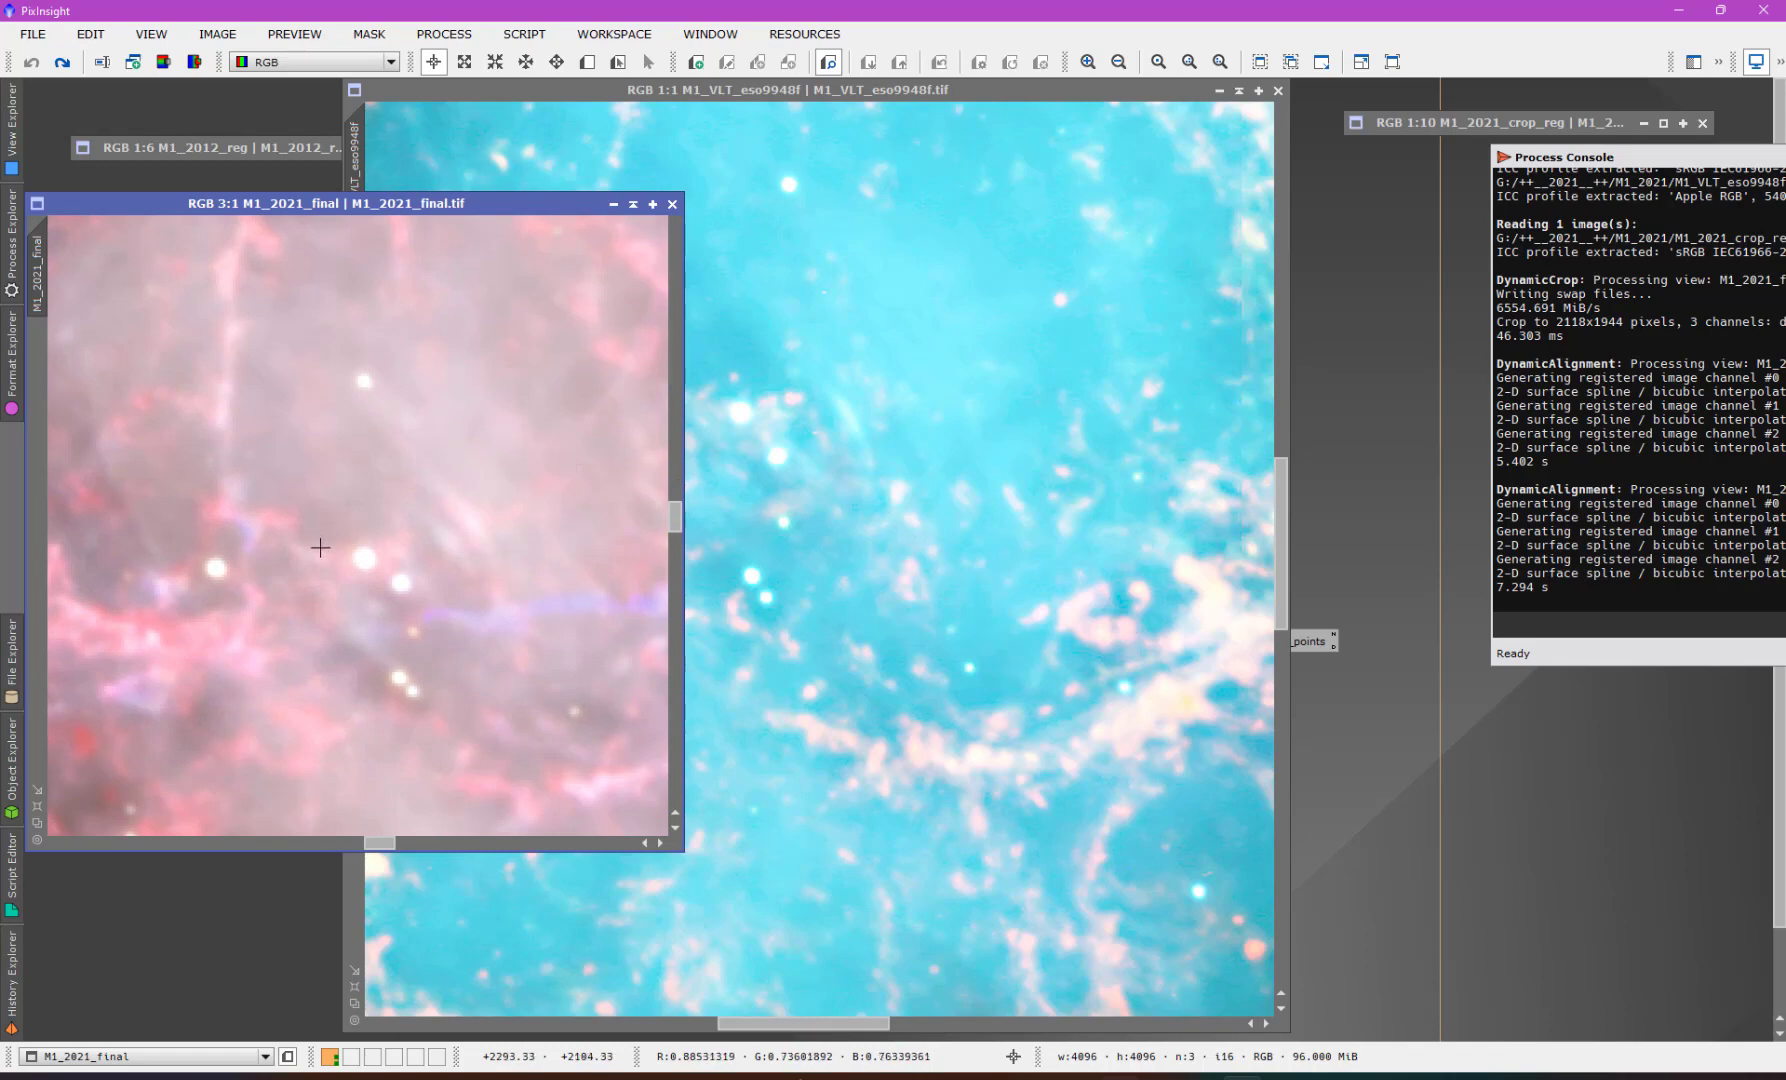
pyautogui.scroll(-4, 425, 465)
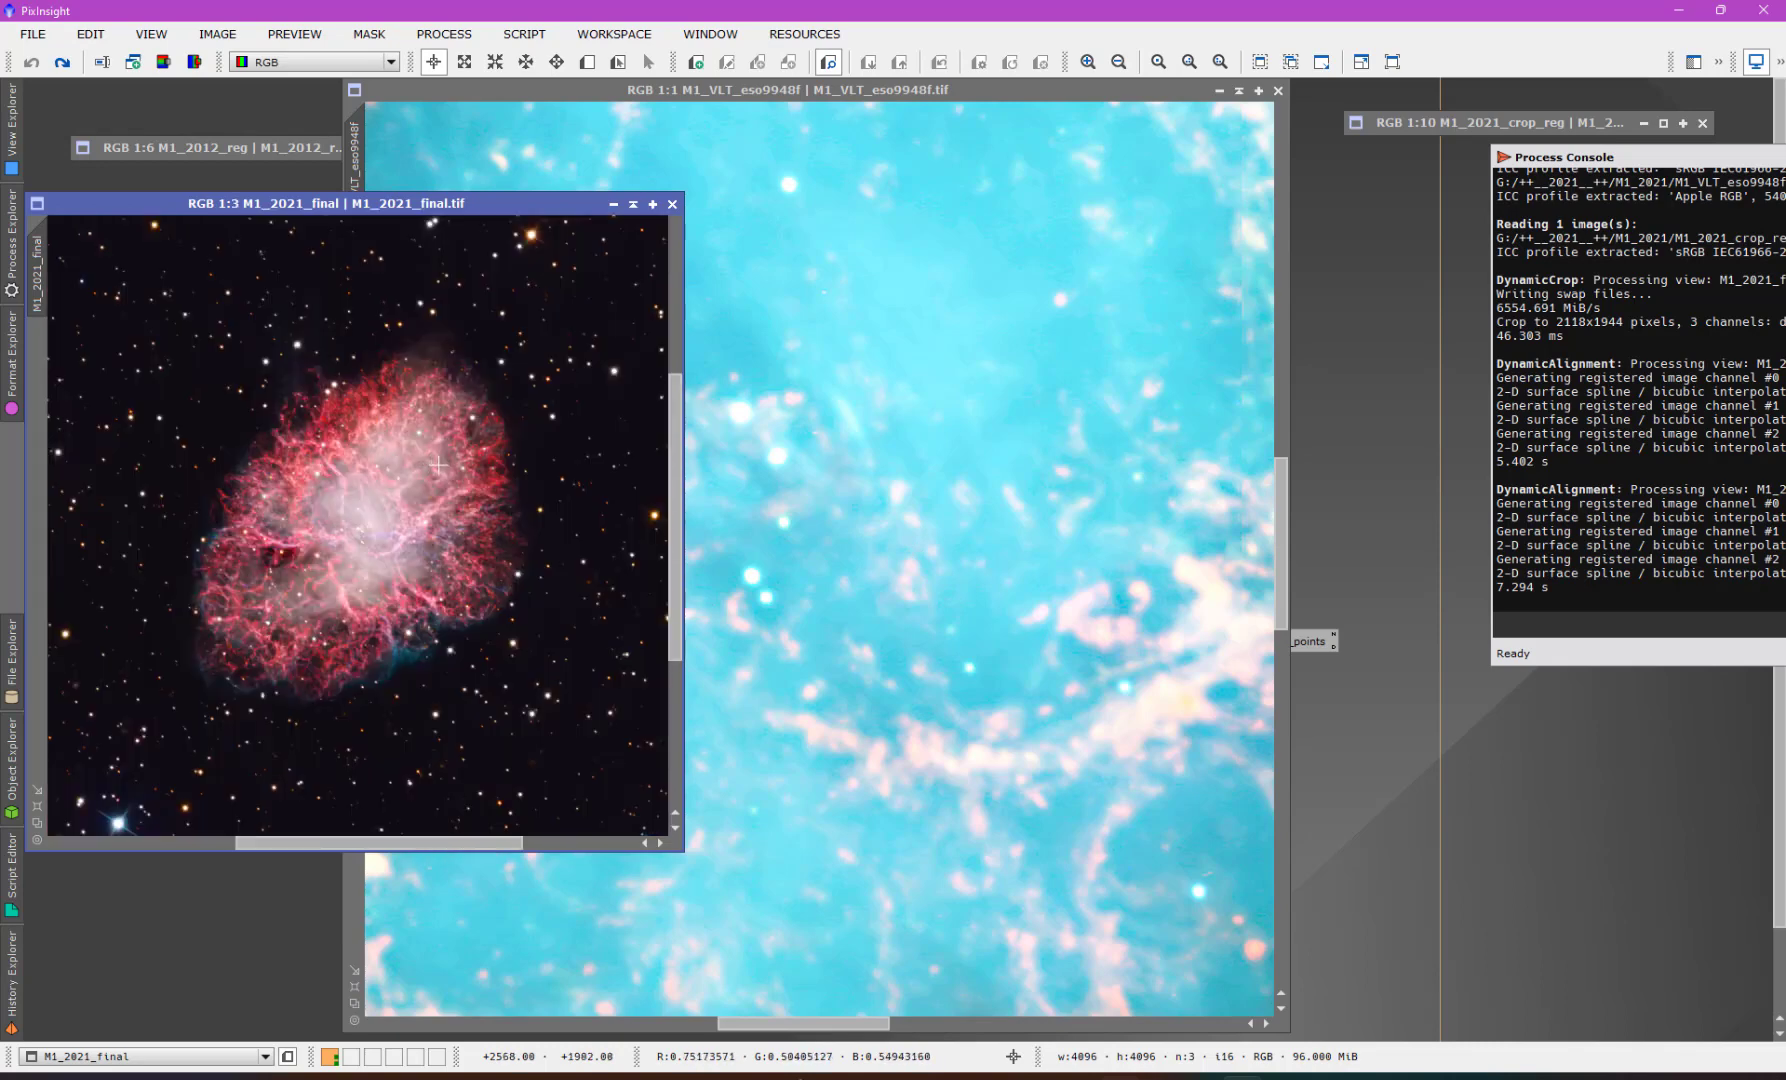
pyautogui.scroll(-4, 425, 453)
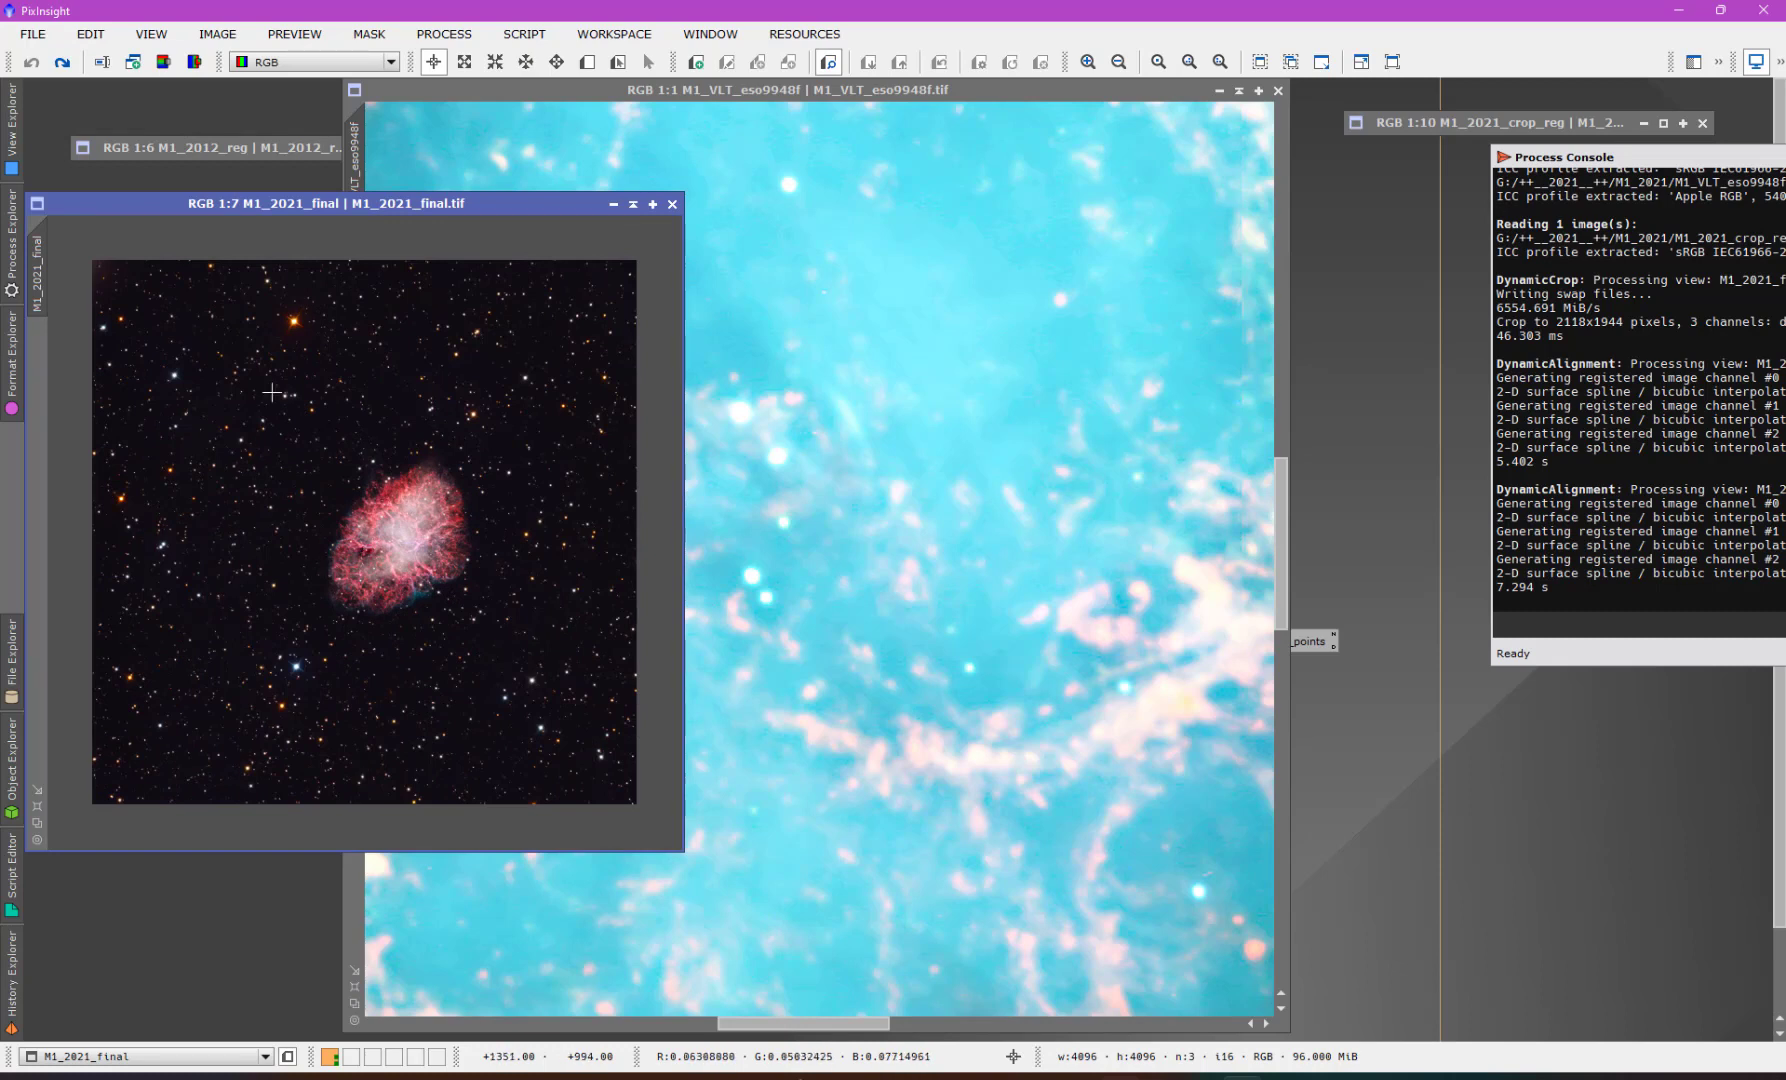
pyautogui.click(62, 62)
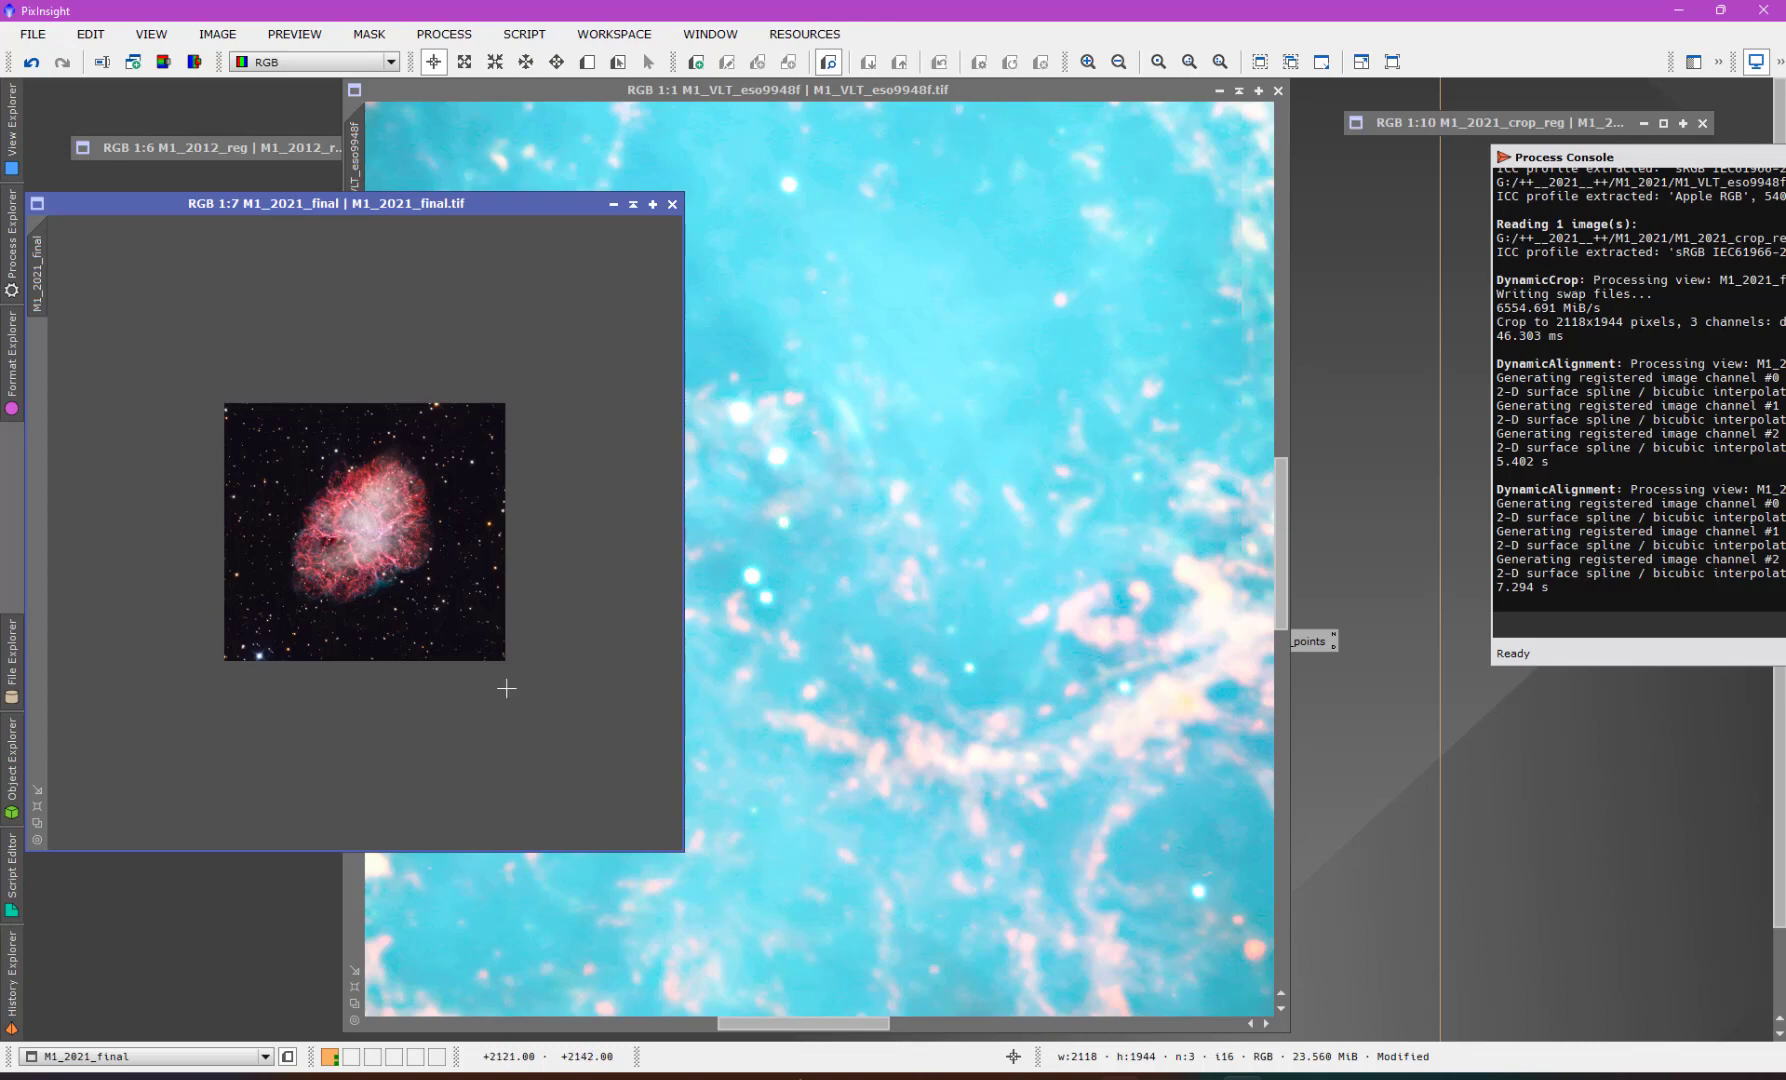
pyautogui.click(633, 204)
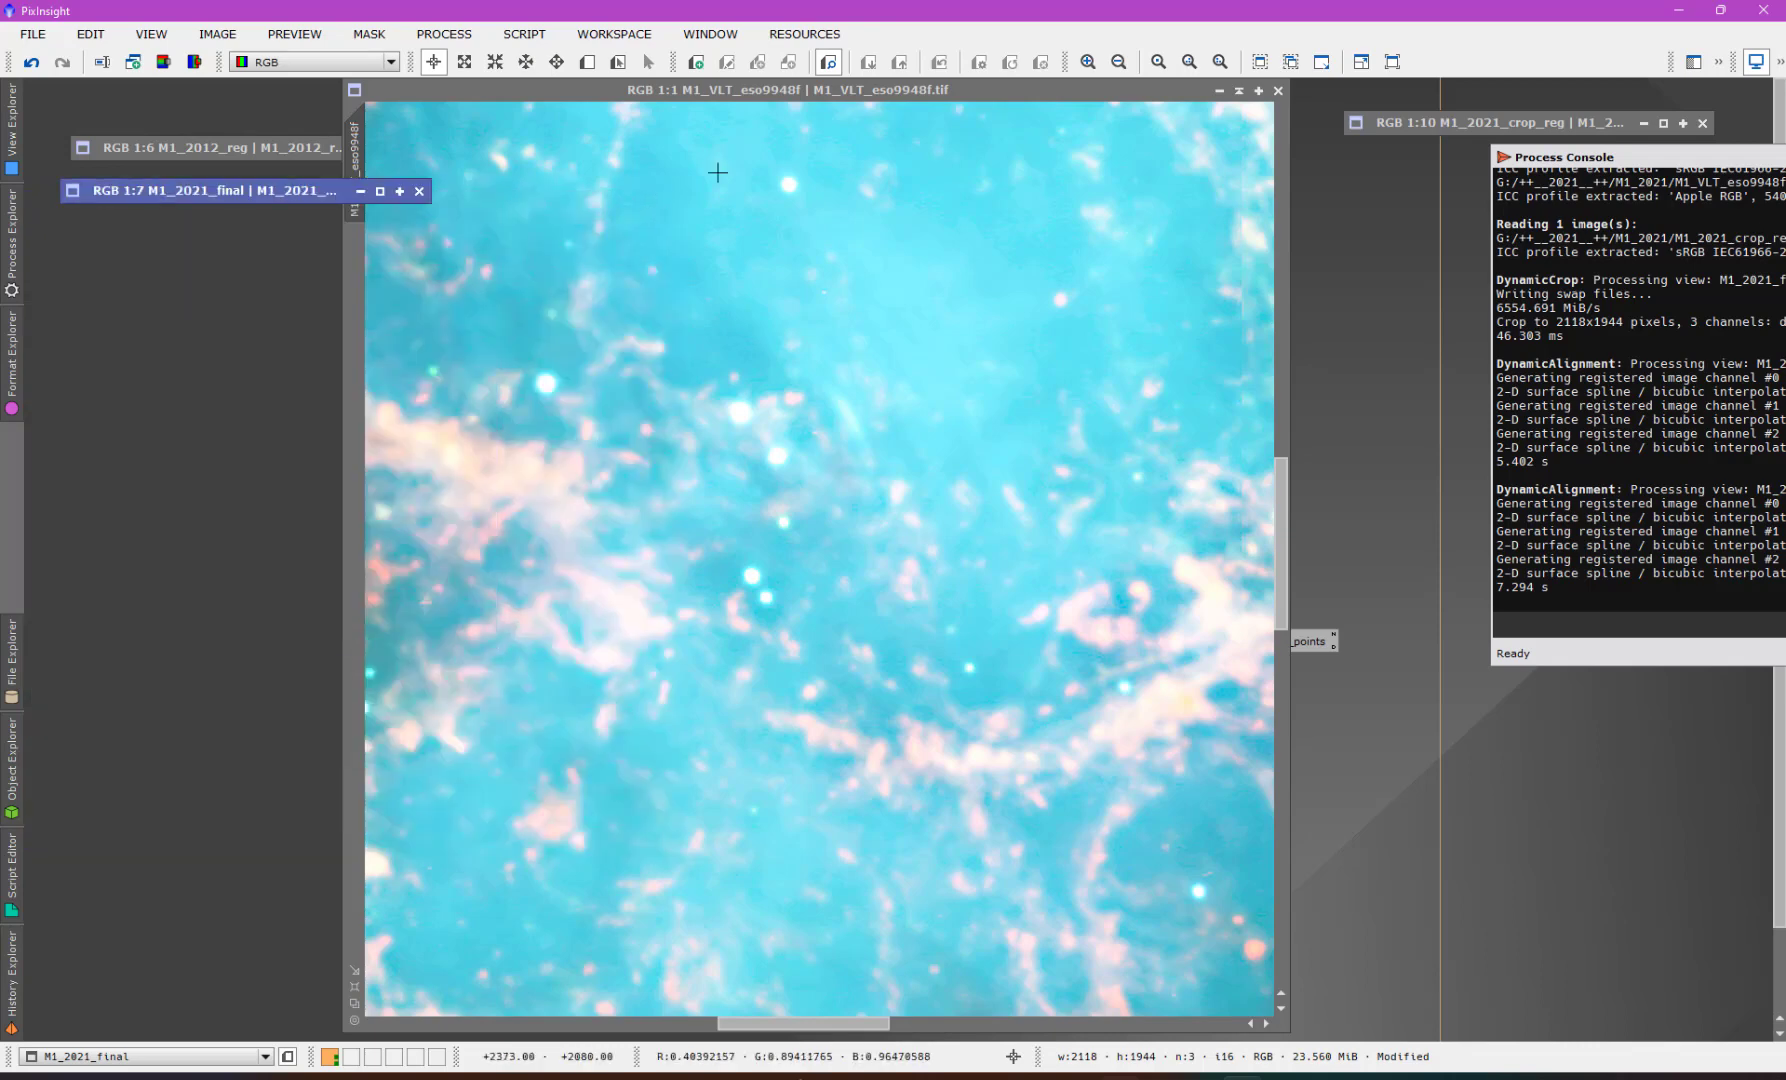
# - Move and re-collapse M1_2021_crop_reg, zoom out the VLT view, and restore the cropped M1_2021_final
pyautogui.doubleClick(1475, 122)
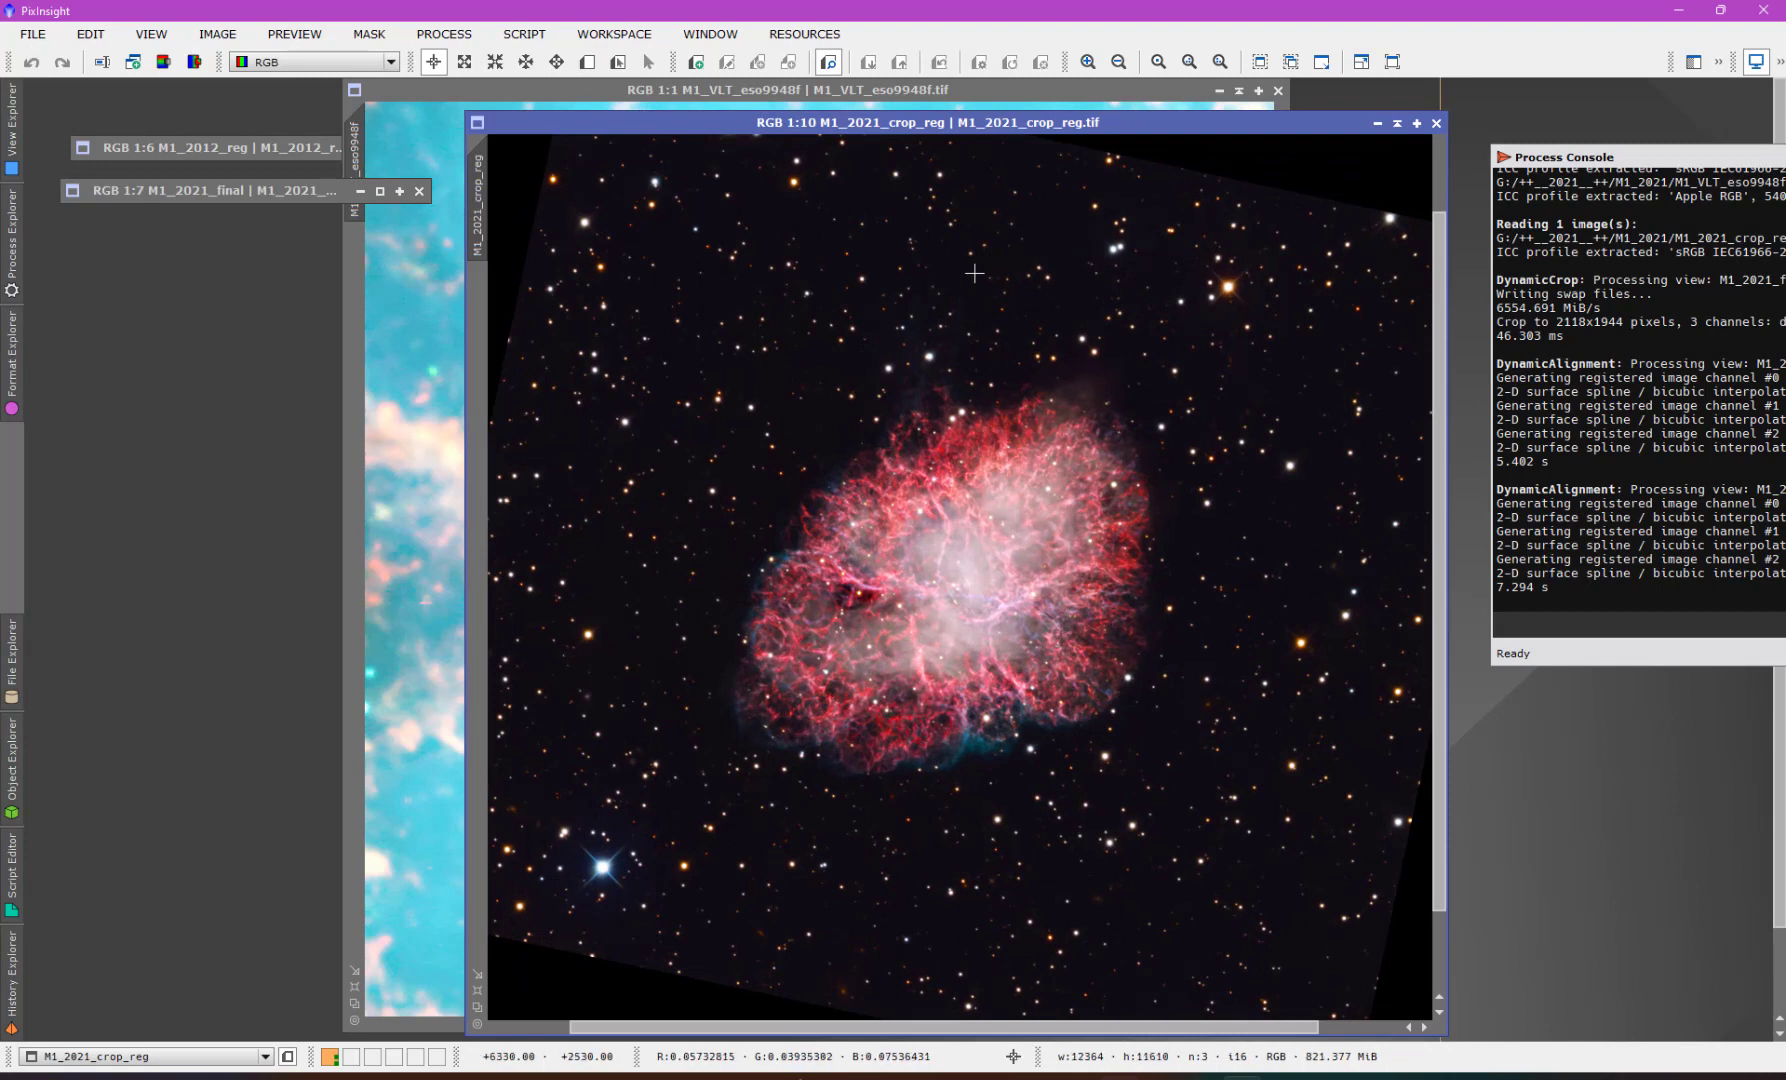
pyautogui.moveTo(975, 133); pyautogui.dragTo(785, 158)
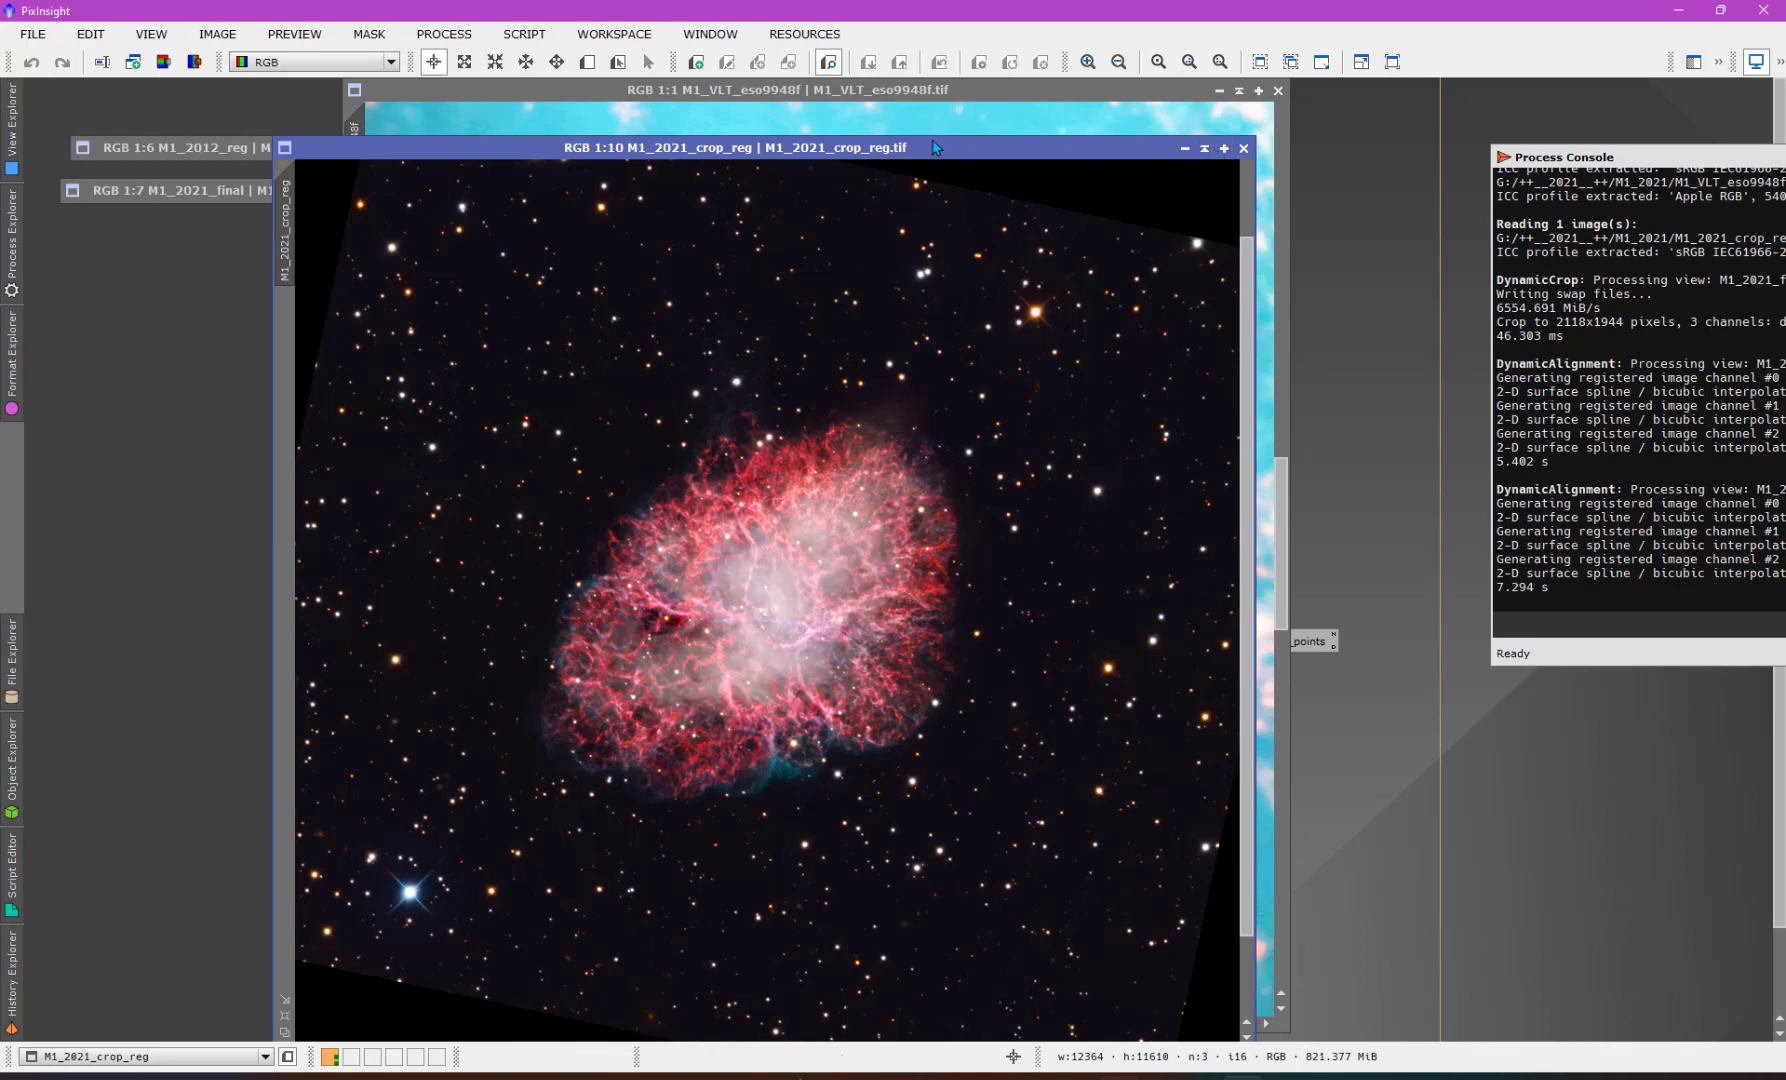
pyautogui.click(1205, 149)
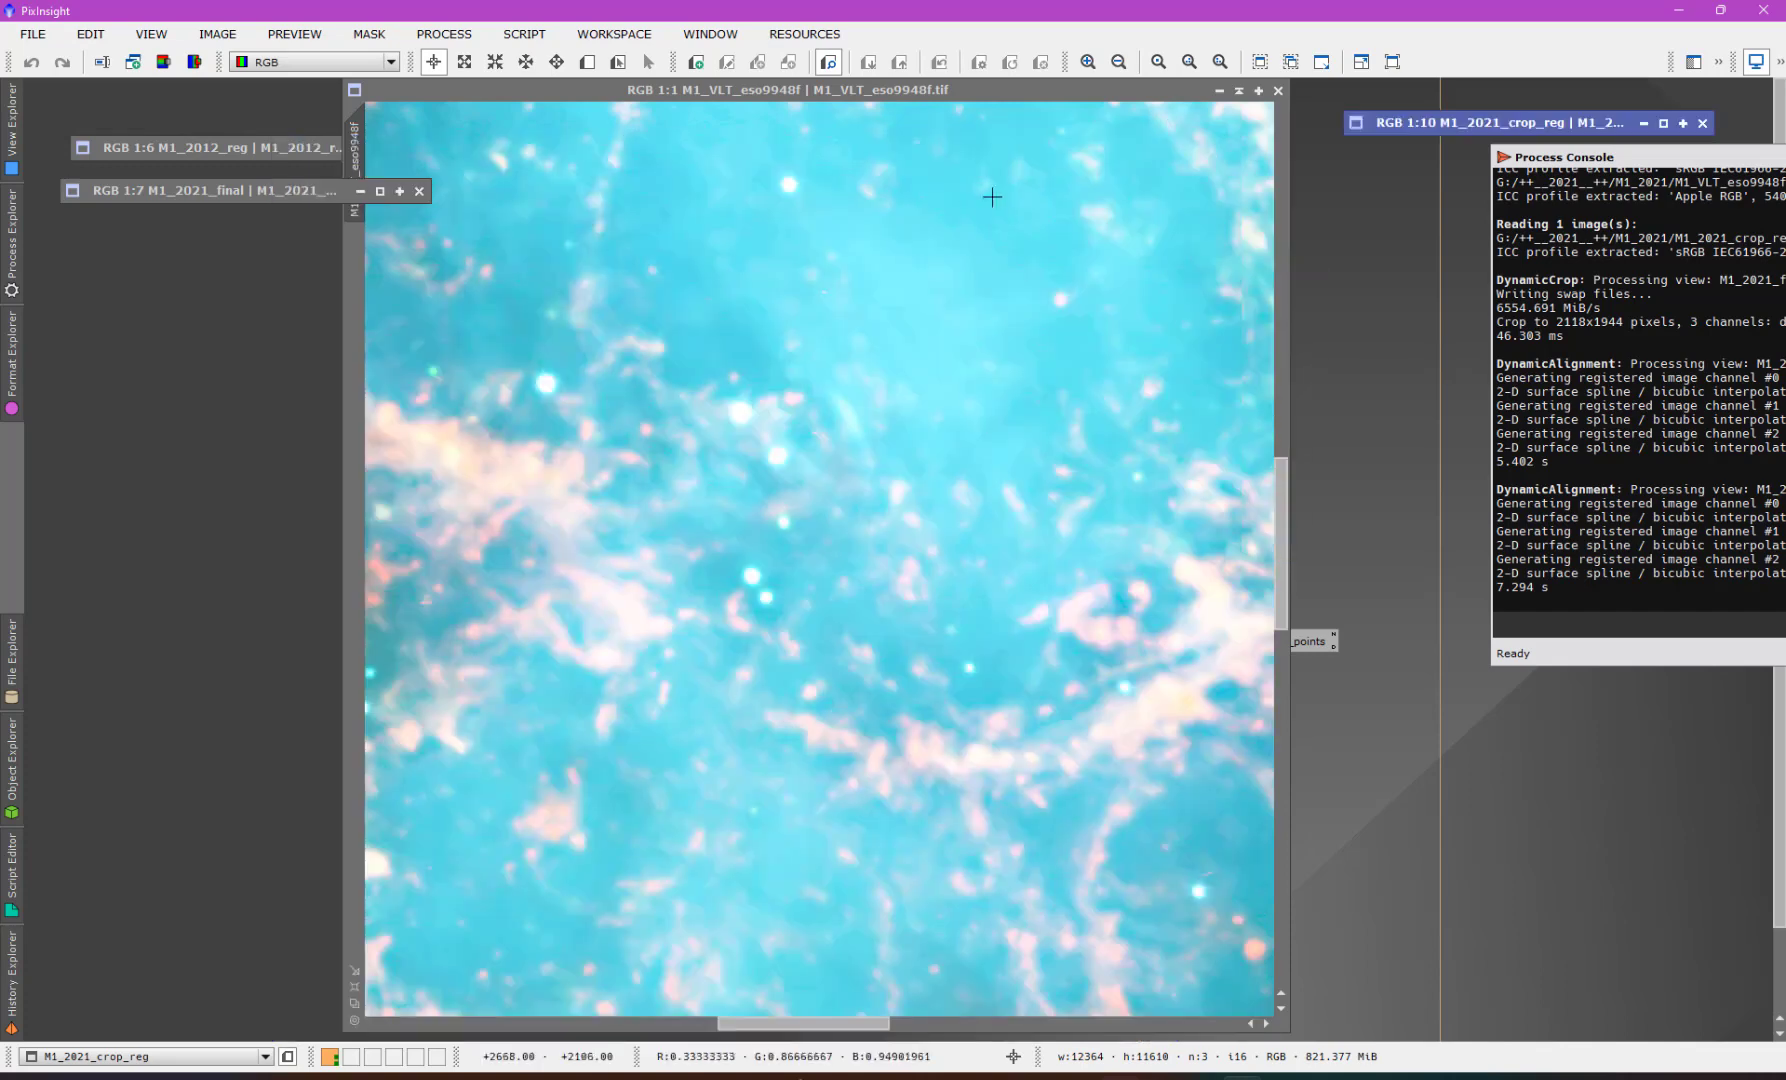
pyautogui.scroll(-5, 763, 484)
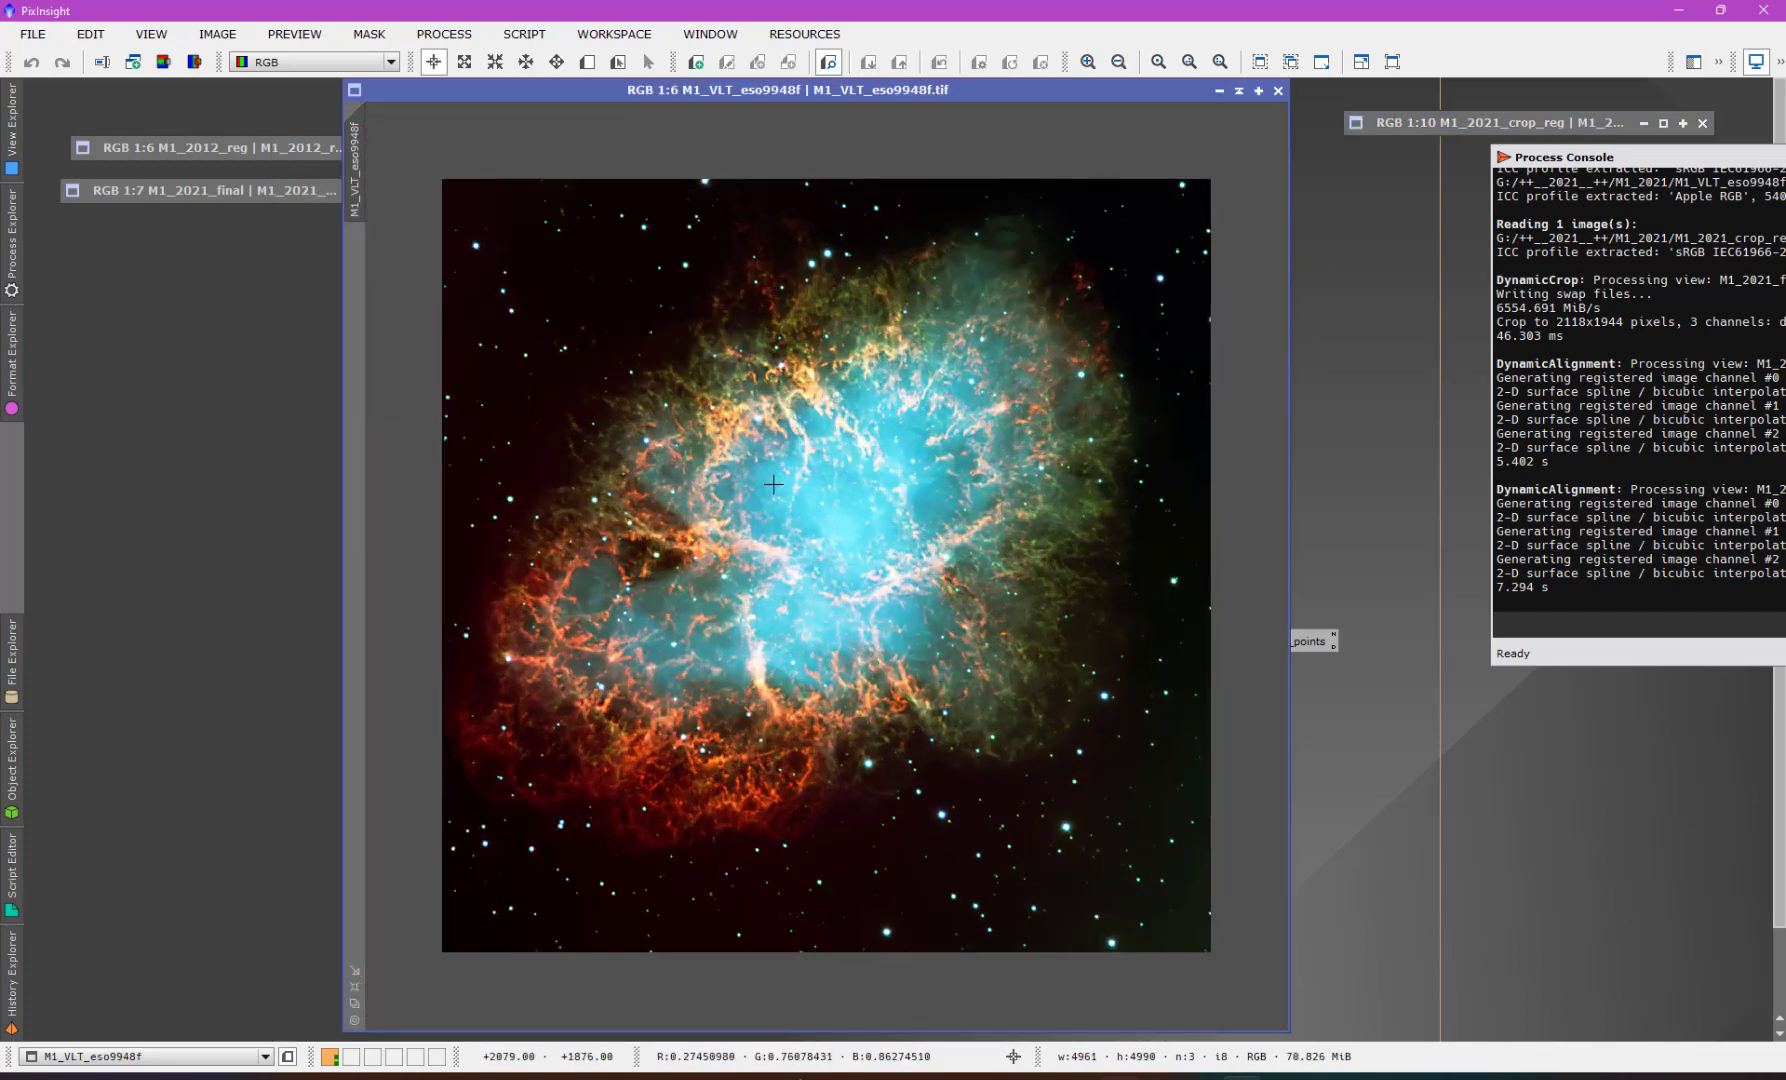
pyautogui.doubleClick(220, 193)
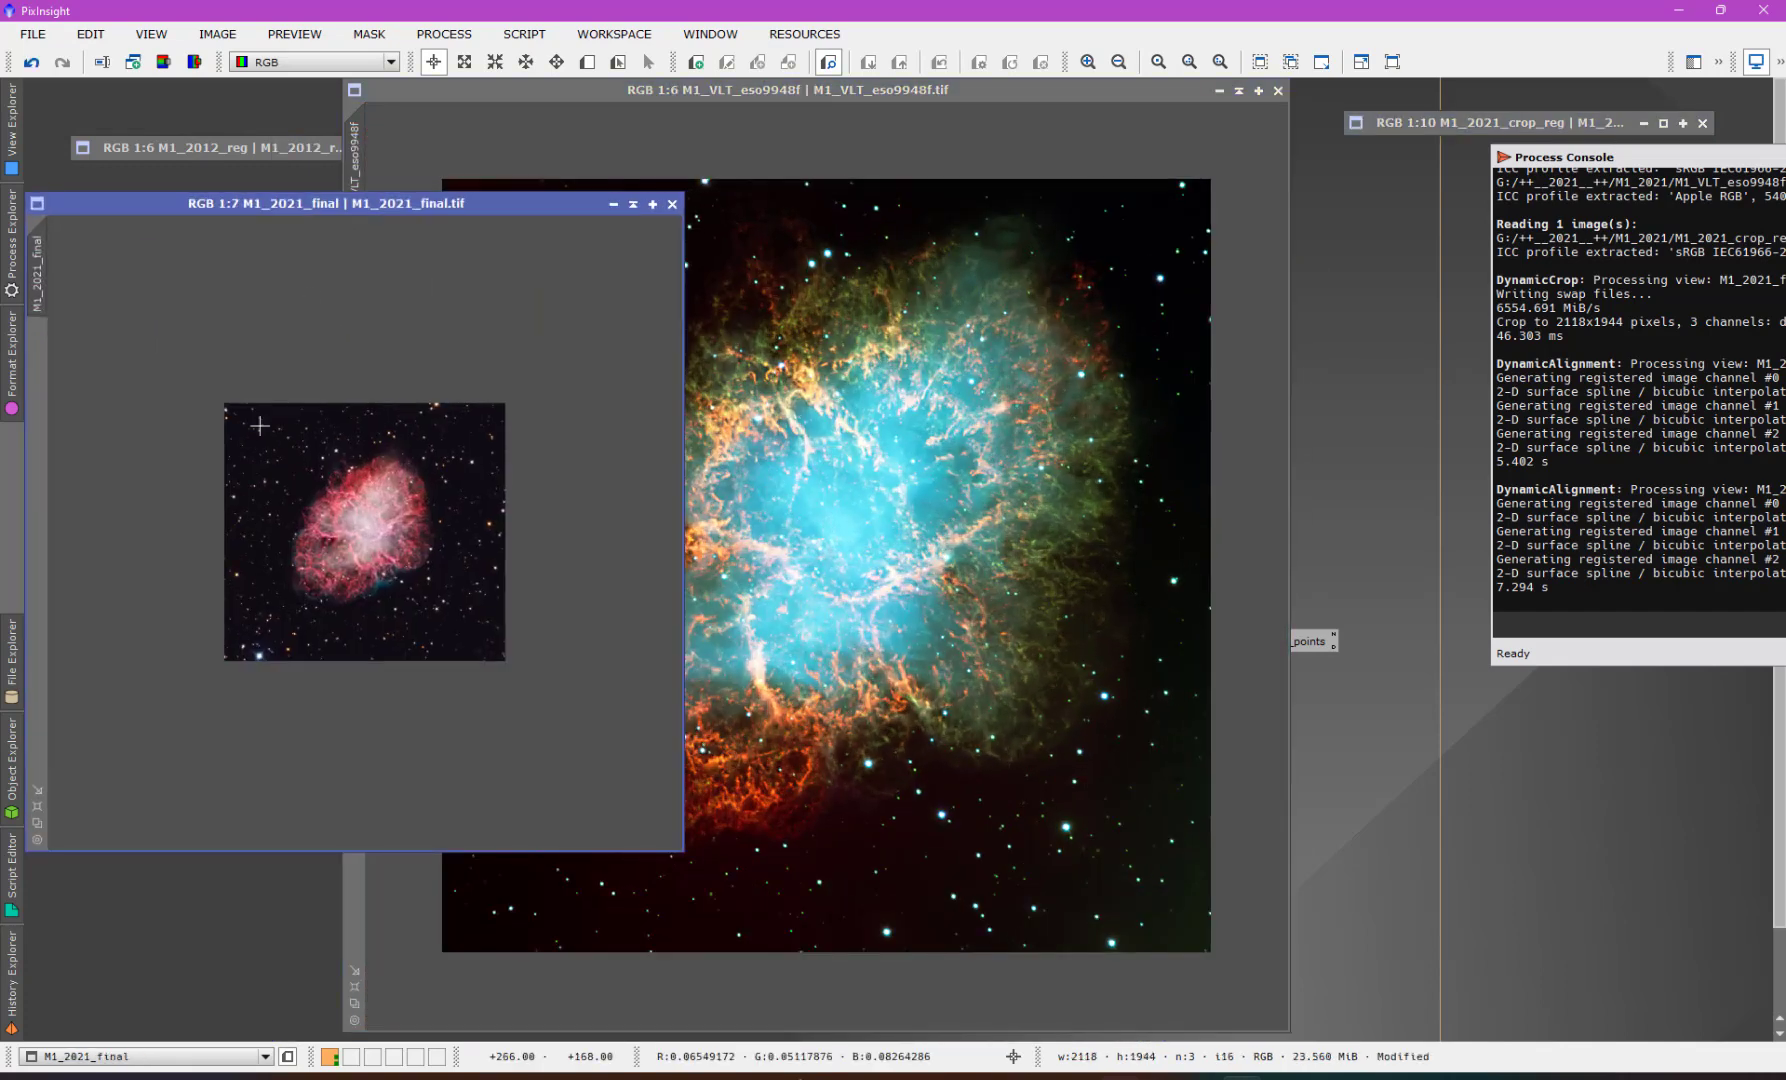
pyautogui.scroll(2, 452, 513)
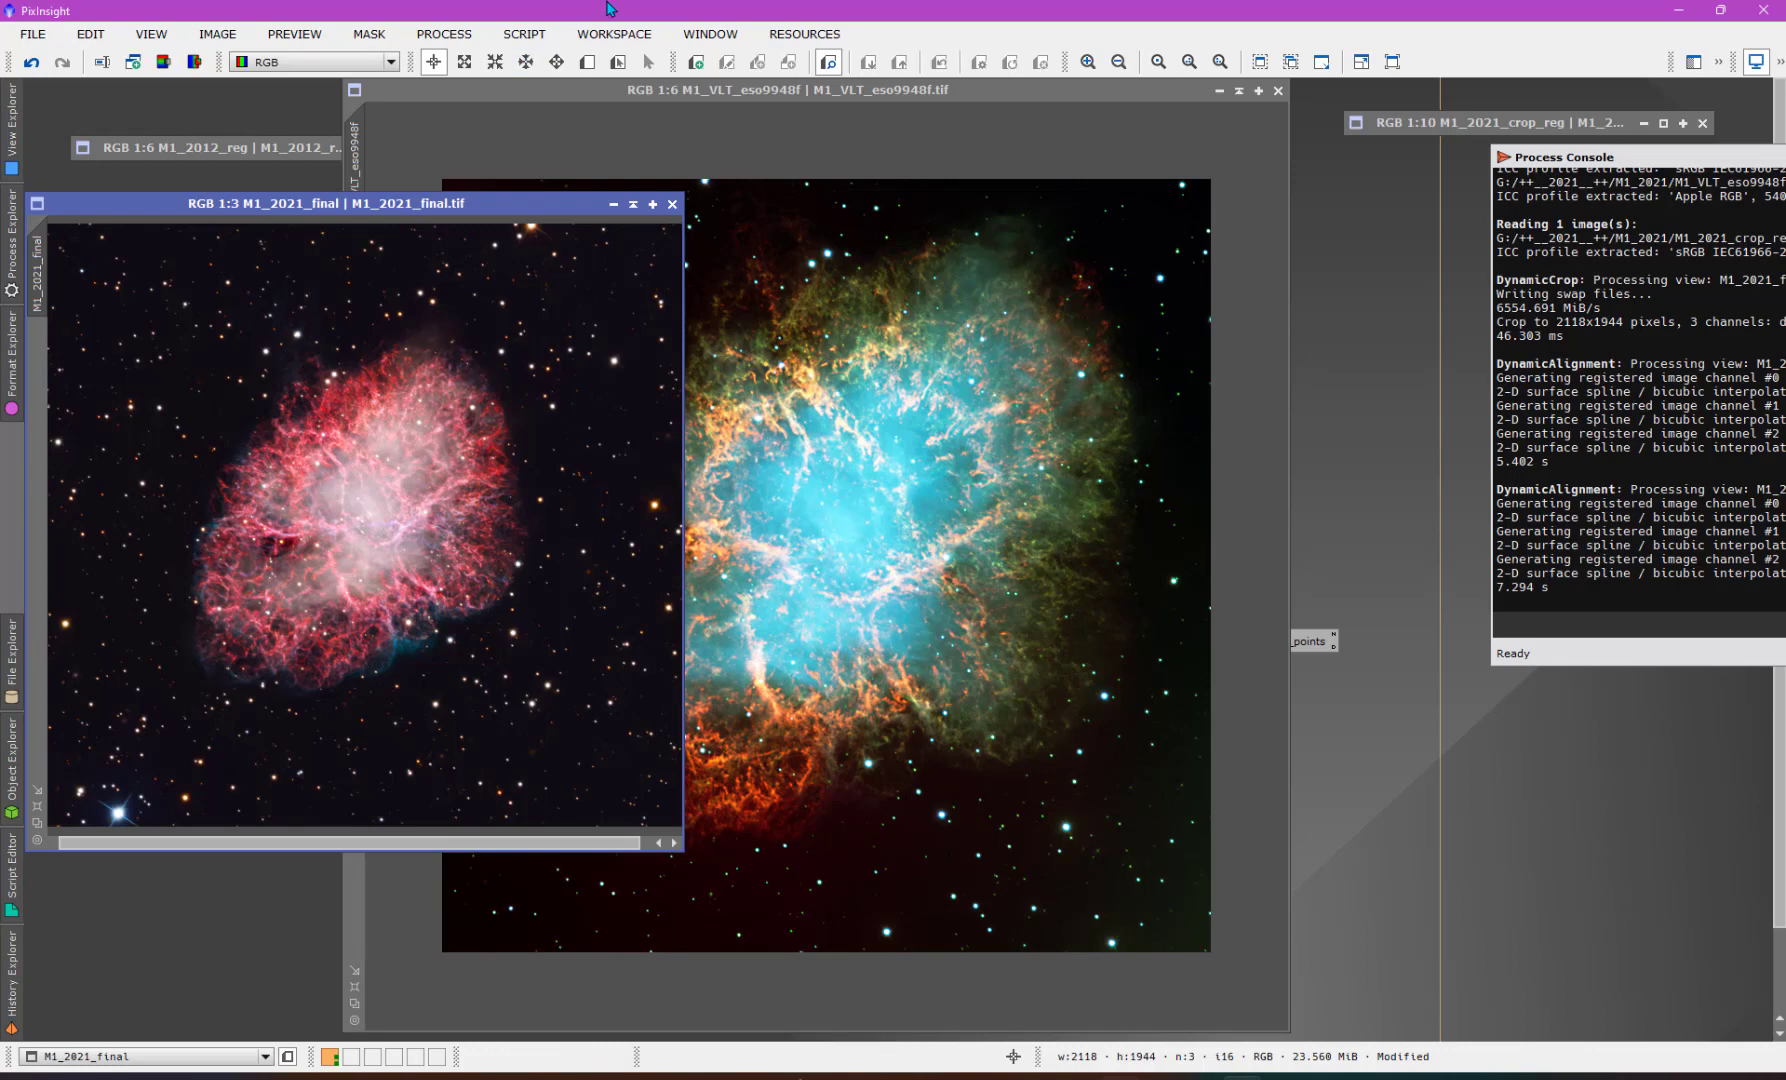
# - Launch DynamicAlignment from the All Processes list
pyautogui.click(444, 34)
pyautogui.moveTo(487, 70)
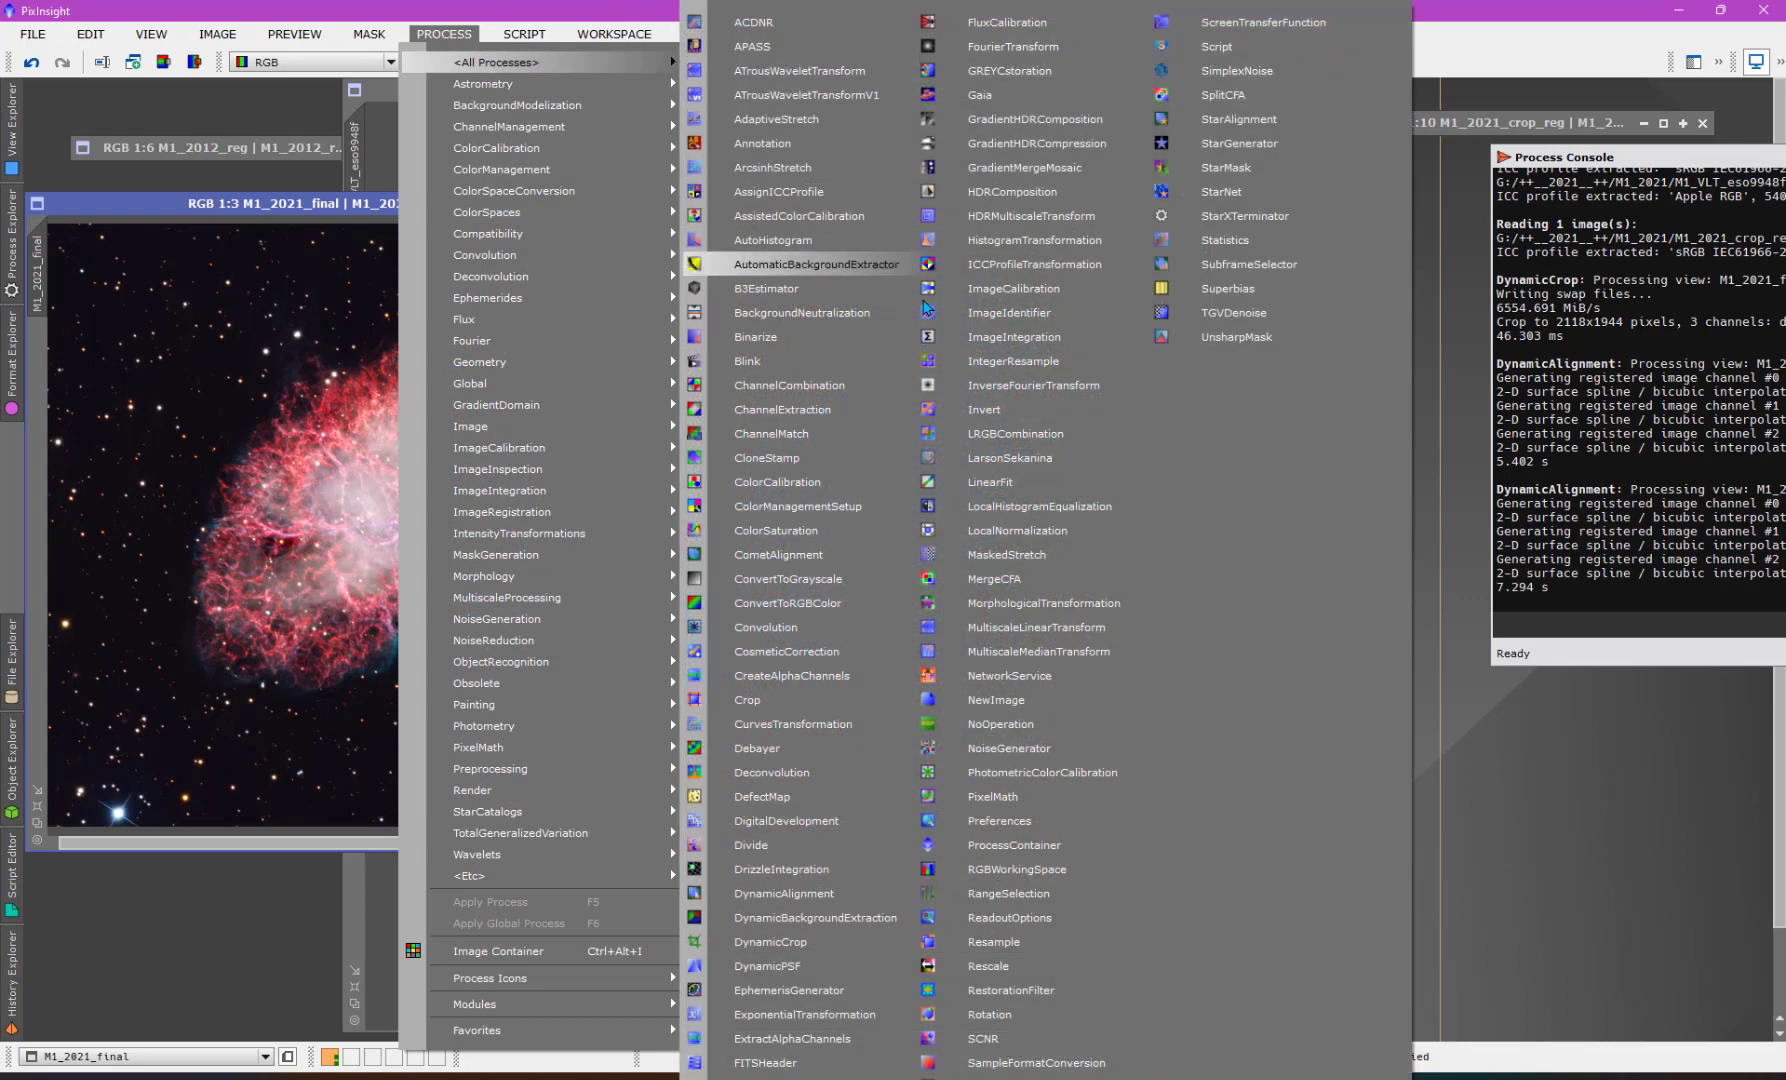
pyautogui.click(866, 893)
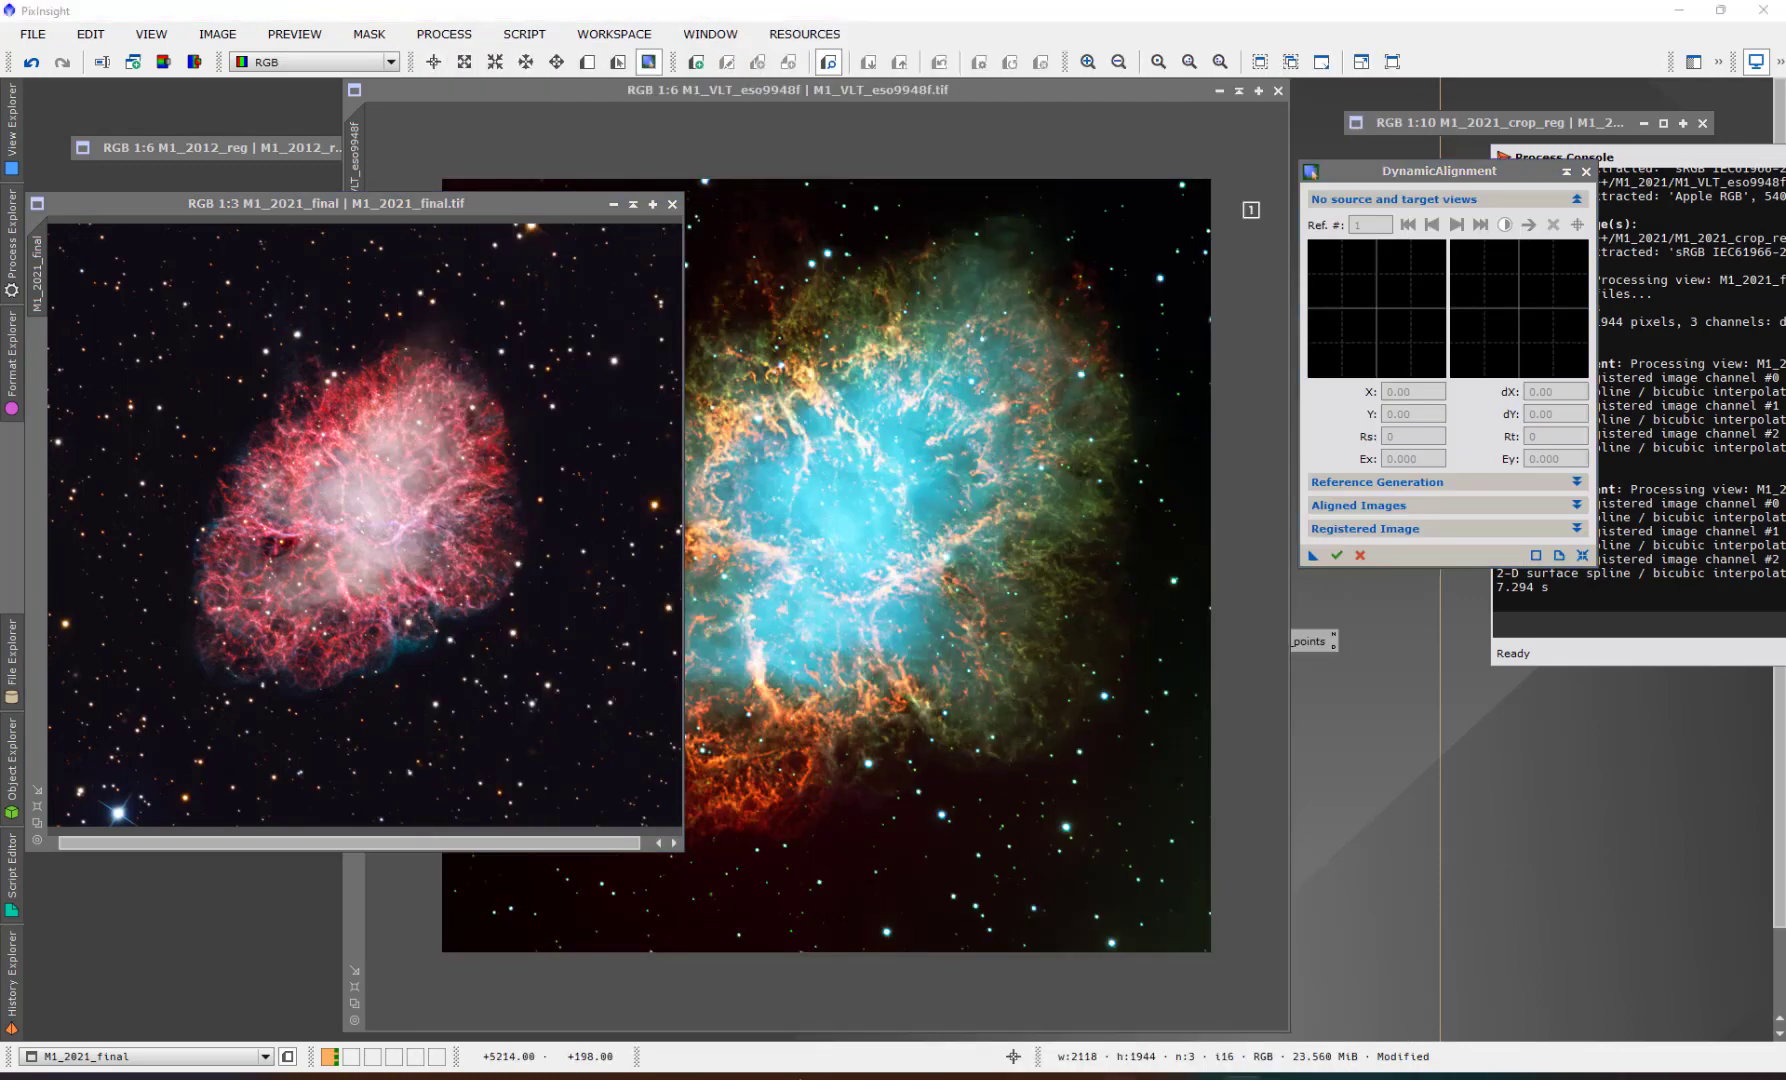
# - Bring the VLT image forward and zoom it to 1:3
pyautogui.click(1009, 97)
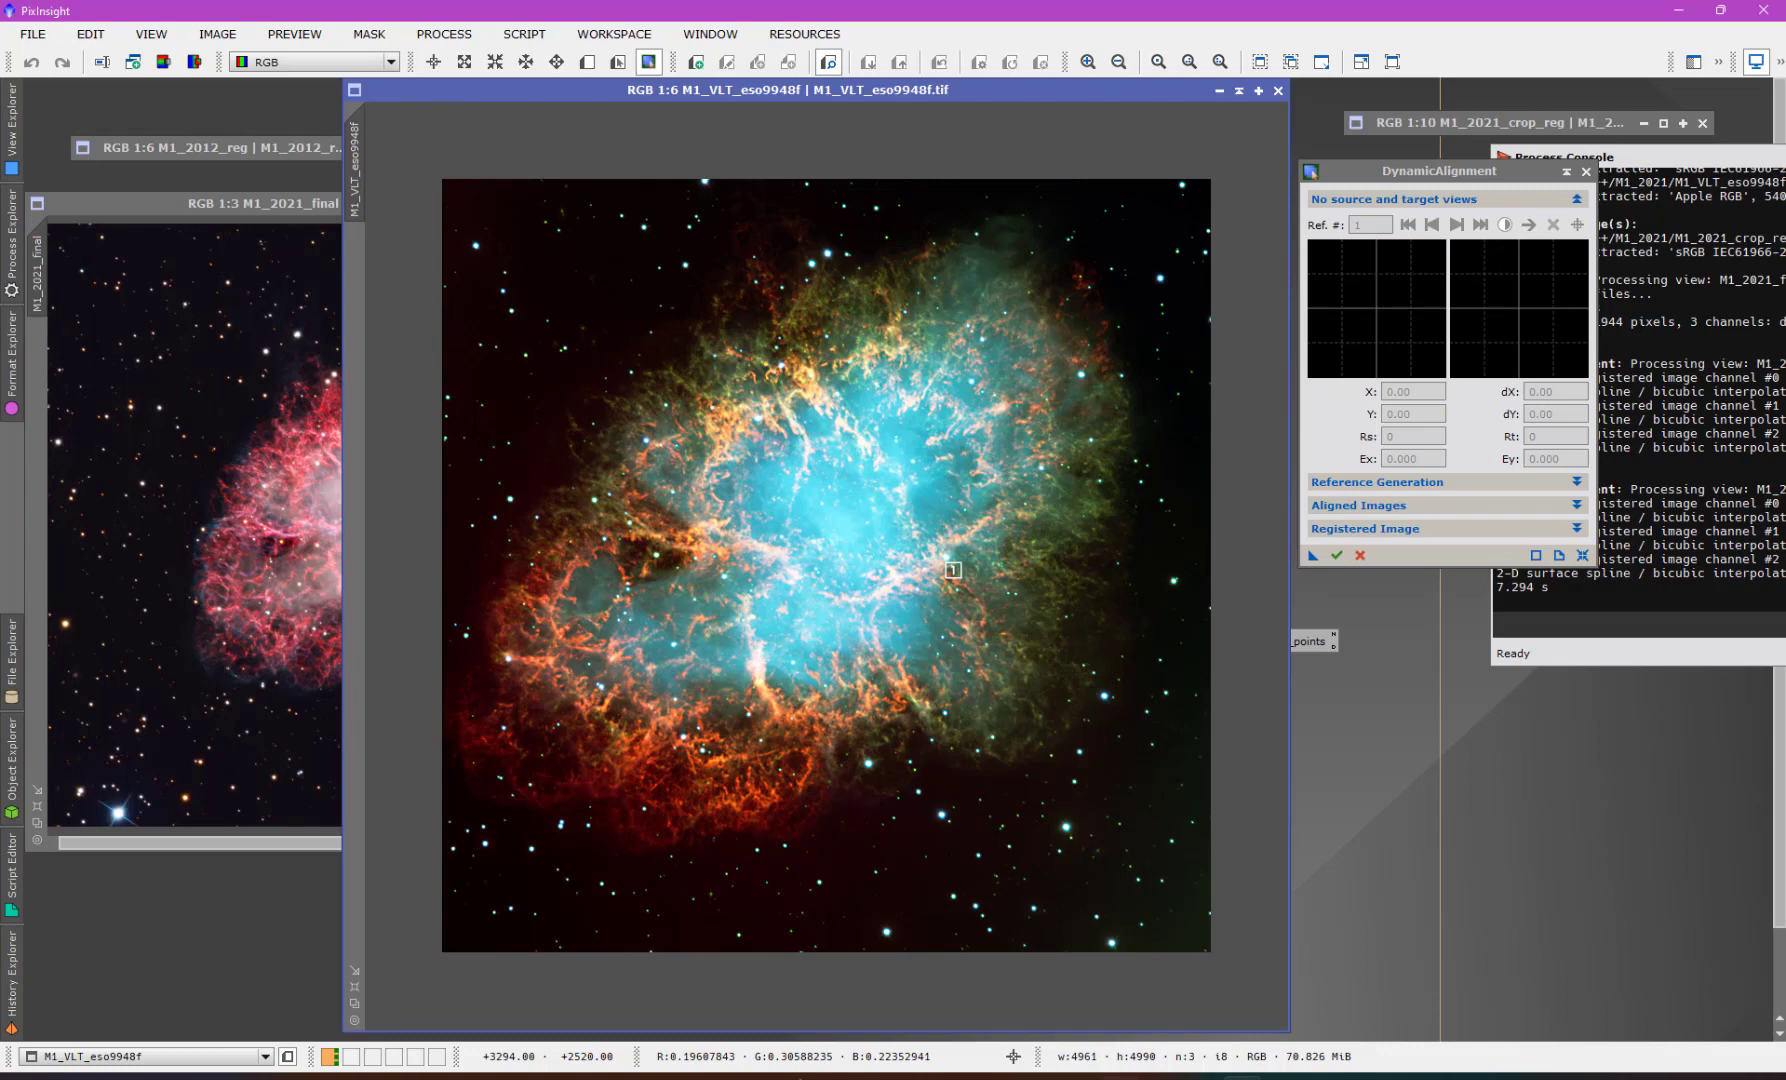
pyautogui.scroll(3, 953, 569)
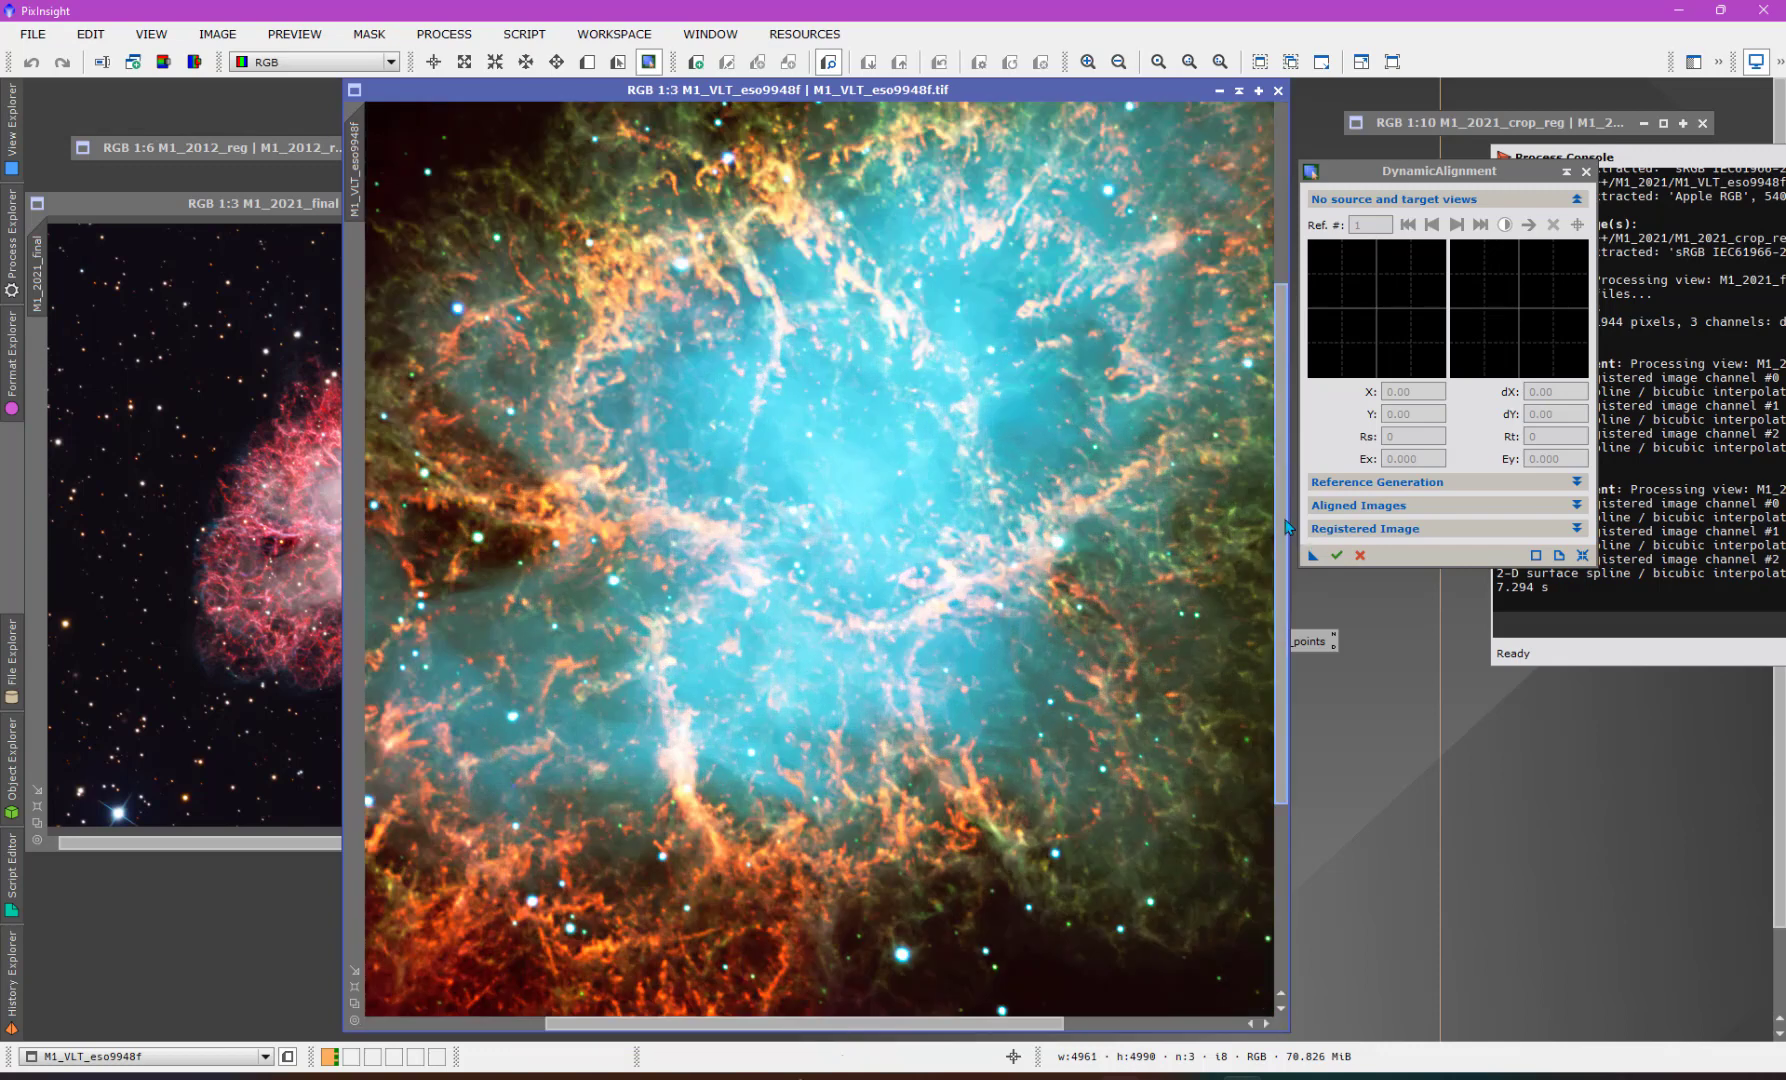
pyautogui.moveTo(1283, 522); pyautogui.dragTo(1283, 630)
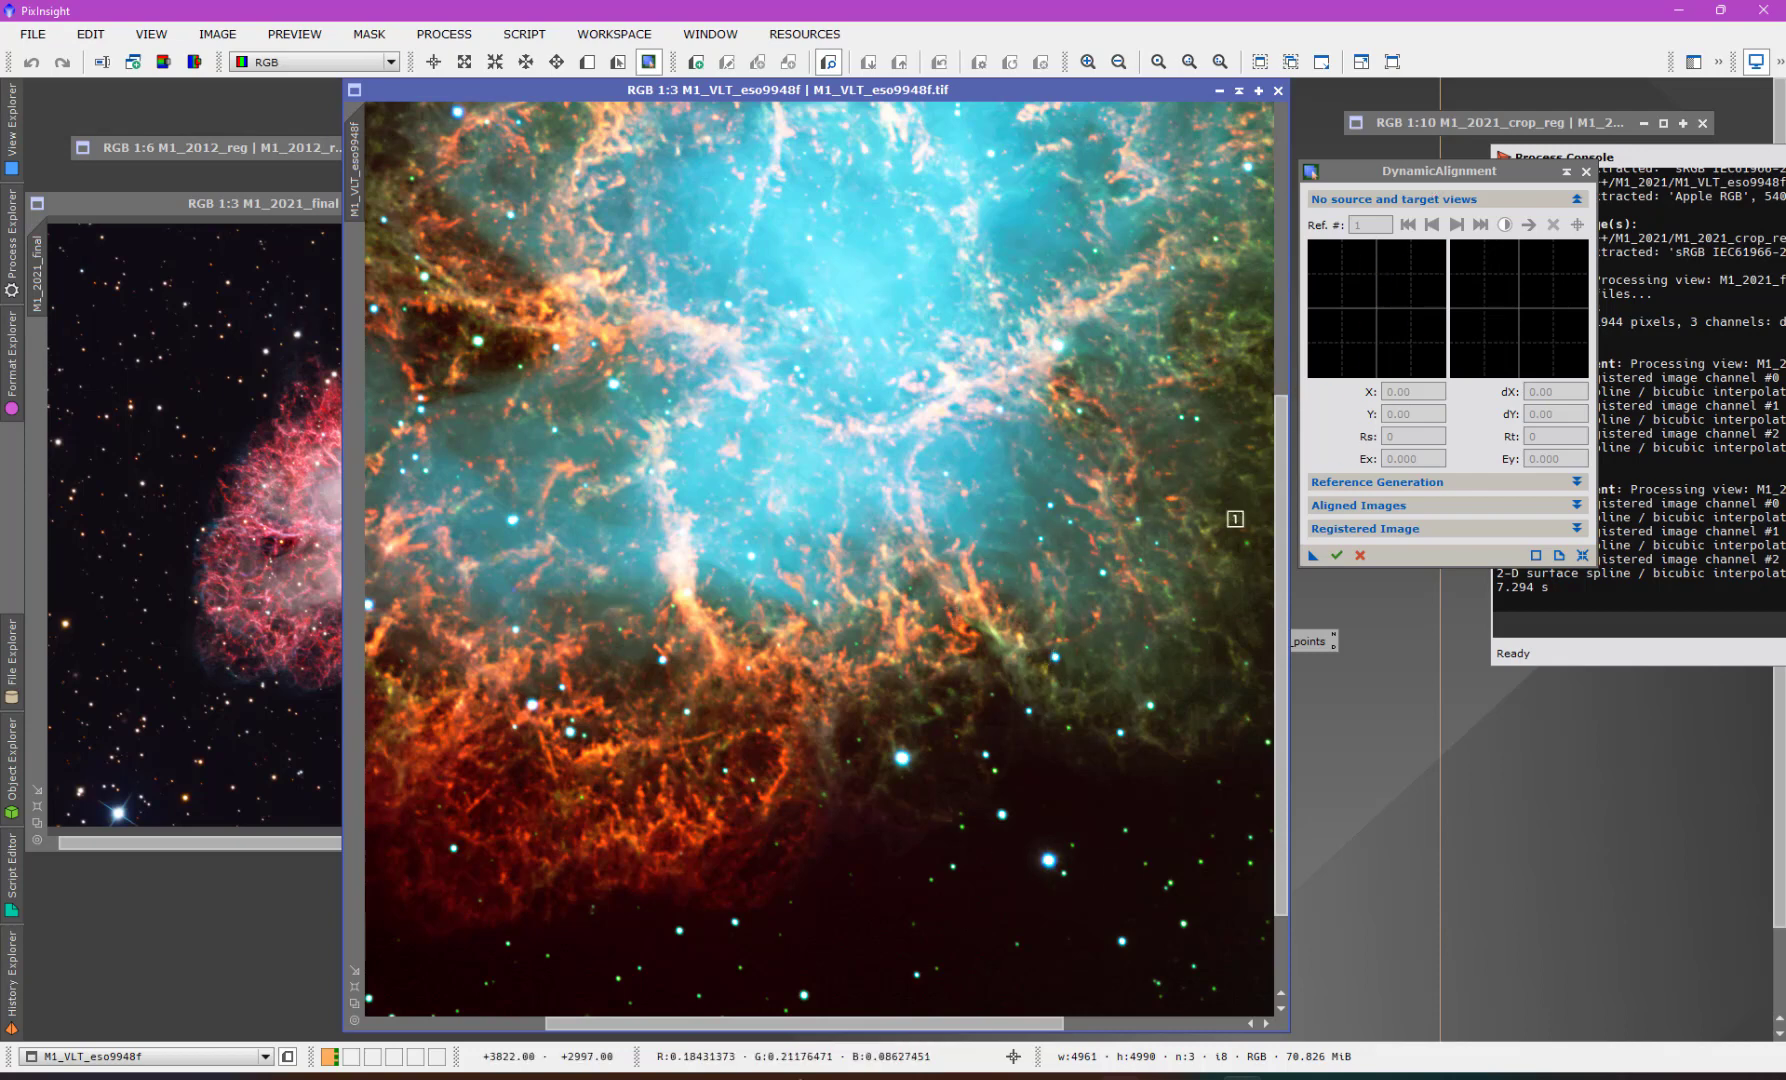
# - Set the VLT image as DynamicAlignment source and M1_2021_final as target
pyautogui.click(925, 655)
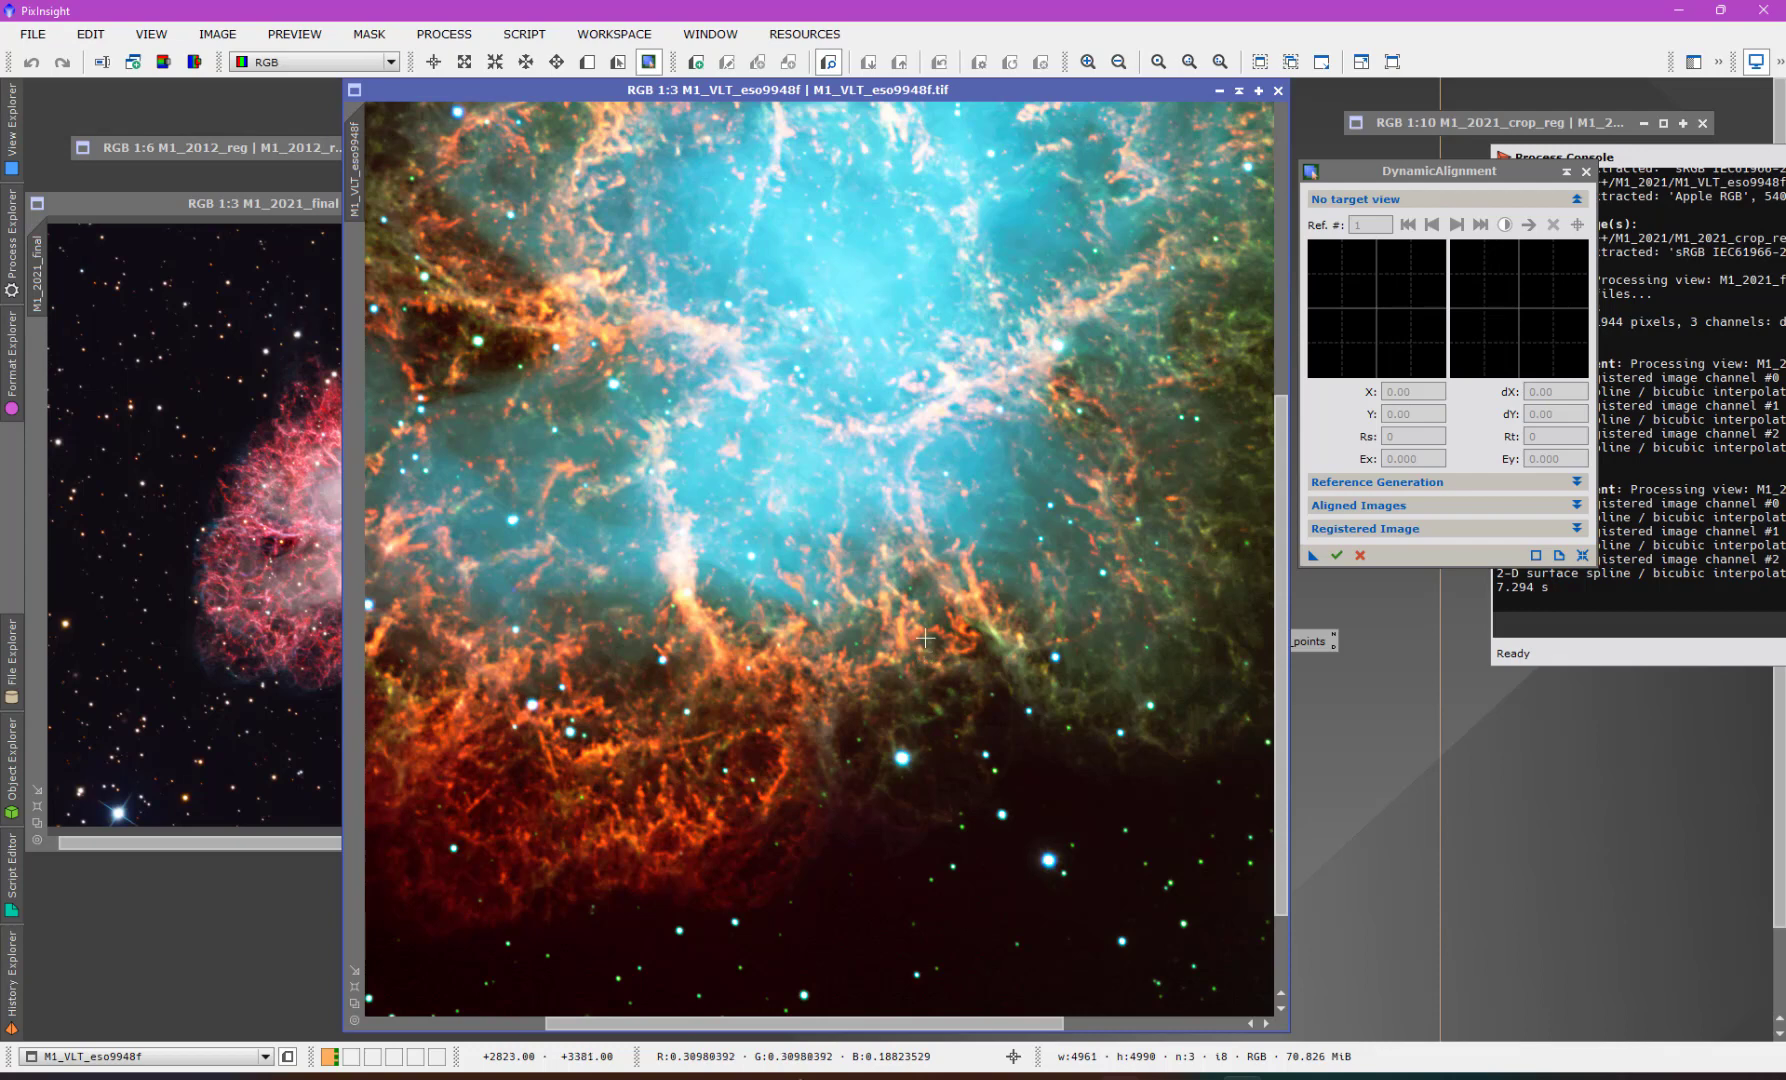
pyautogui.click(267, 202)
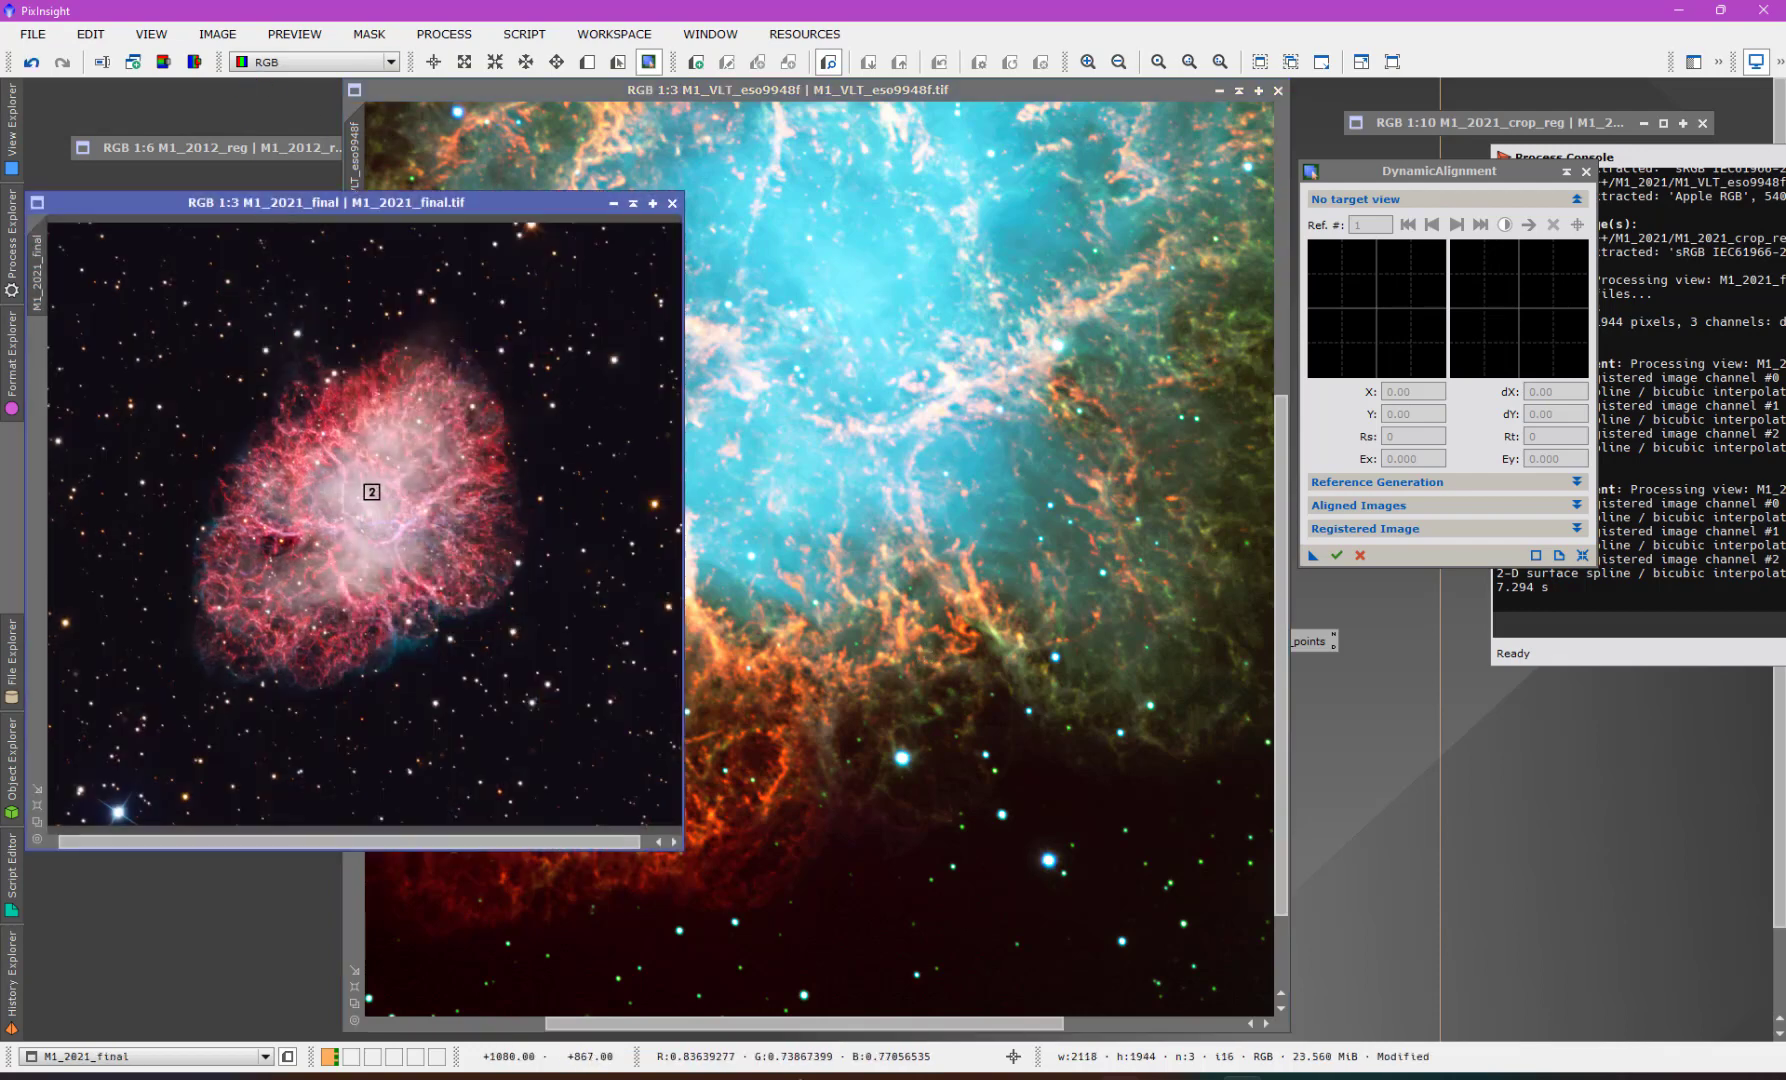
pyautogui.click(370, 492)
pyautogui.moveTo(1283, 636); pyautogui.dragTo(1283, 341)
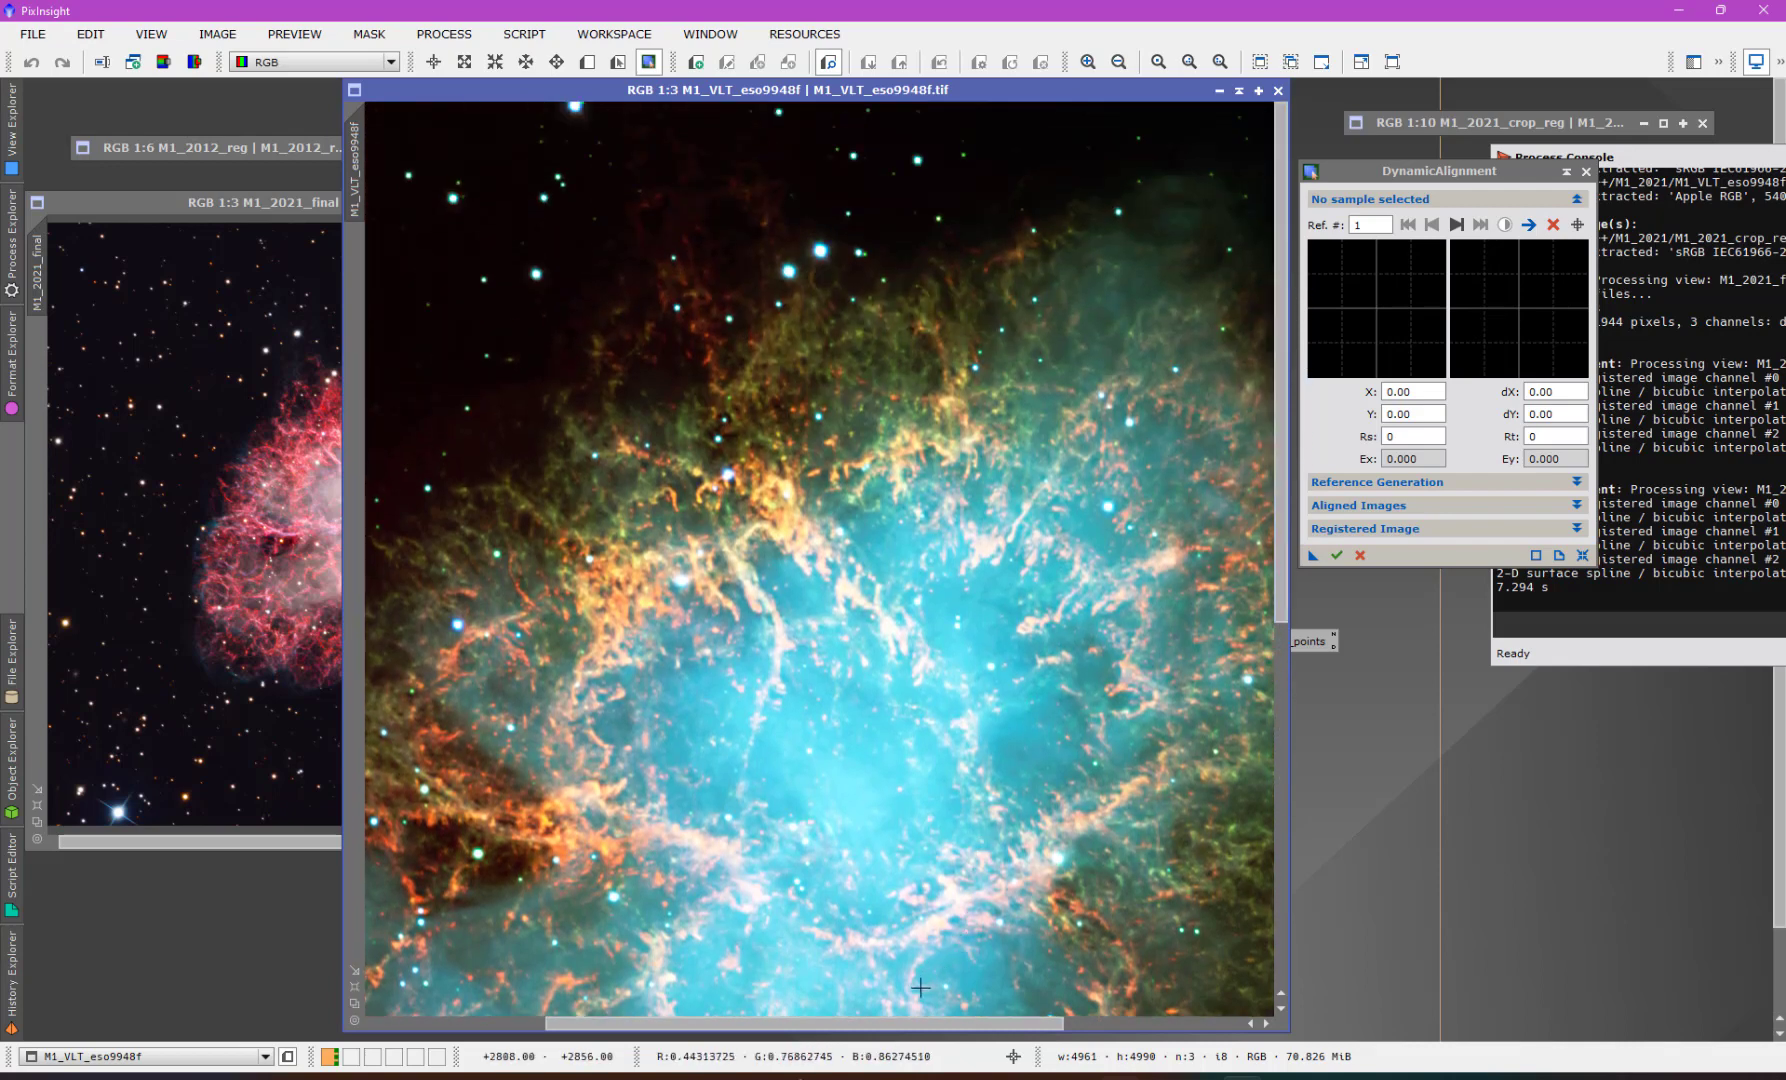
pyautogui.moveTo(905, 1023); pyautogui.dragTo(726, 1050)
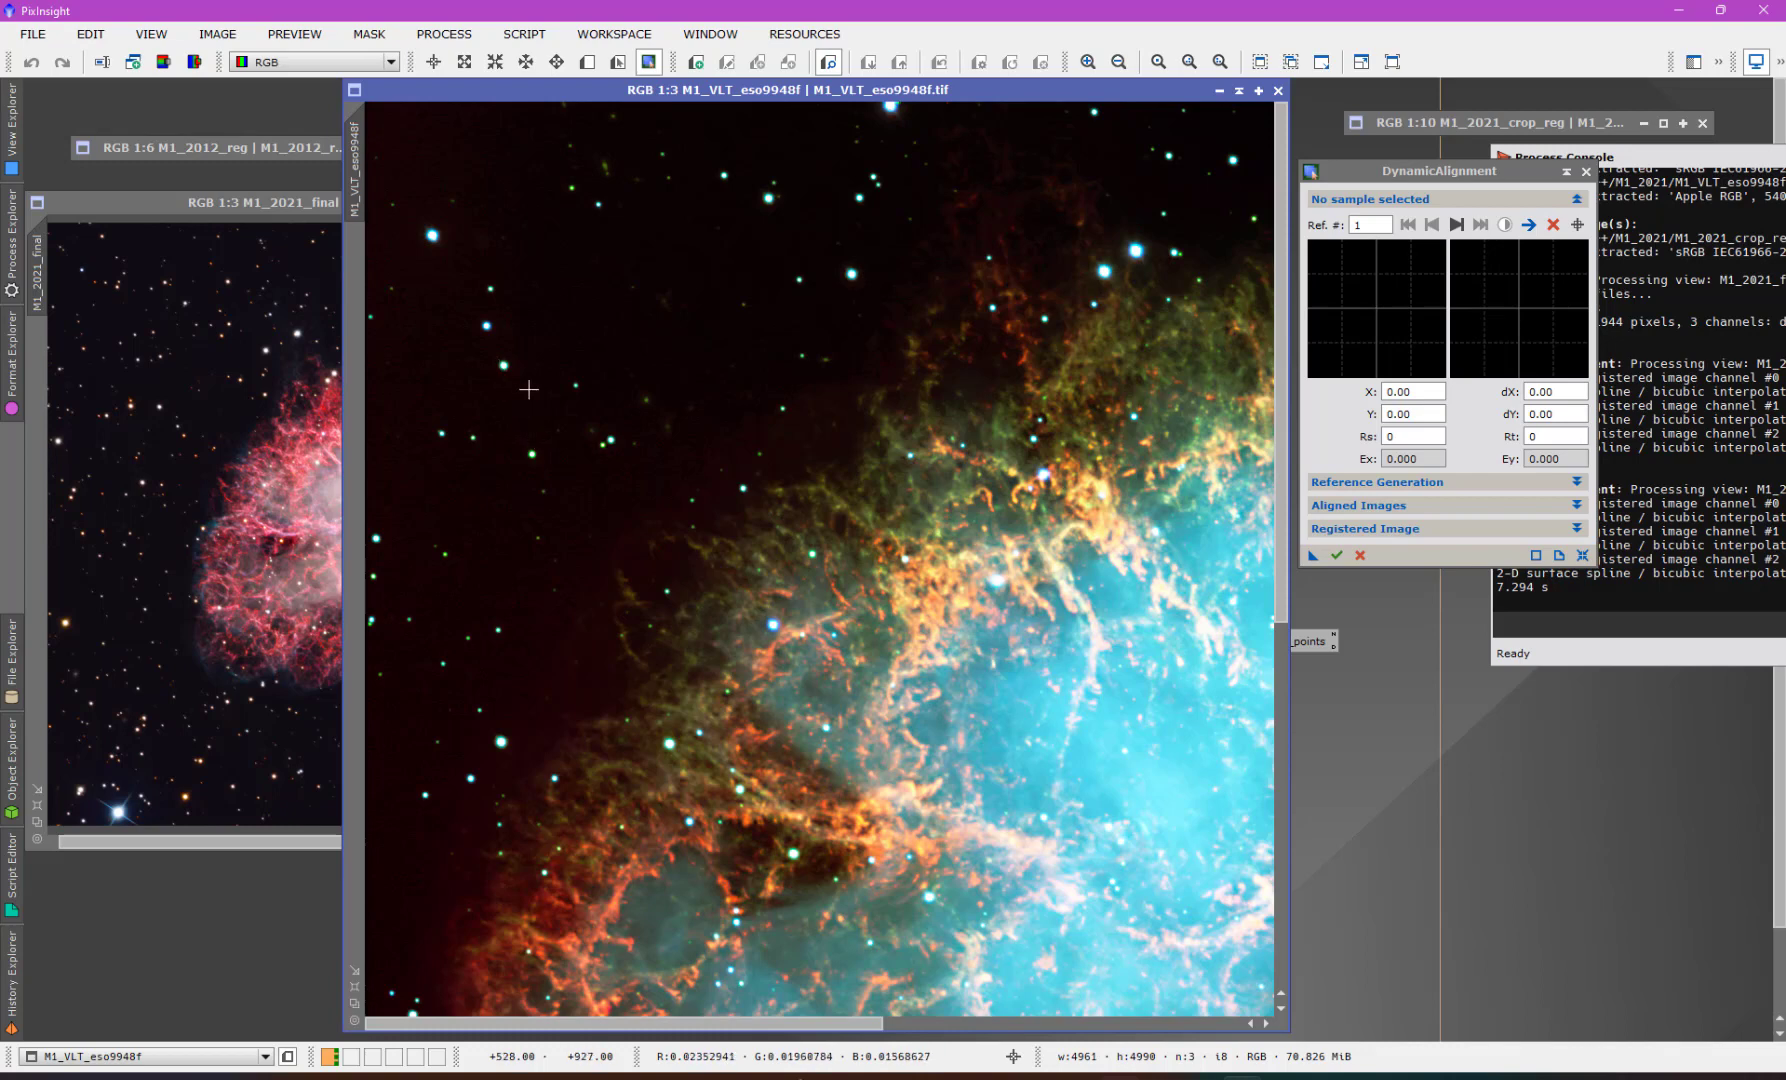
pyautogui.click(262, 207)
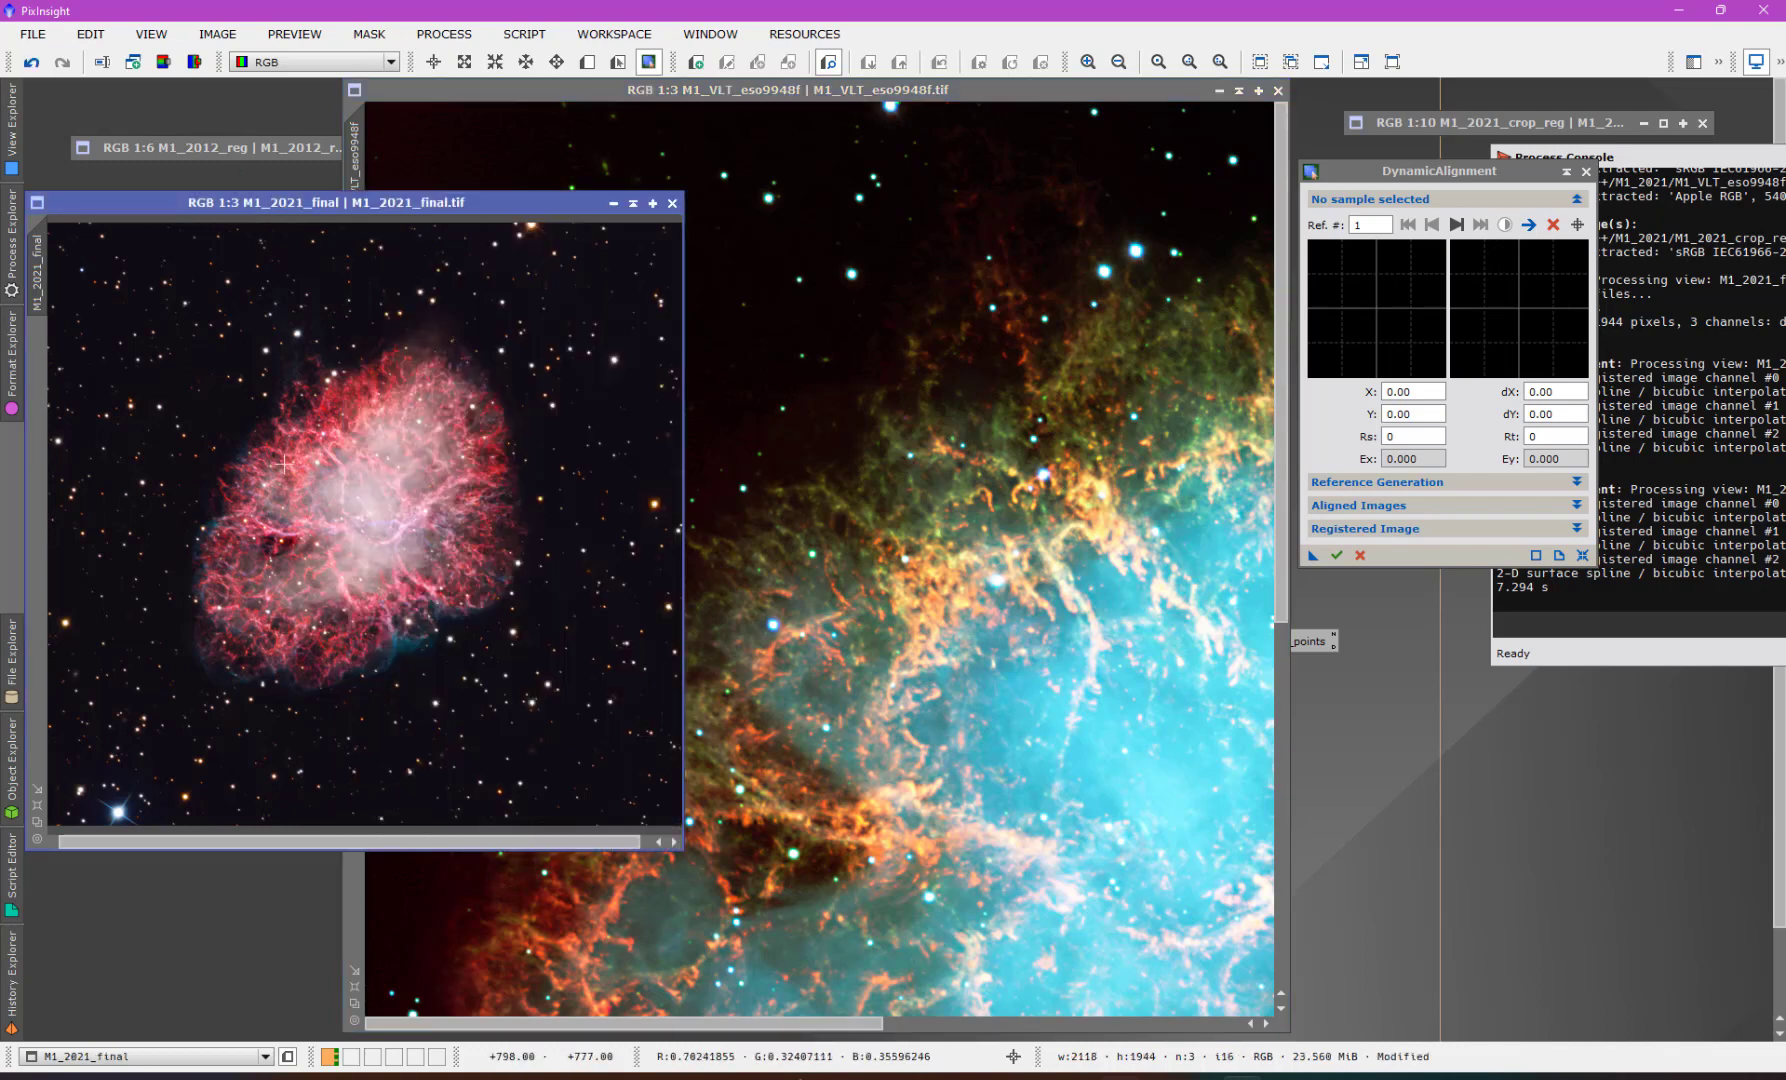
pyautogui.scroll(3, 299, 499)
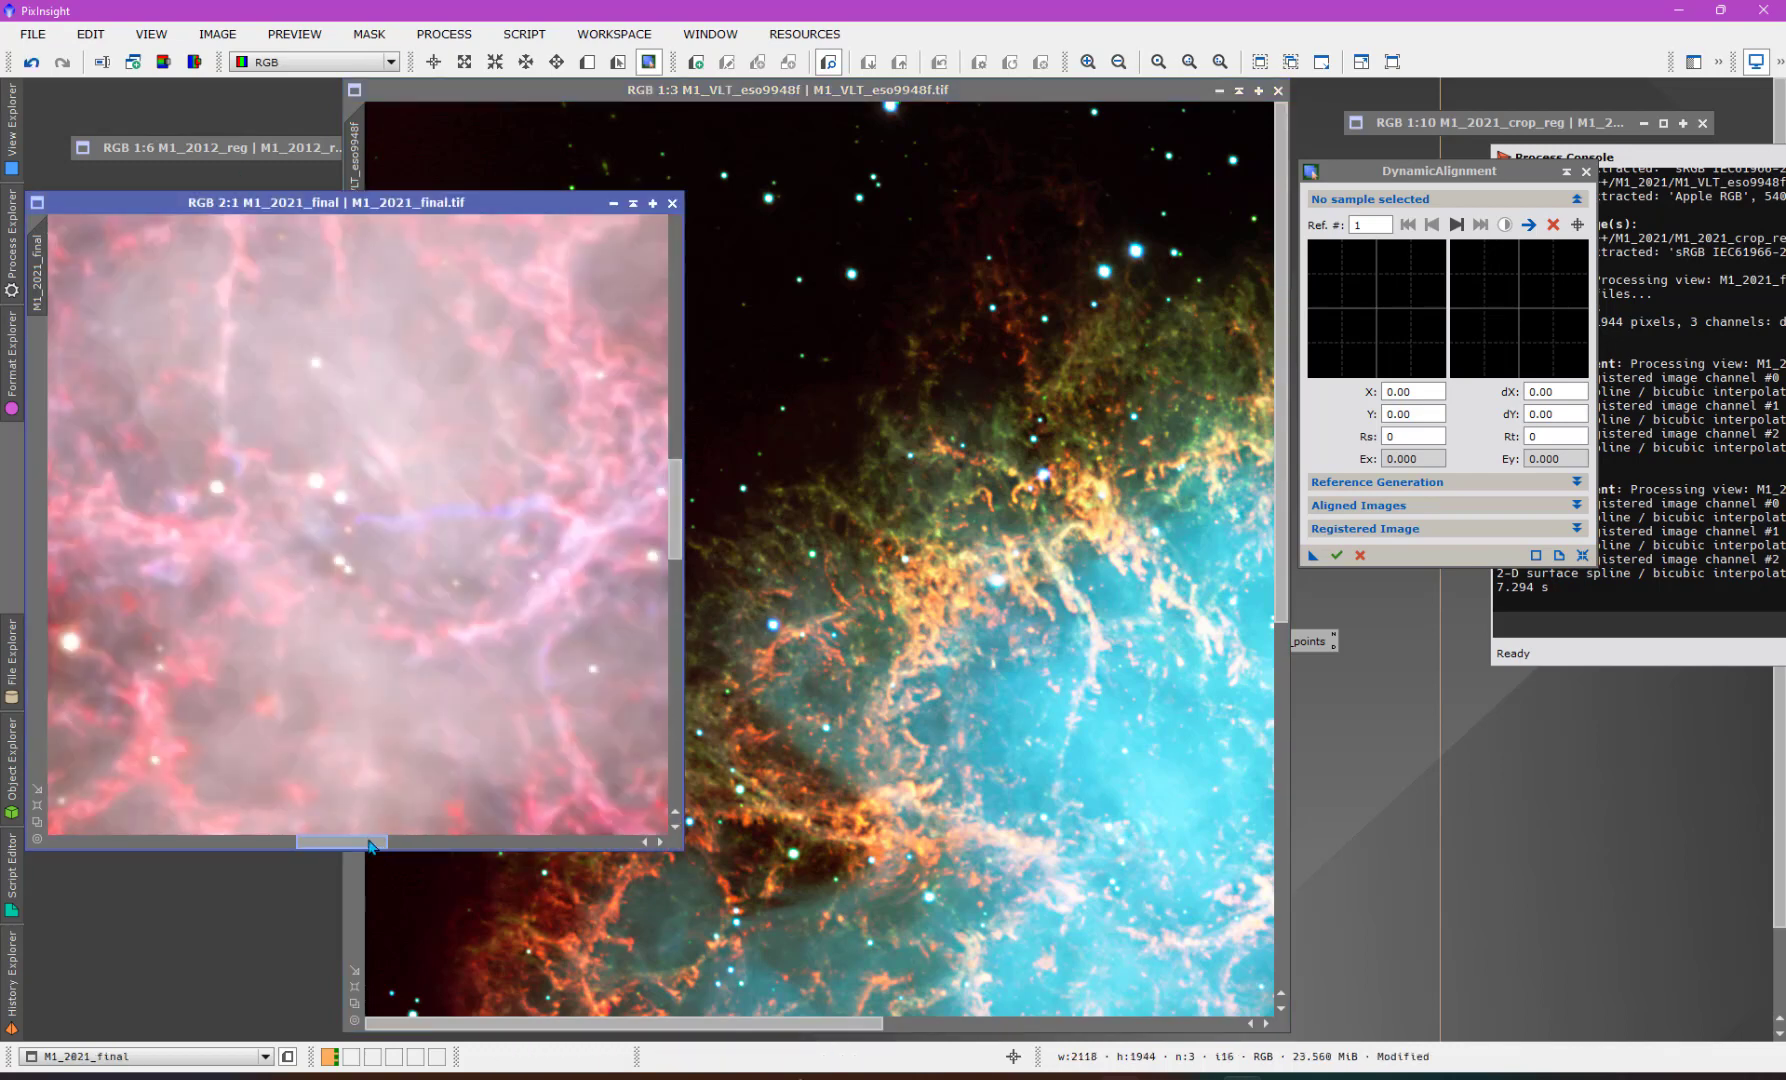
pyautogui.moveTo(370, 845); pyautogui.dragTo(233, 775)
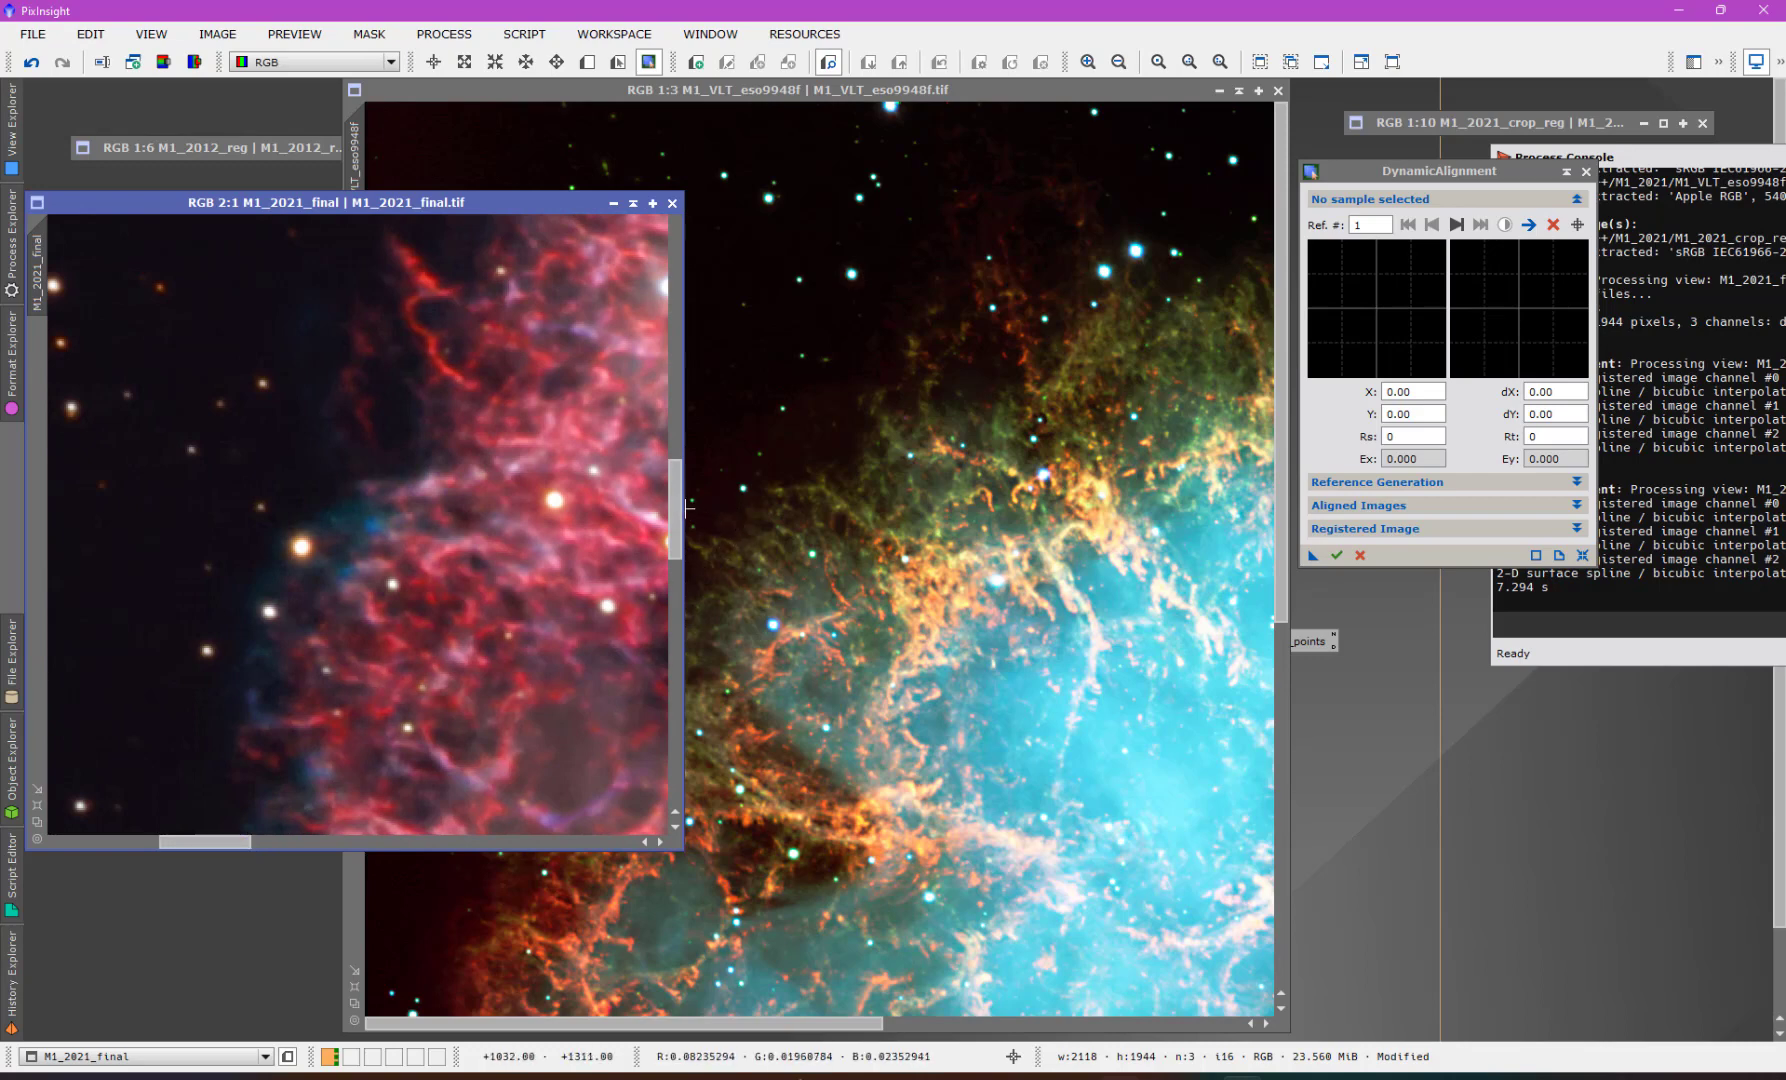
pyautogui.moveTo(679, 515); pyautogui.dragTo(681, 436)
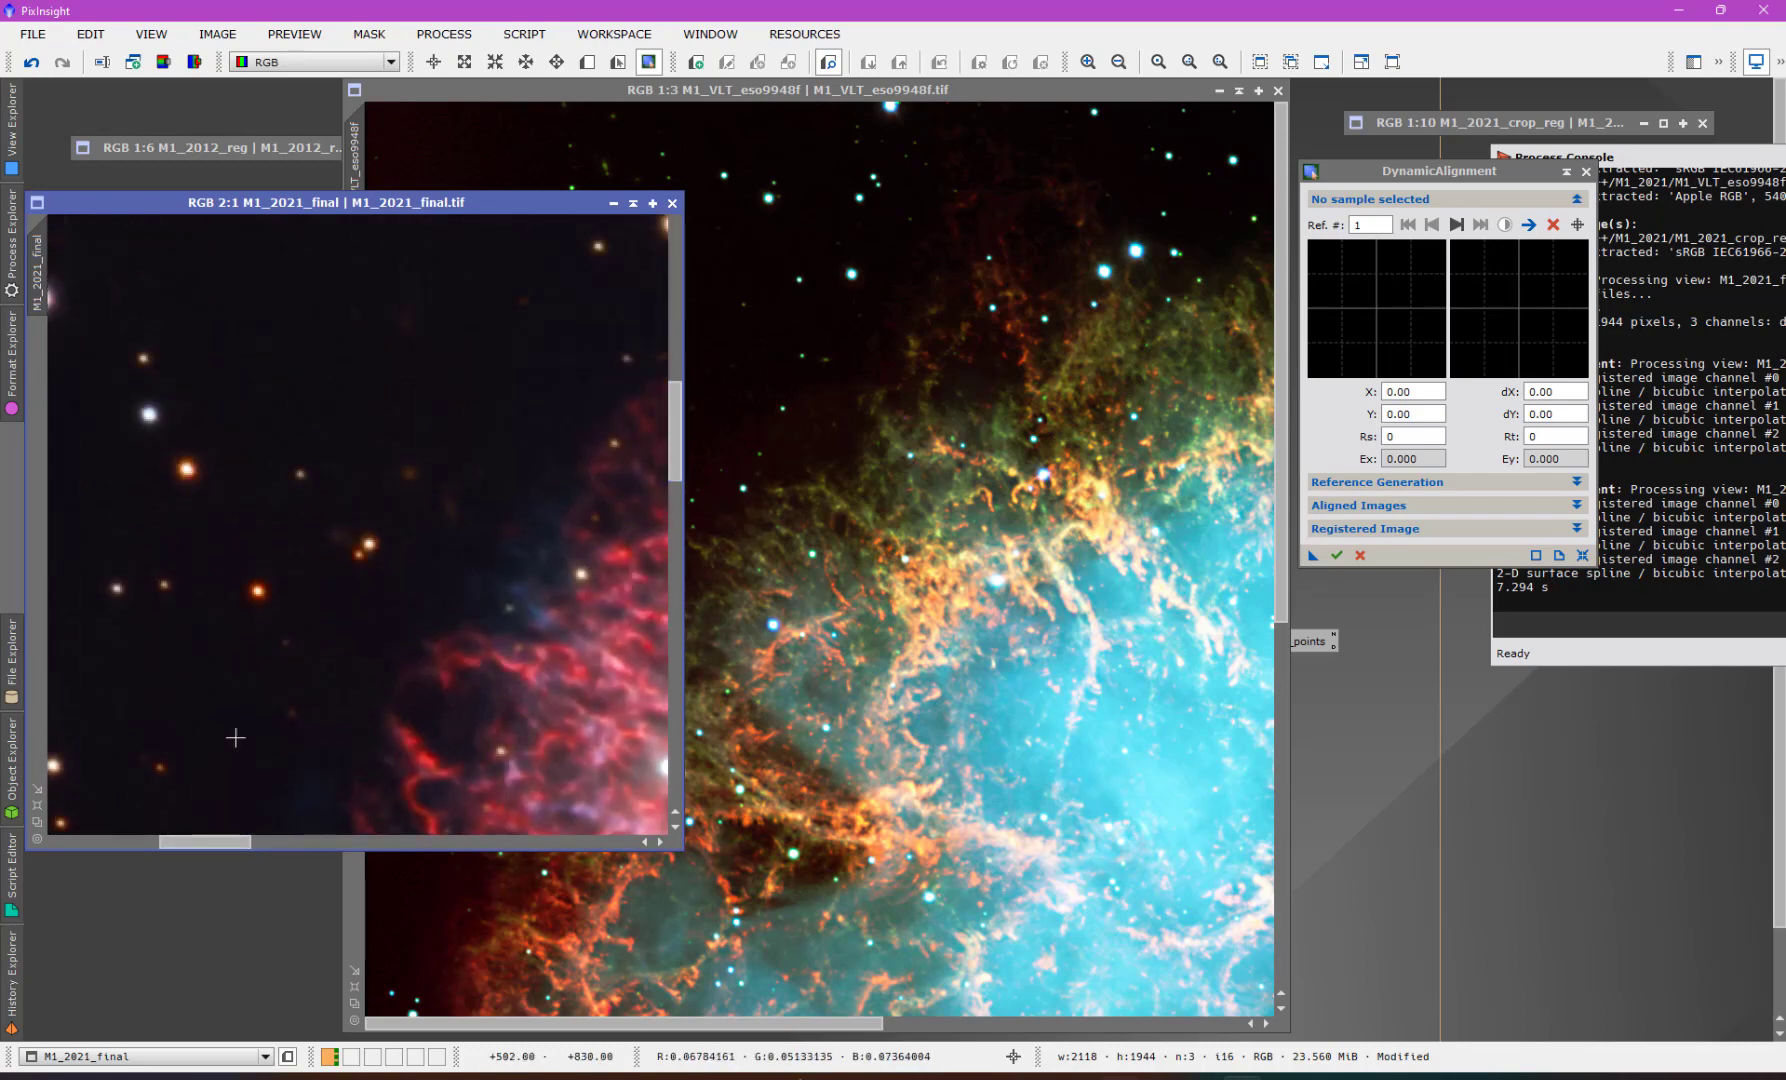
pyautogui.scroll(1, 290, 640)
pyautogui.scroll(-2, 292, 638)
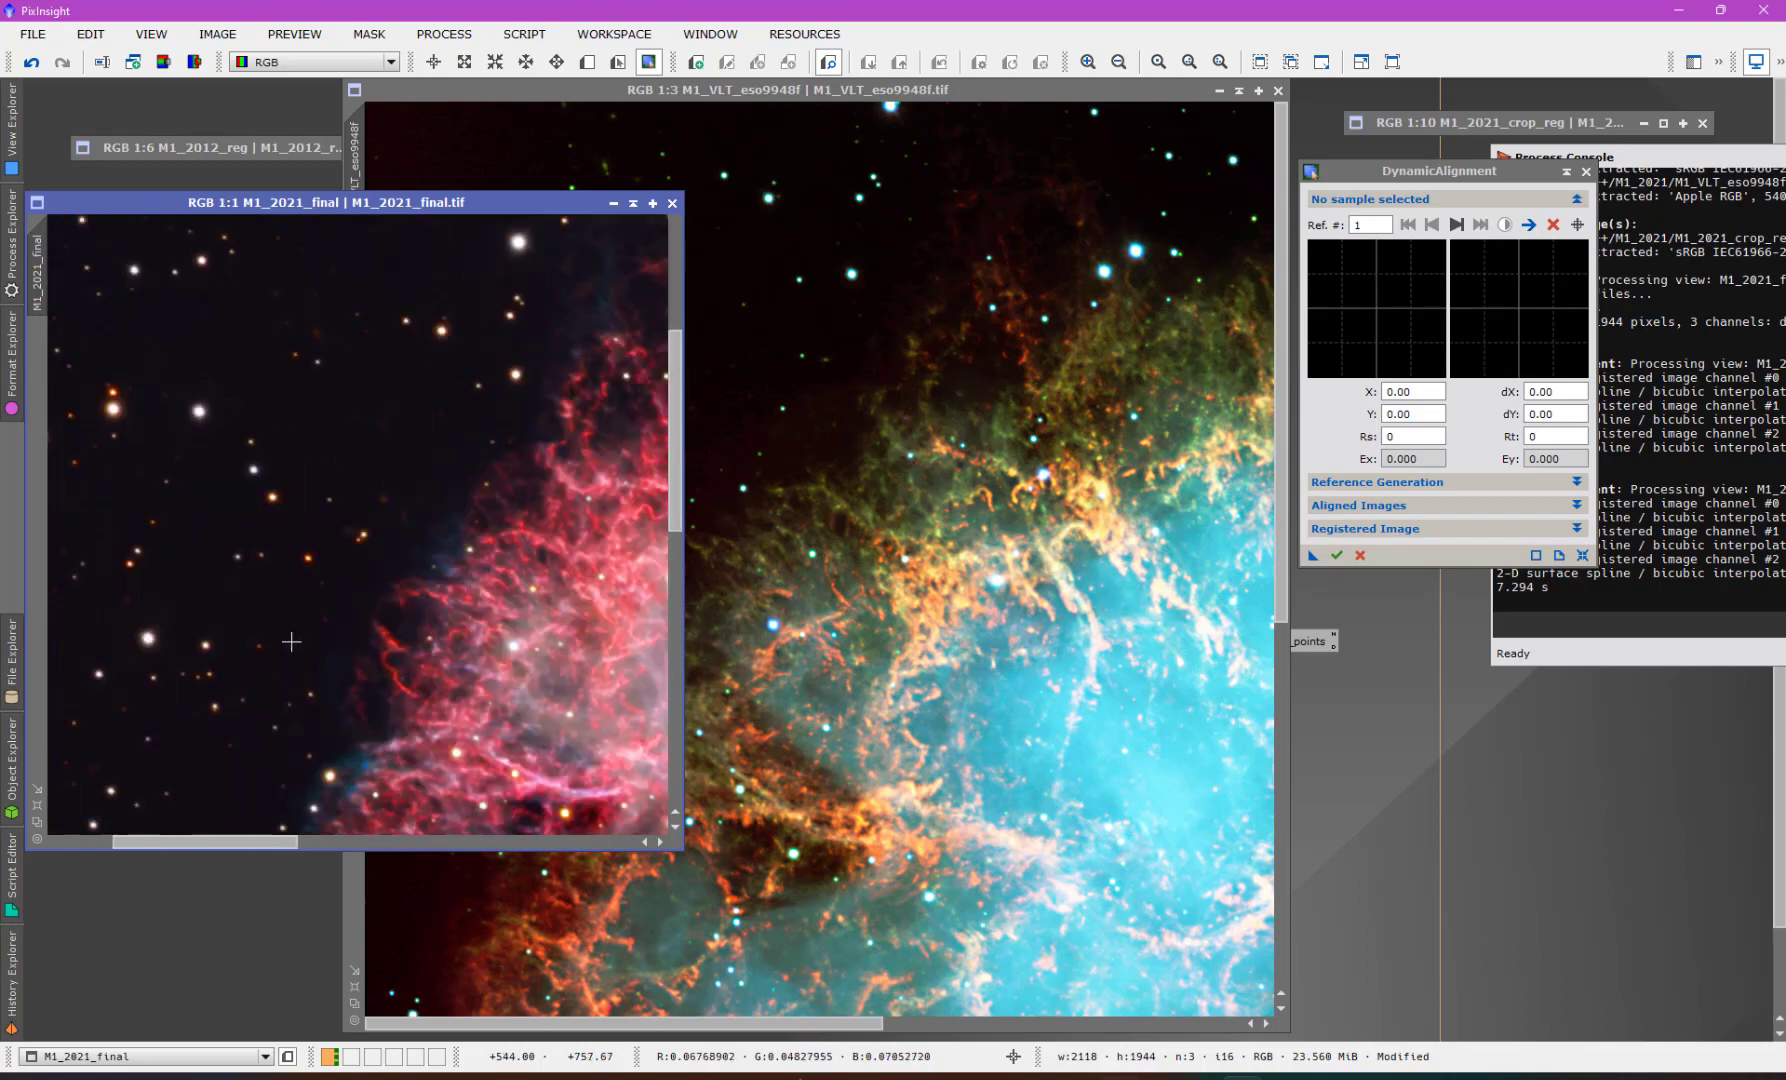
# - Add sample star 1 at X 1594, Y 310 and drag its marker onto the matching M1_2021_final star
pyautogui.click(859, 197)
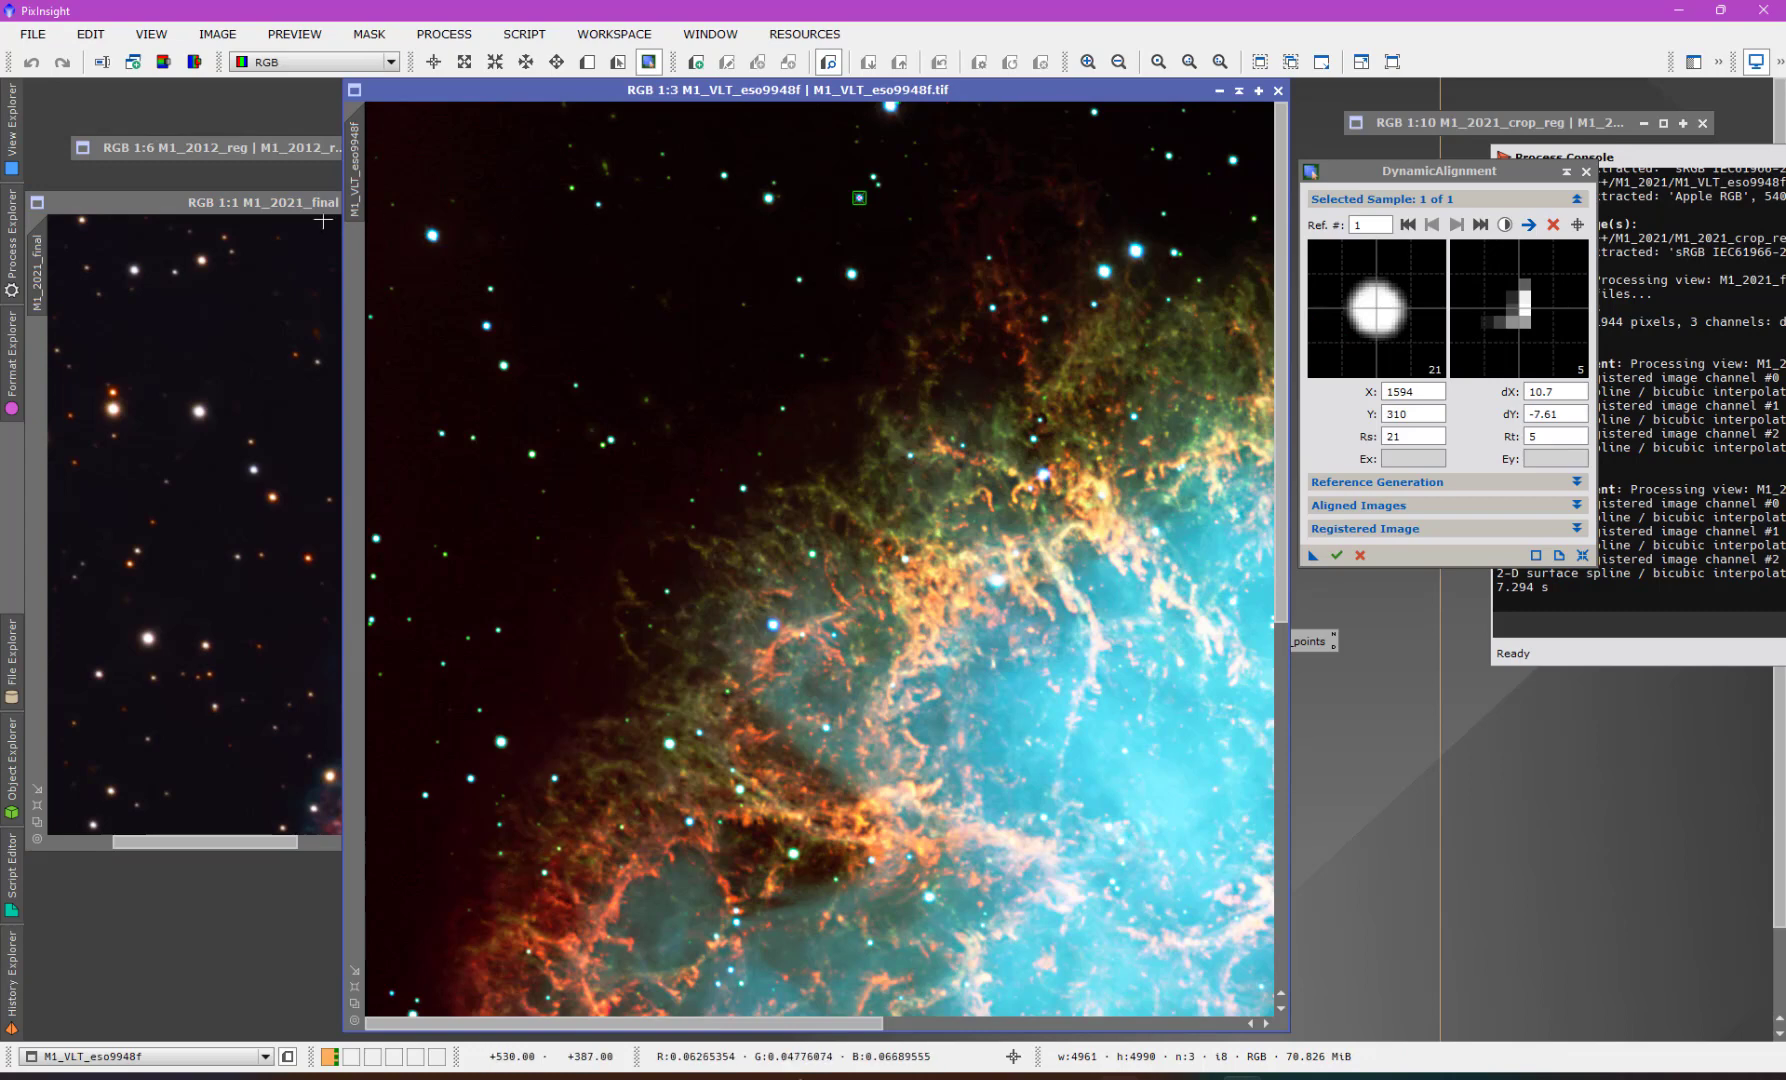
pyautogui.click(288, 206)
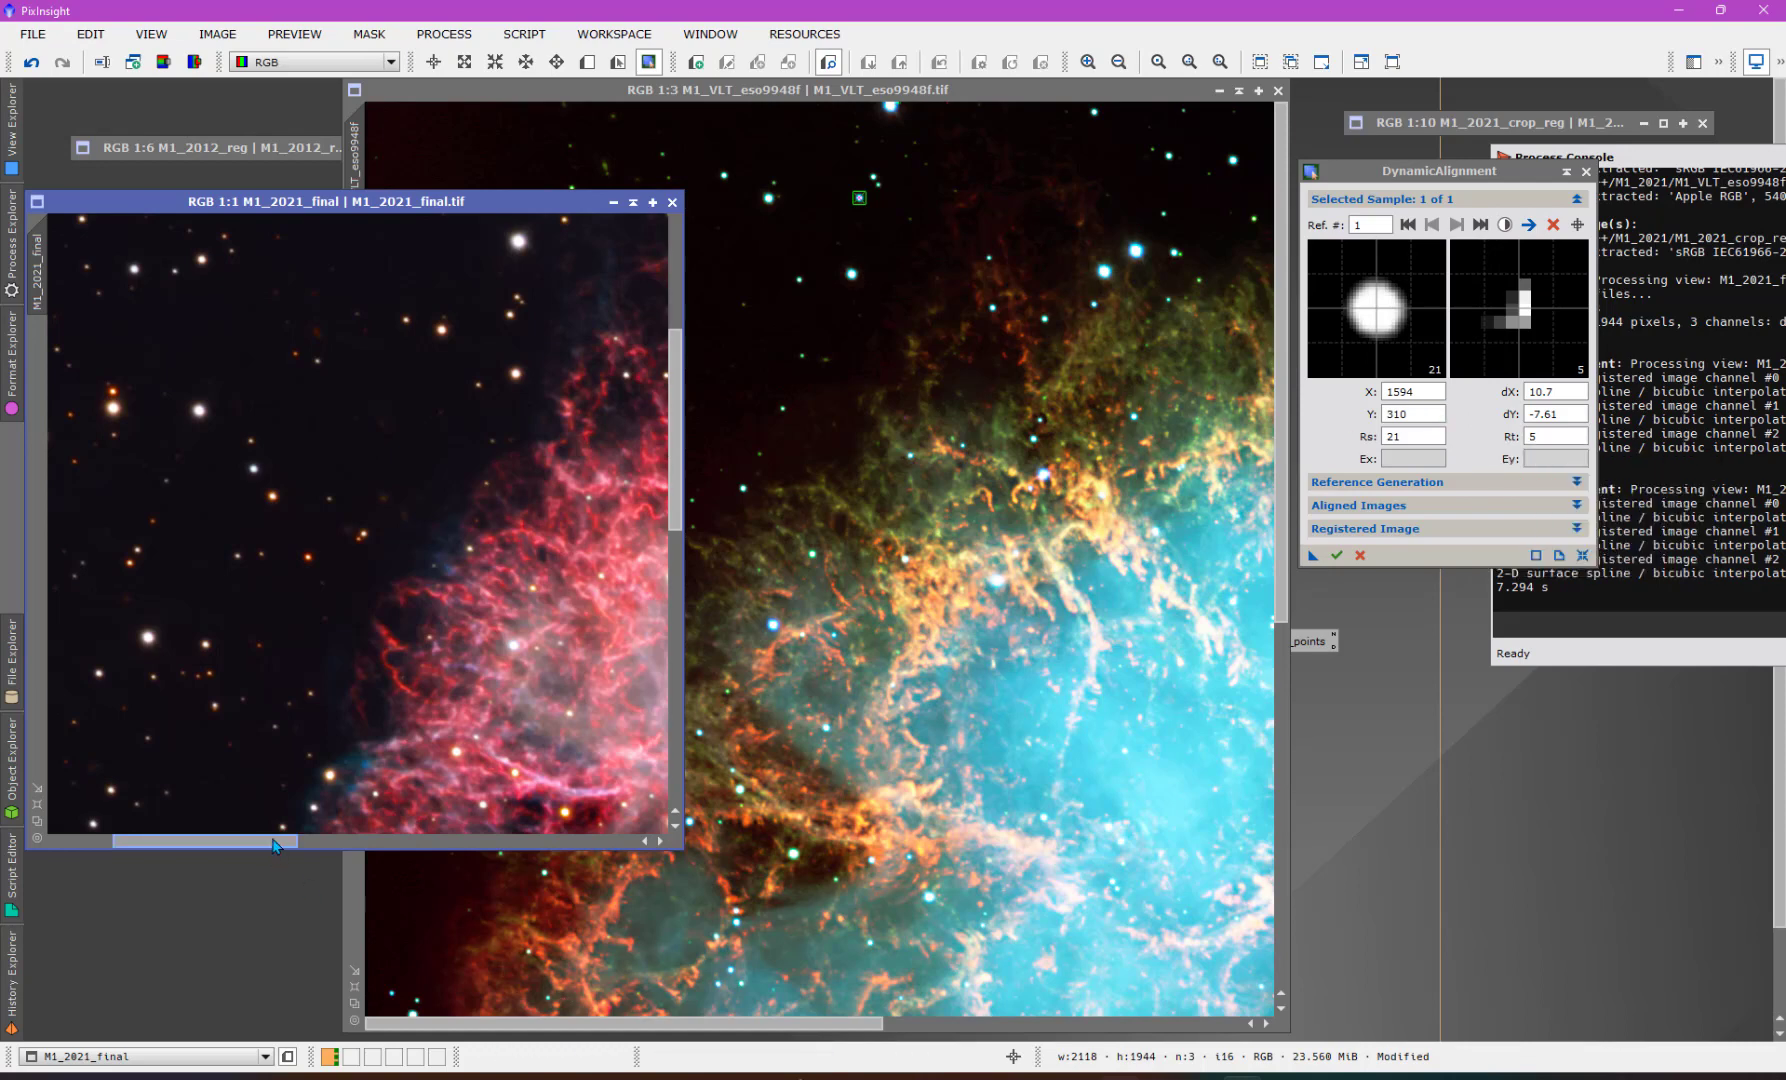
pyautogui.moveTo(278, 846); pyautogui.dragTo(480, 846)
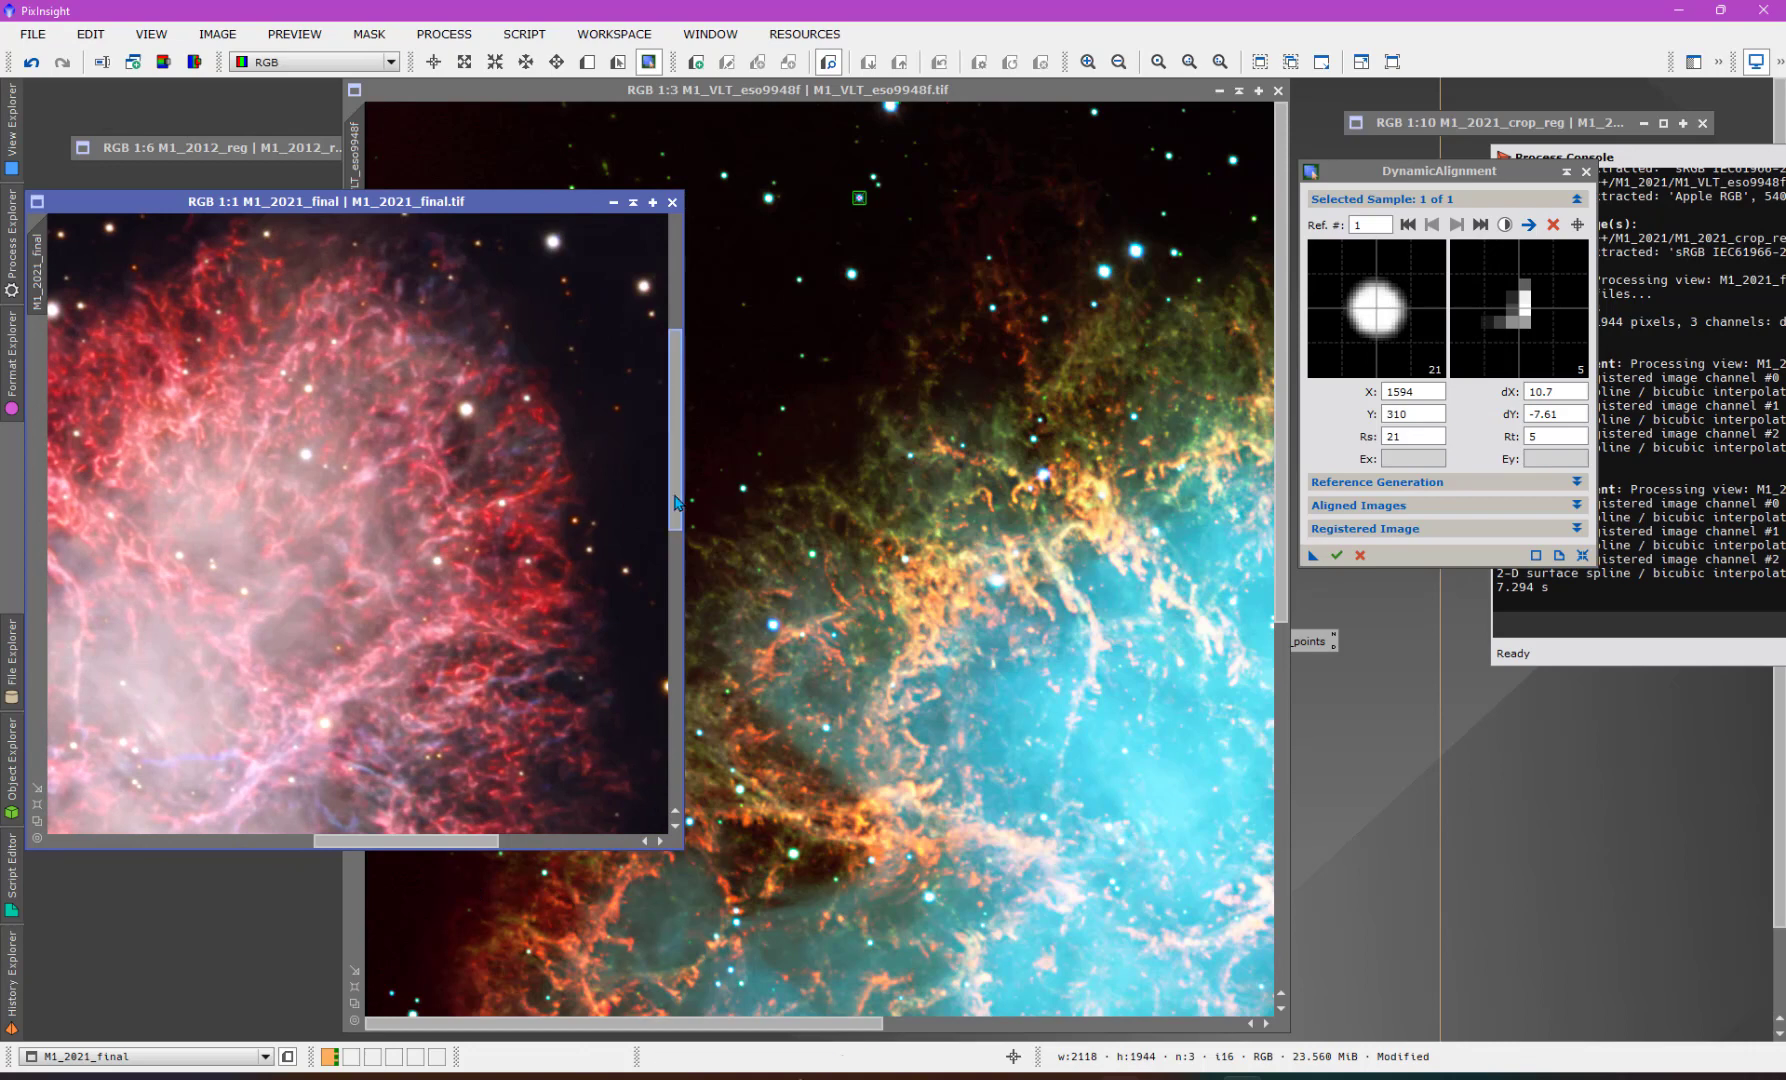
pyautogui.scroll(5, 675, 502)
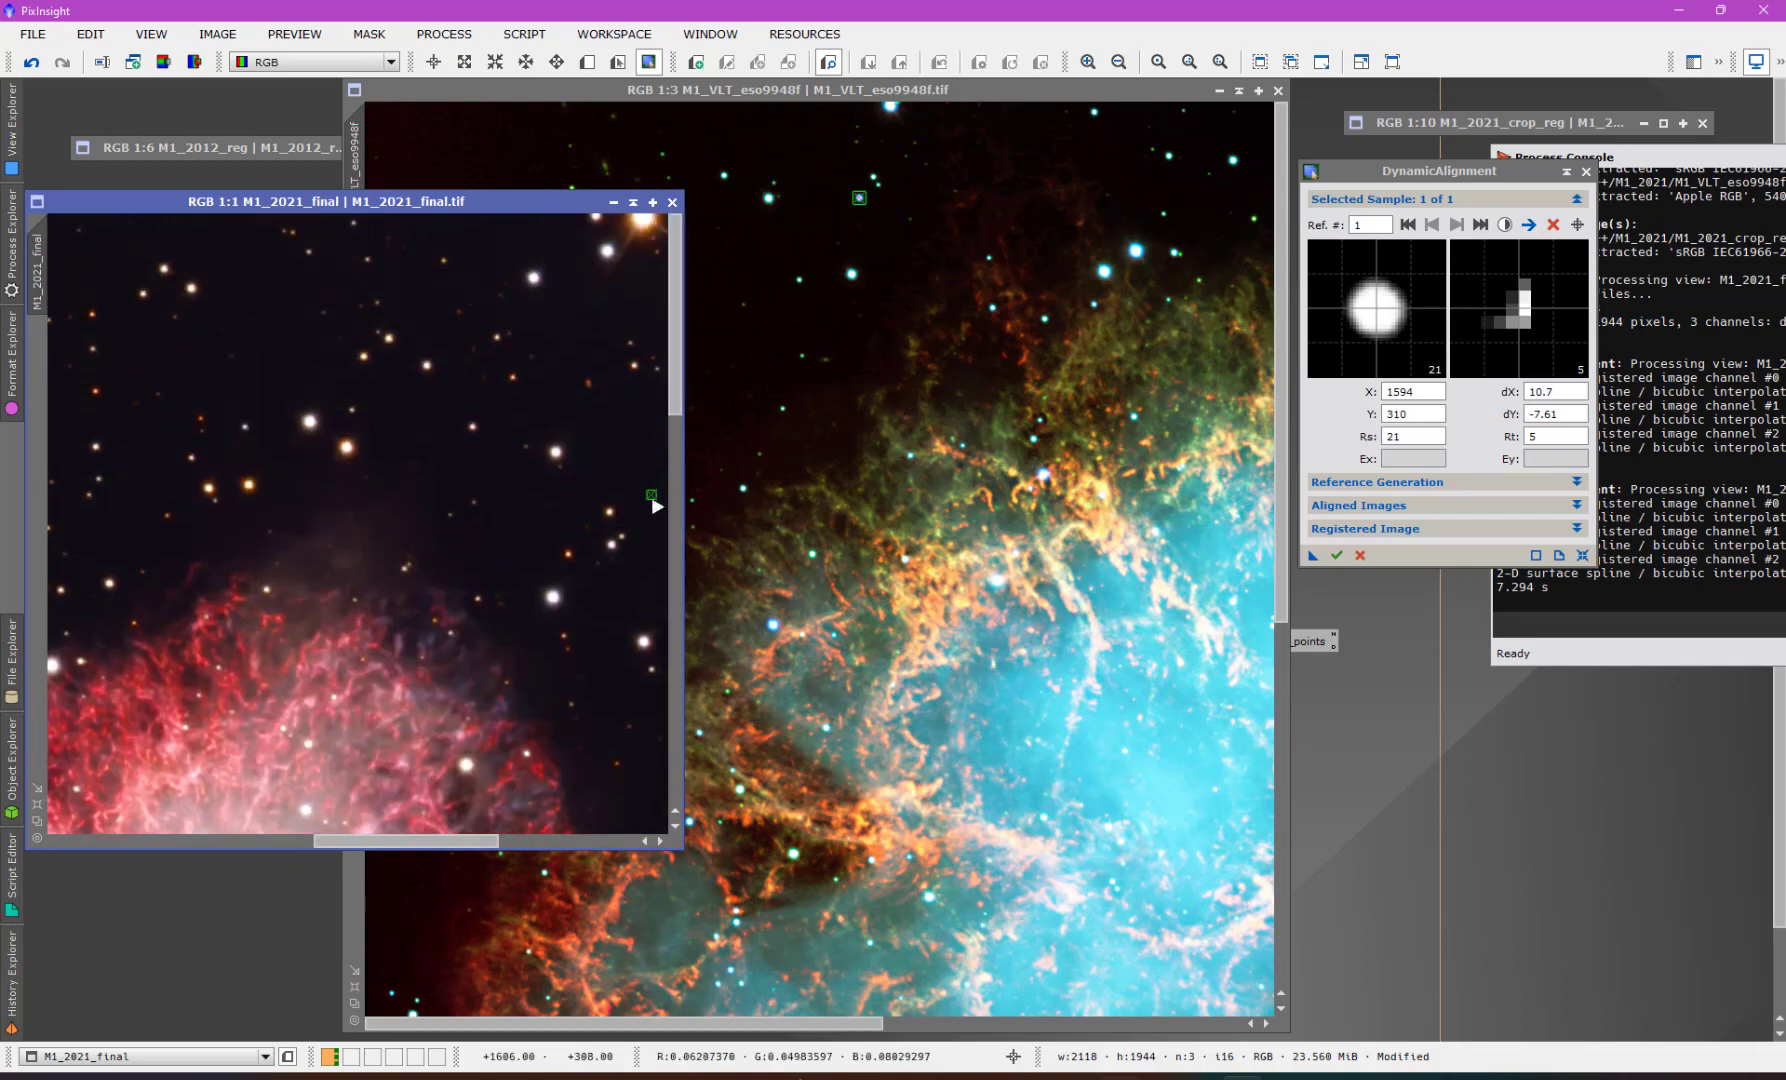
pyautogui.moveTo(653, 500); pyautogui.dragTo(202, 431)
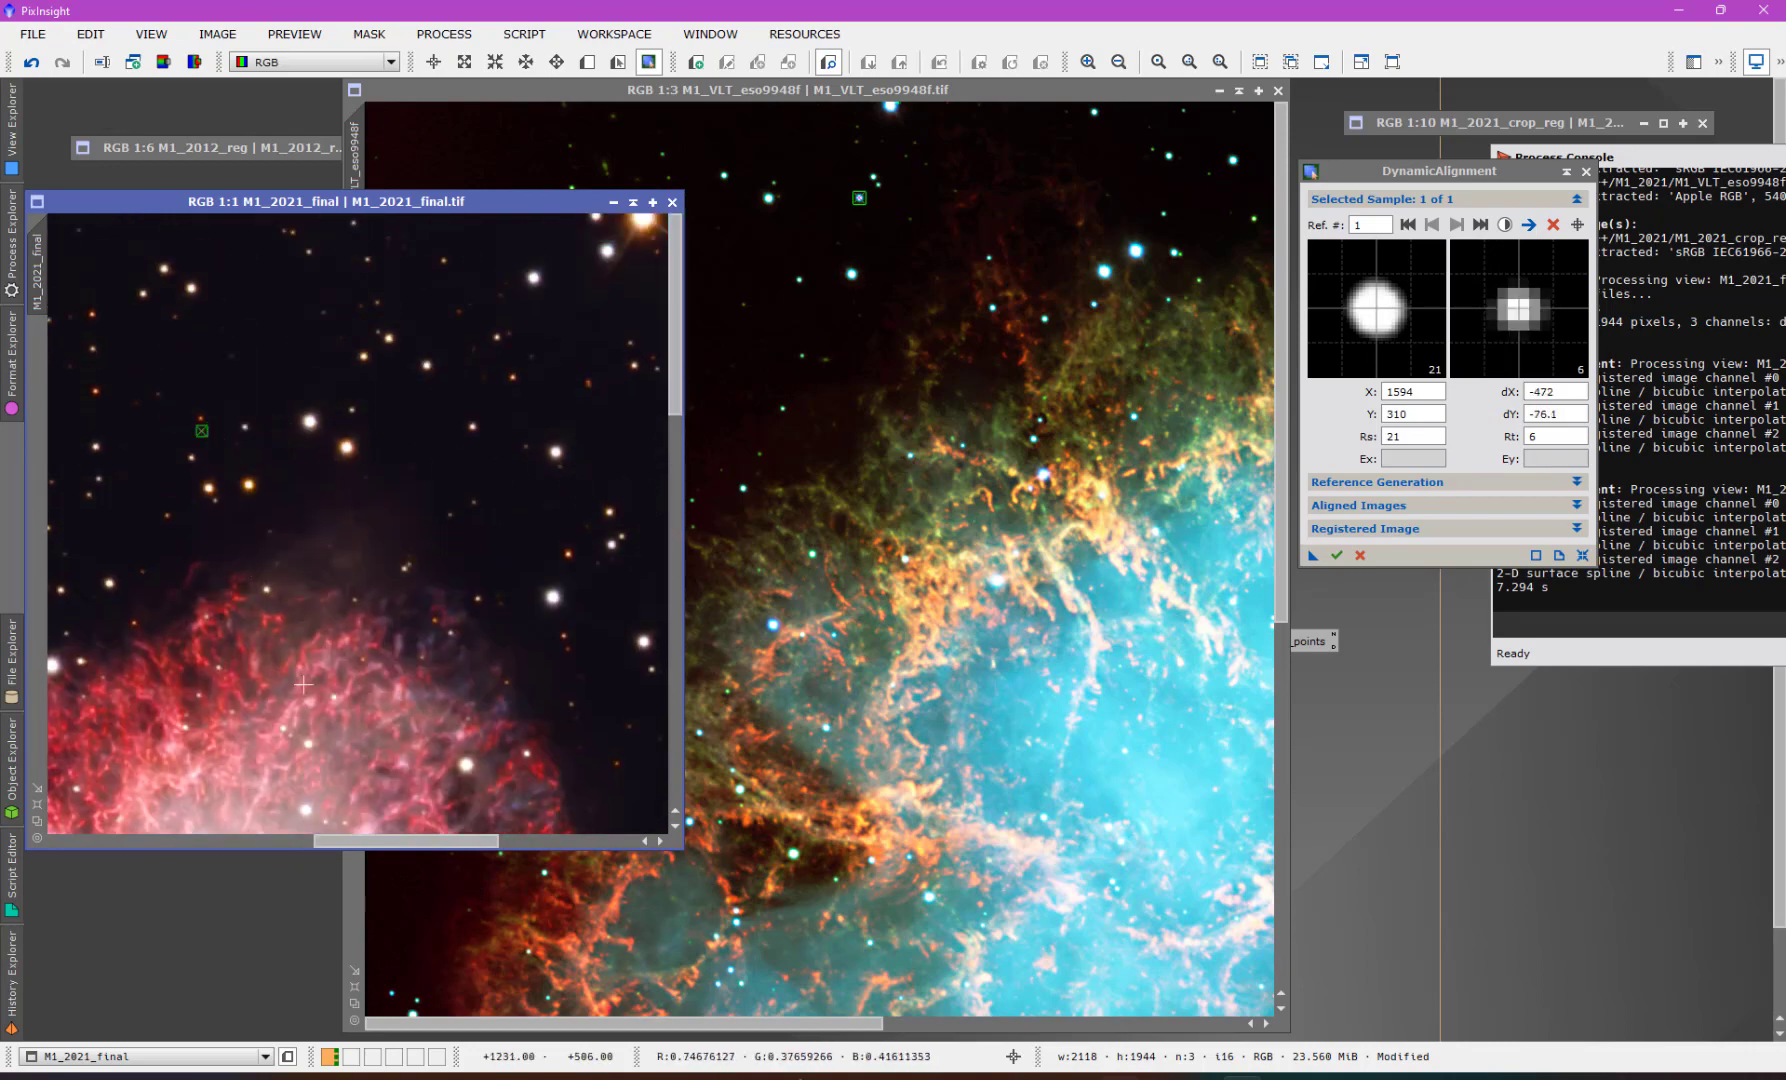
pyautogui.moveTo(459, 849); pyautogui.dragTo(341, 849)
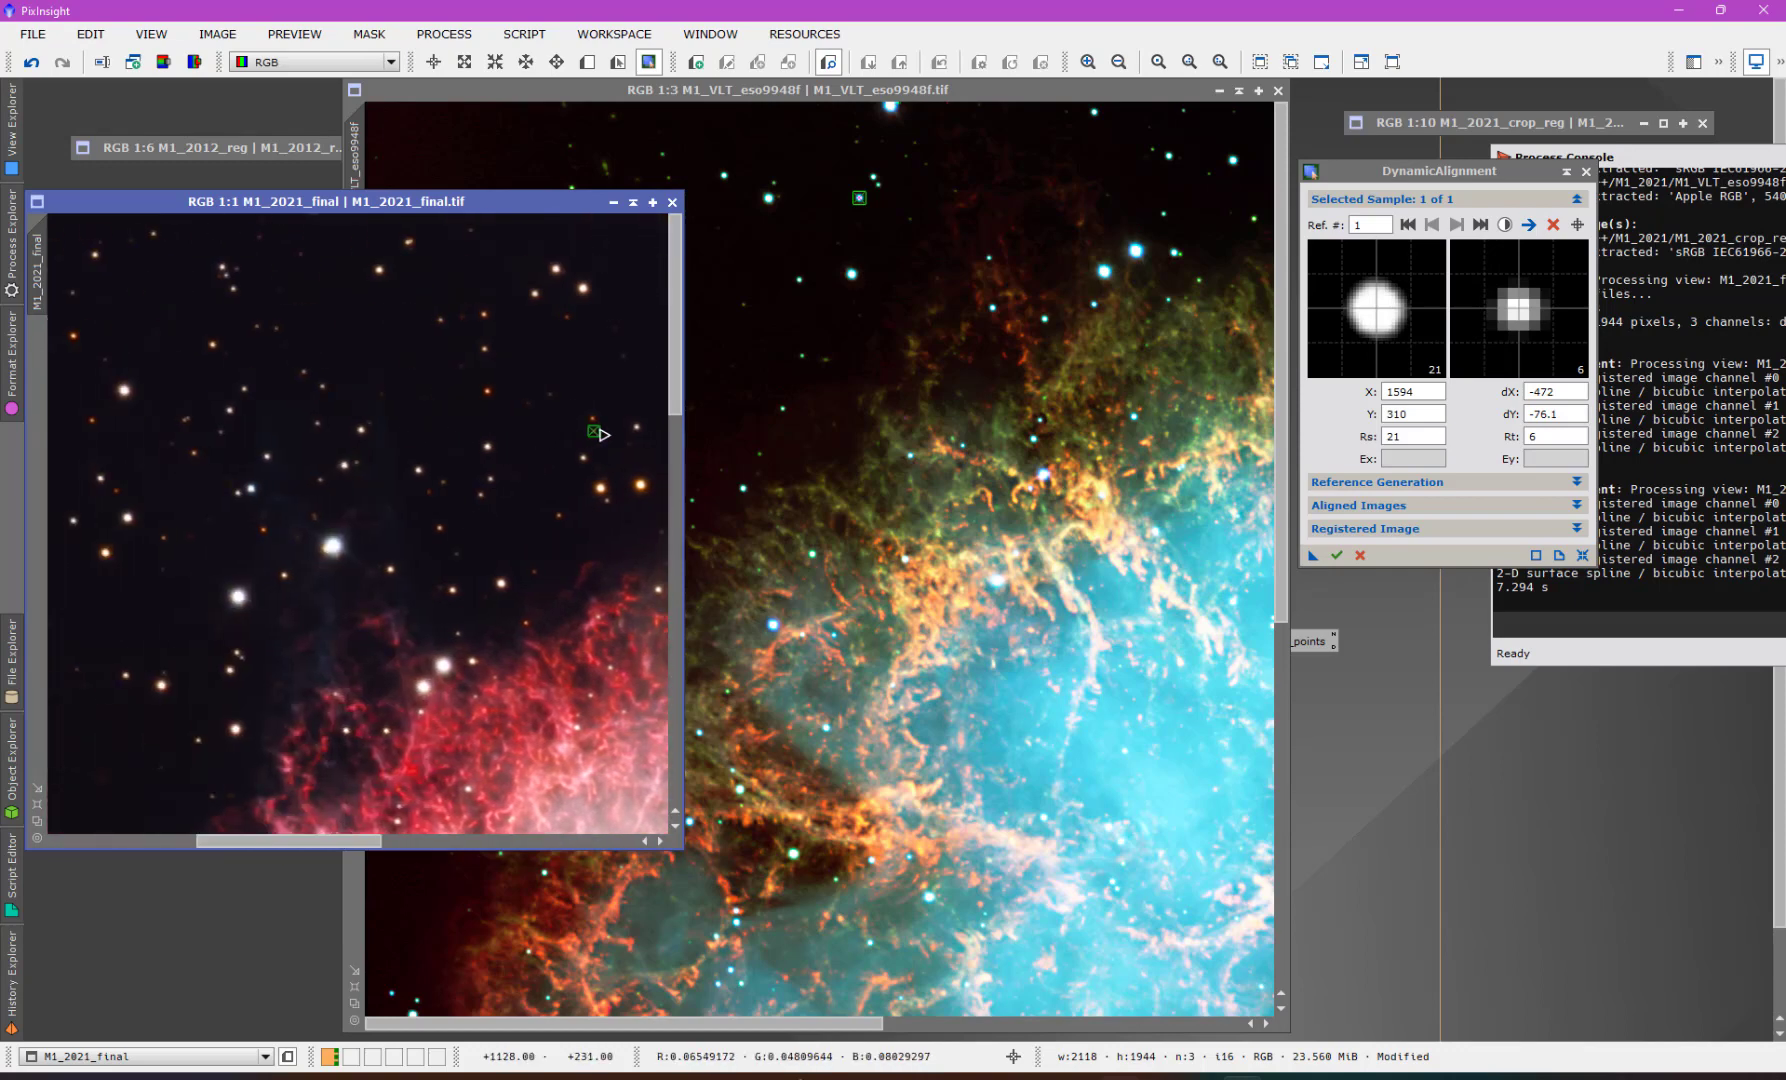
pyautogui.moveTo(597, 432)
pyautogui.mouseDown()
pyautogui.moveTo(241, 598)
pyautogui.moveTo(223, 684)
pyautogui.moveTo(231, 671)
pyautogui.mouseUp()
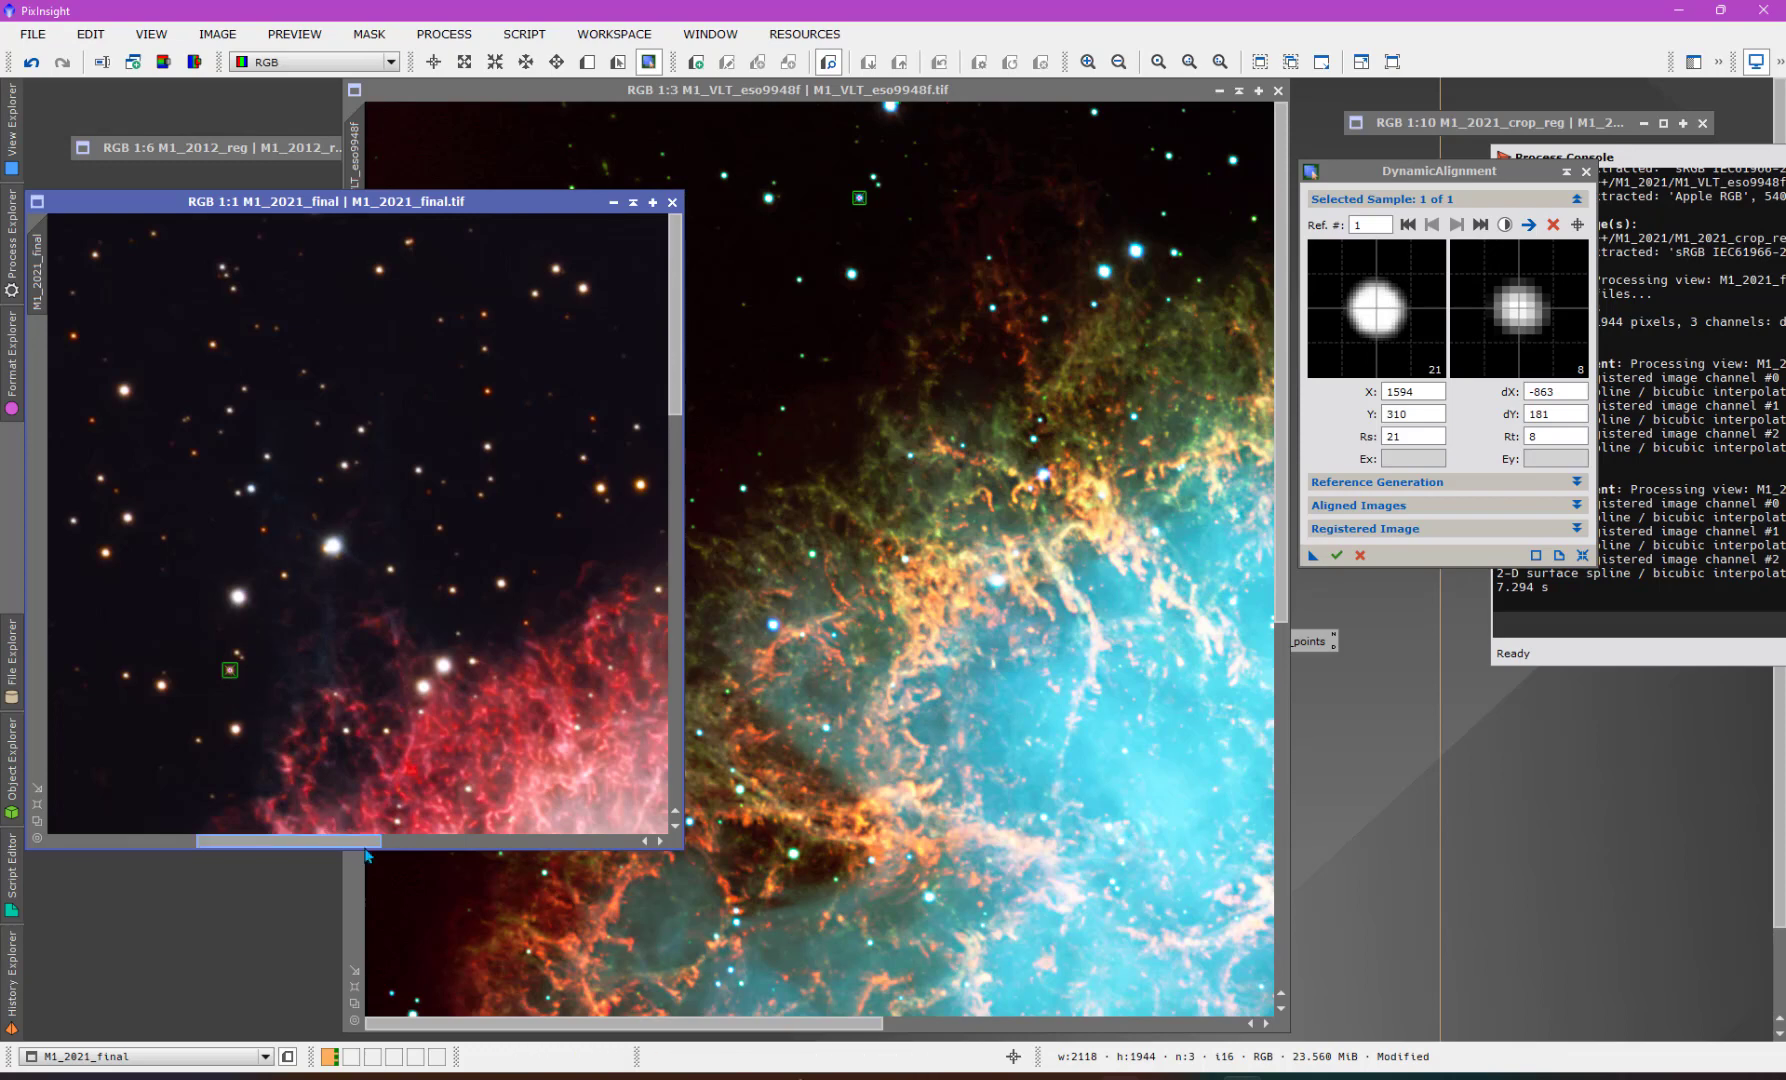
pyautogui.moveTo(365, 849); pyautogui.dragTo(317, 843)
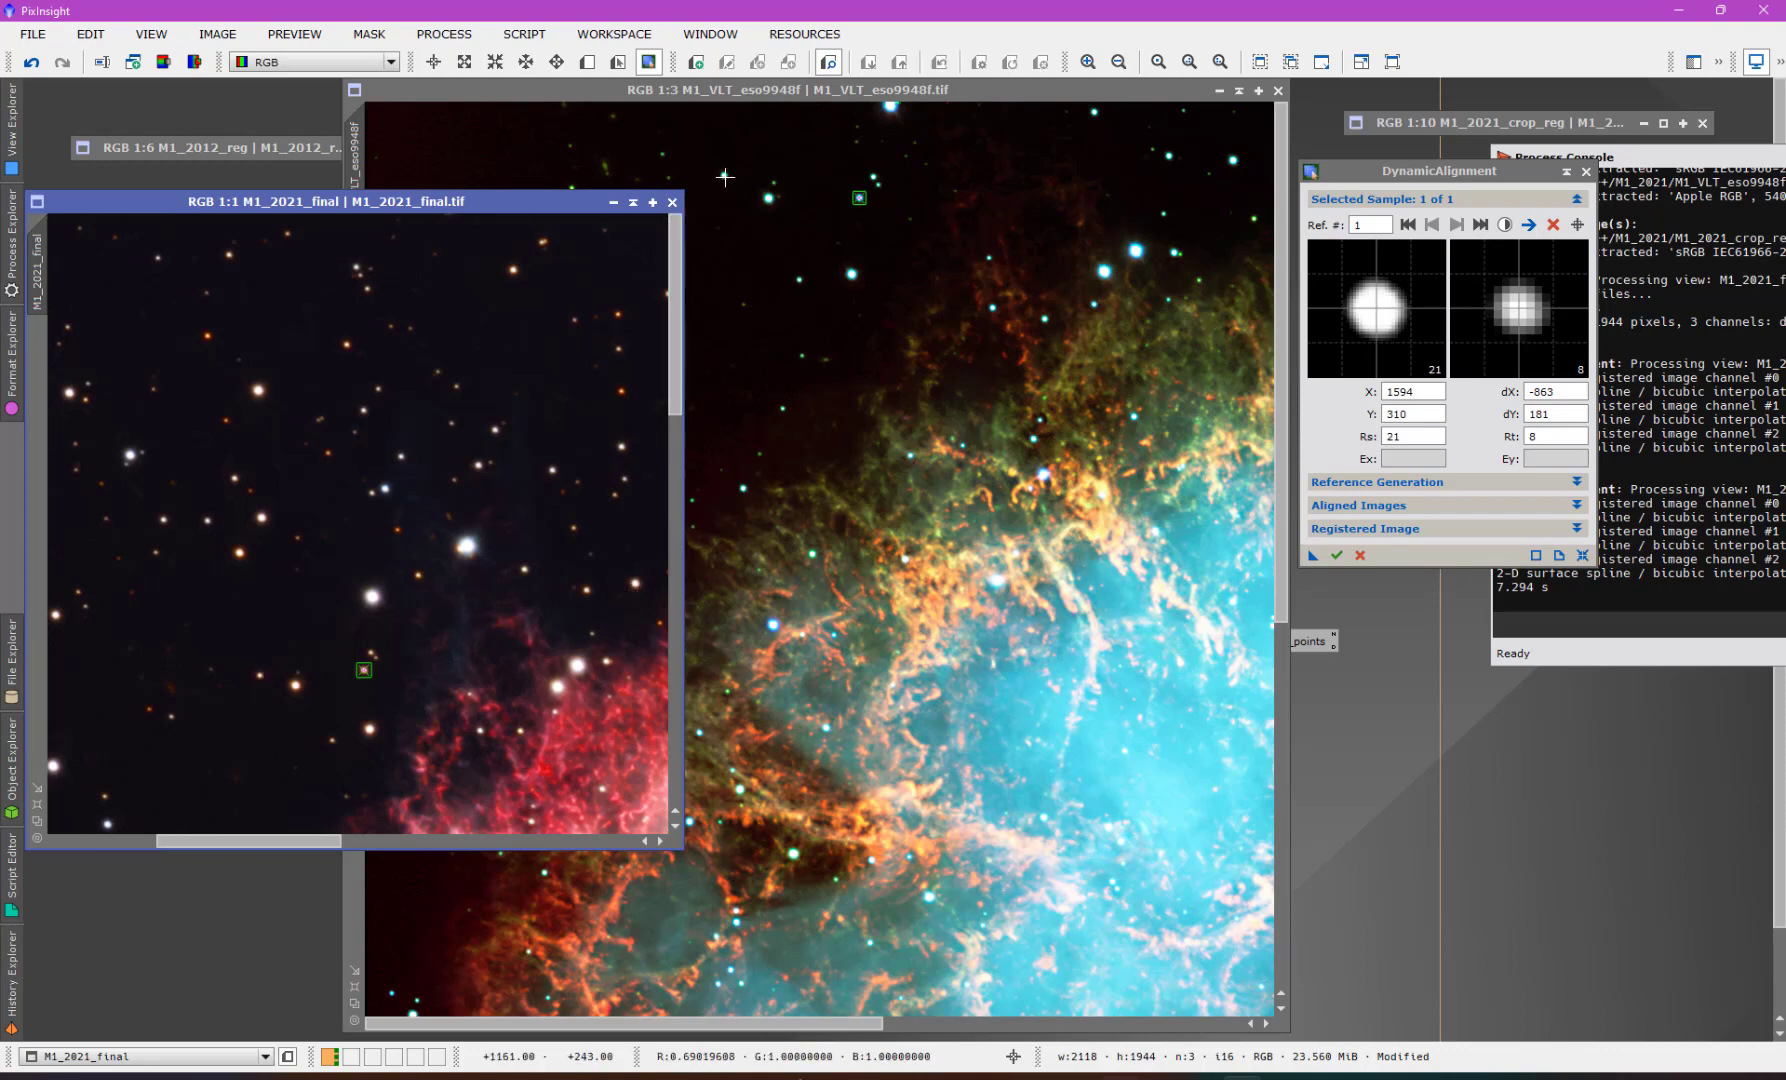
# - Add a second sample at X 1158, Y 238, matched in M1_2021_final at dX −539, dY 259
pyautogui.click(724, 175)
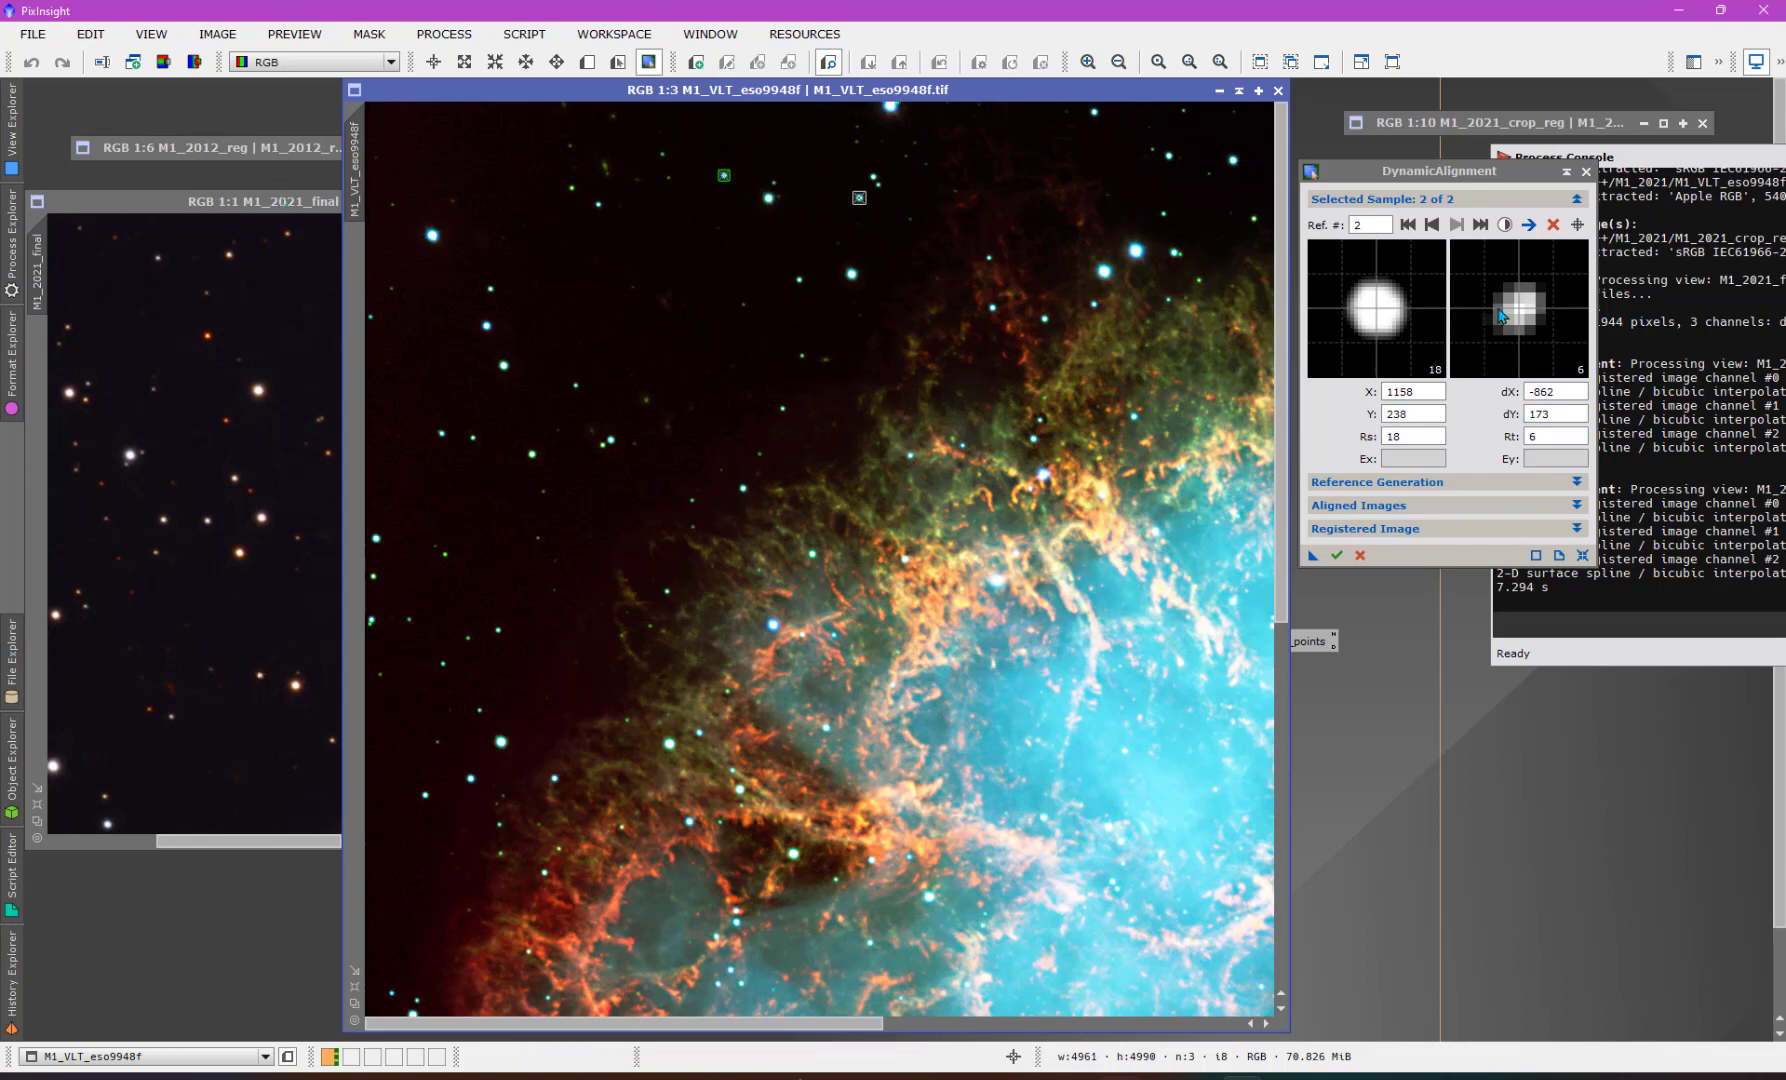
pyautogui.click(302, 228)
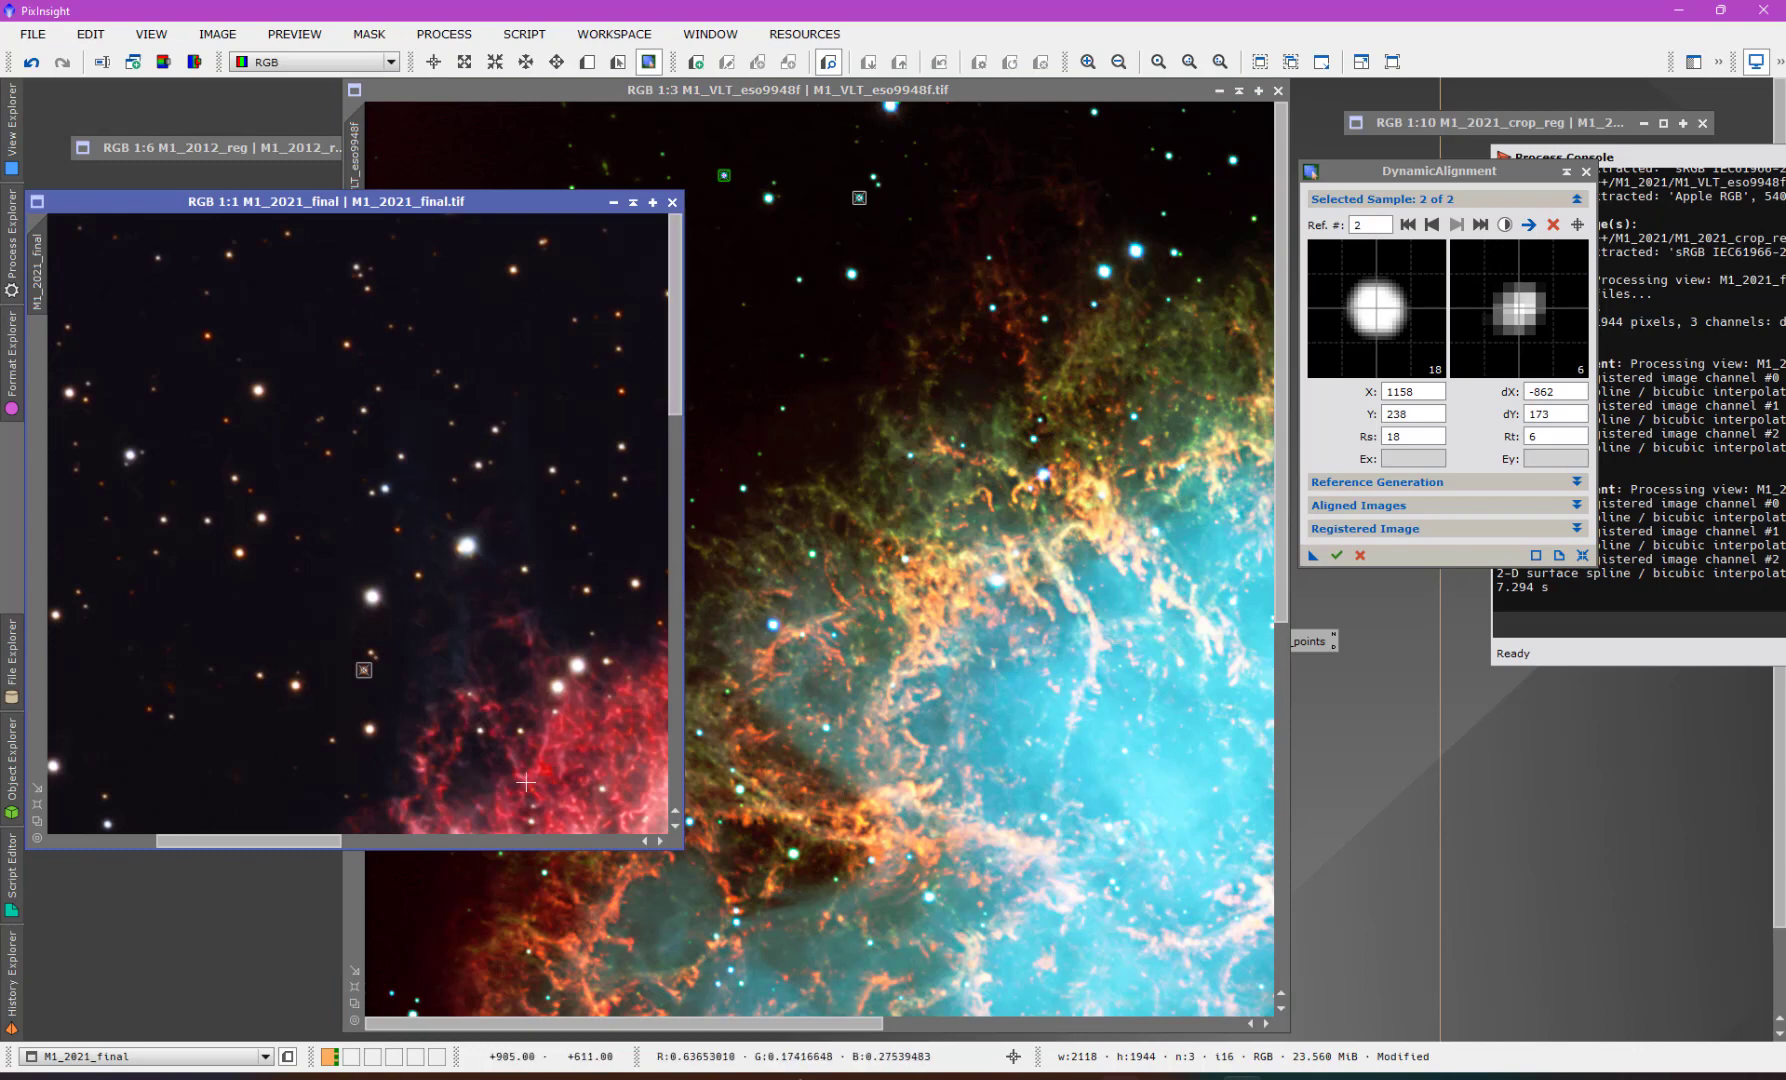
pyautogui.moveTo(331, 841); pyautogui.dragTo(228, 855)
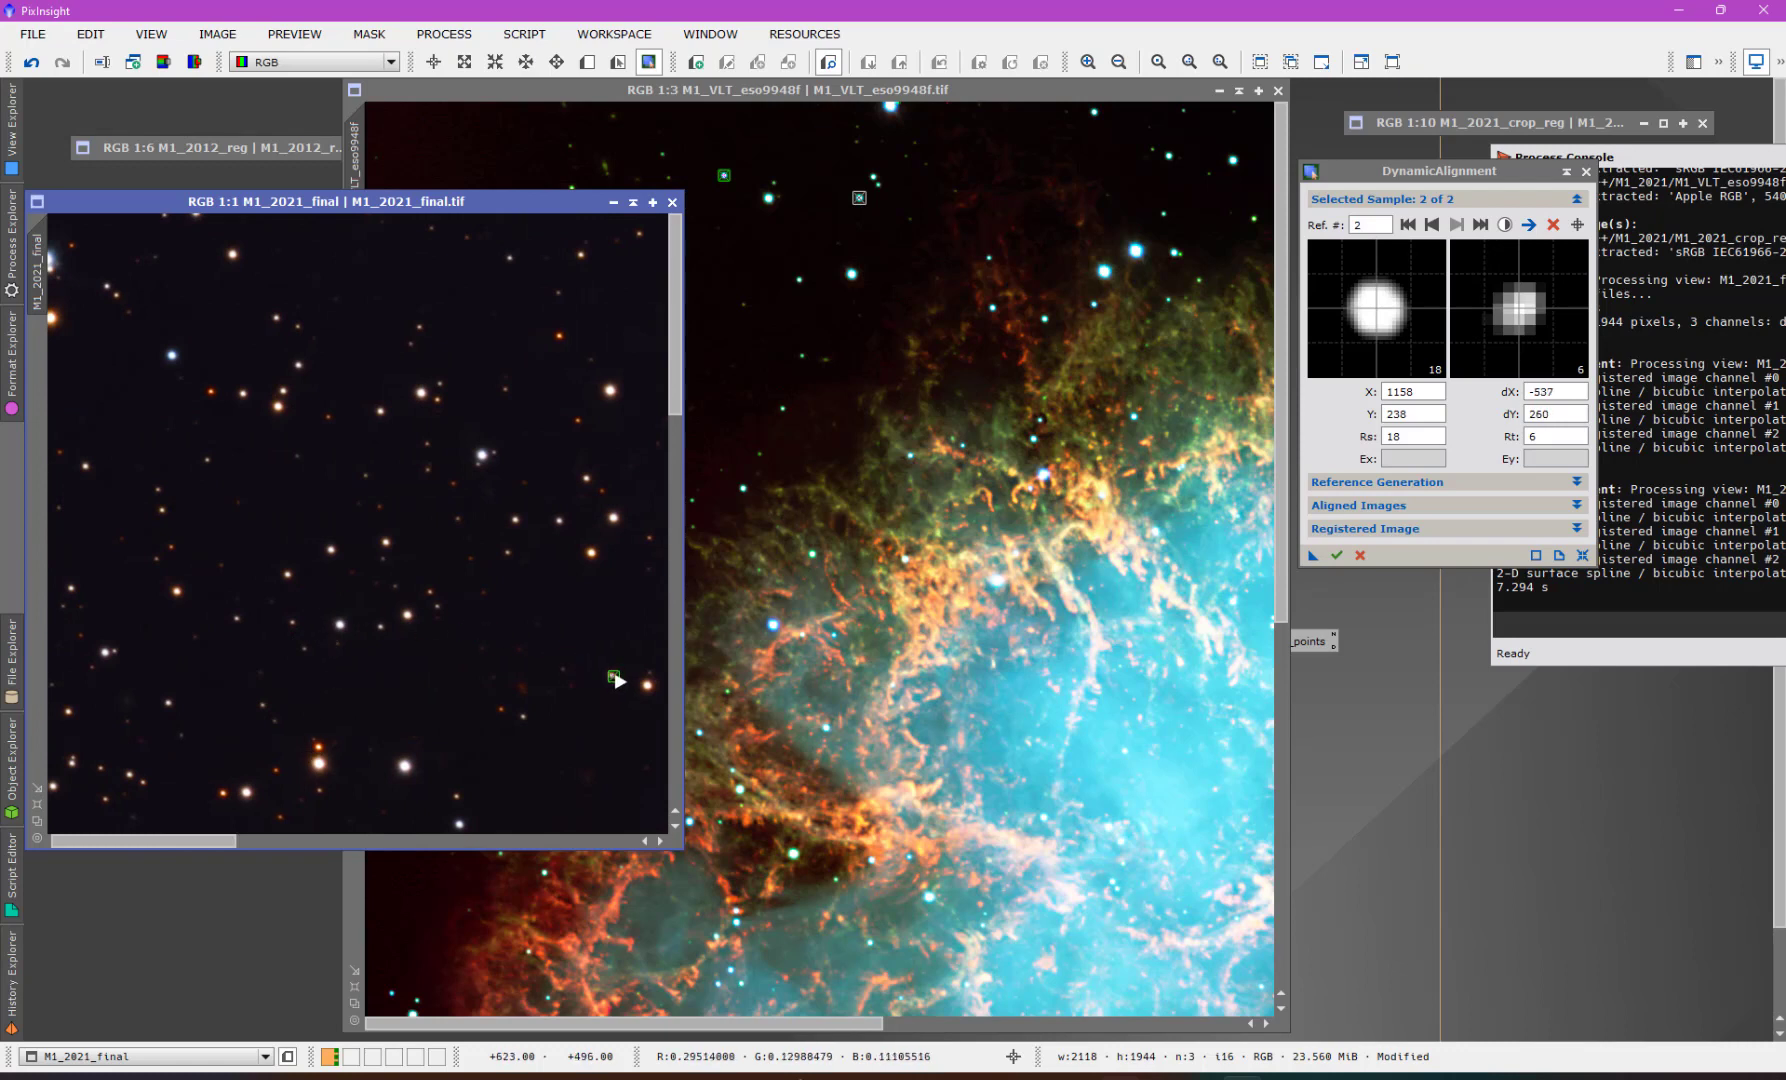
pyautogui.moveTo(210, 847); pyautogui.dragTo(313, 871)
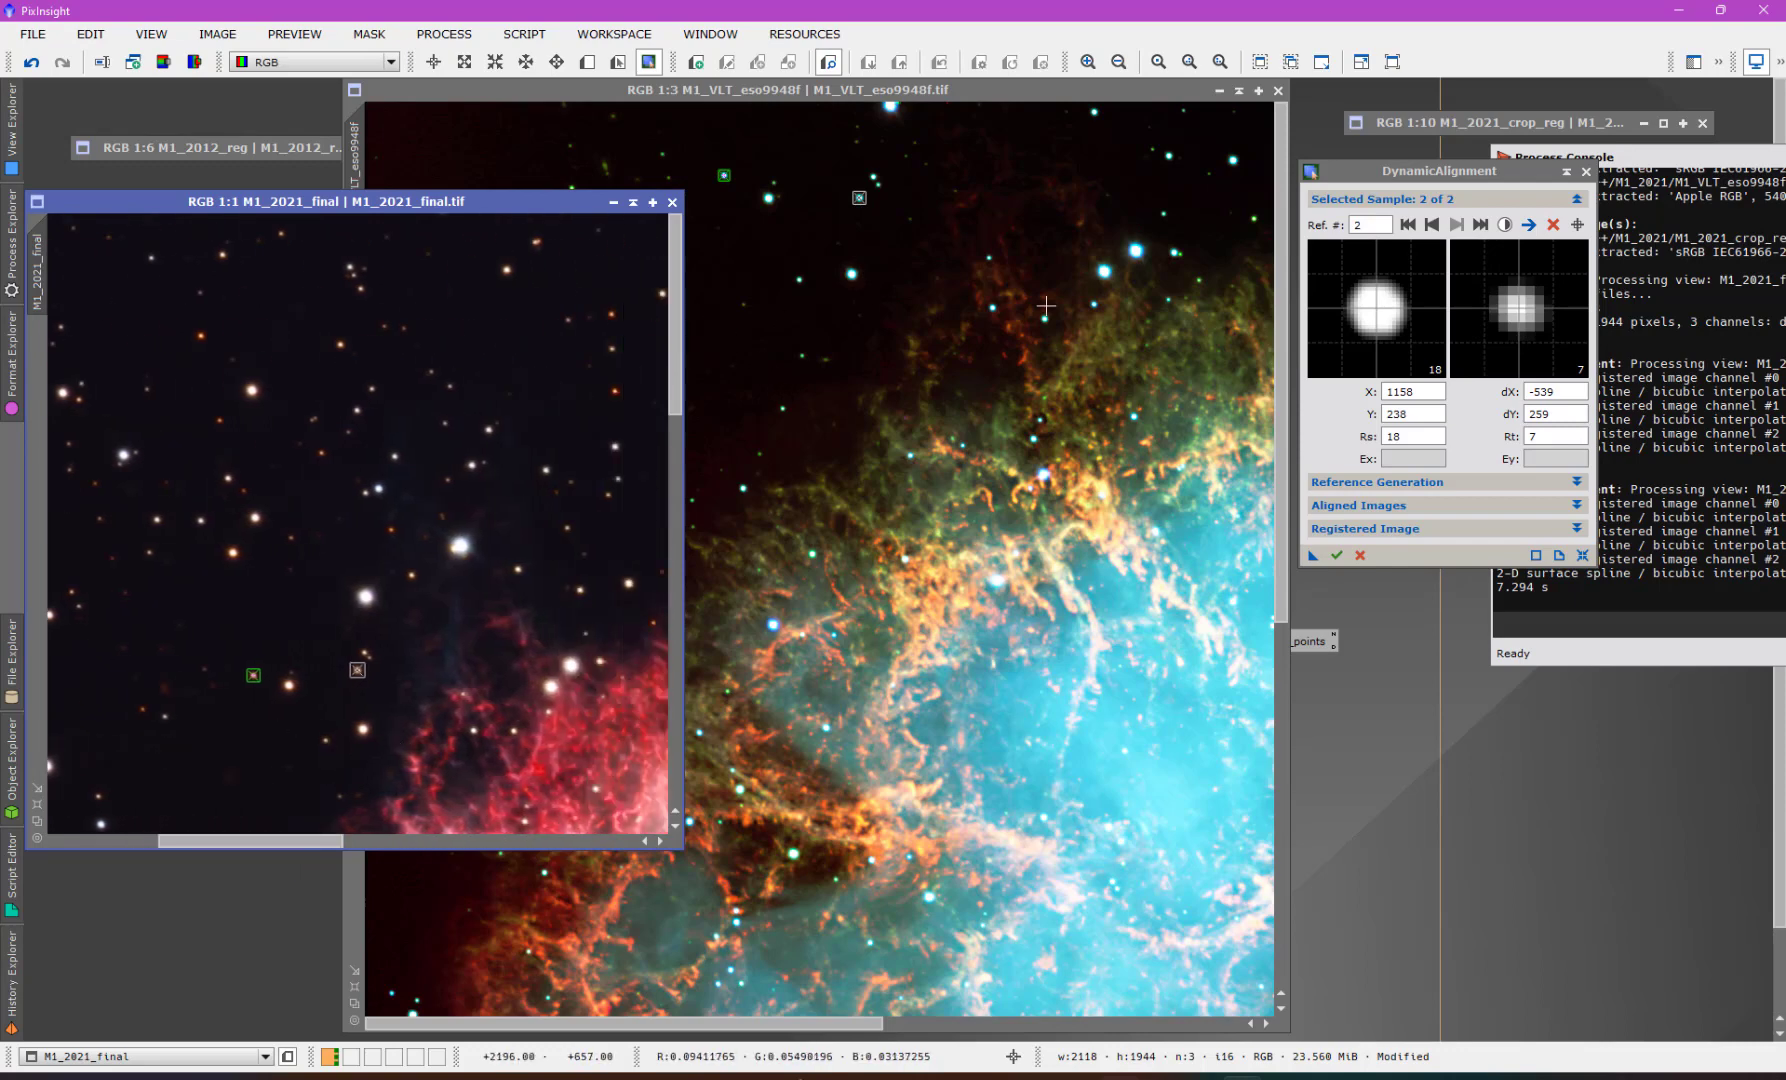
pyautogui.click(937, 101)
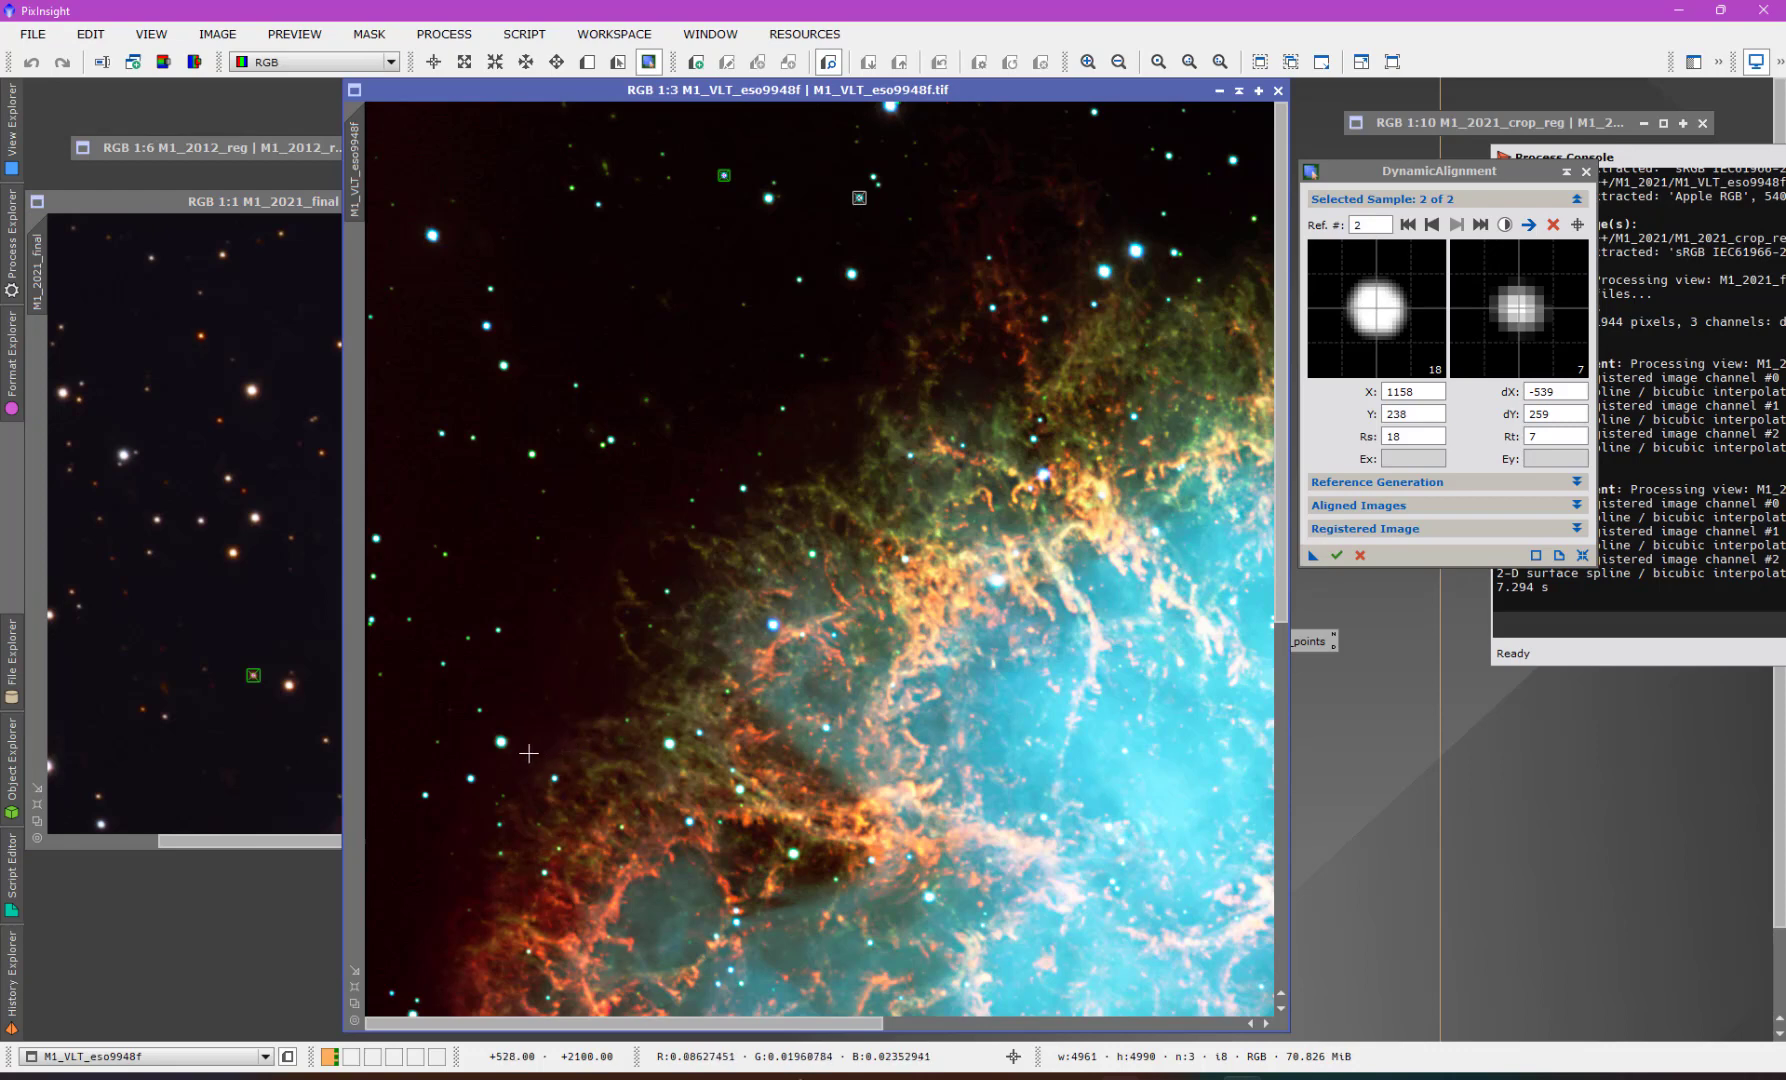
# - Add a third sample at X 440, Y 2064 (dX 98.1, dY −1078) and shift the VLT window right
pyautogui.click(499, 741)
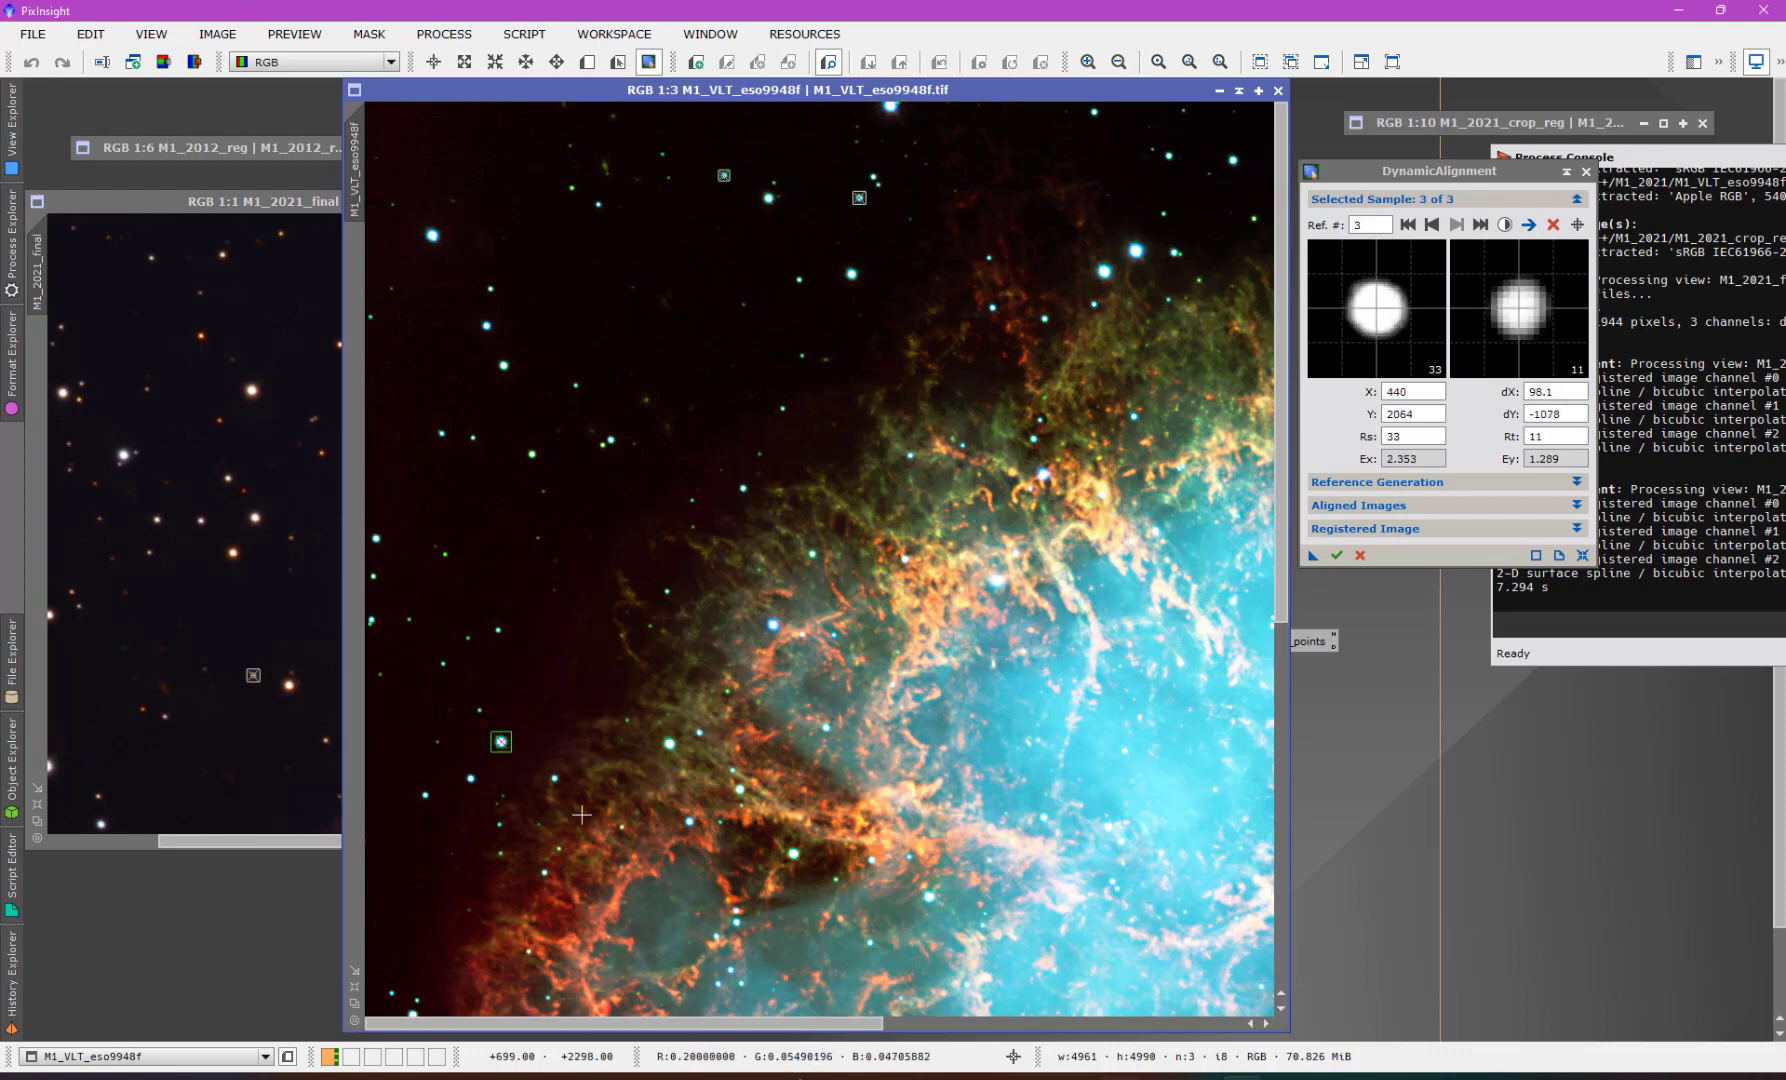
pyautogui.click(291, 207)
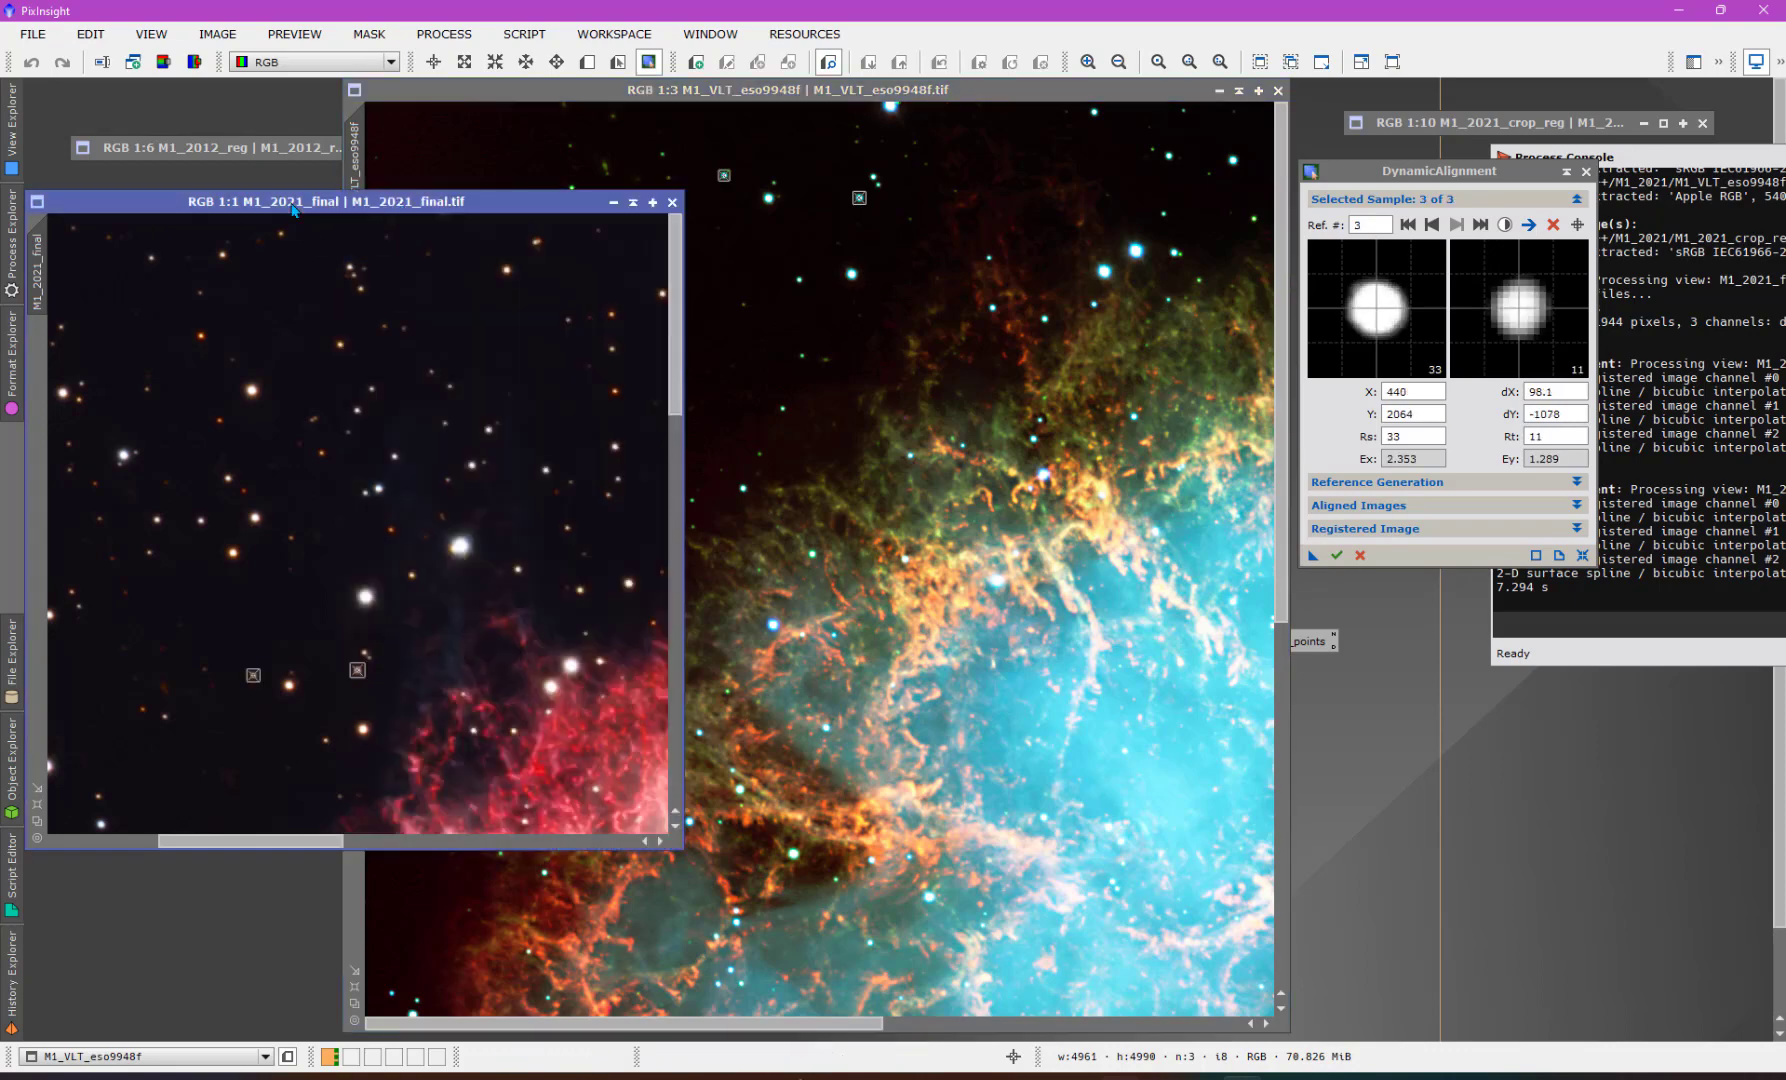
pyautogui.moveTo(680, 392); pyautogui.dragTo(698, 552)
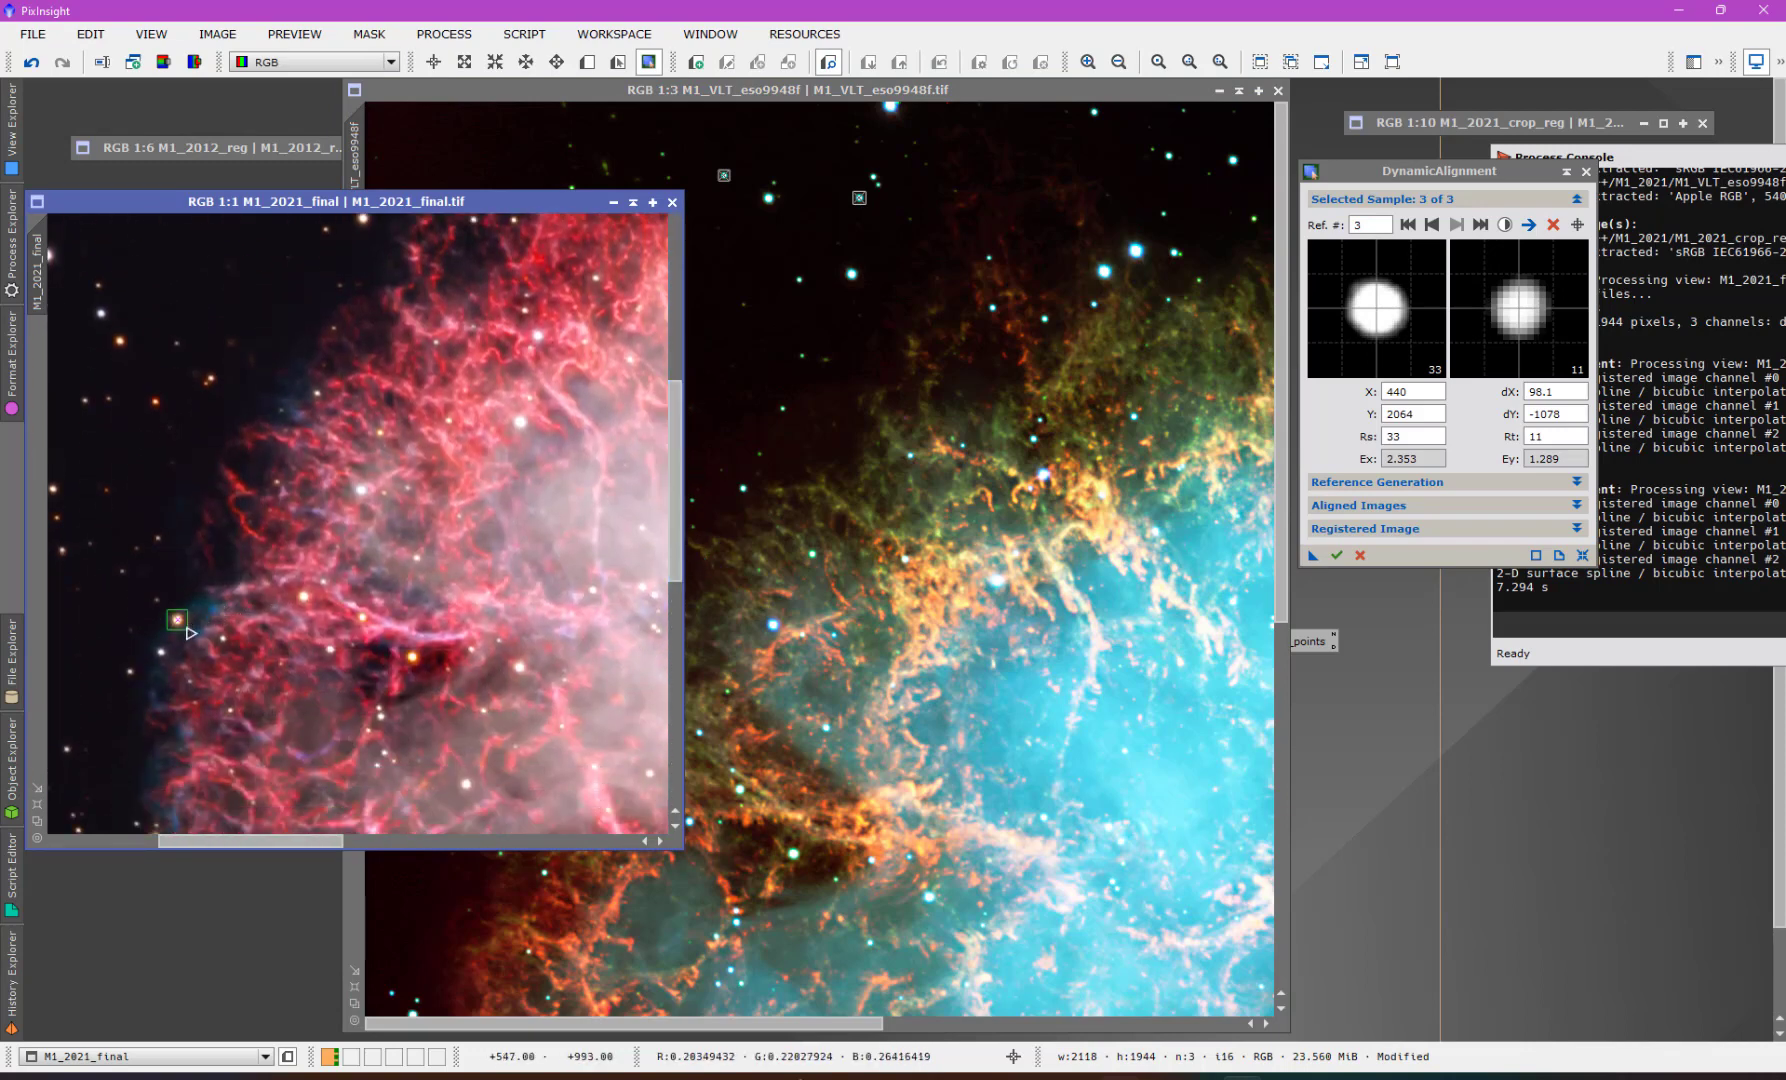
pyautogui.moveTo(781, 101); pyautogui.dragTo(941, 120)
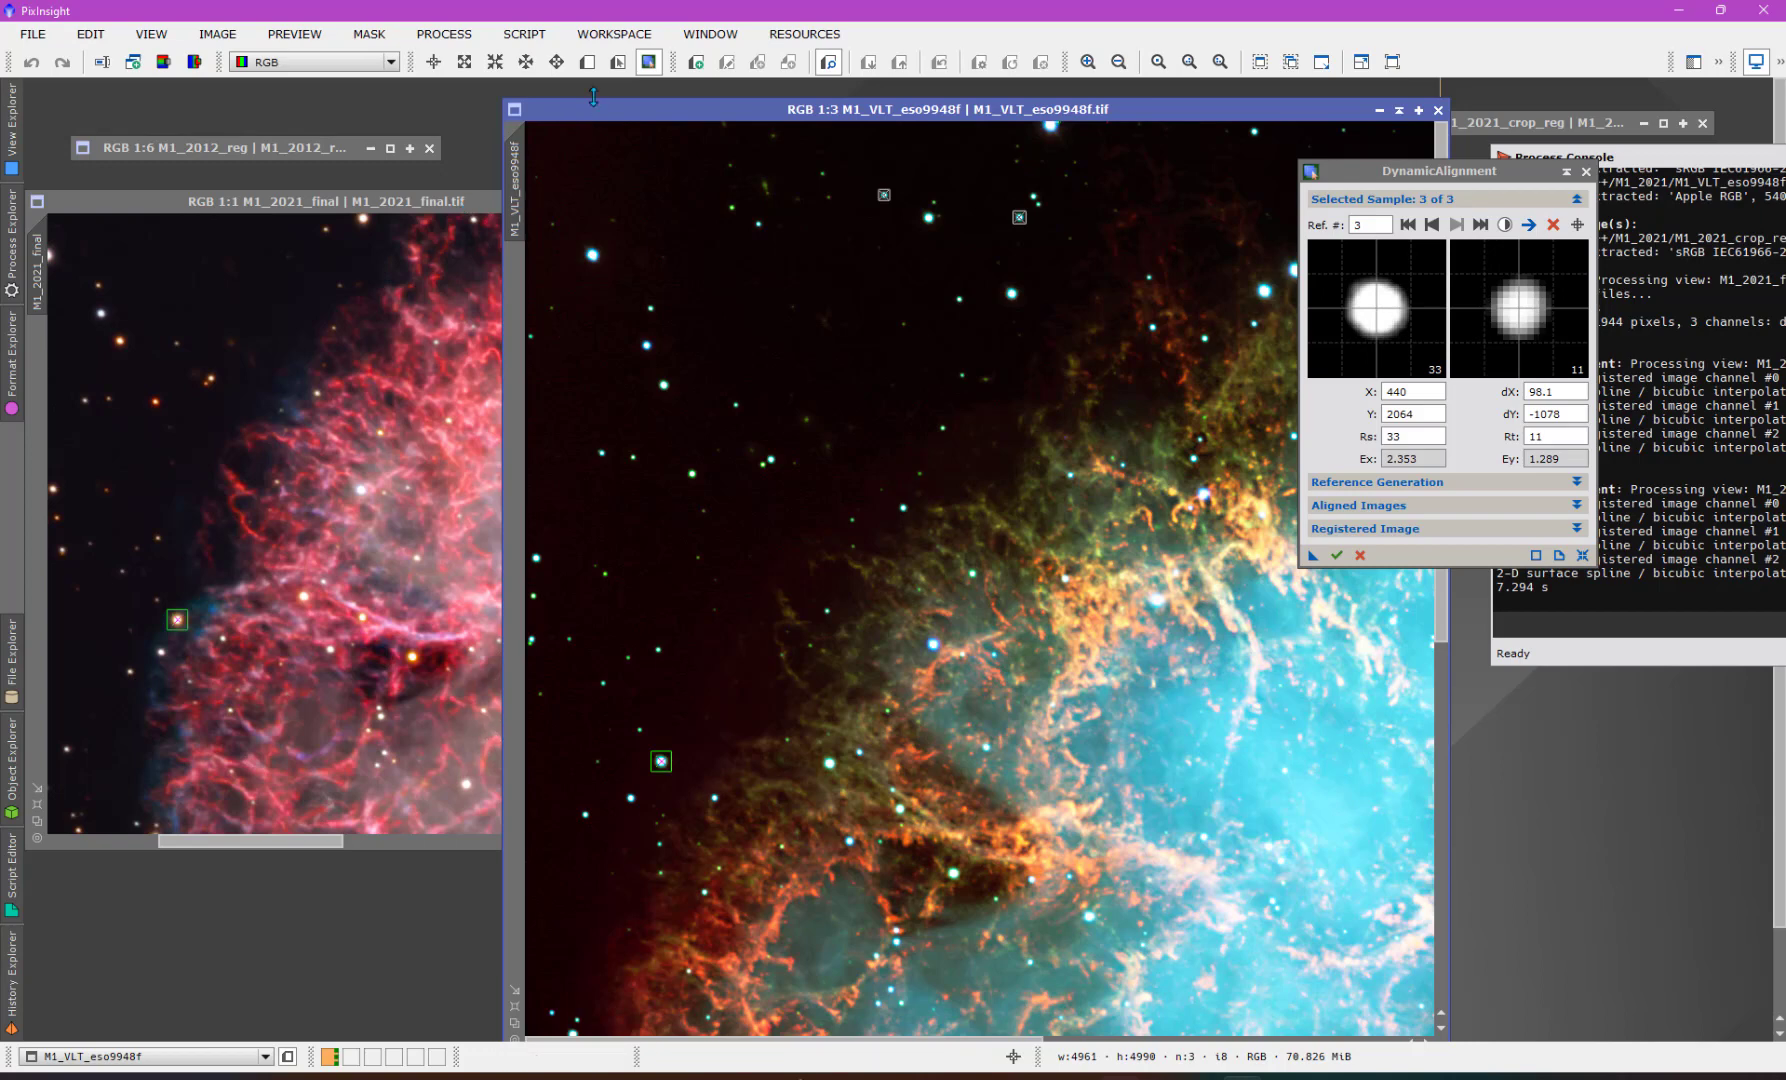
# - Rearrange the image windows and add a fourth alignment sample on a VLT star
pyautogui.moveTo(605, 115); pyautogui.dragTo(726, 129)
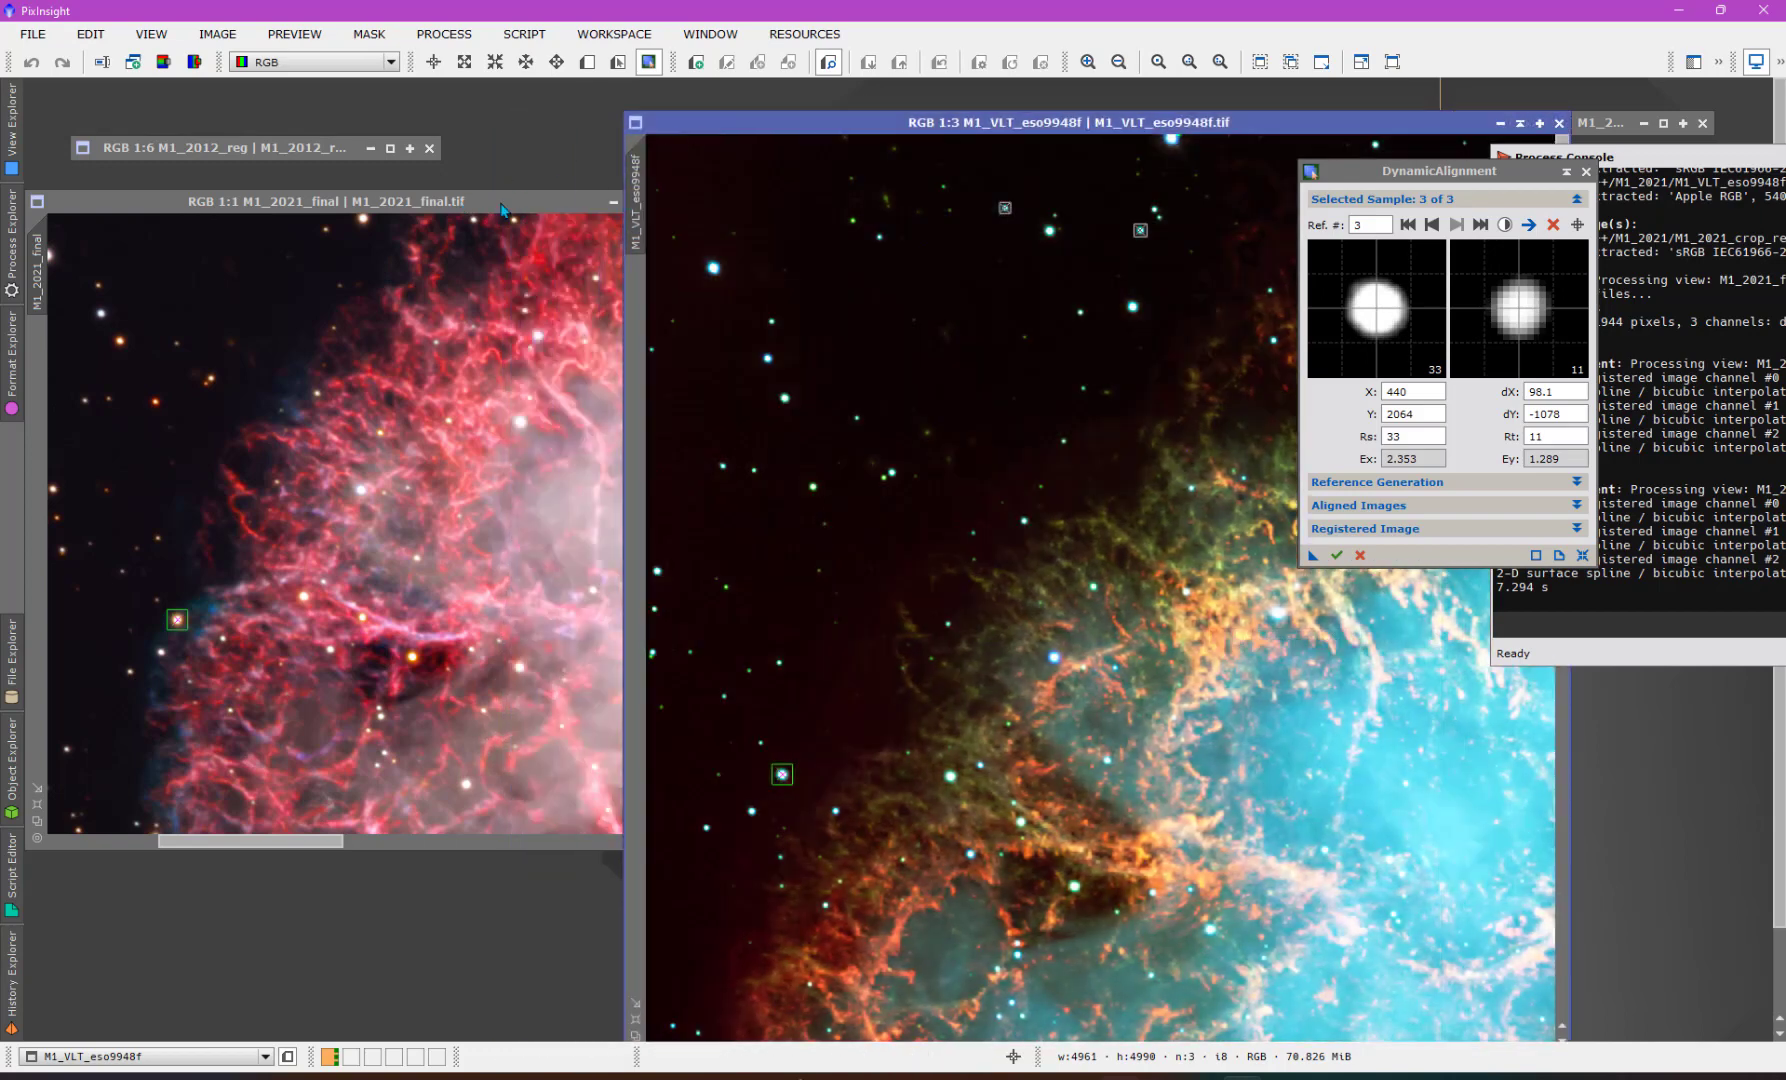
pyautogui.moveTo(518, 191); pyautogui.dragTo(563, 111)
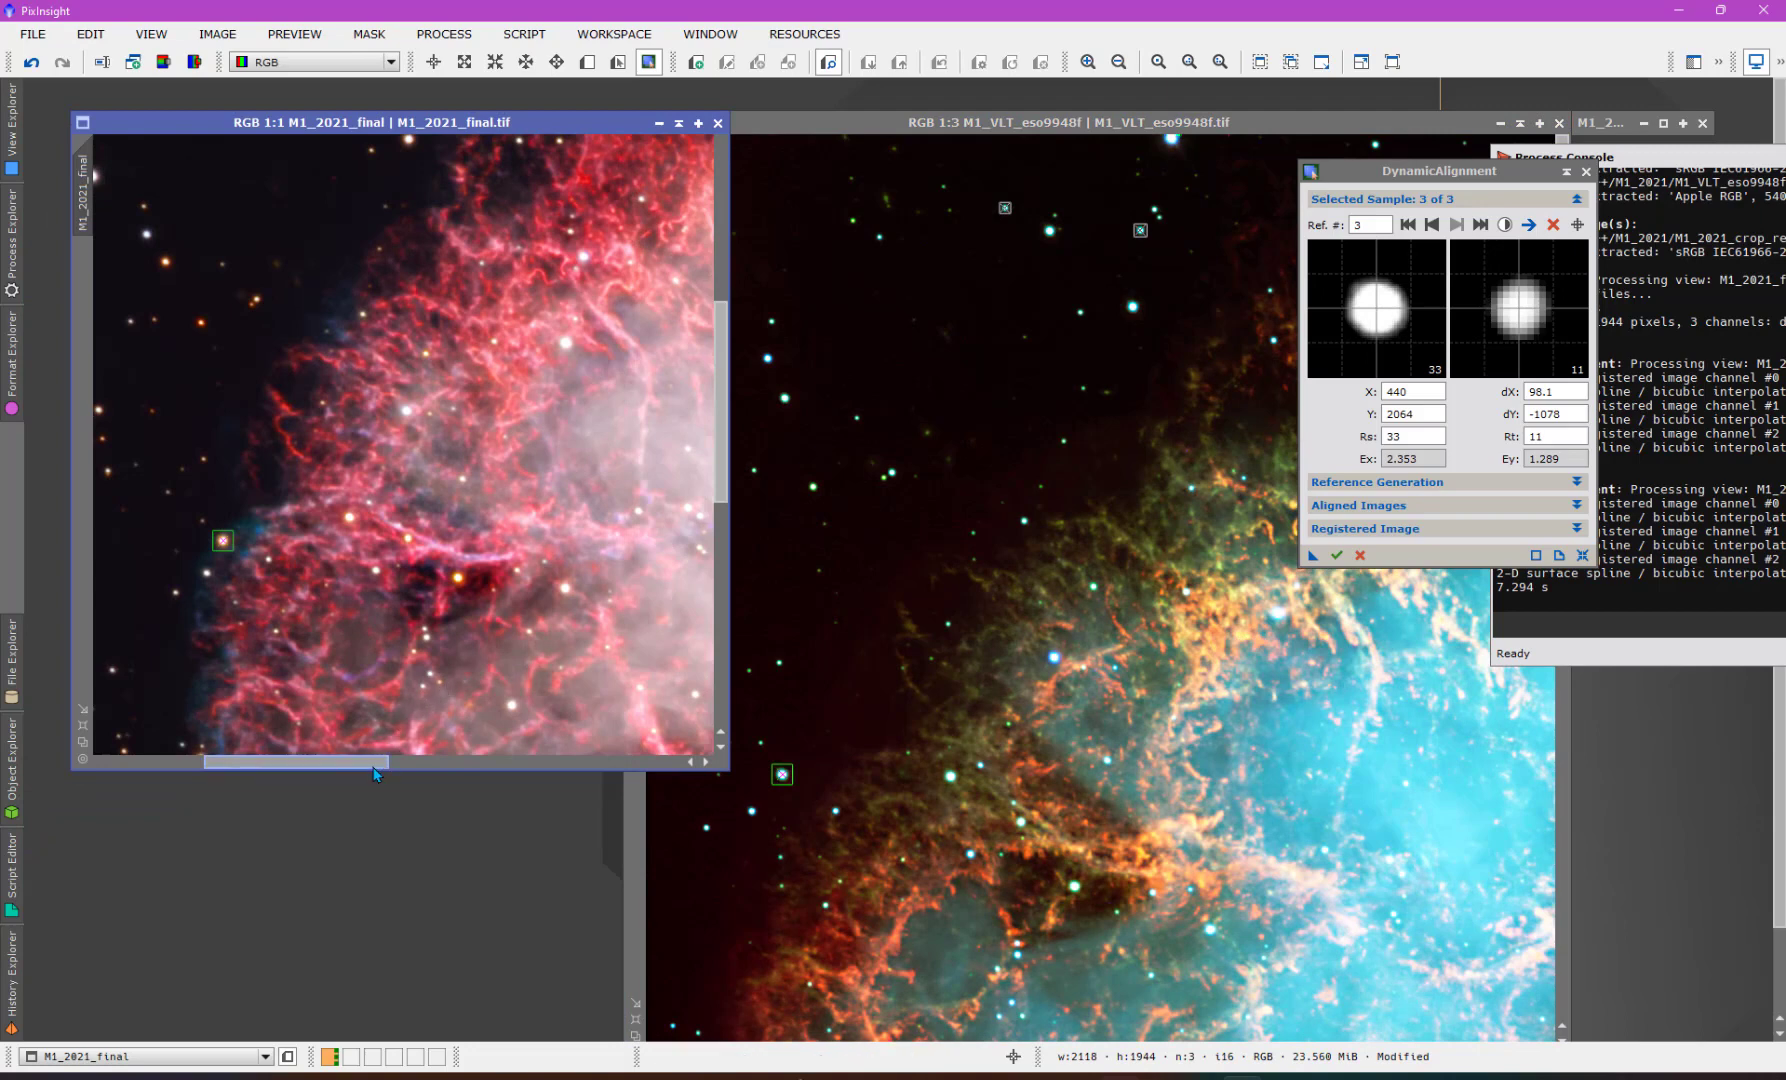
pyautogui.moveTo(355, 770)
pyautogui.mouseDown()
pyautogui.moveTo(278, 779)
pyautogui.moveTo(327, 781)
pyautogui.mouseUp()
pyautogui.moveTo(981, 121); pyautogui.dragTo(930, 88)
pyautogui.click(717, 328)
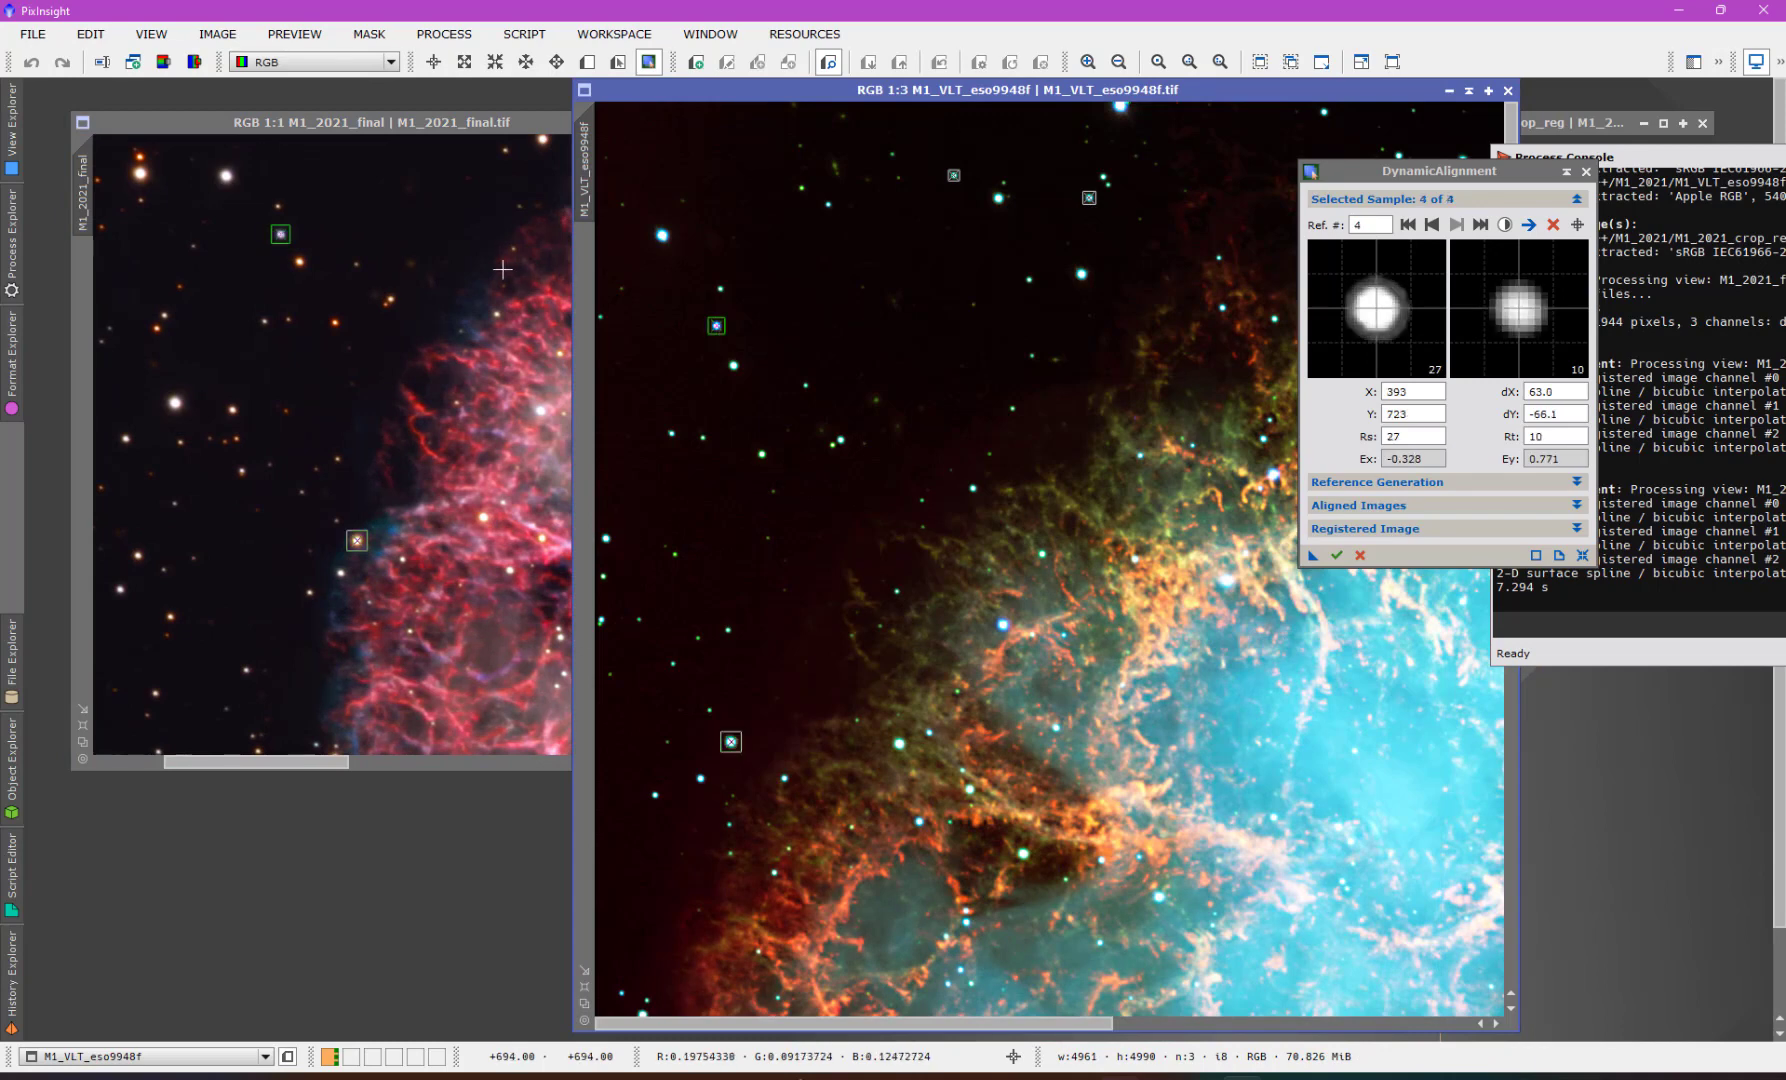
# - Move the DynamicAlignment dialog aside and add a fifth sample at X 1030, Y 4544
pyautogui.moveTo(1514, 172); pyautogui.dragTo(1703, 298)
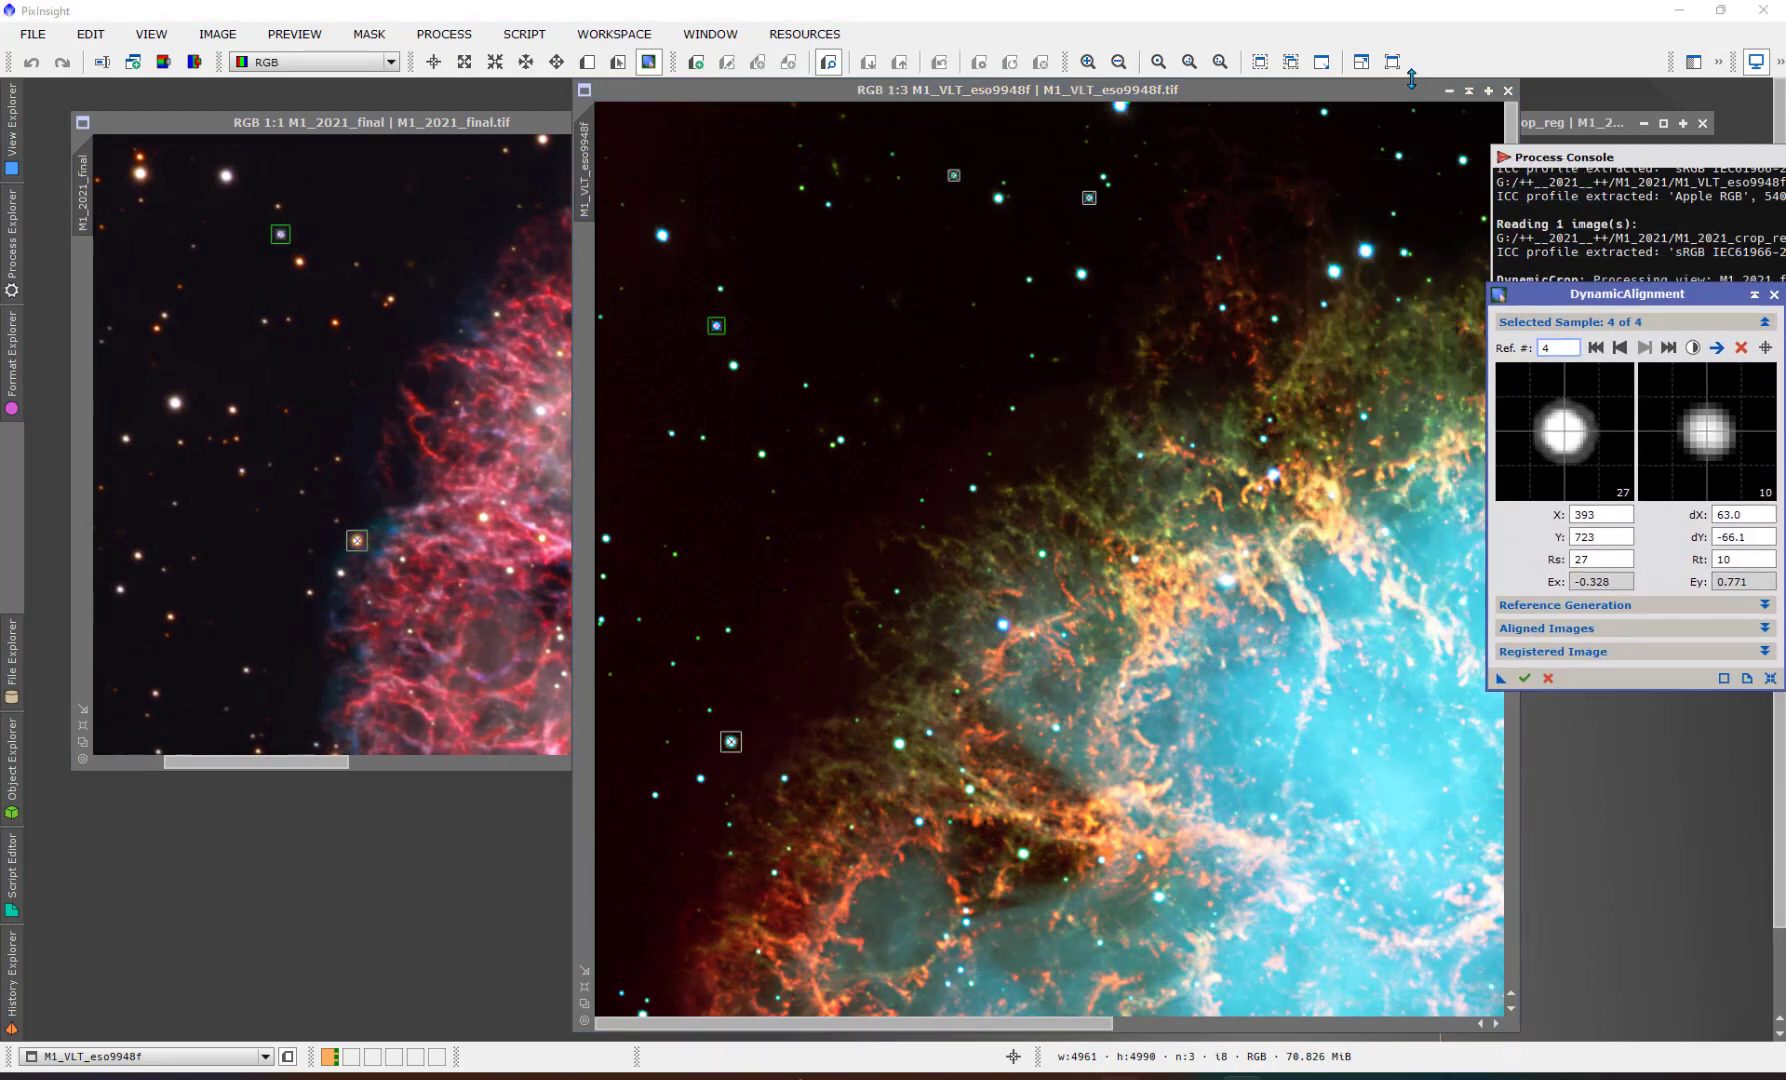
pyautogui.moveTo(1420, 90); pyautogui.dragTo(1227, 98)
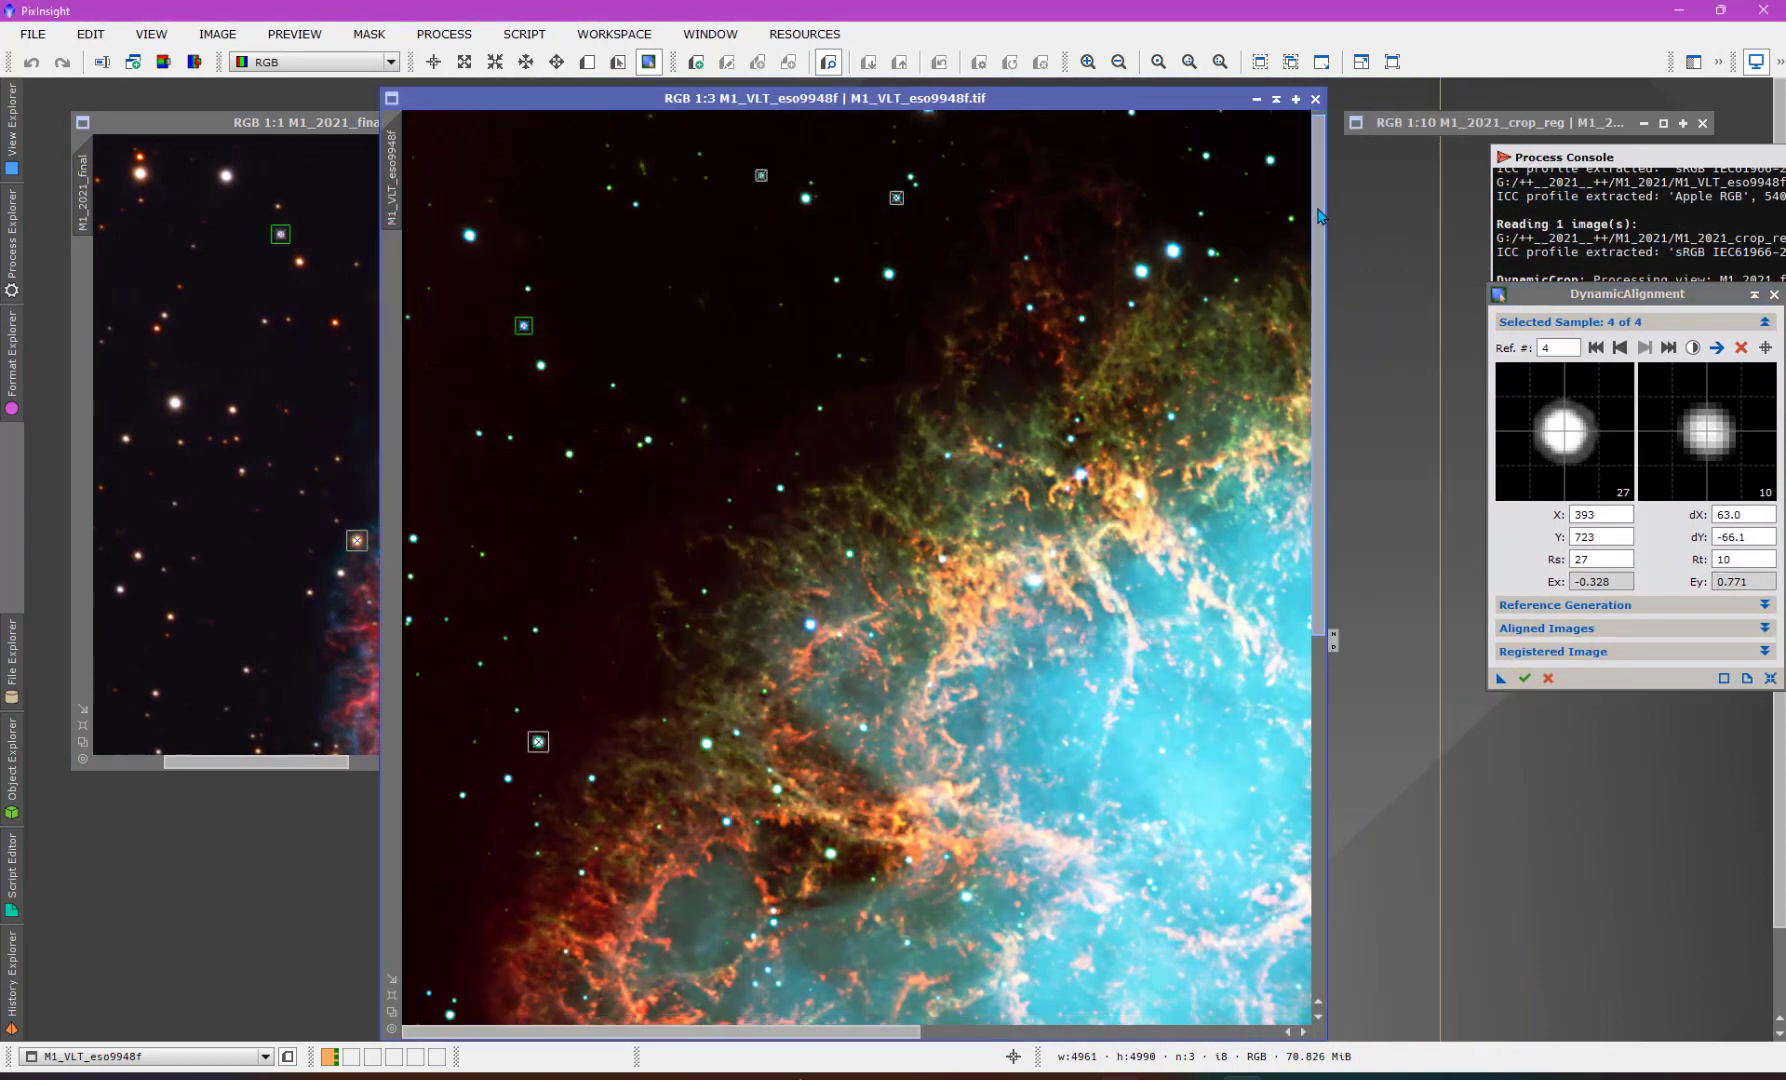
pyautogui.moveTo(1318, 232); pyautogui.dragTo(1359, 605)
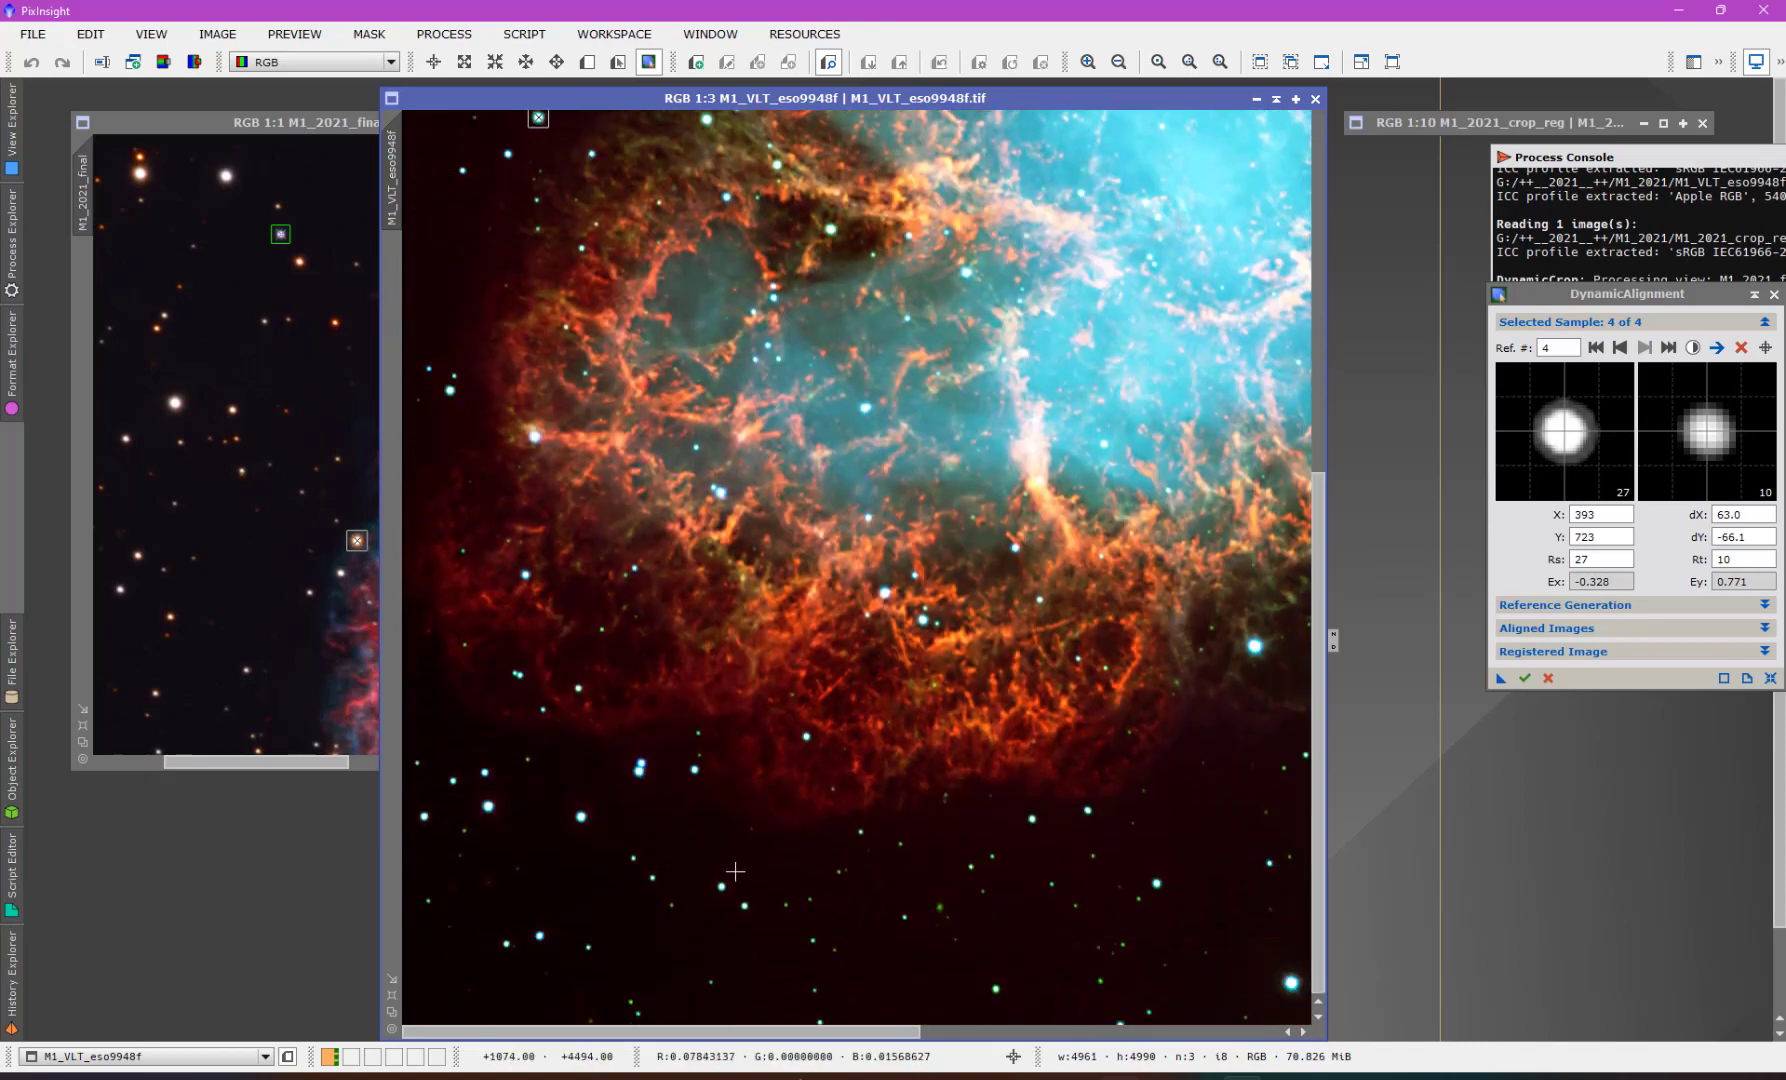
pyautogui.click(720, 891)
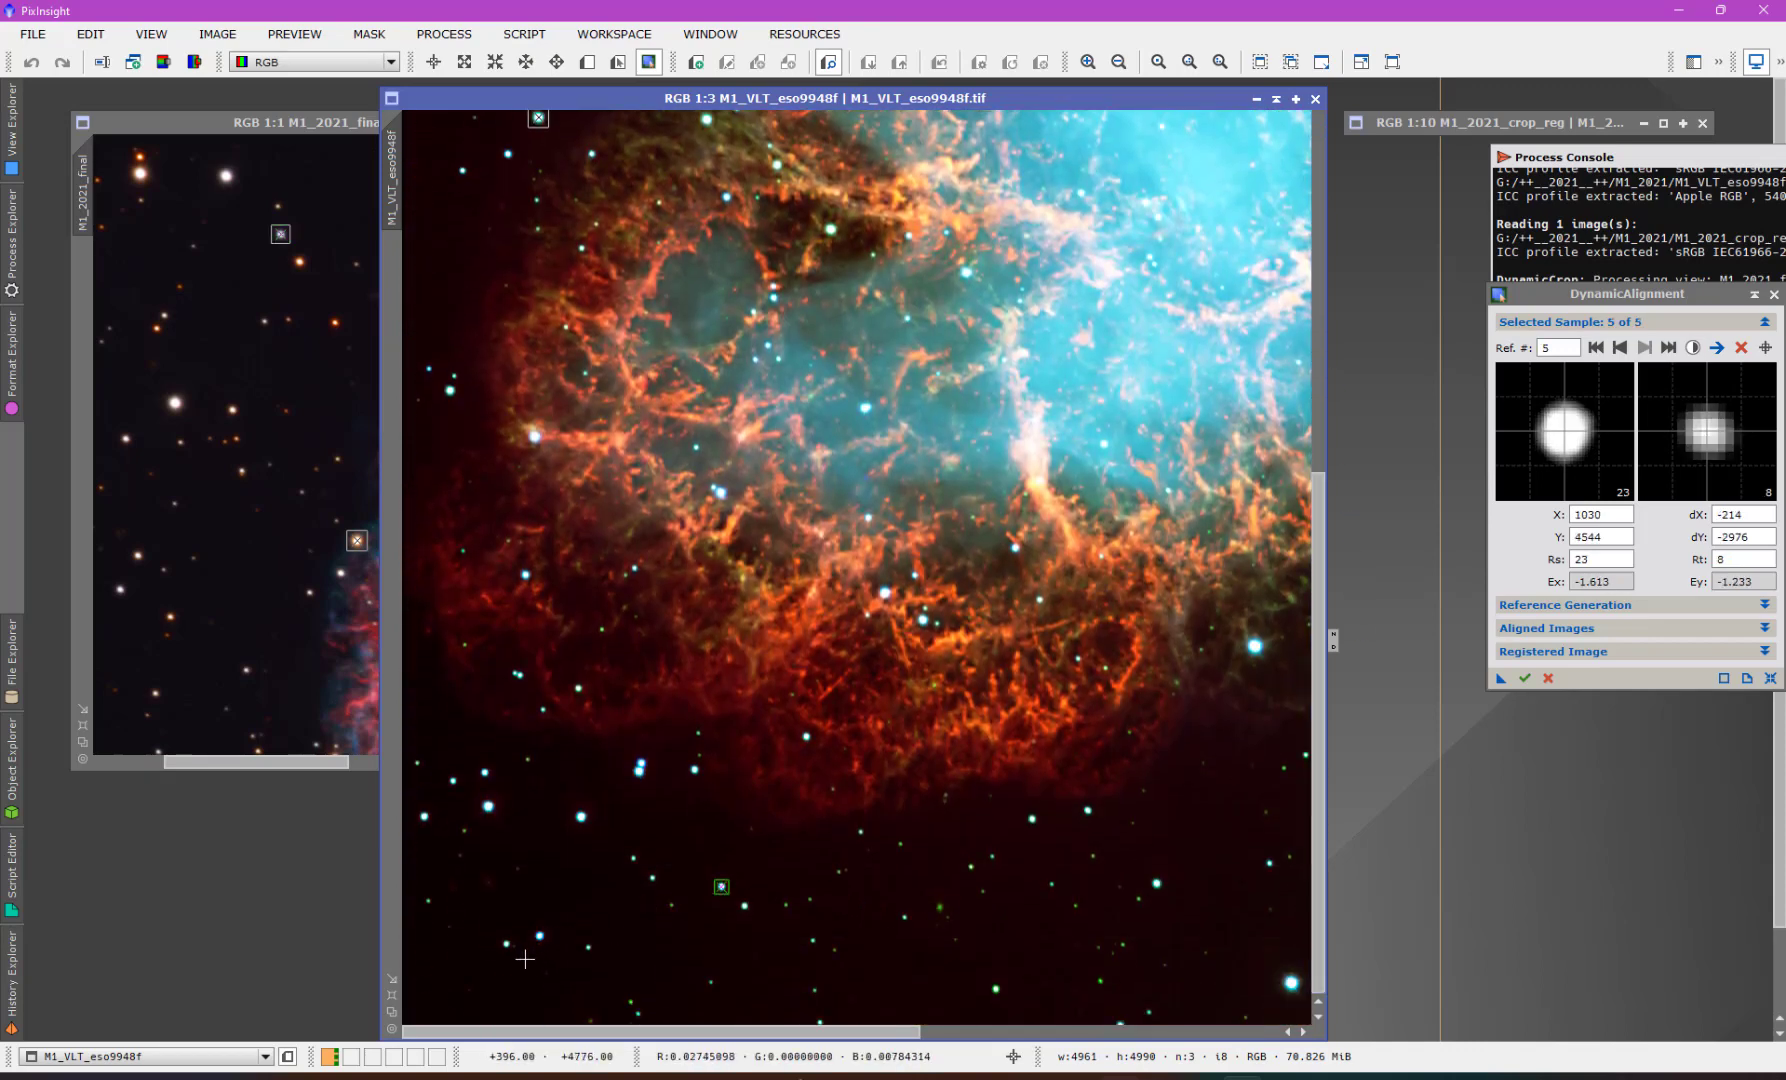
pyautogui.click(282, 122)
pyautogui.click(720, 600)
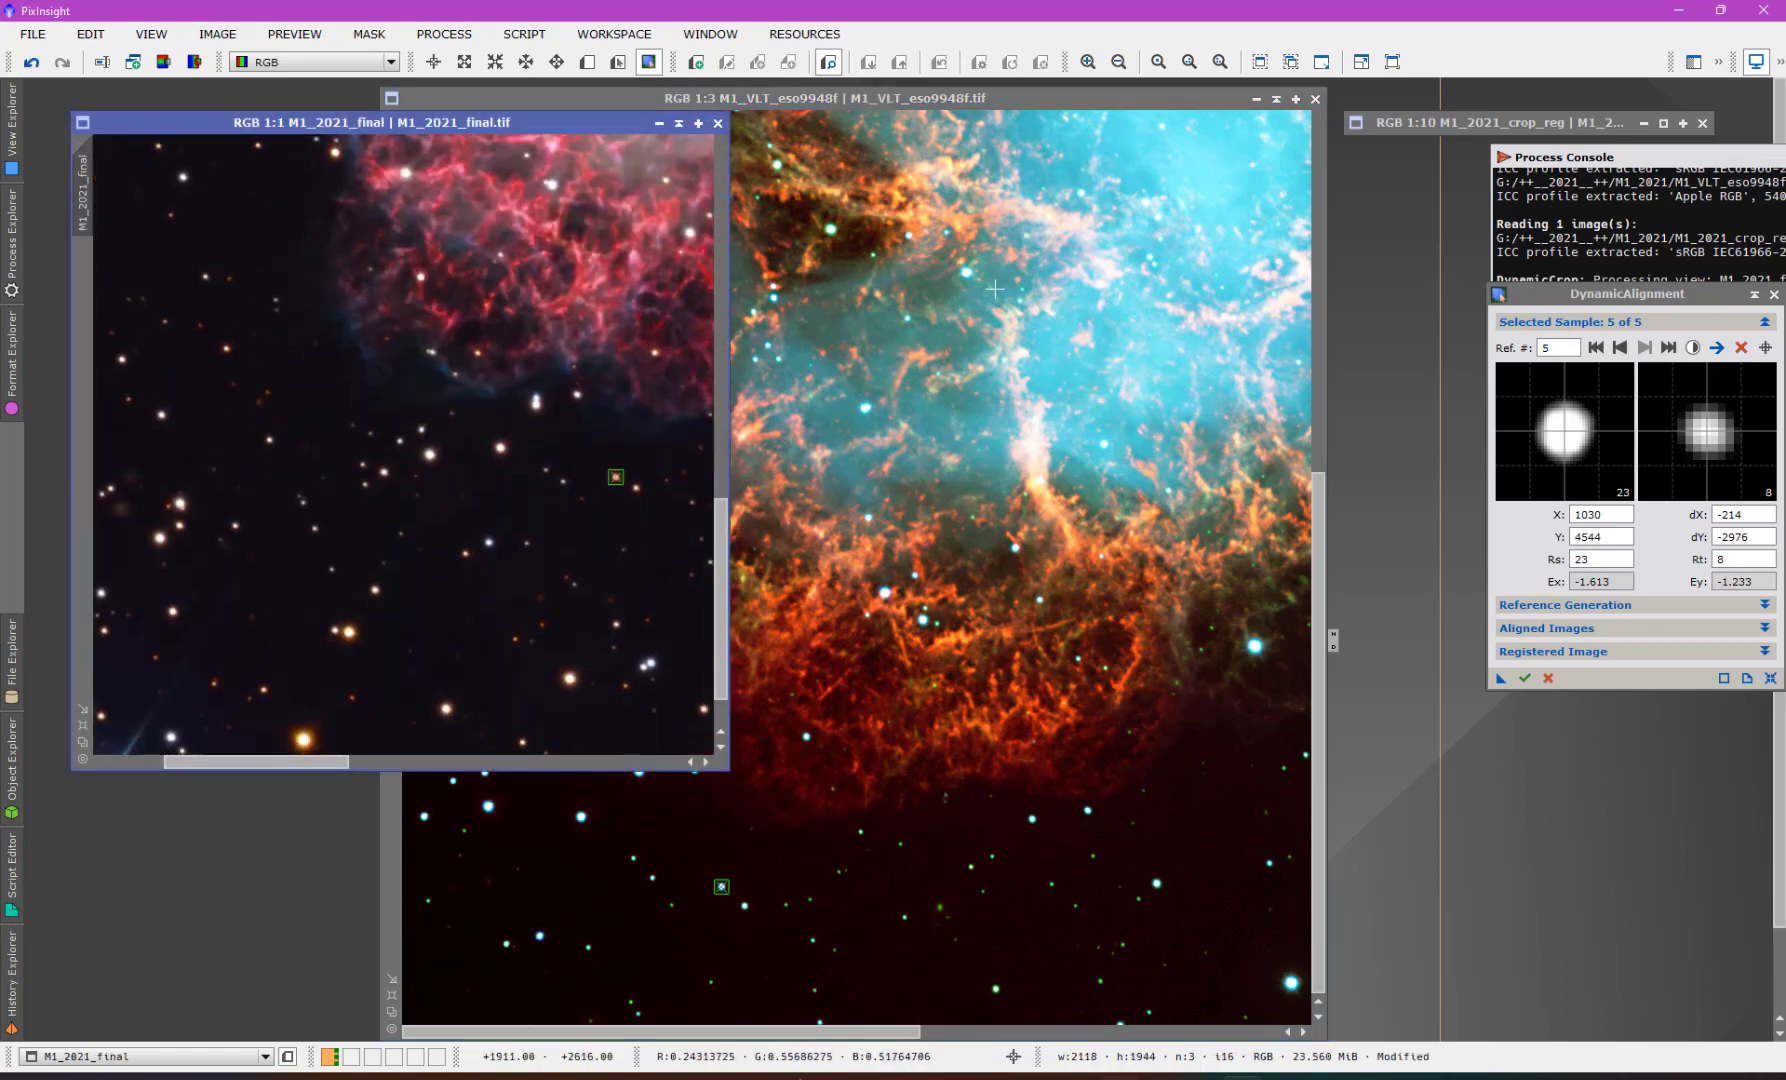
pyautogui.moveTo(1325, 478); pyautogui.dragTo(1326, 426)
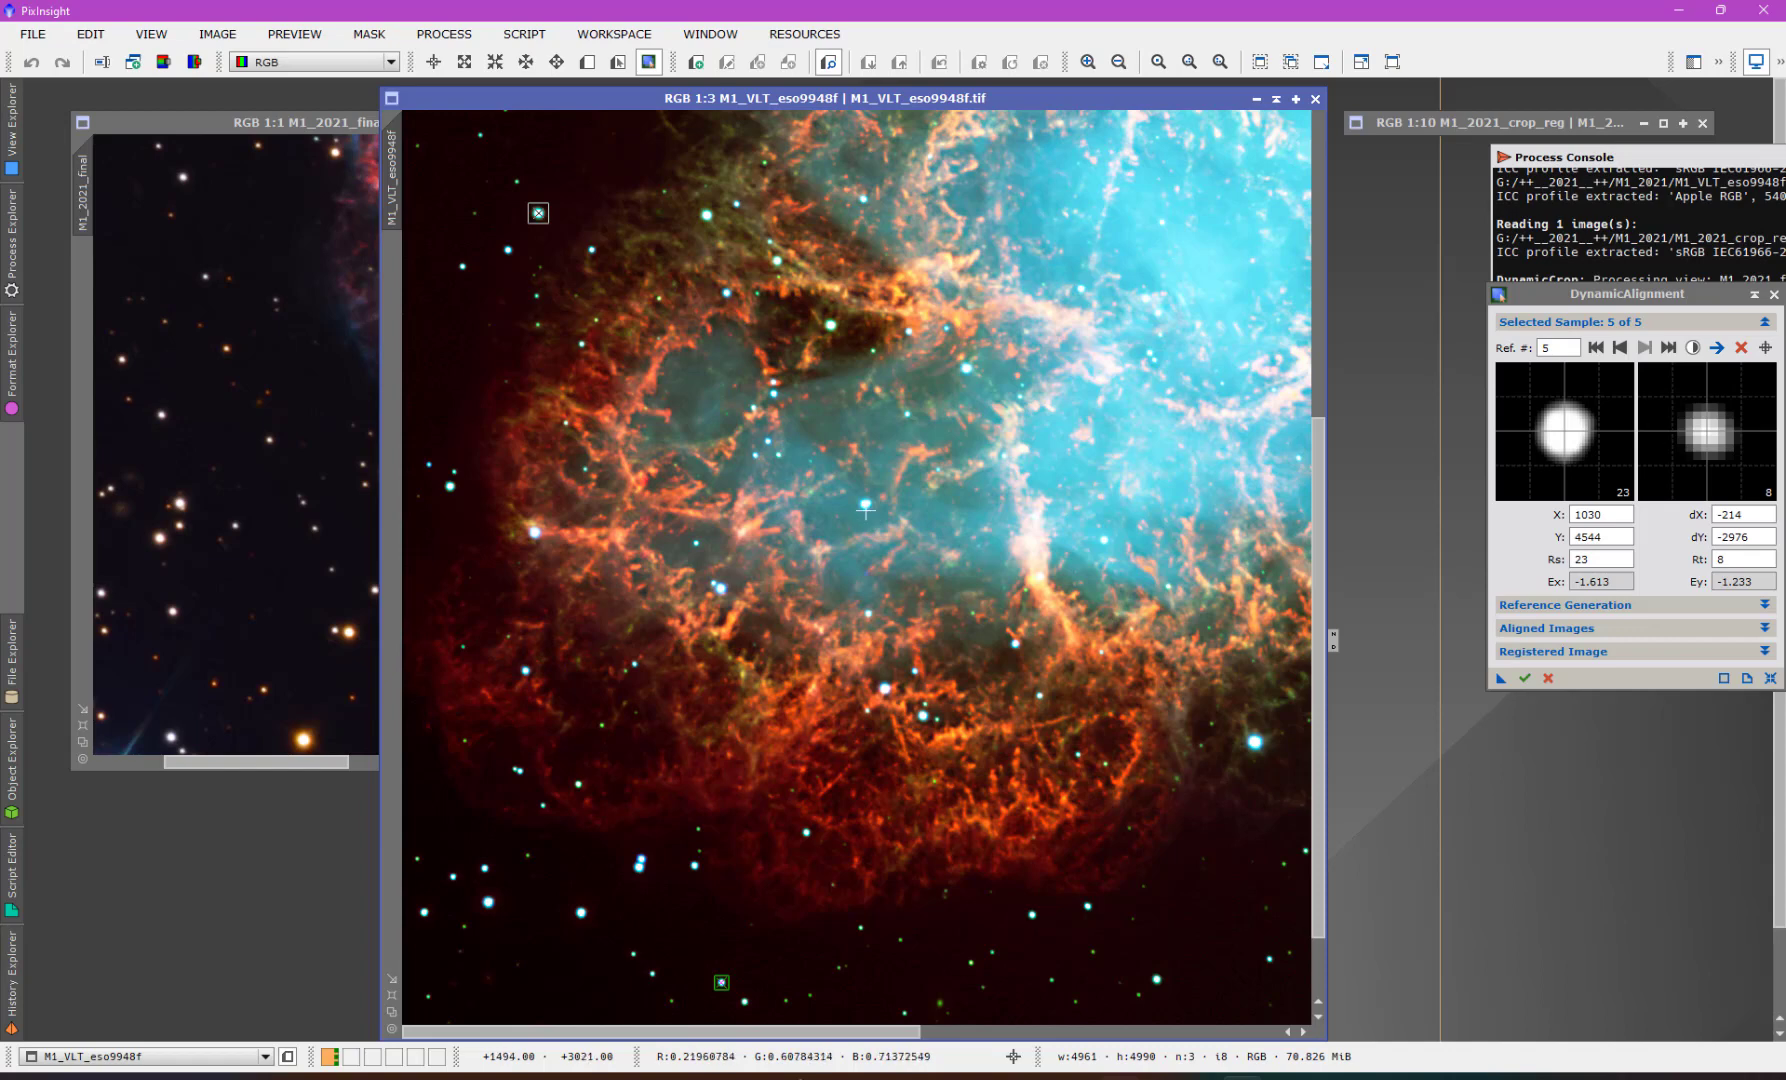
# - Add a sample inside the nebula and delete it after it shows no significant data
pyautogui.click(866, 508)
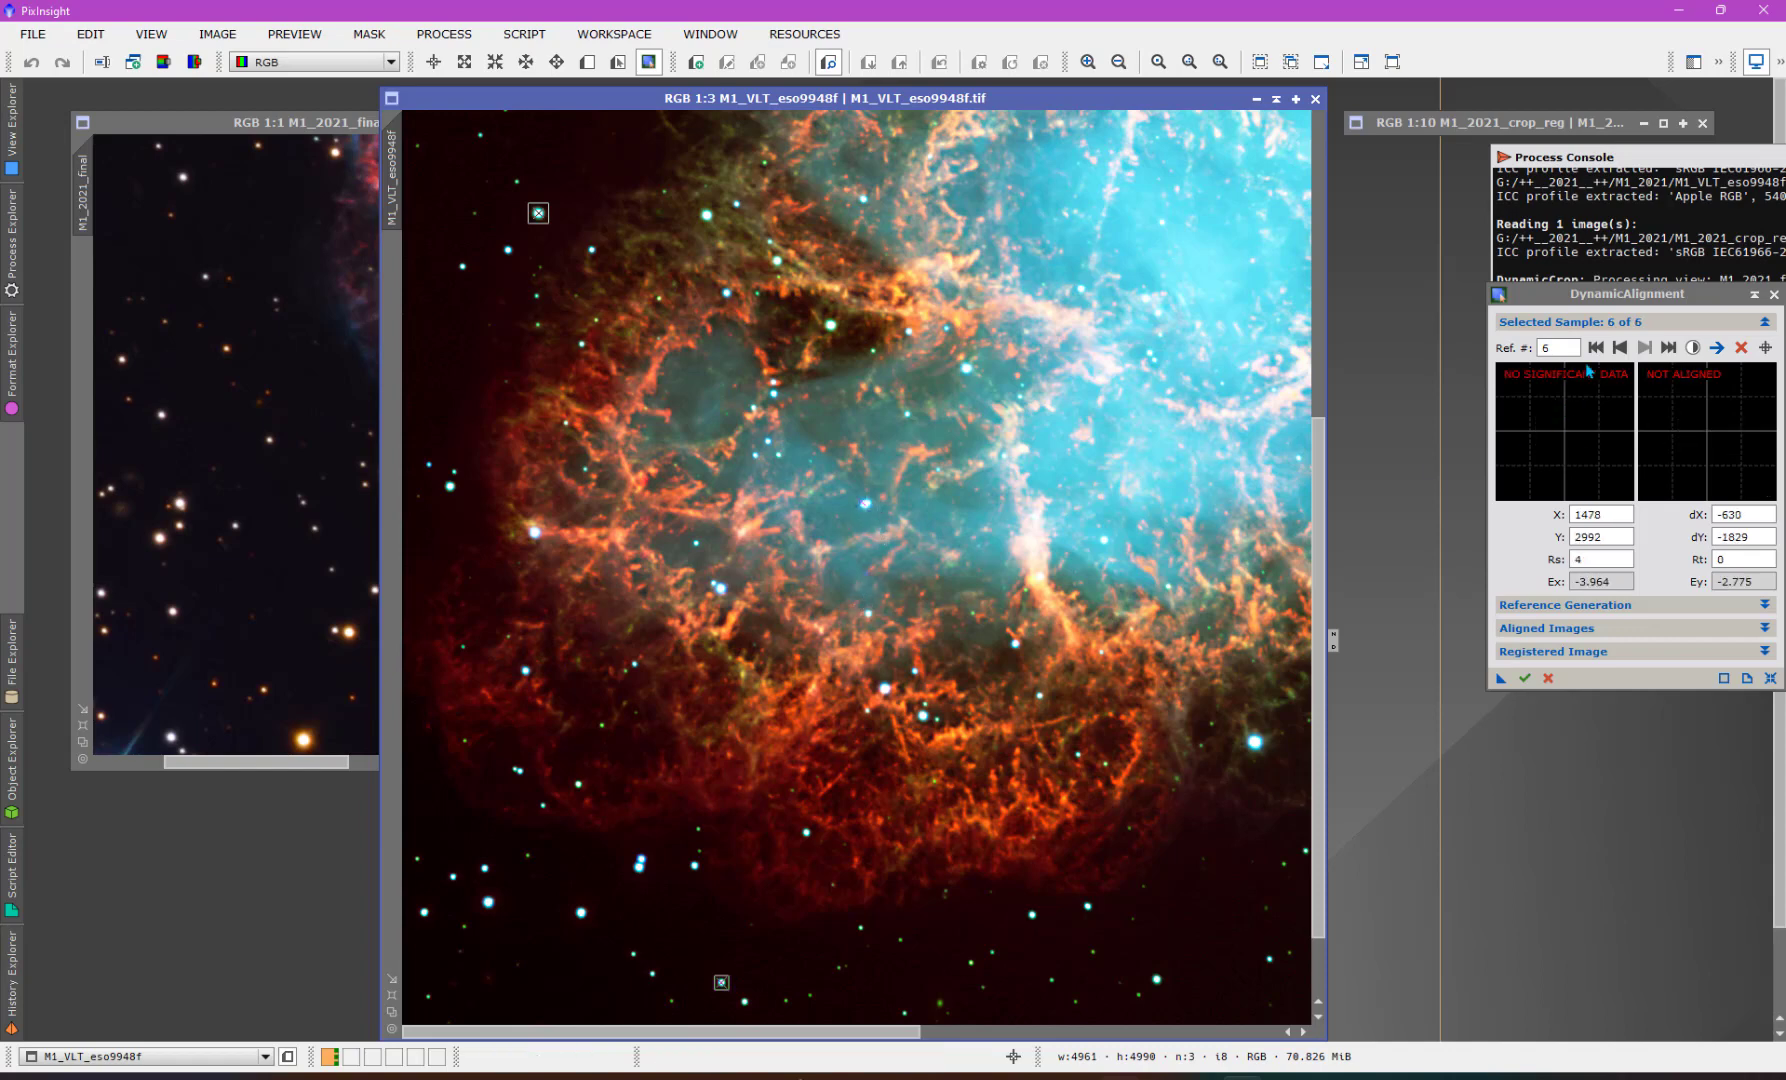
pyautogui.click(1742, 348)
pyautogui.click(1742, 348)
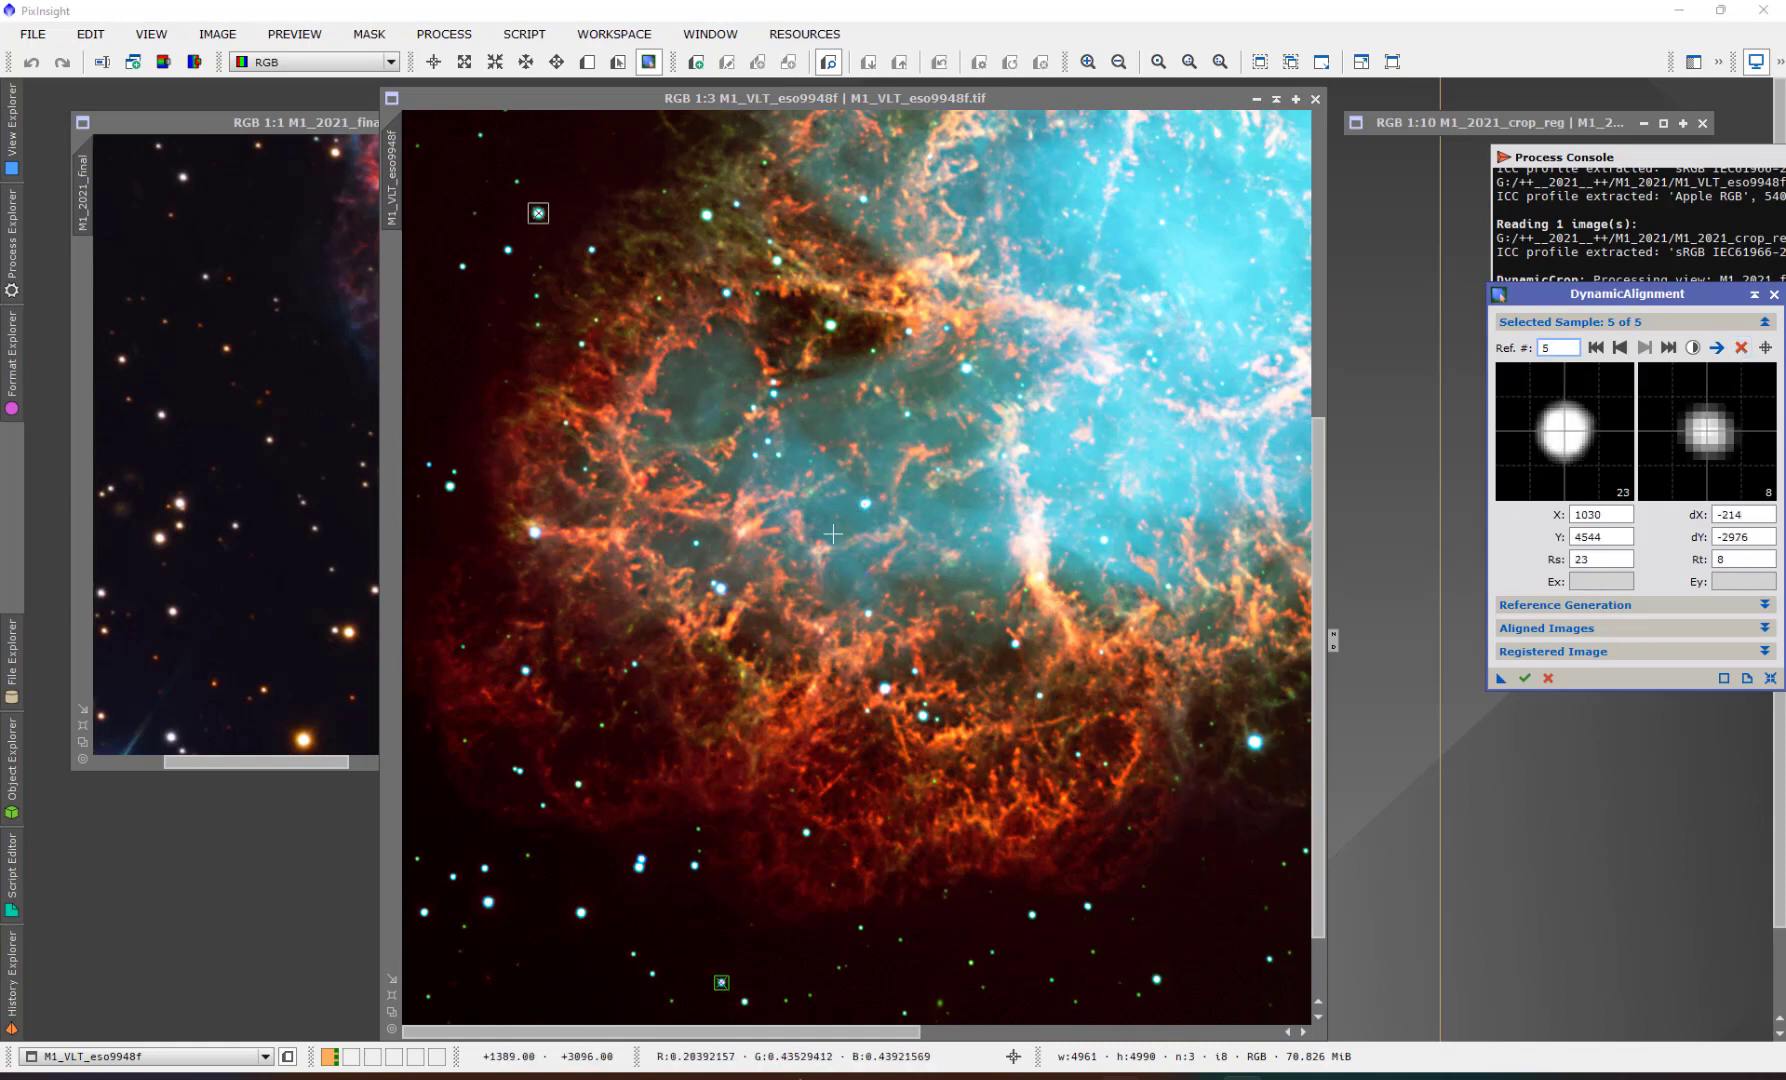
# - Place sample 6 on a star left of the nebula at X 398, Y 3539
pyautogui.click(527, 668)
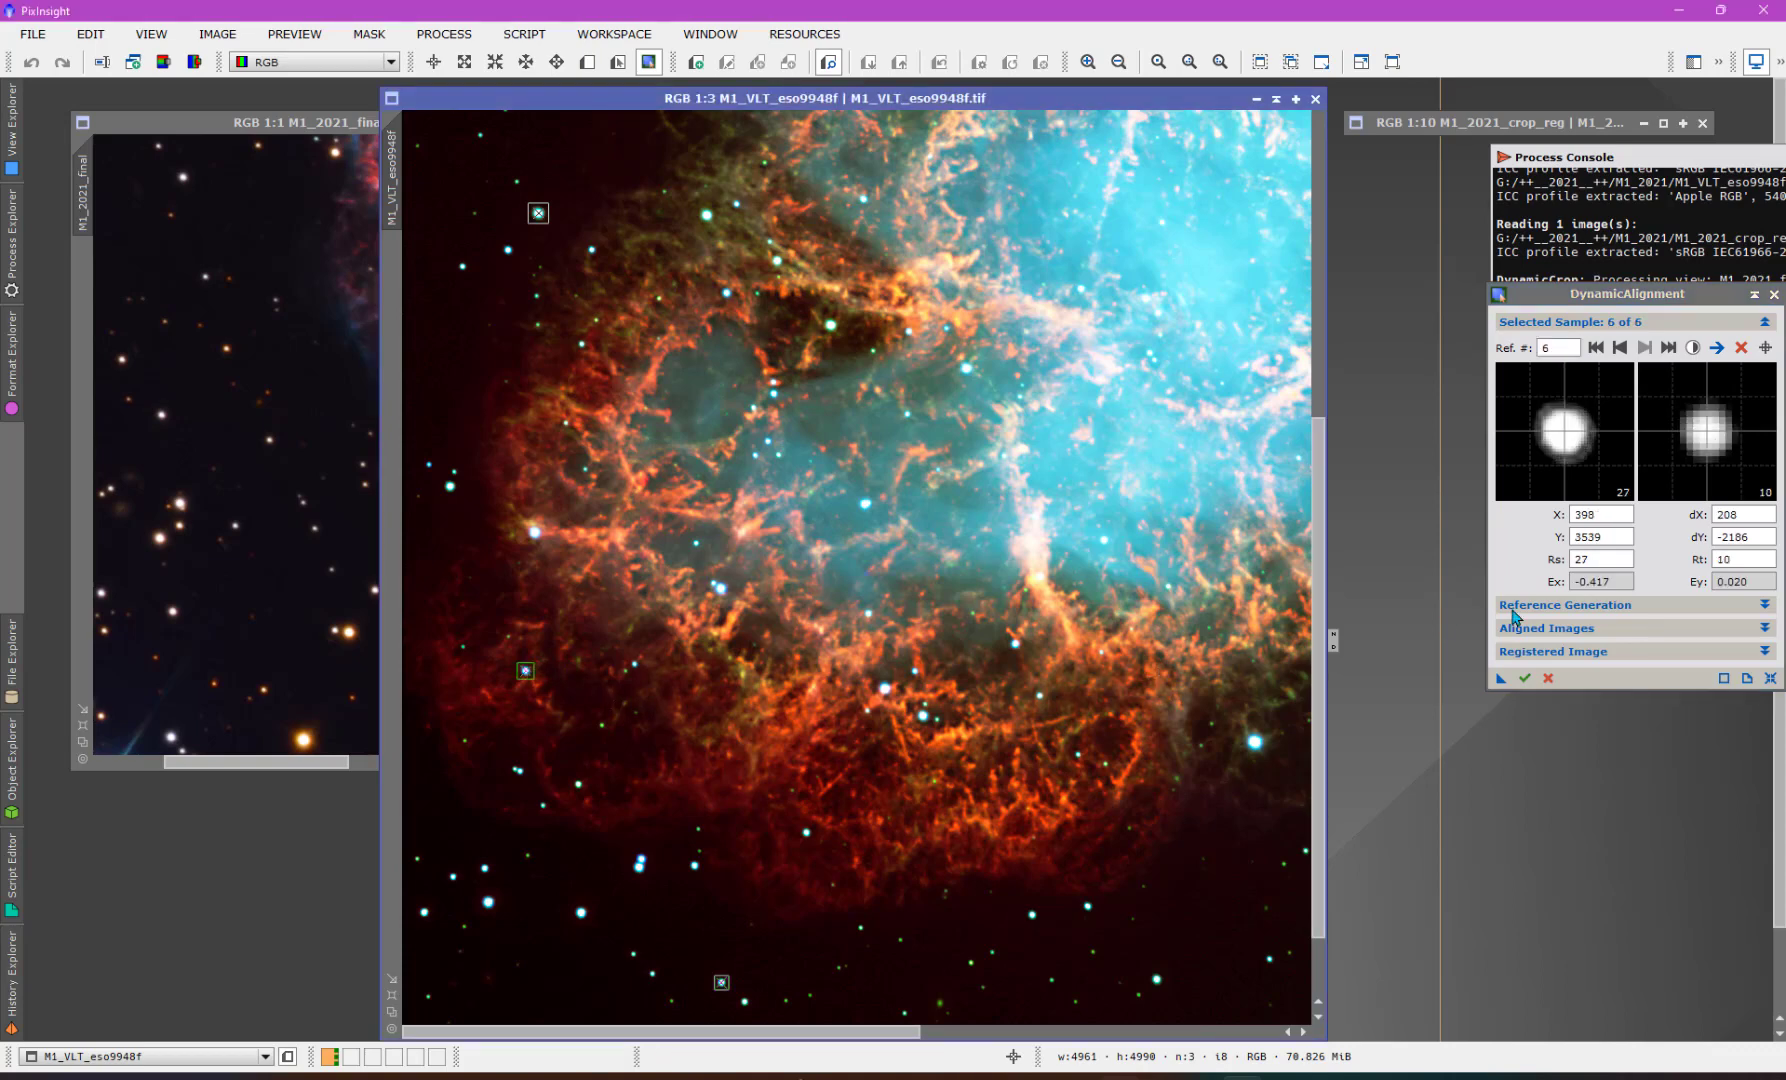
pyautogui.click(347, 134)
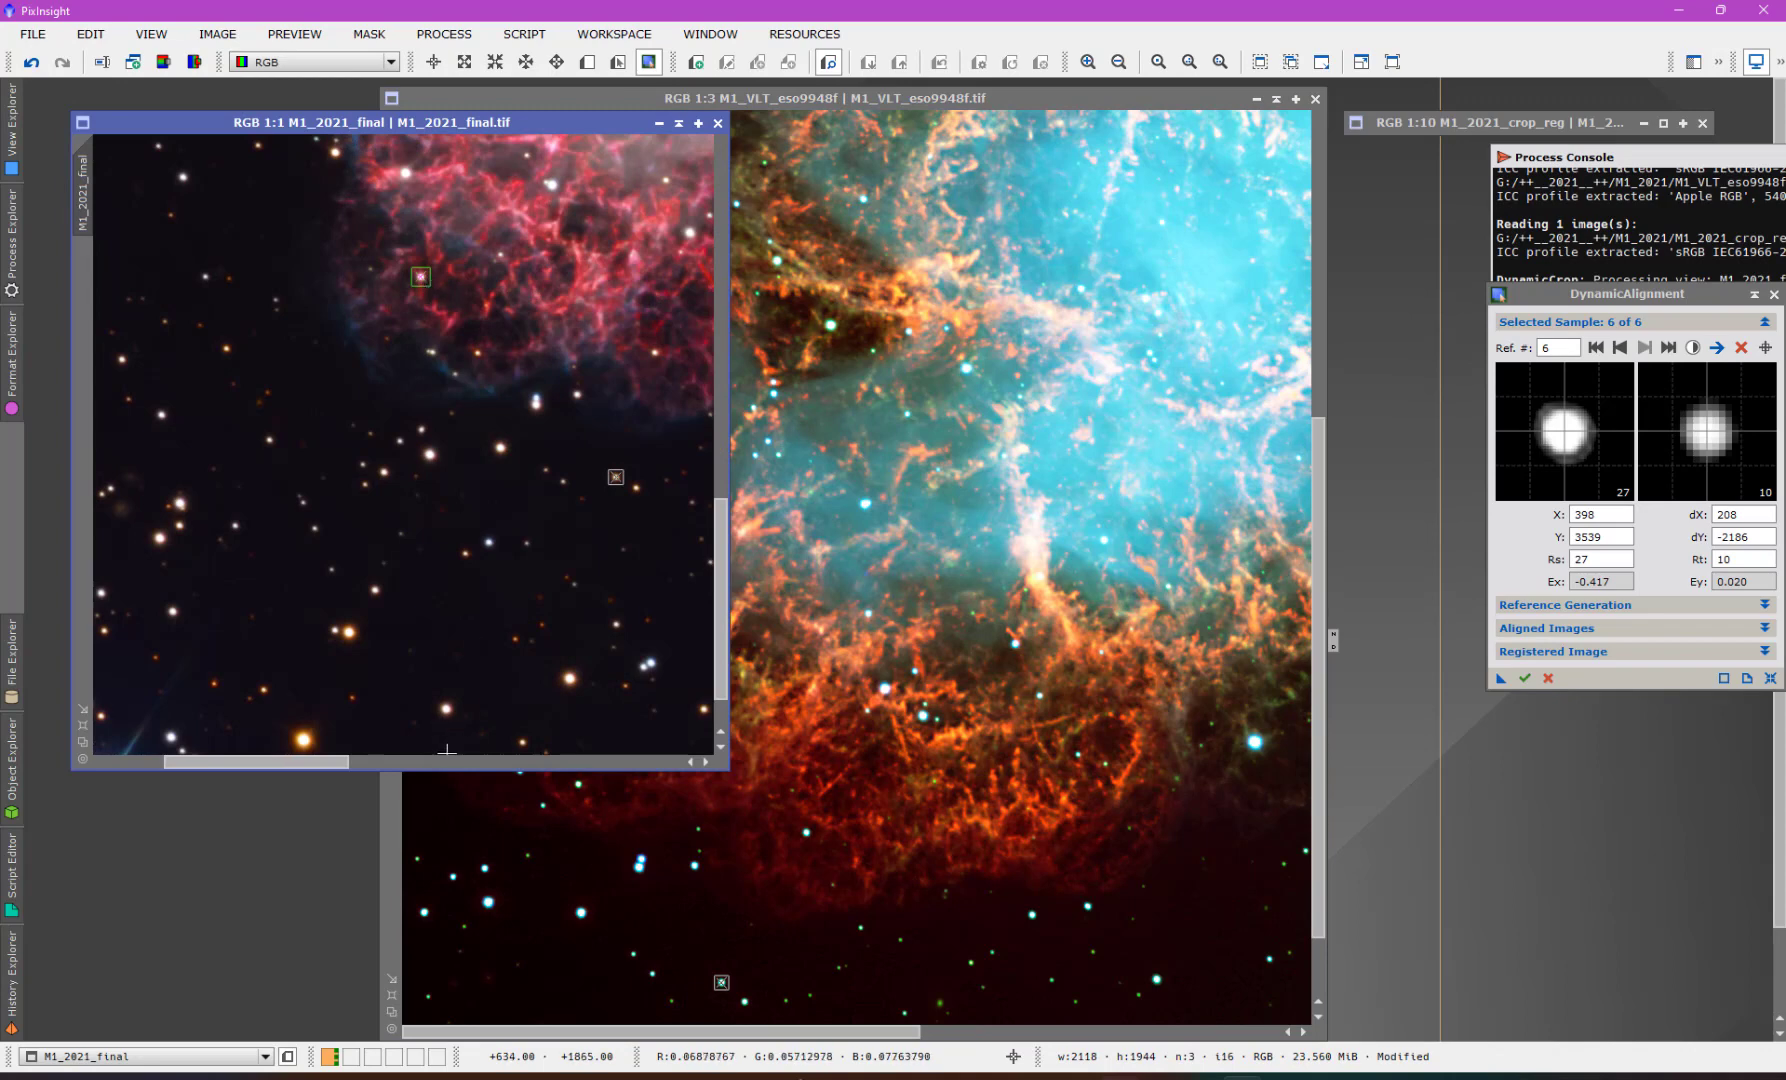
pyautogui.moveTo(335, 762); pyautogui.dragTo(494, 762)
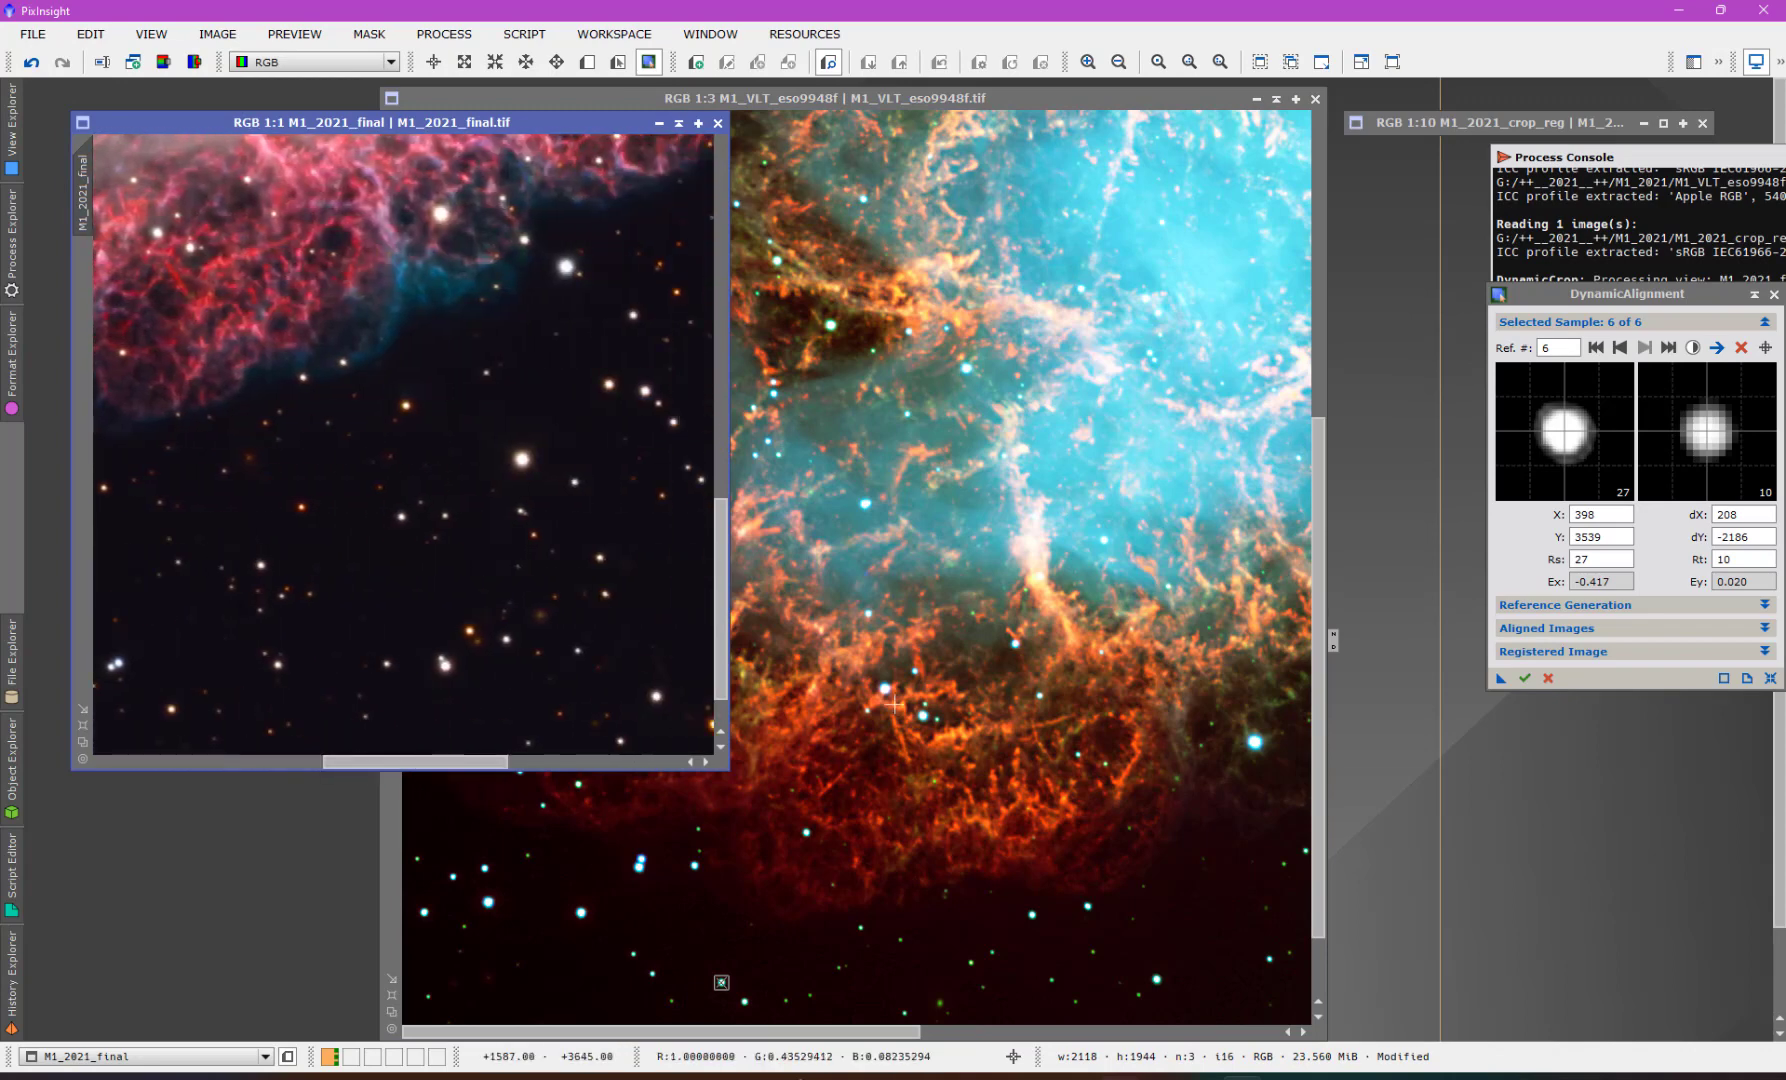
pyautogui.moveTo(1320, 494); pyautogui.dragTo(1320, 548)
# - Try a seventh sample and delete it for having no significant data
pyautogui.click(1168, 880)
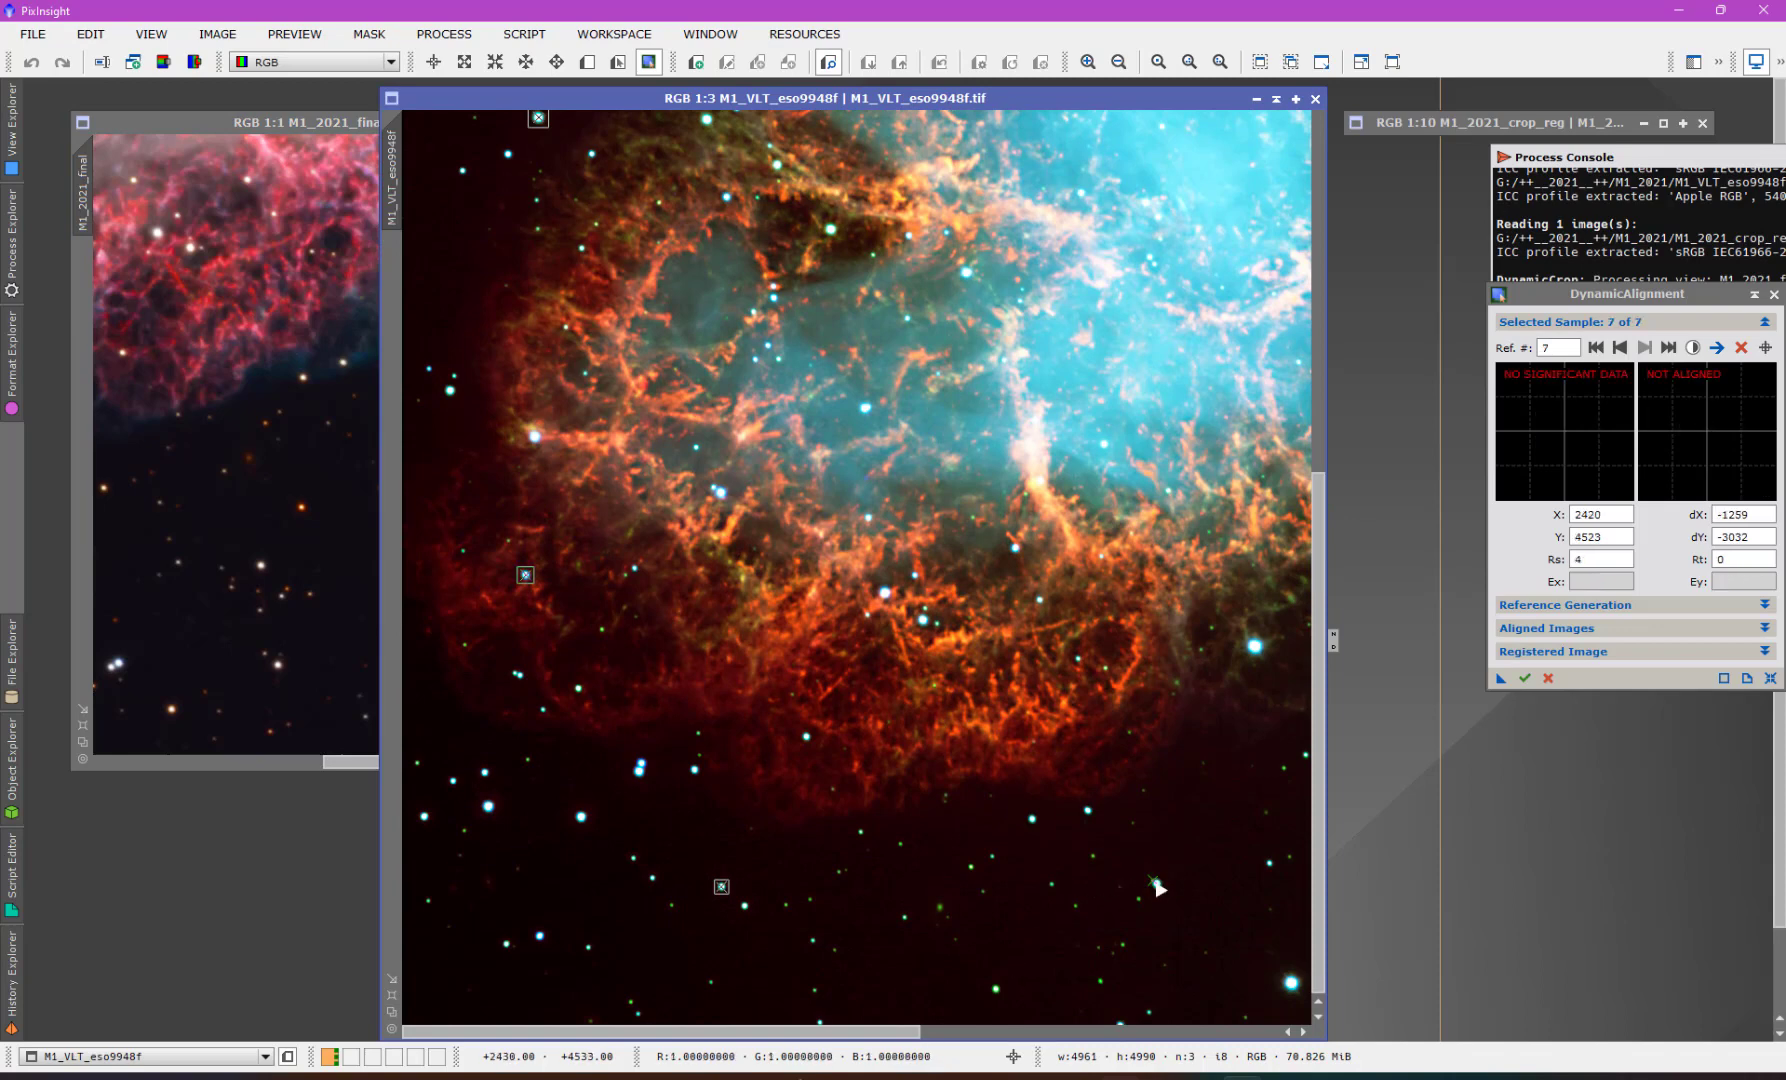
pyautogui.moveTo(885, 1032); pyautogui.dragTo(1100, 1062)
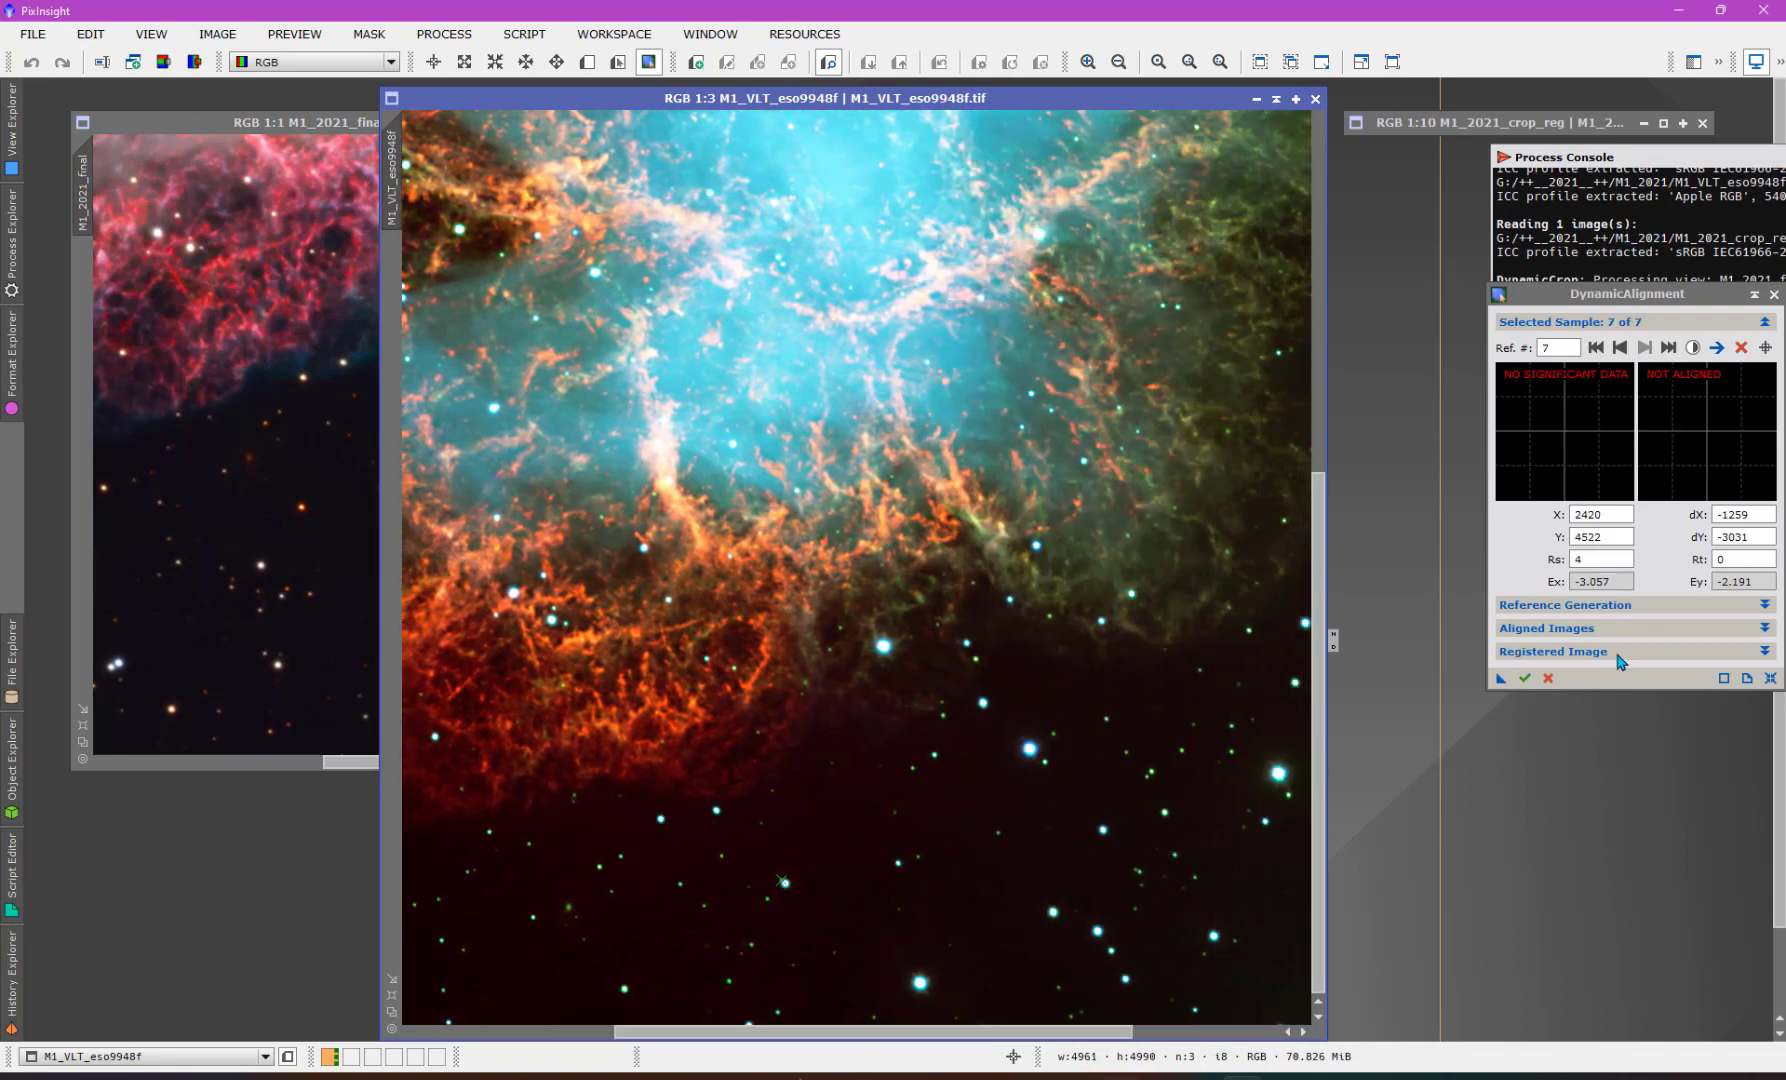
pyautogui.click(1741, 347)
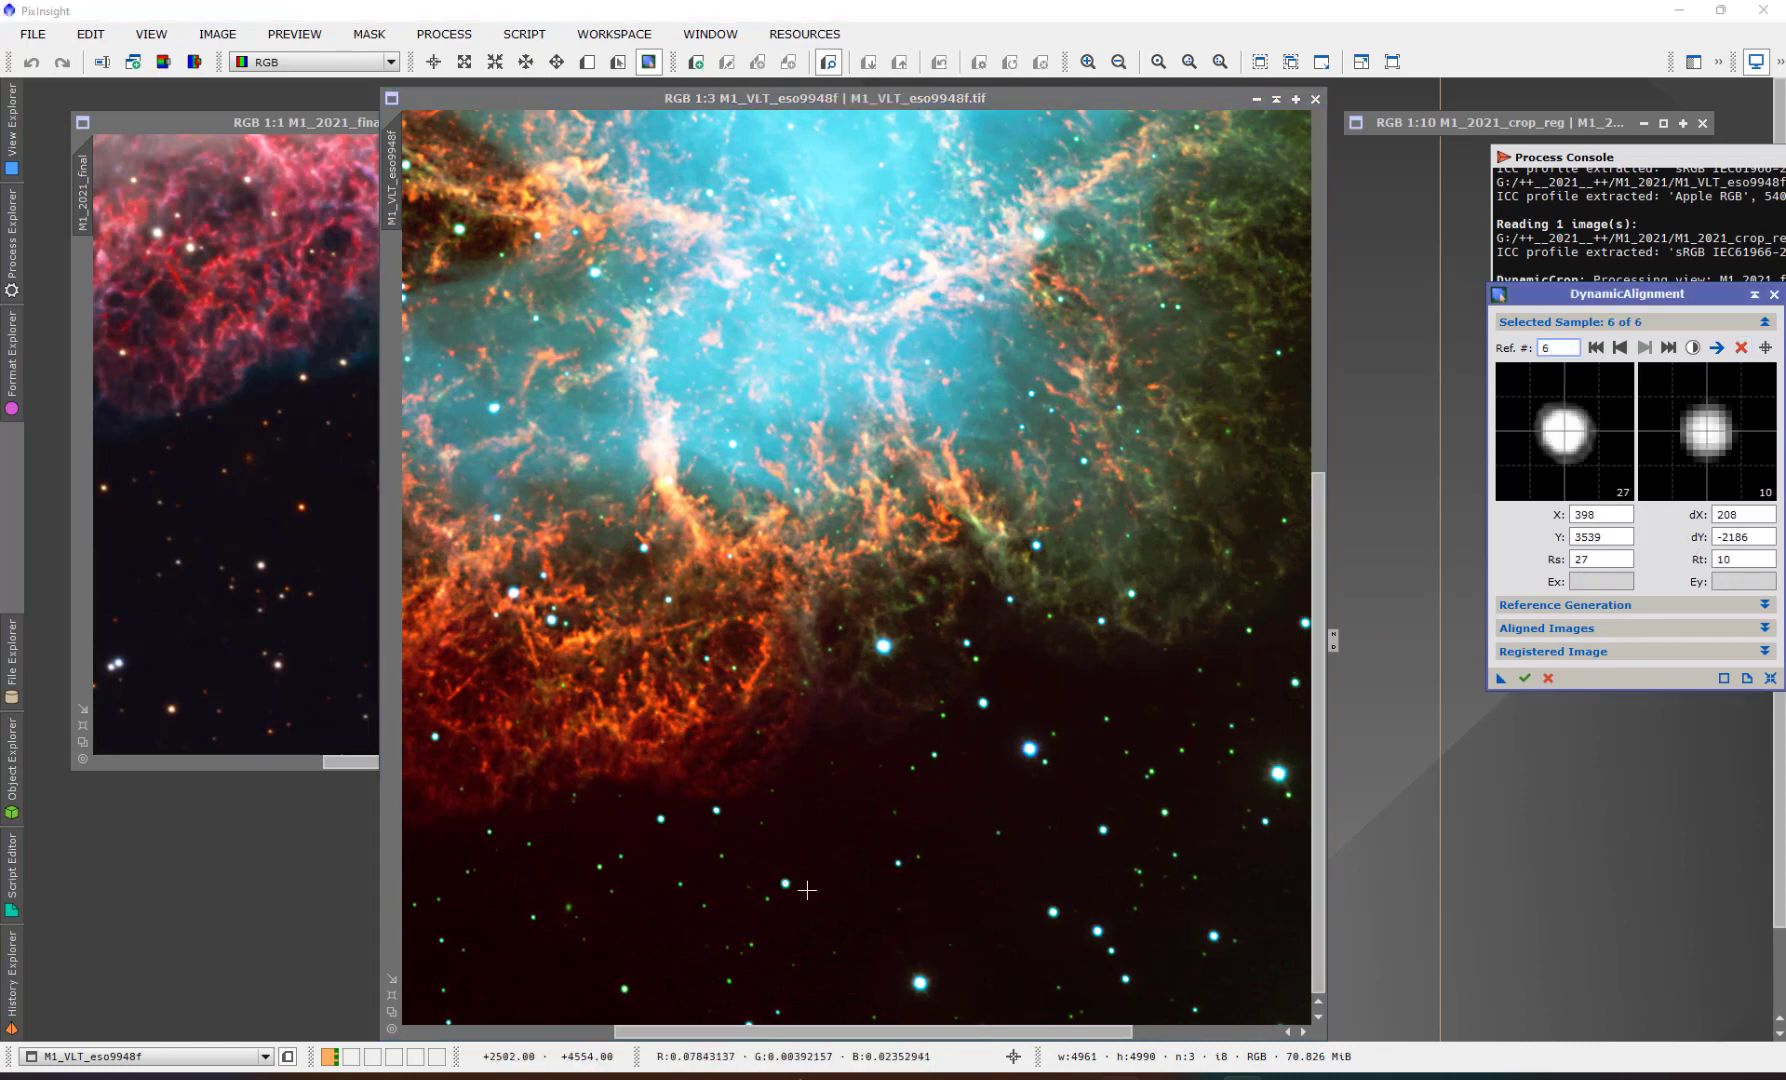
# - Add alignment samples seven through ten on stars in the VLT image
pyautogui.click(783, 883)
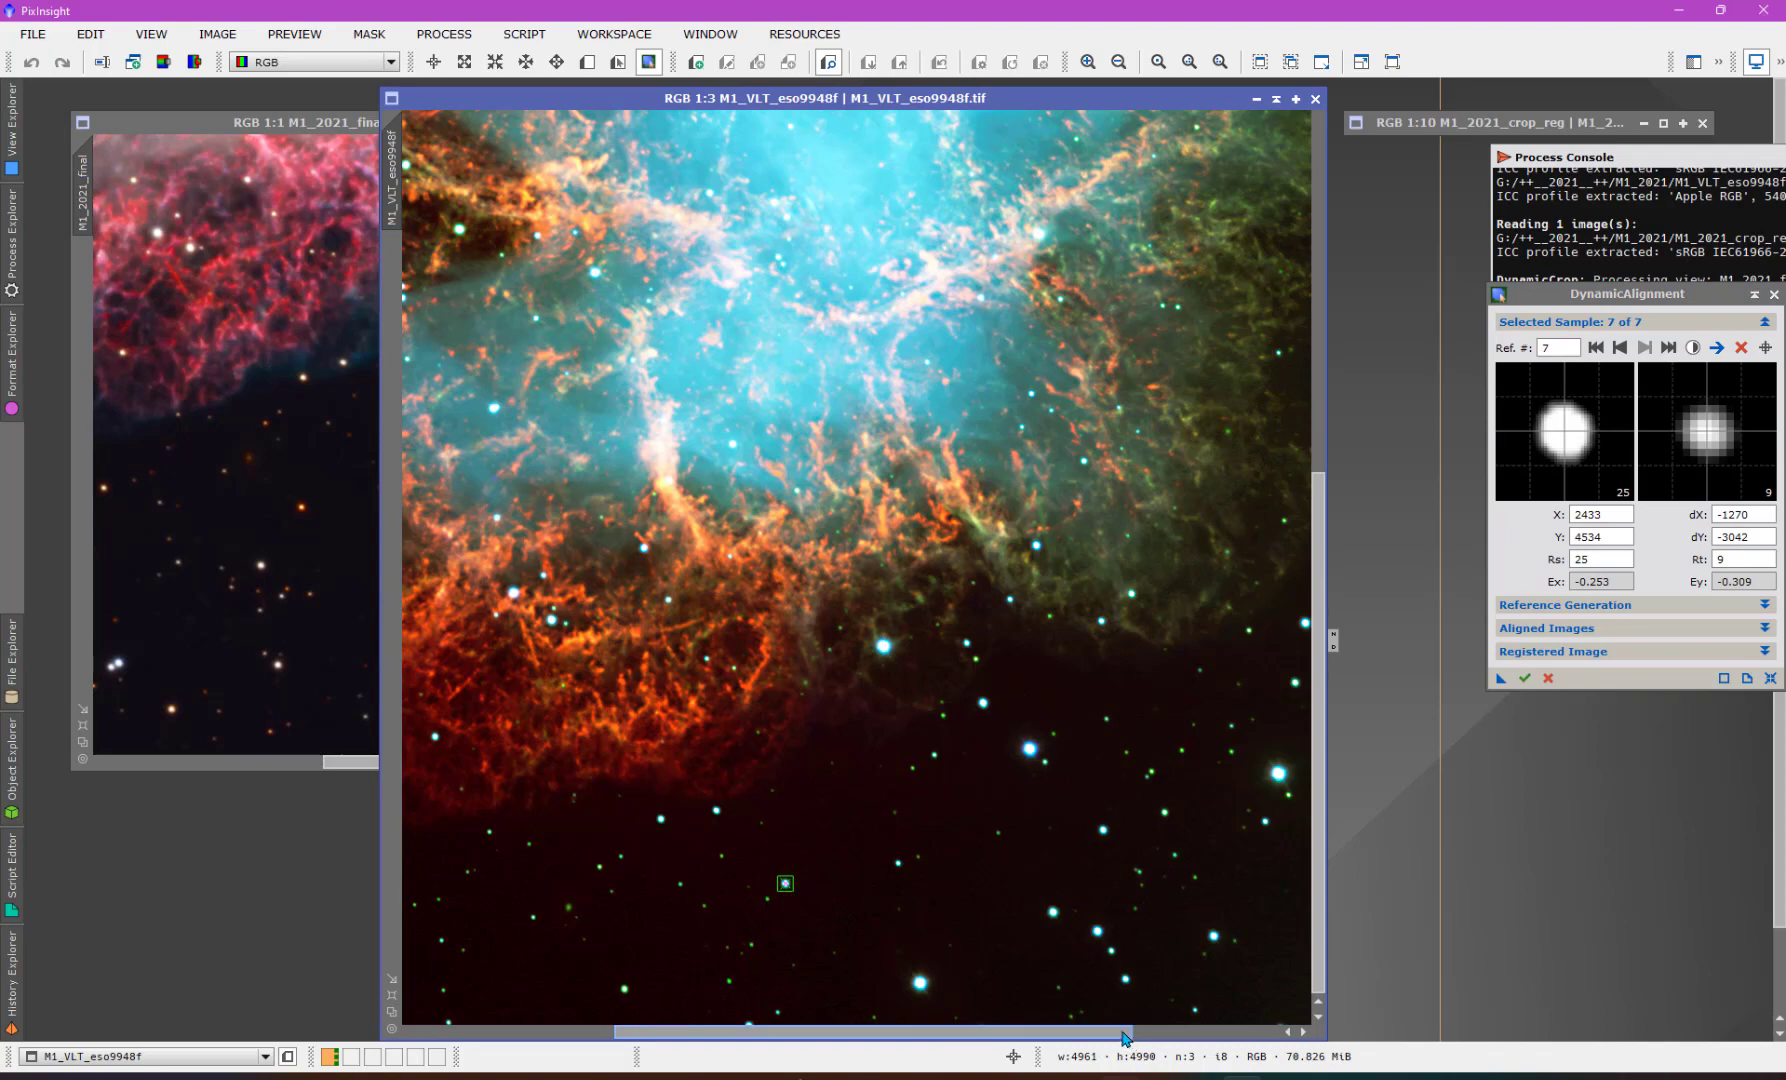
pyautogui.moveTo(1127, 1038); pyautogui.dragTo(1275, 1038)
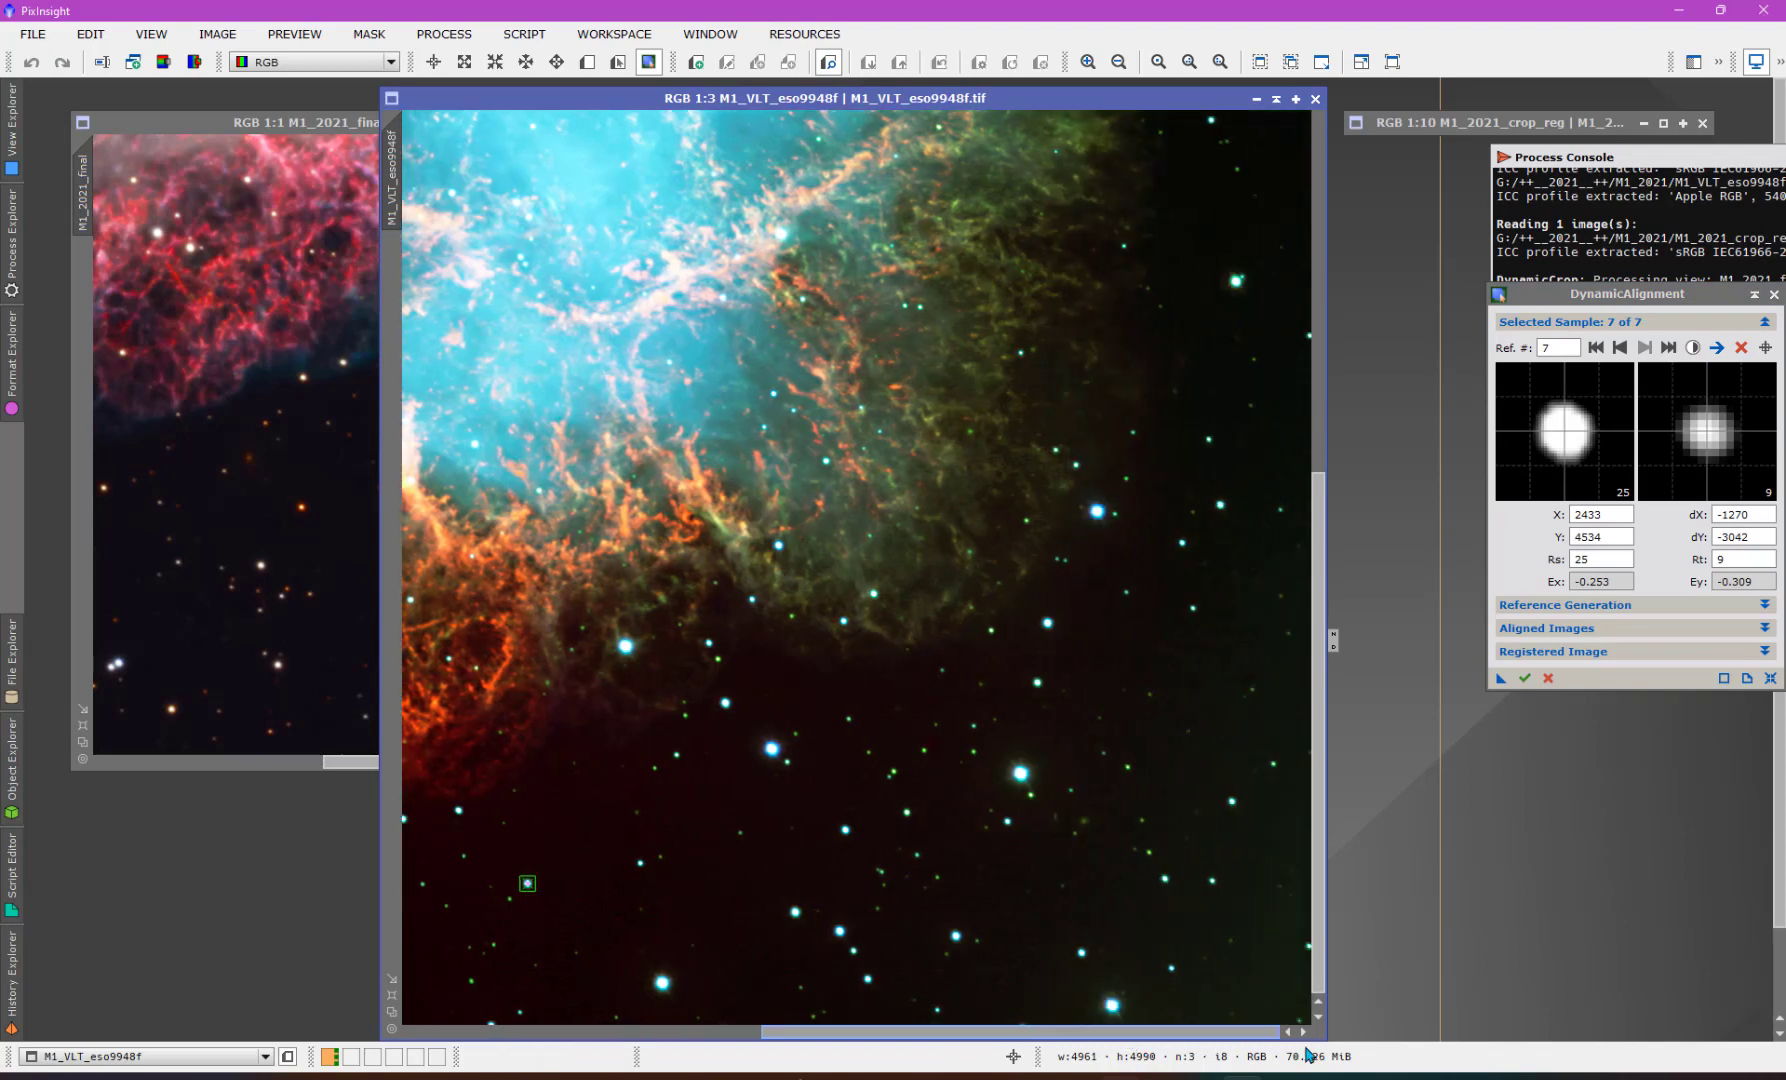
pyautogui.click(958, 935)
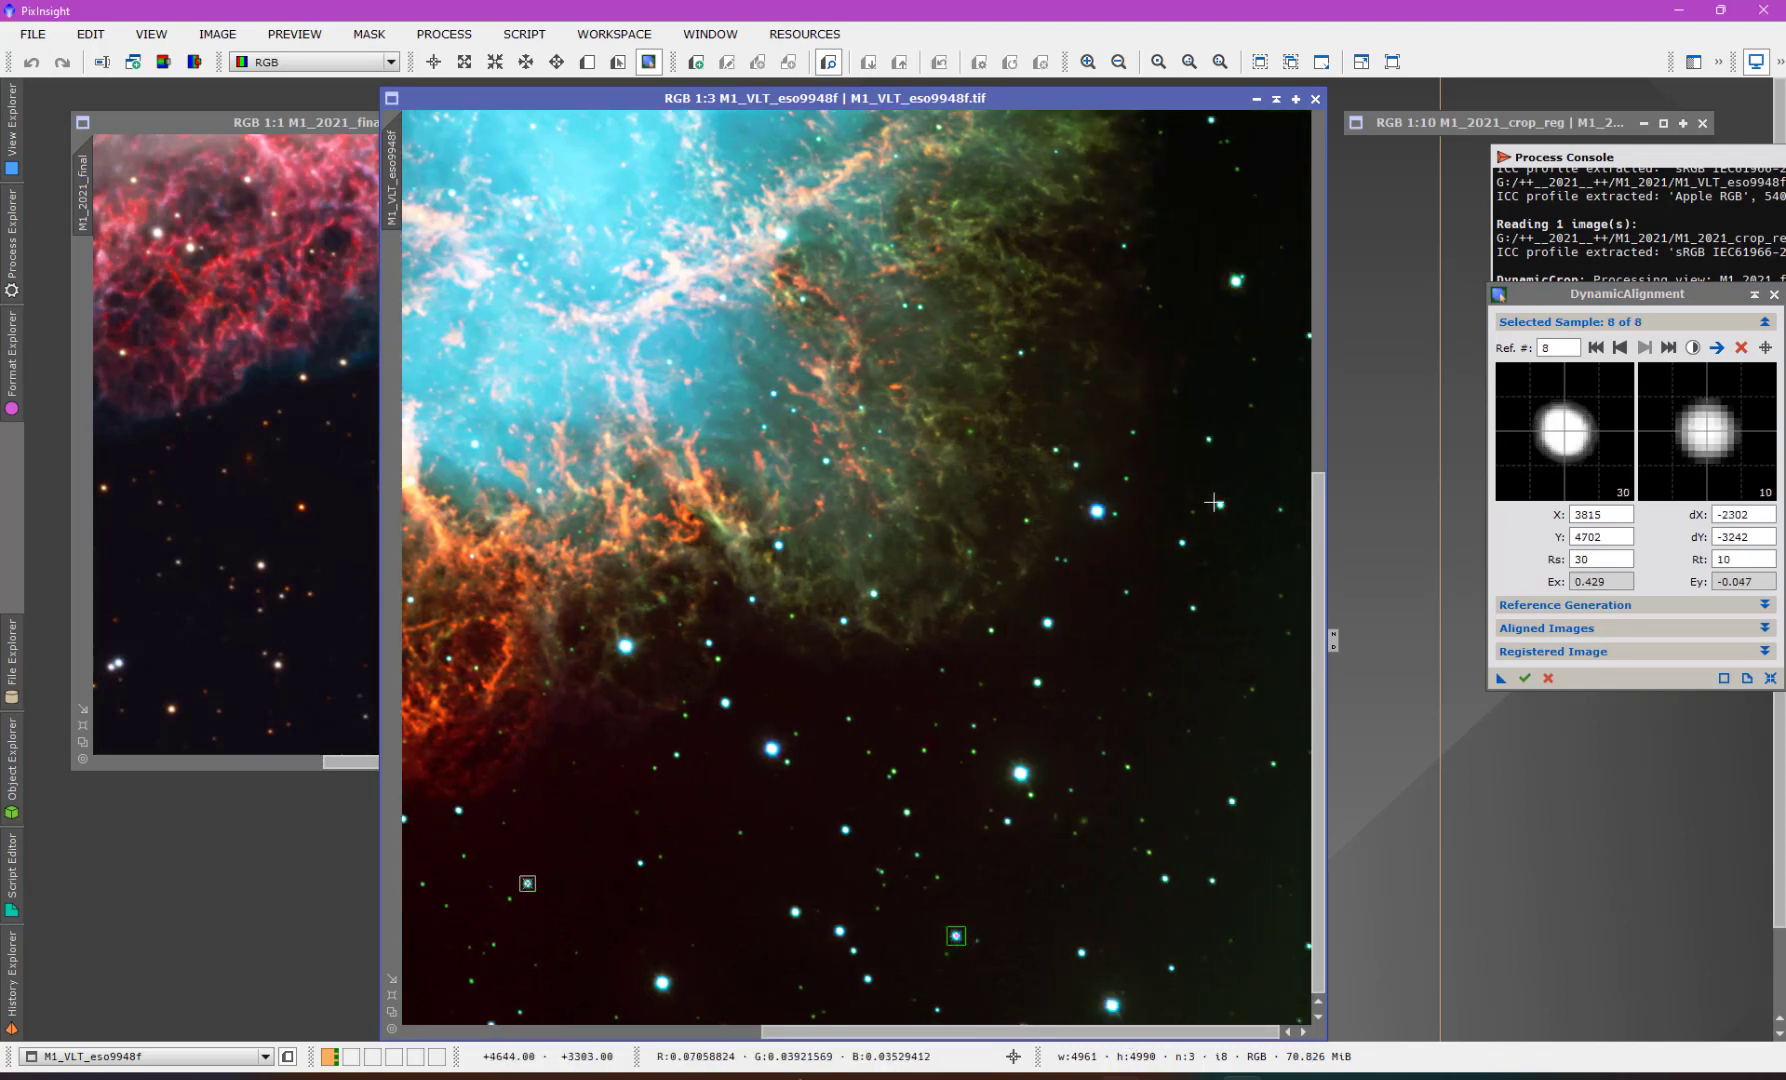
pyautogui.click(1215, 502)
pyautogui.moveTo(1318, 620); pyautogui.dragTo(1326, 218)
pyautogui.click(1211, 536)
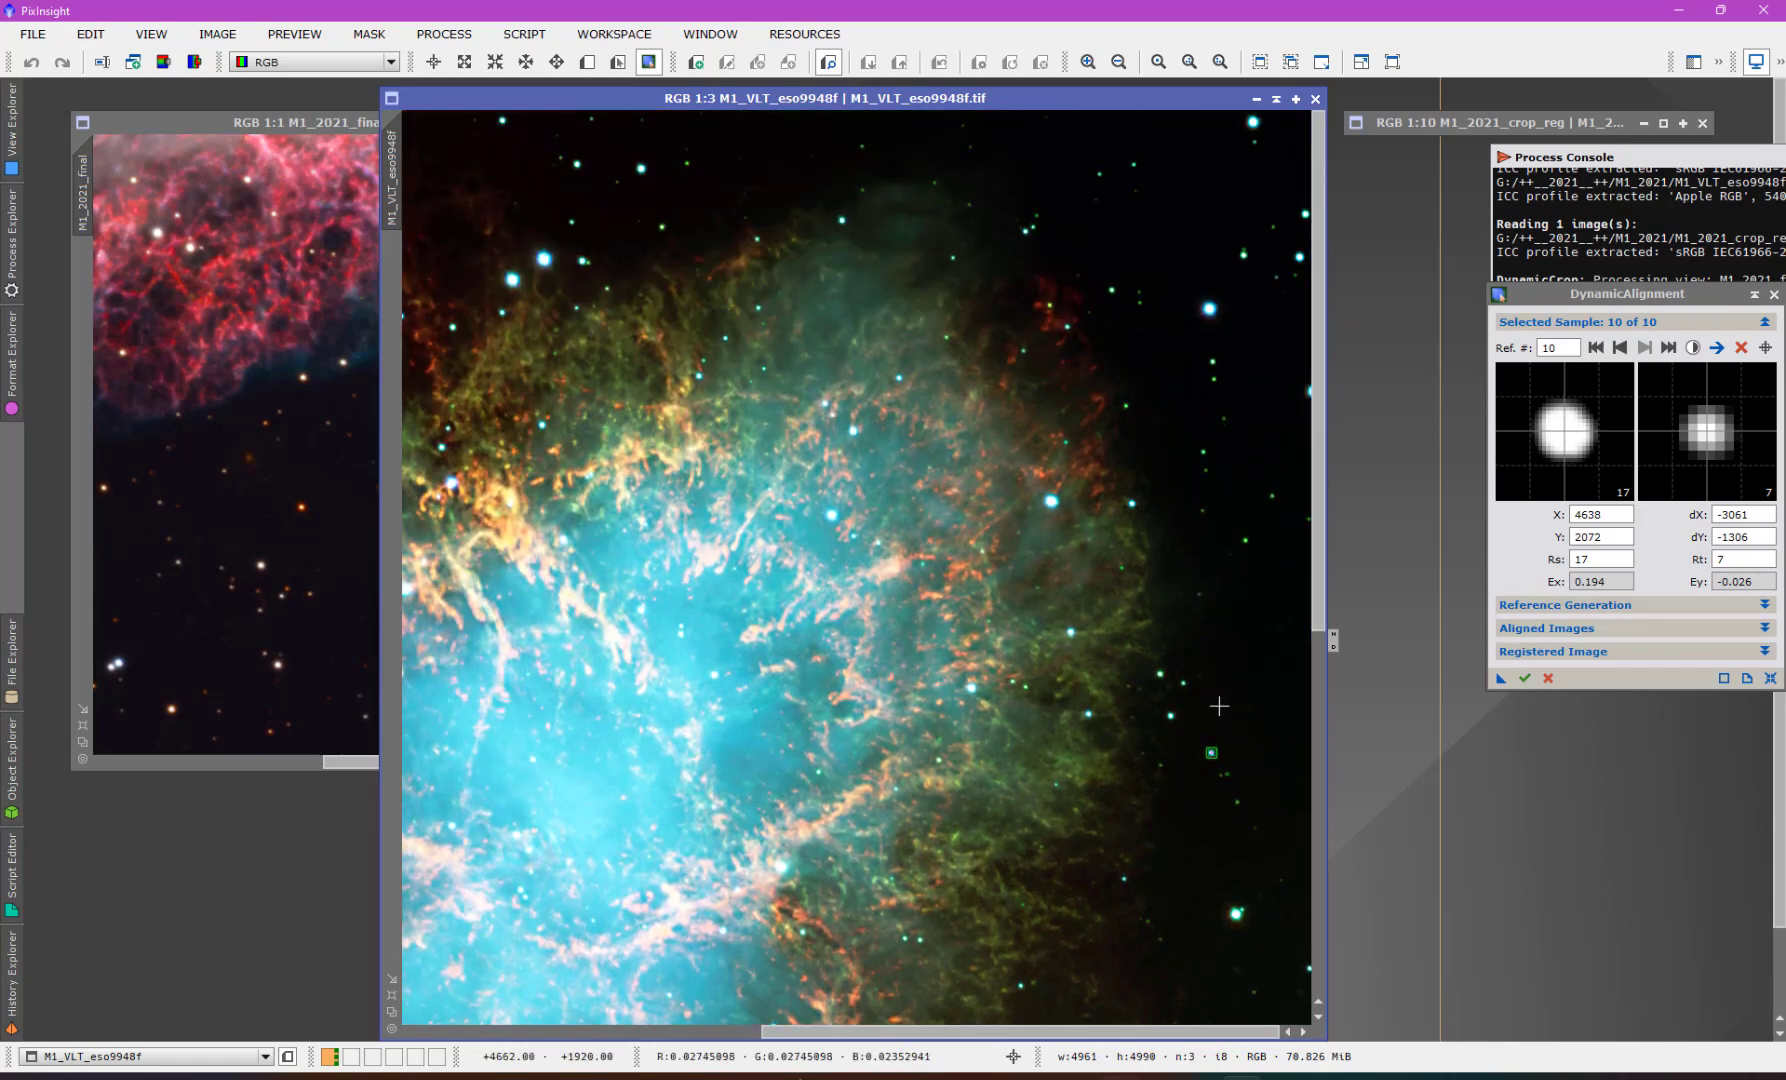
# - Add samples on stars near the VLT image's top edge, deleting the unmatched sample 12
pyautogui.moveTo(1102, 98); pyautogui.dragTo(1053, 122)
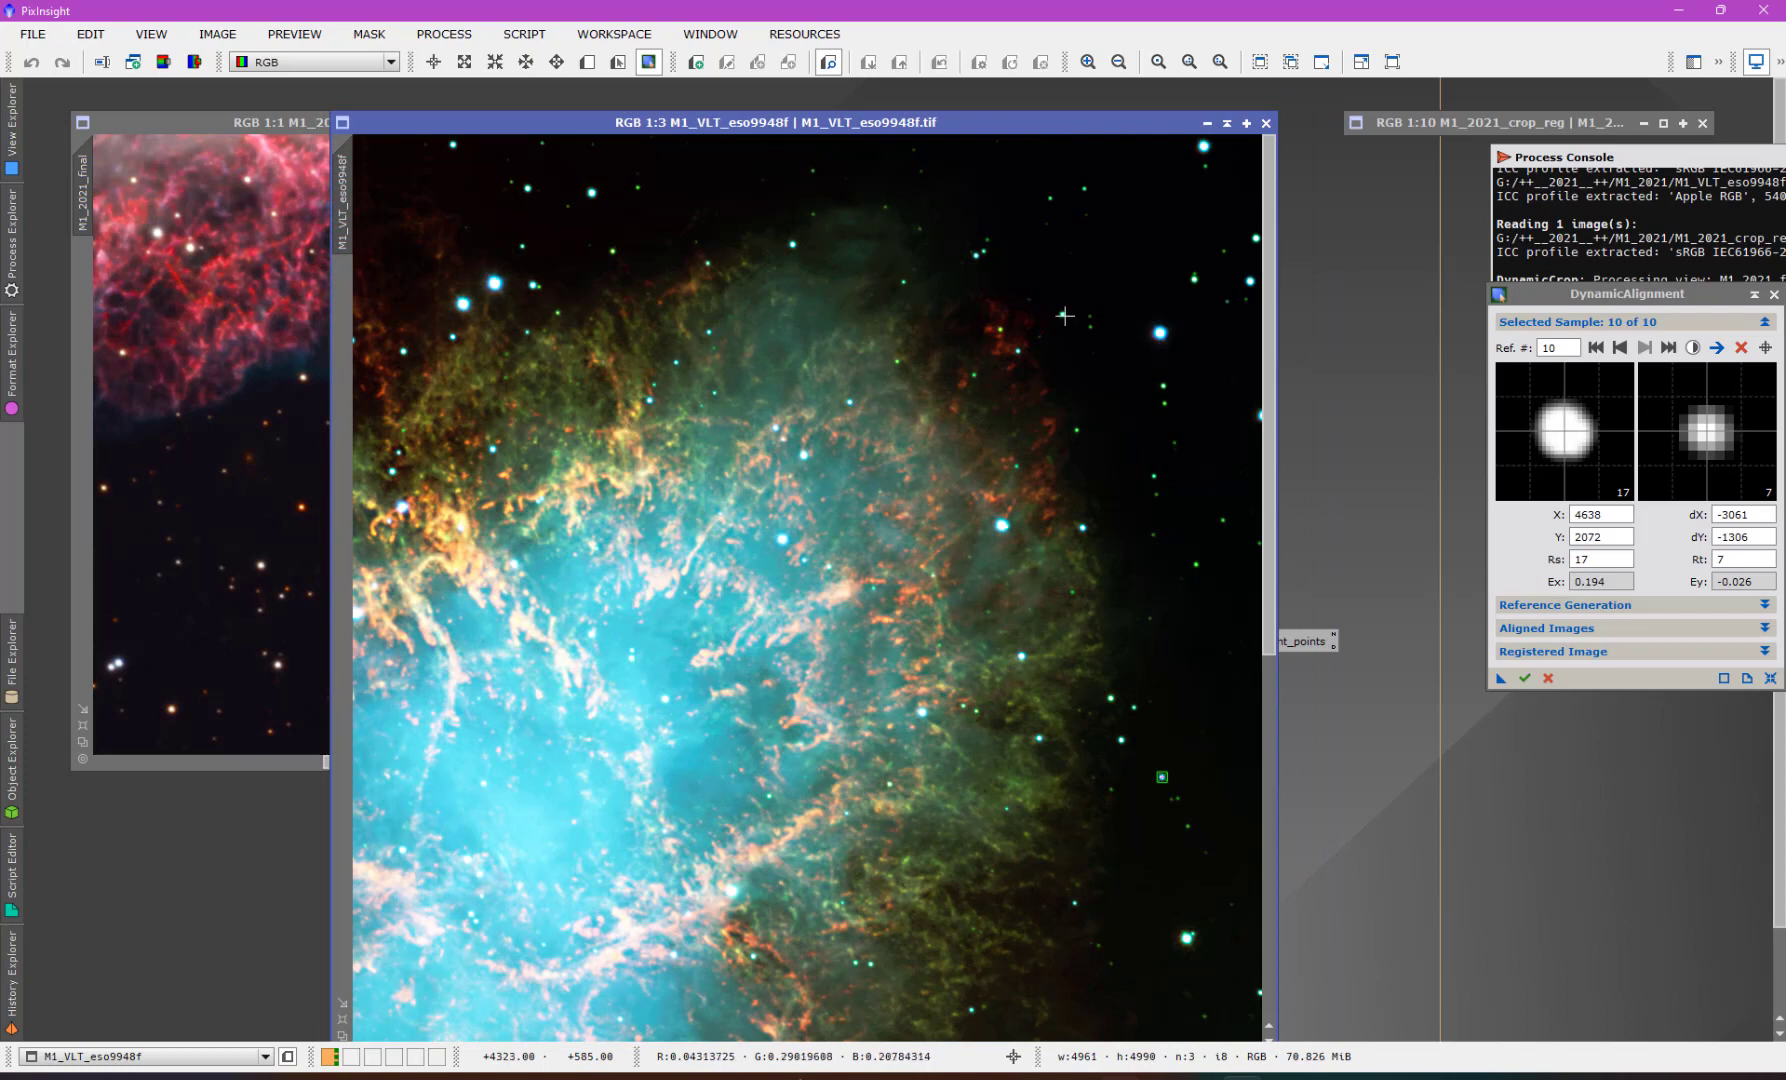
pyautogui.click(1064, 316)
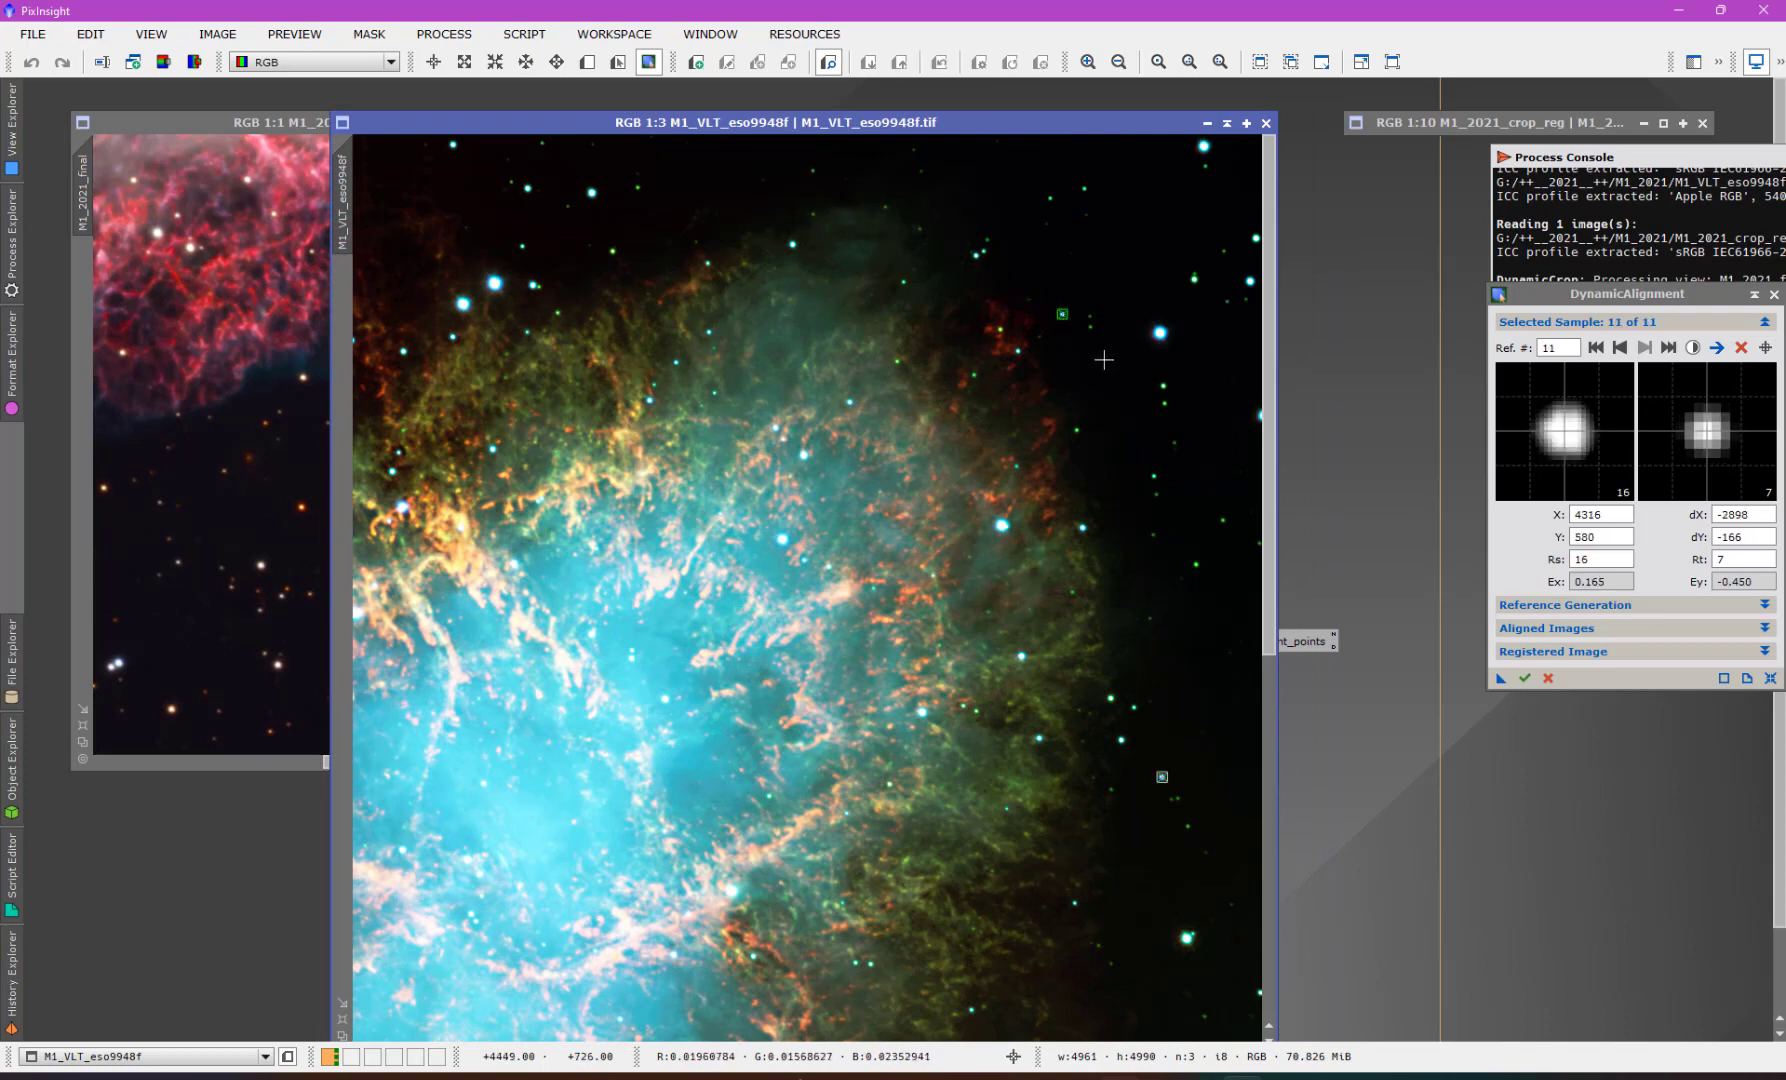
pyautogui.click(1255, 236)
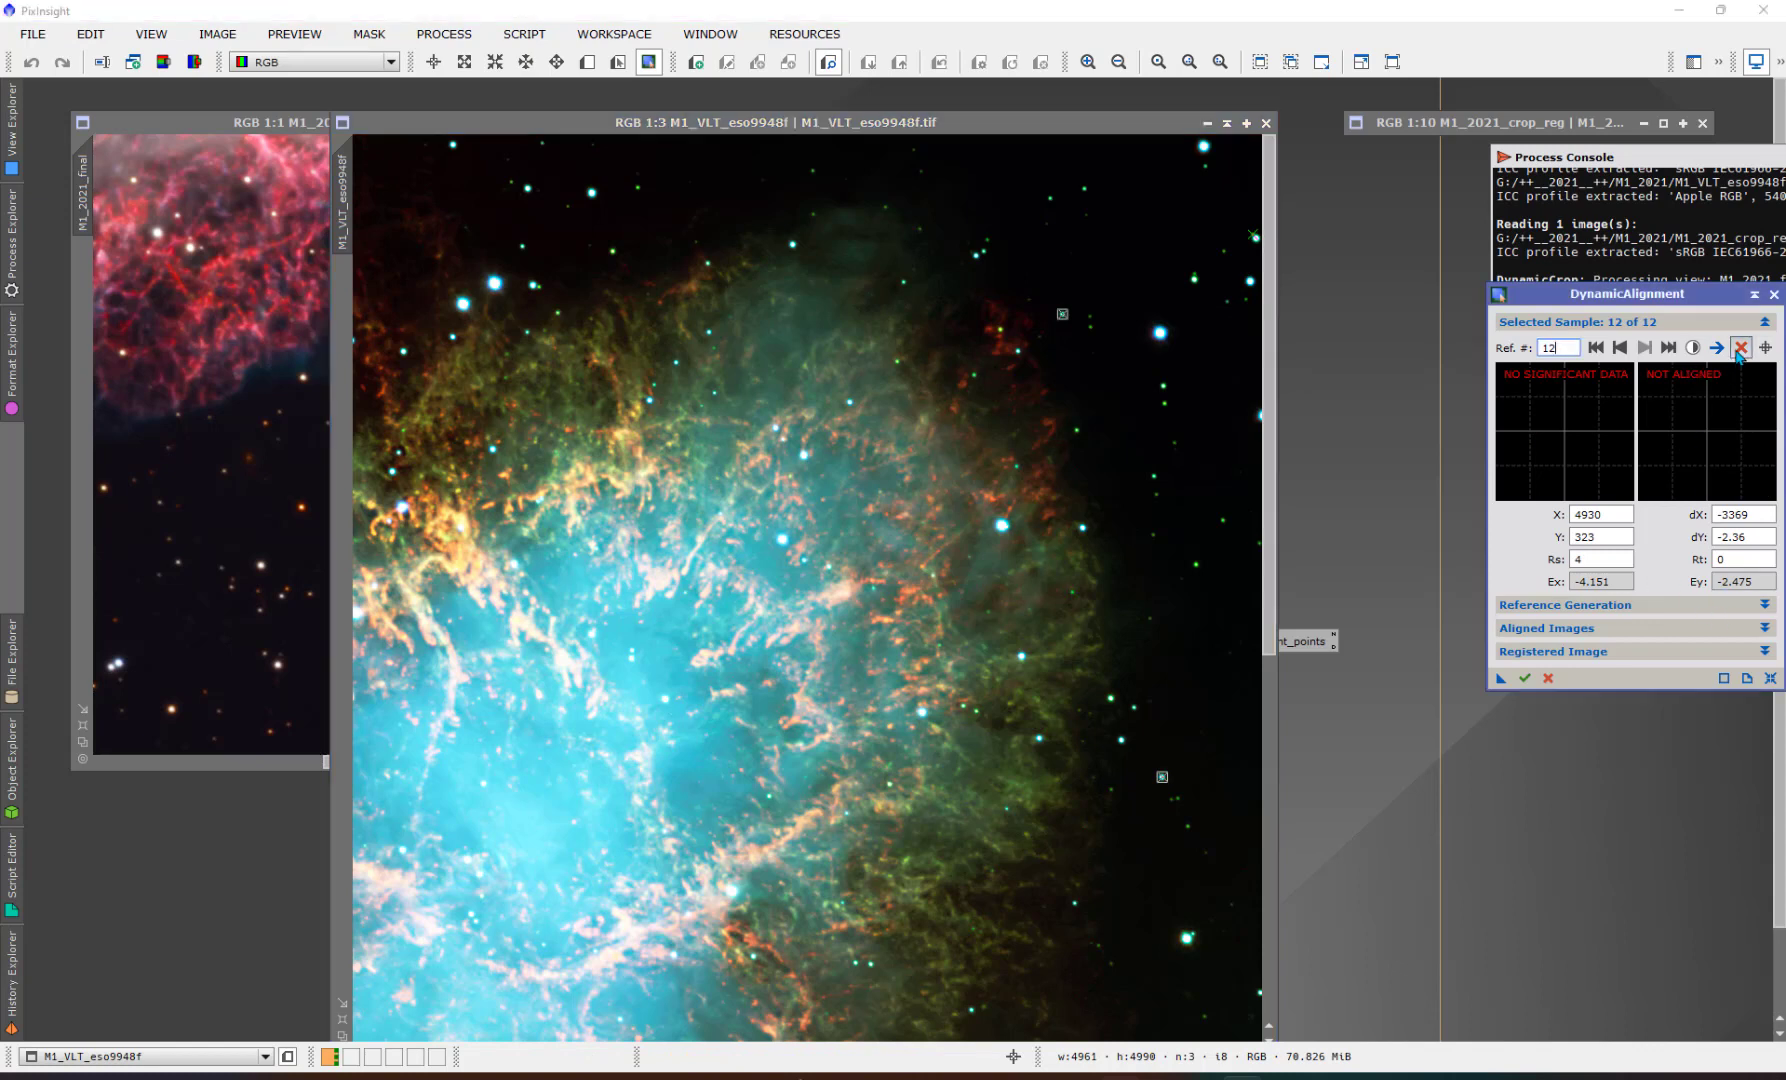
pyautogui.click(1257, 242)
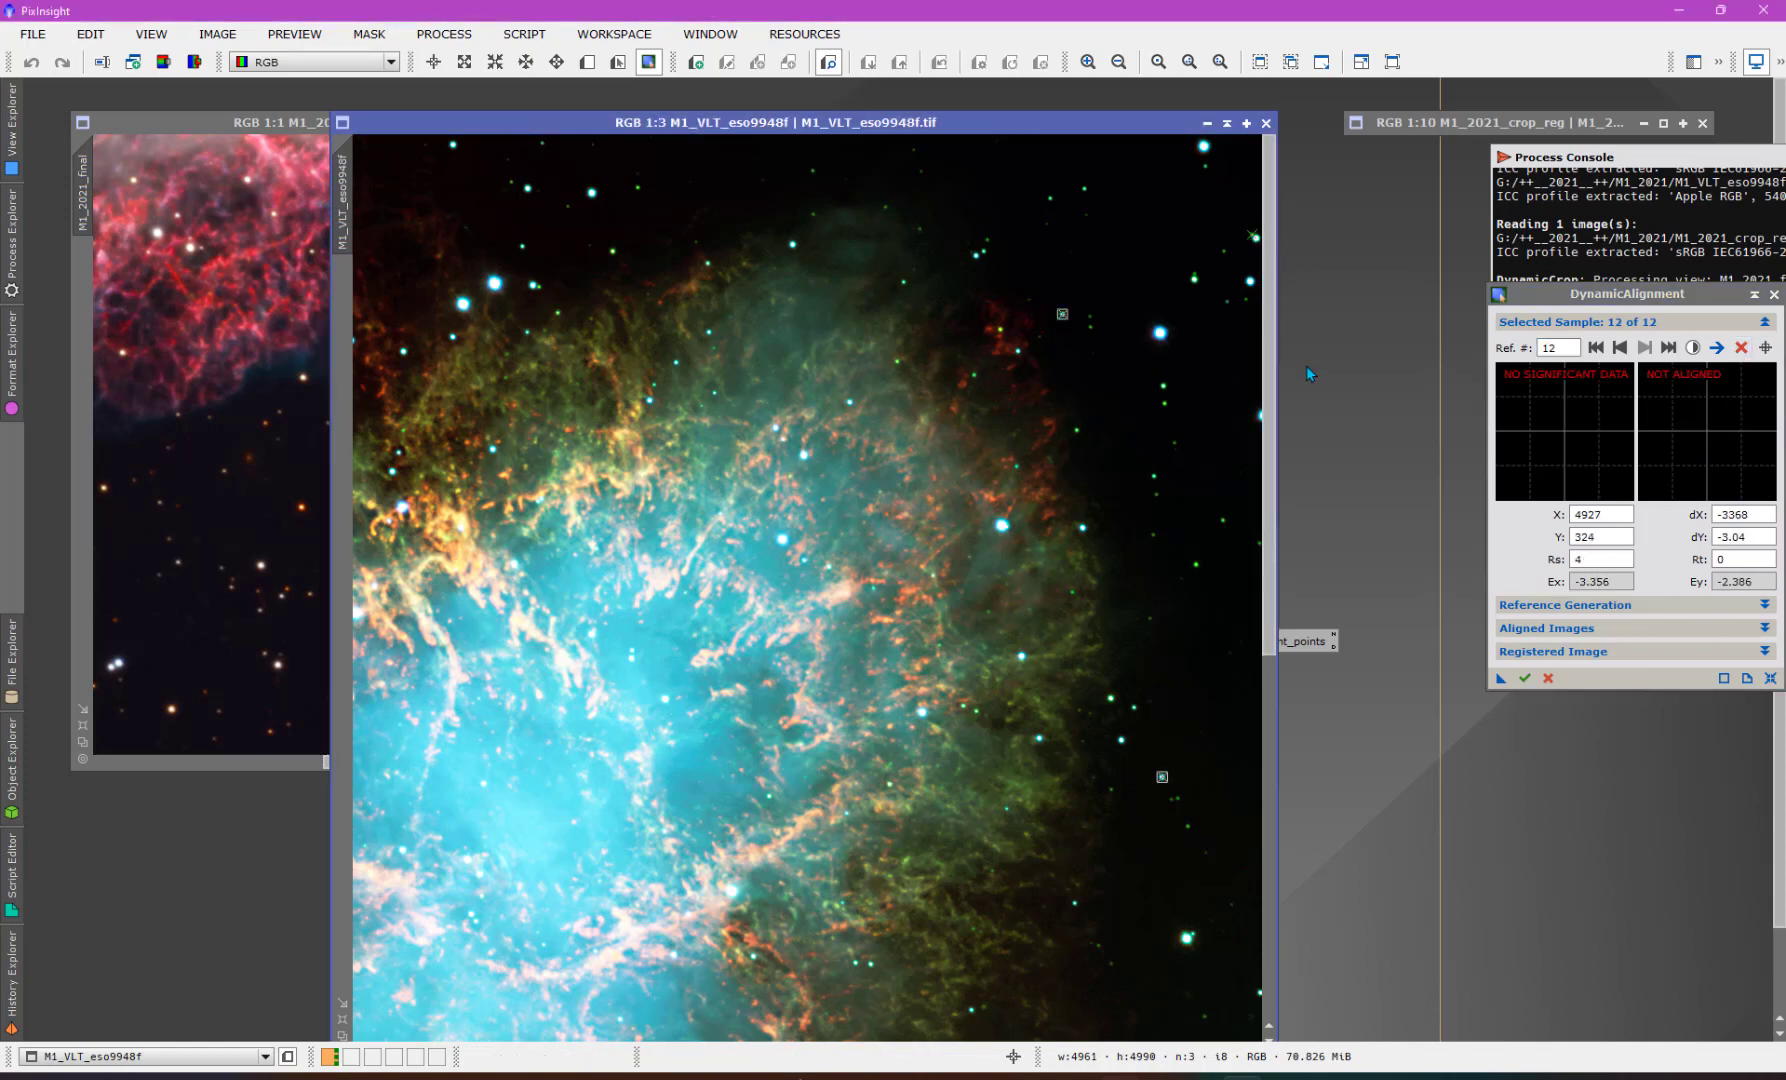
pyautogui.click(1741, 347)
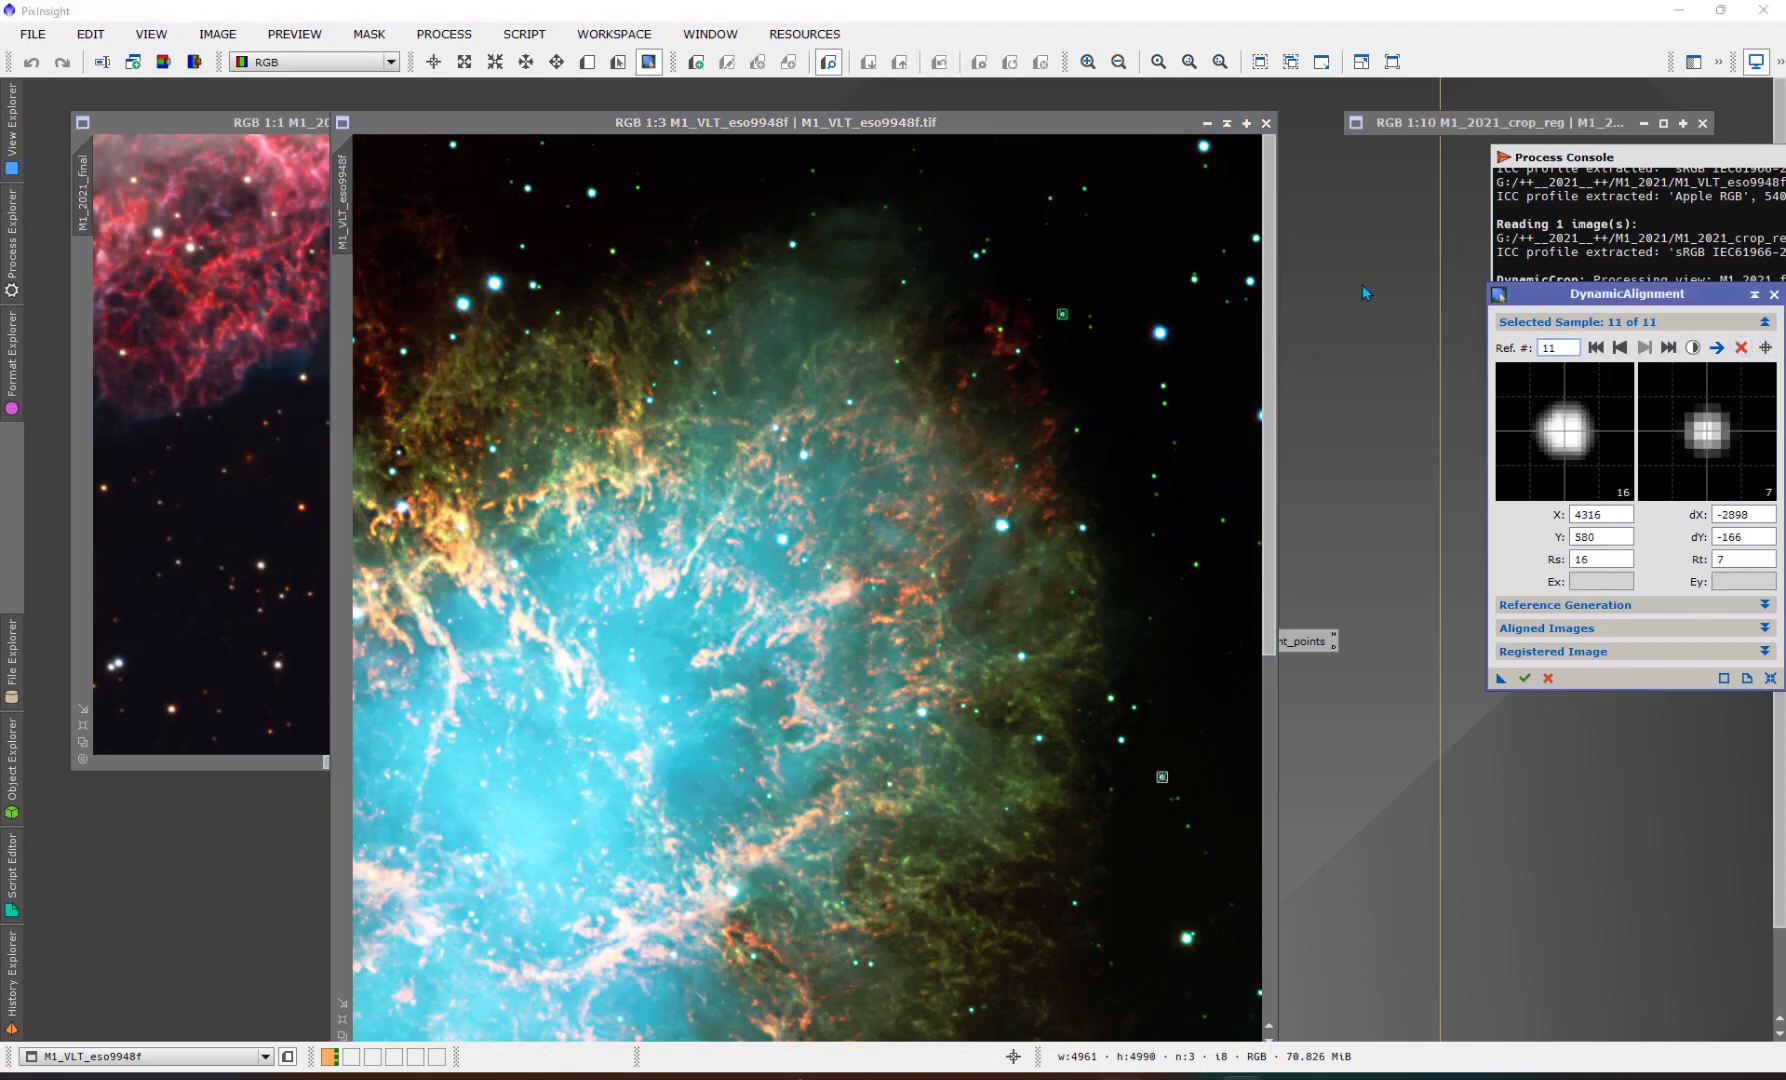
# - Replace the failed top-edge sample with samples 12 and 13 on upper-right and upper-left stars
pyautogui.click(1203, 146)
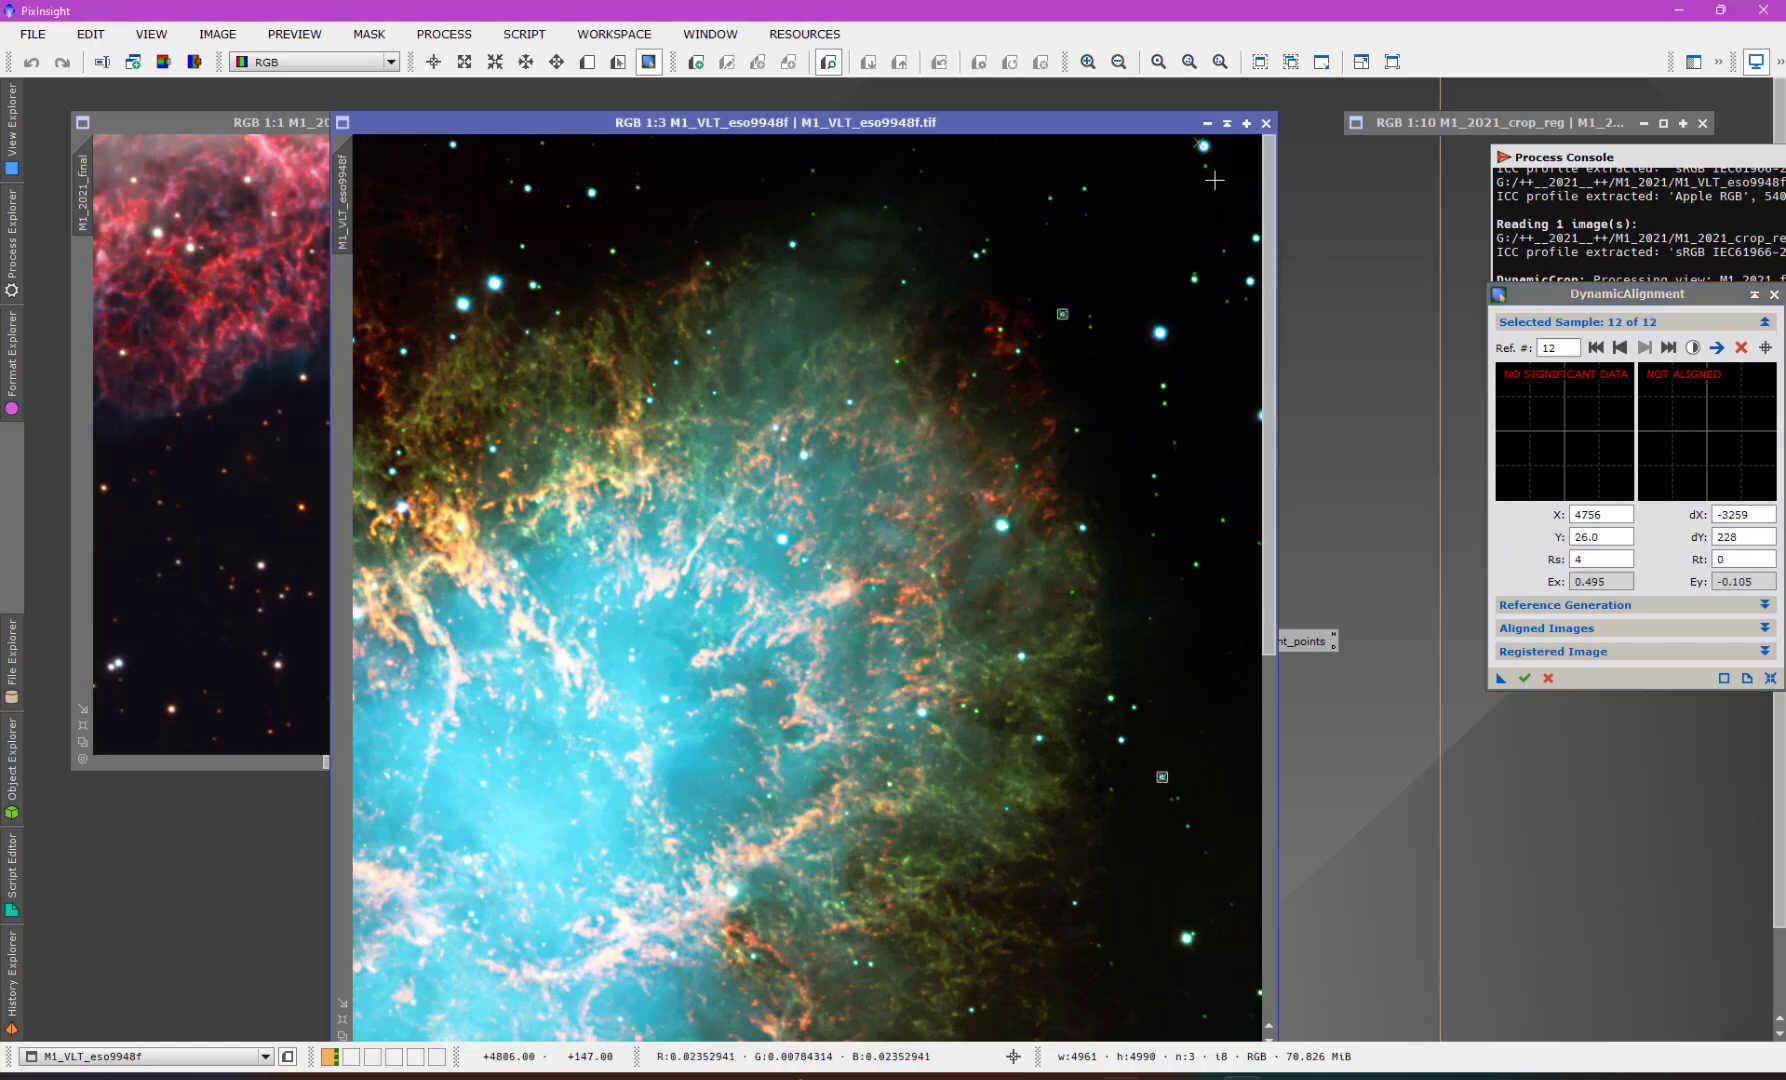
pyautogui.click(1741, 347)
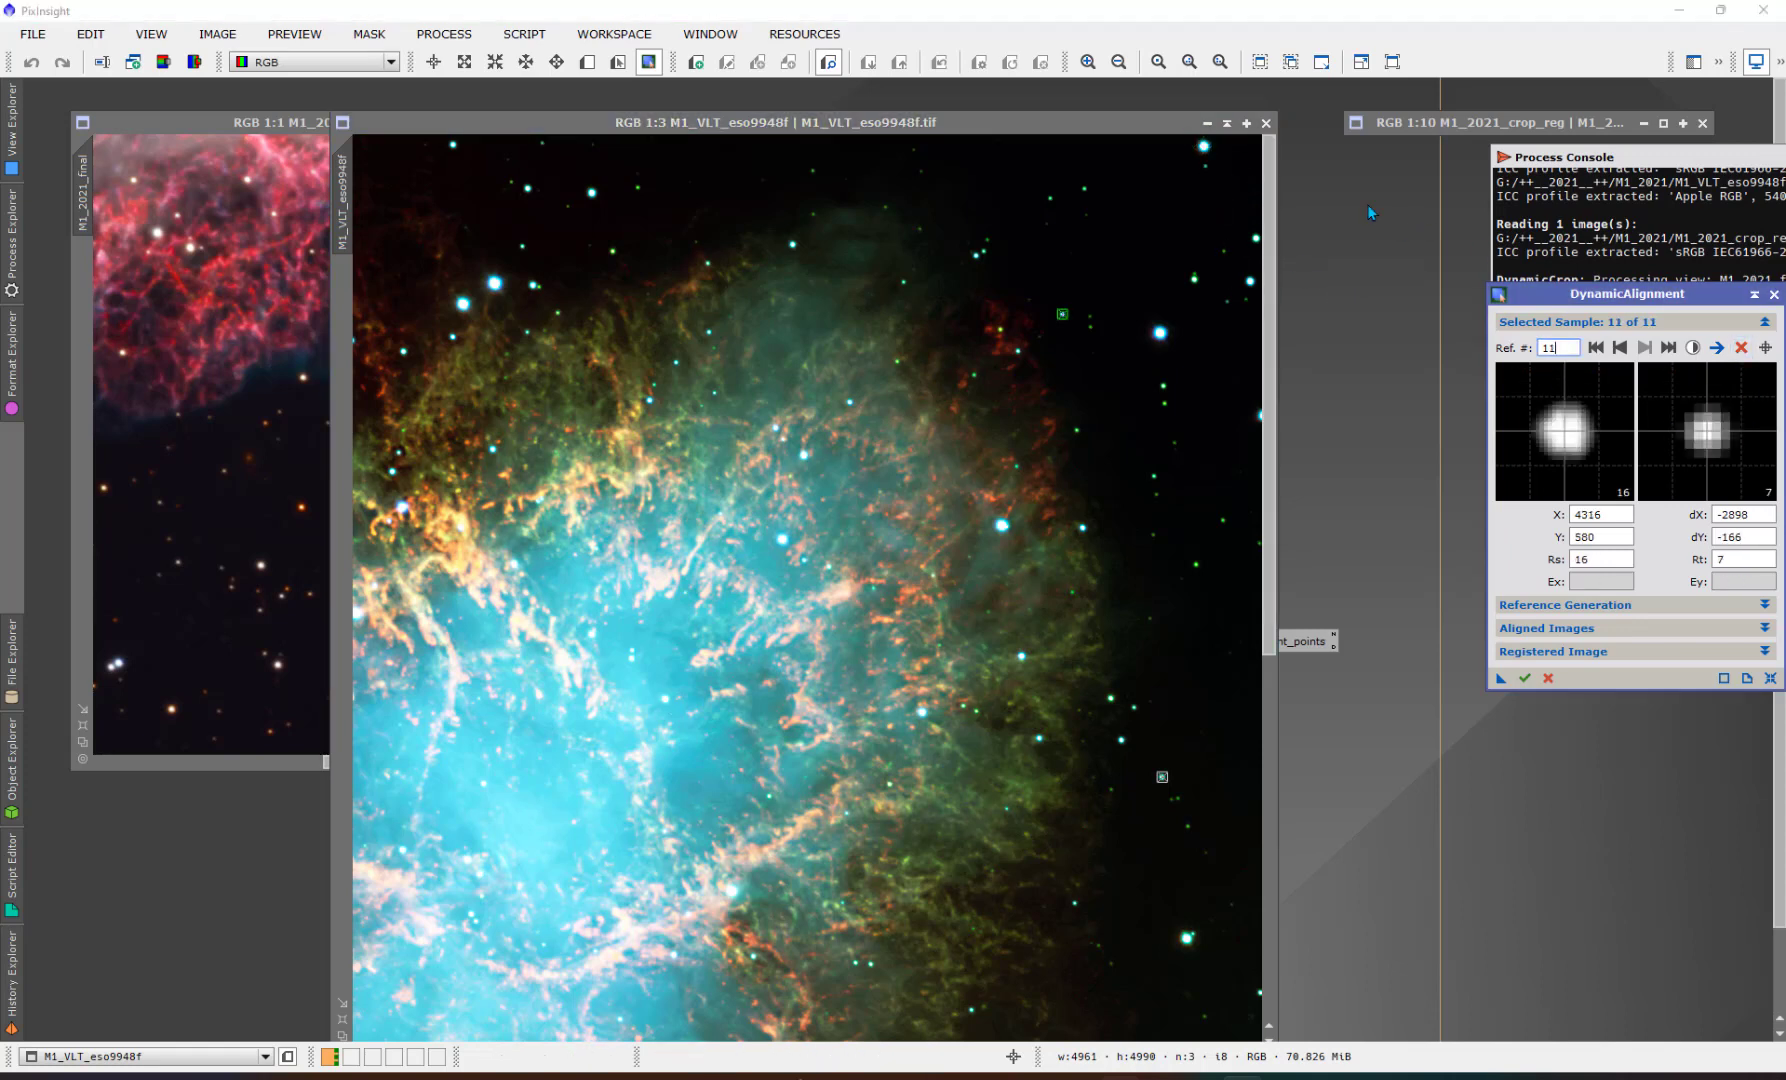
pyautogui.click(1205, 148)
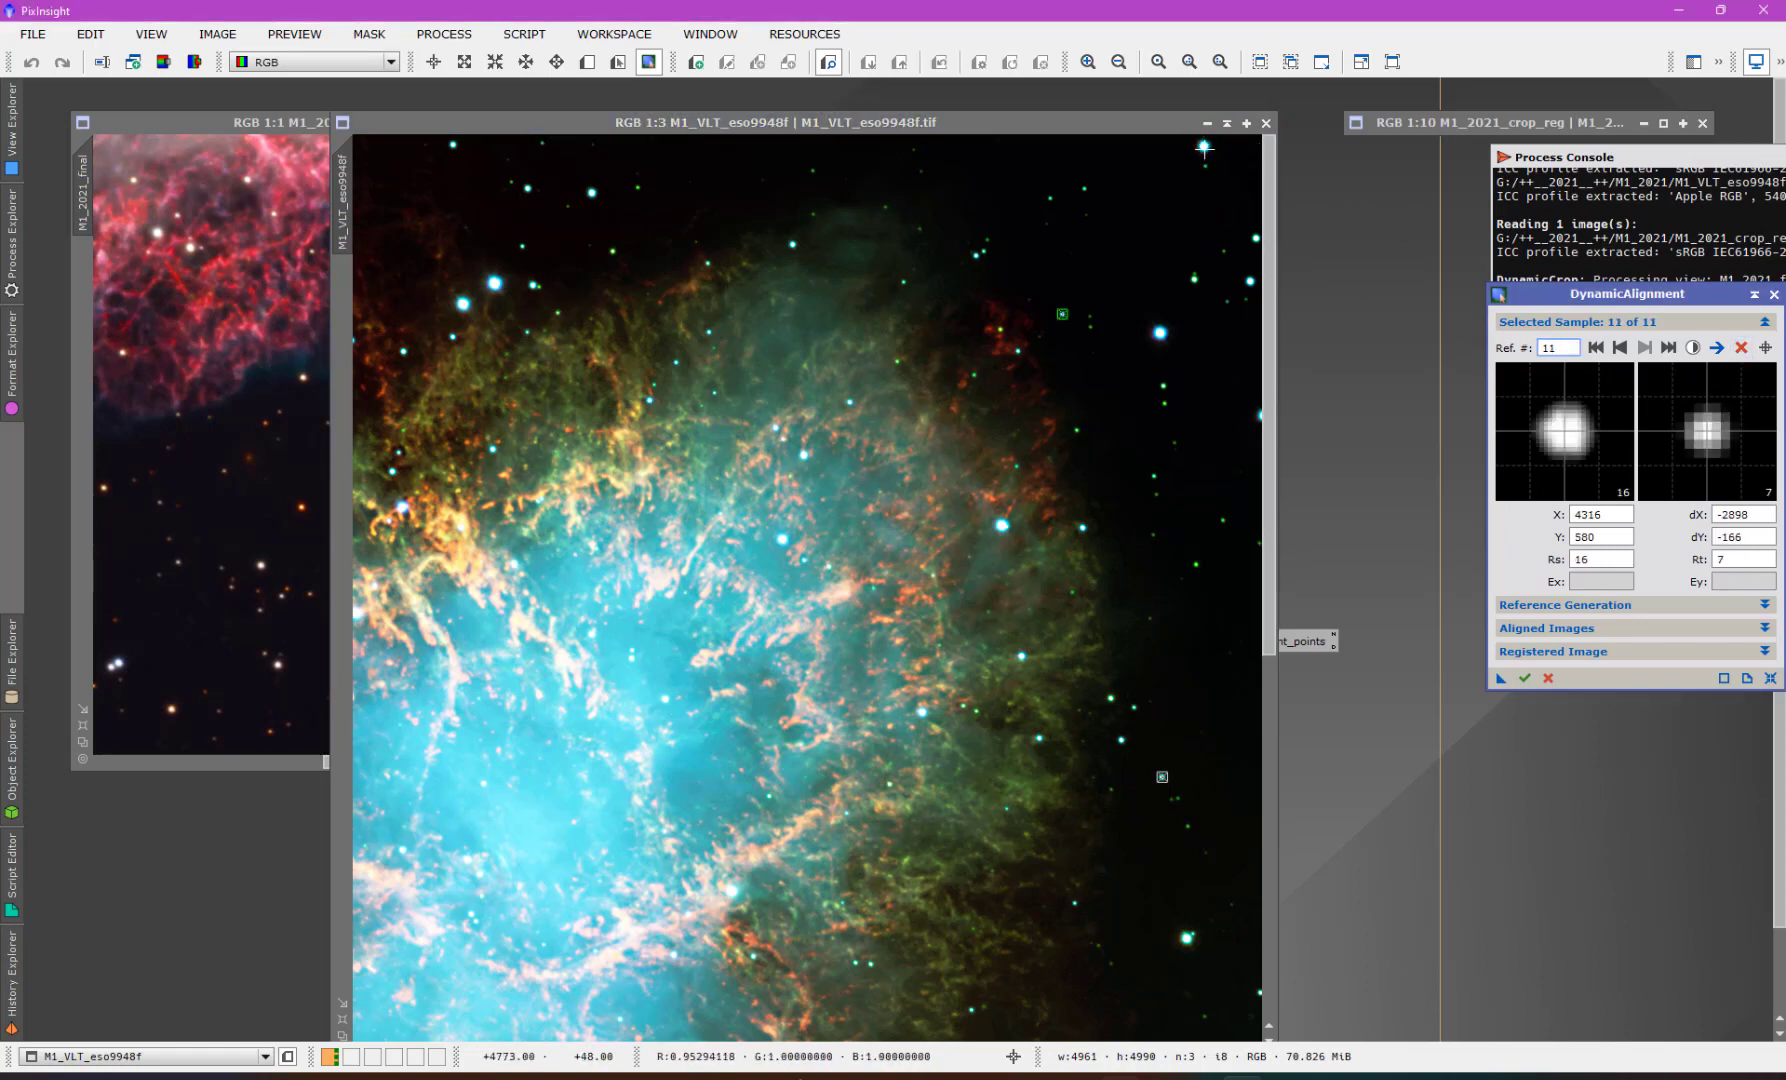
pyautogui.click(1741, 347)
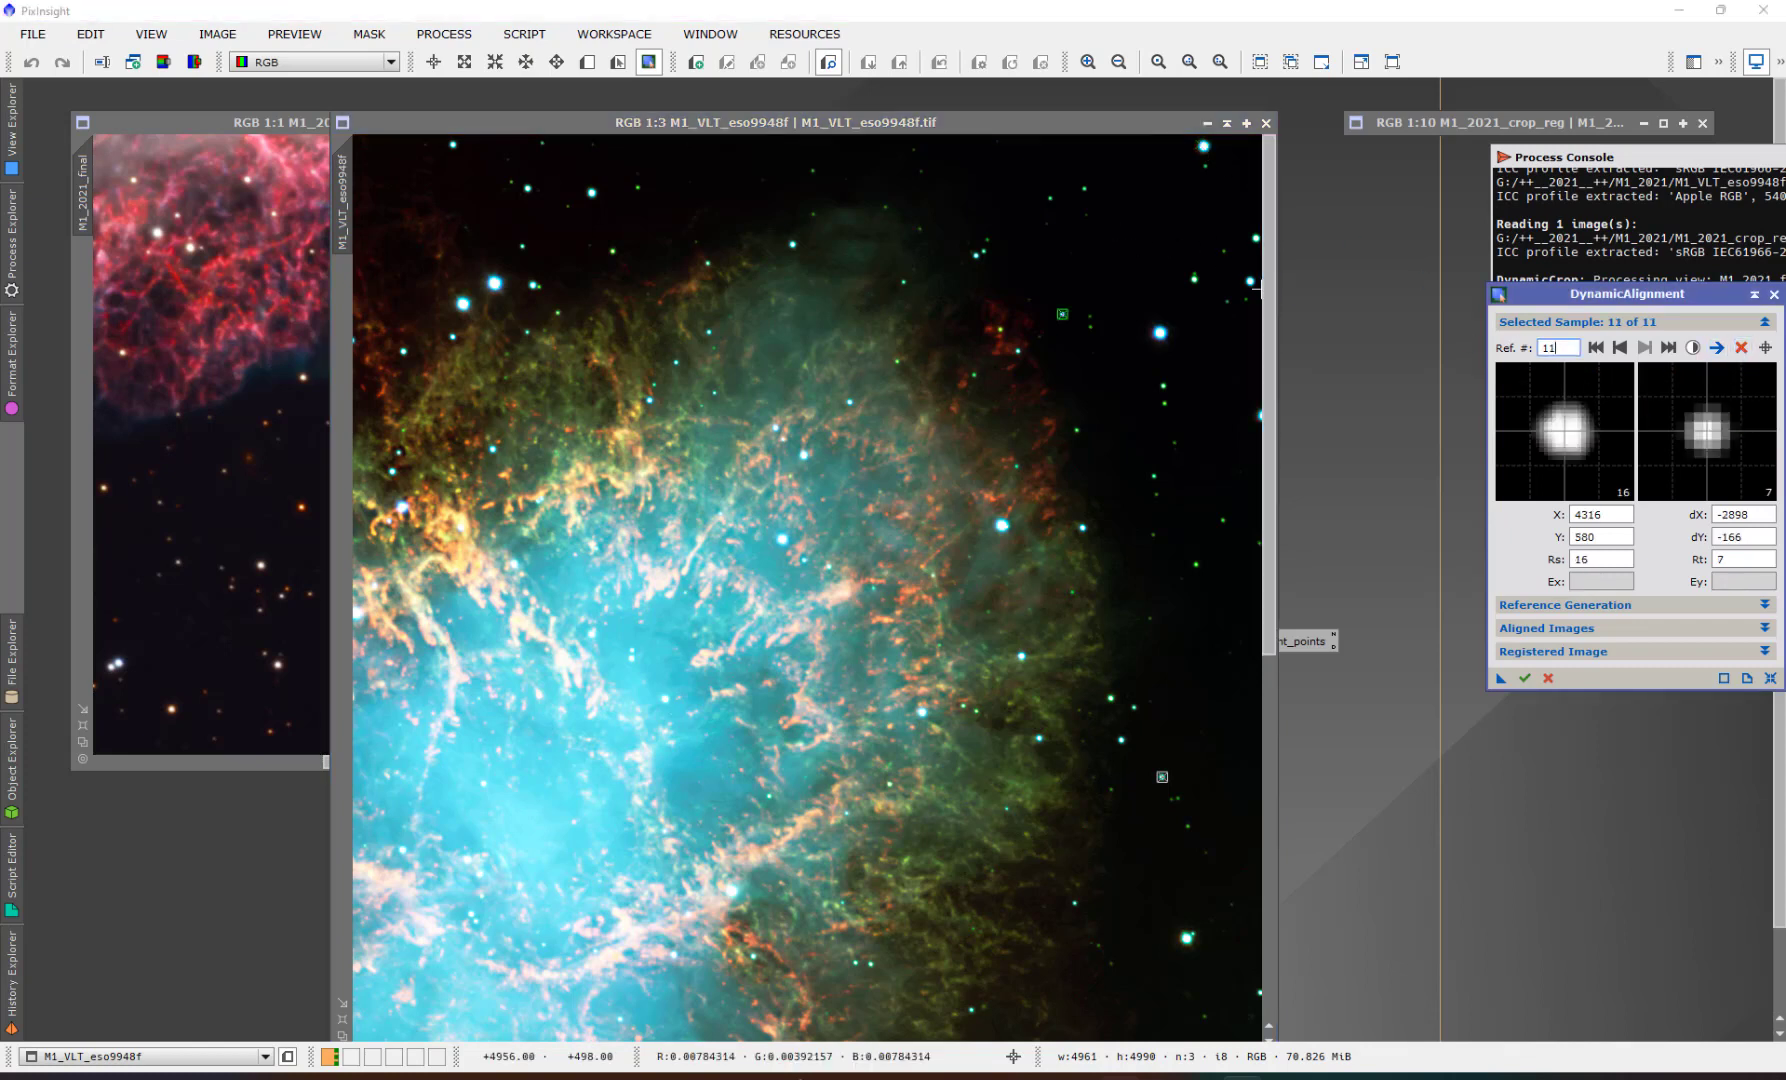
pyautogui.click(1255, 287)
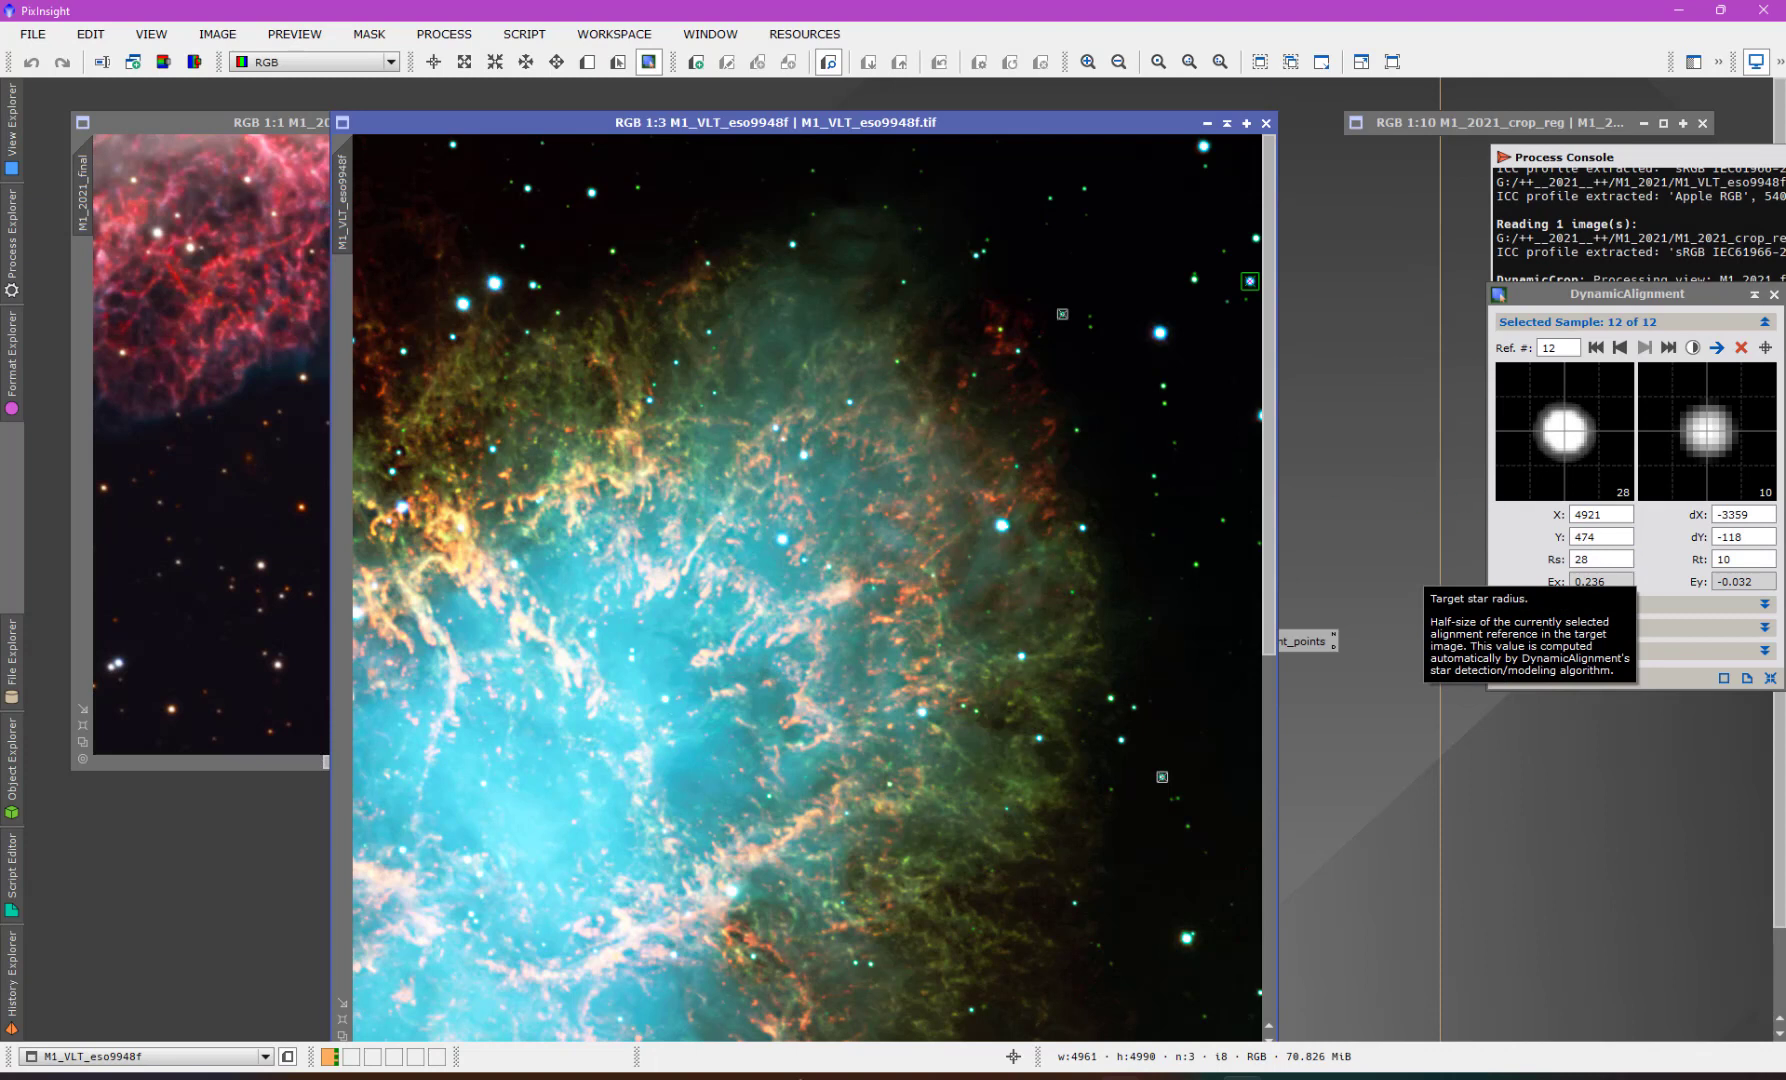
pyautogui.click(589, 193)
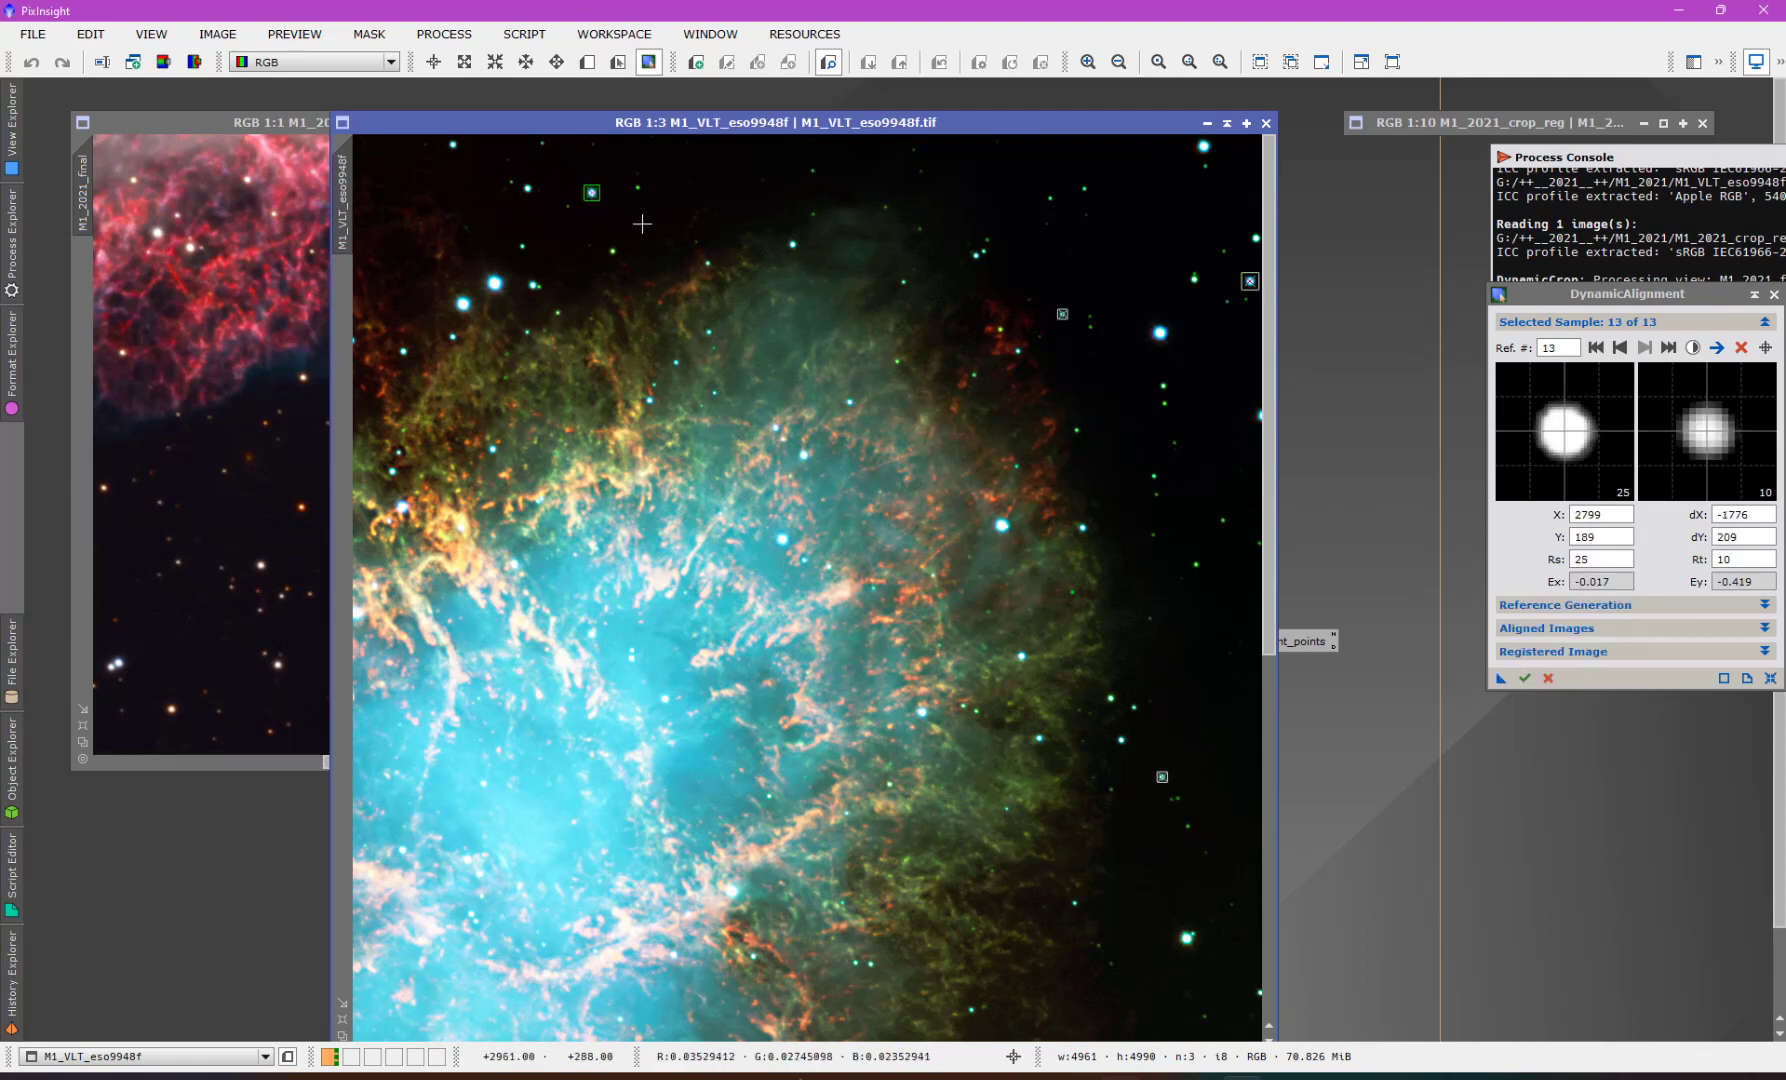
# - Show M1_2021_final in front at the nebula's upper edge and move the DynamicAlignment panel off the console
pyautogui.click(300, 128)
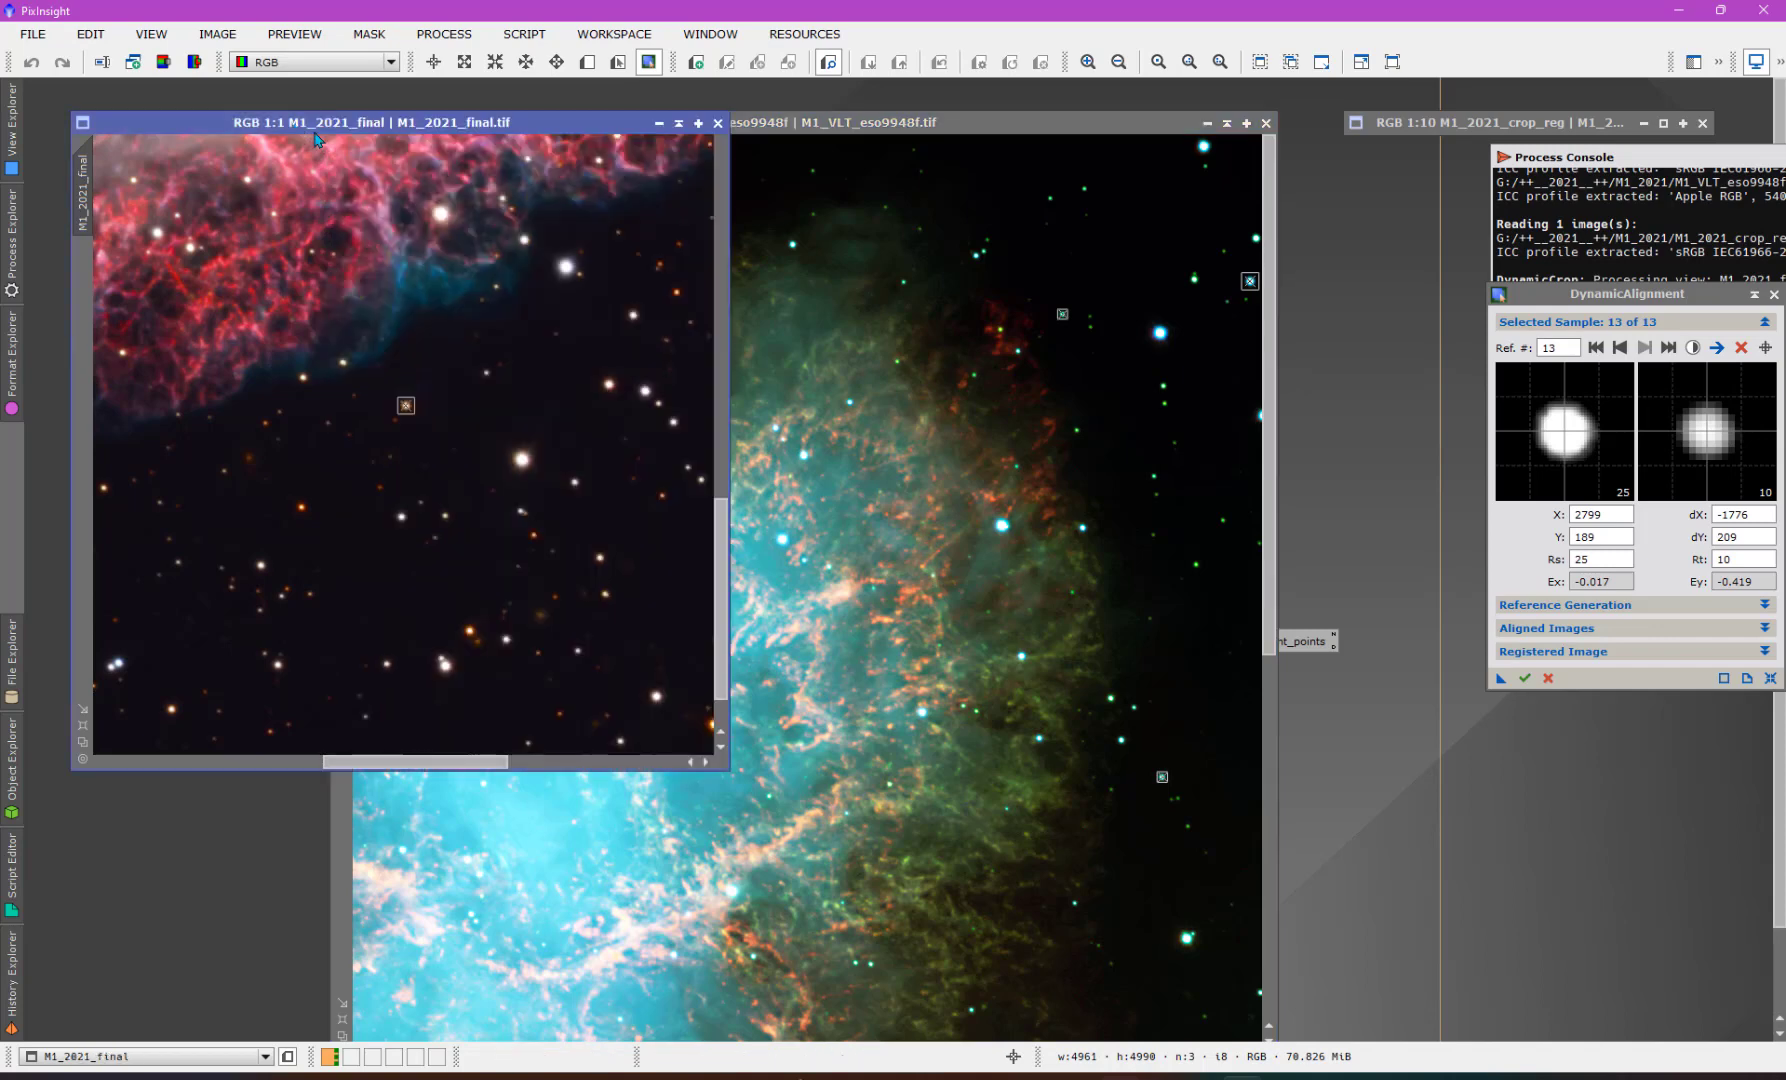
pyautogui.moveTo(720, 545); pyautogui.dragTo(720, 224)
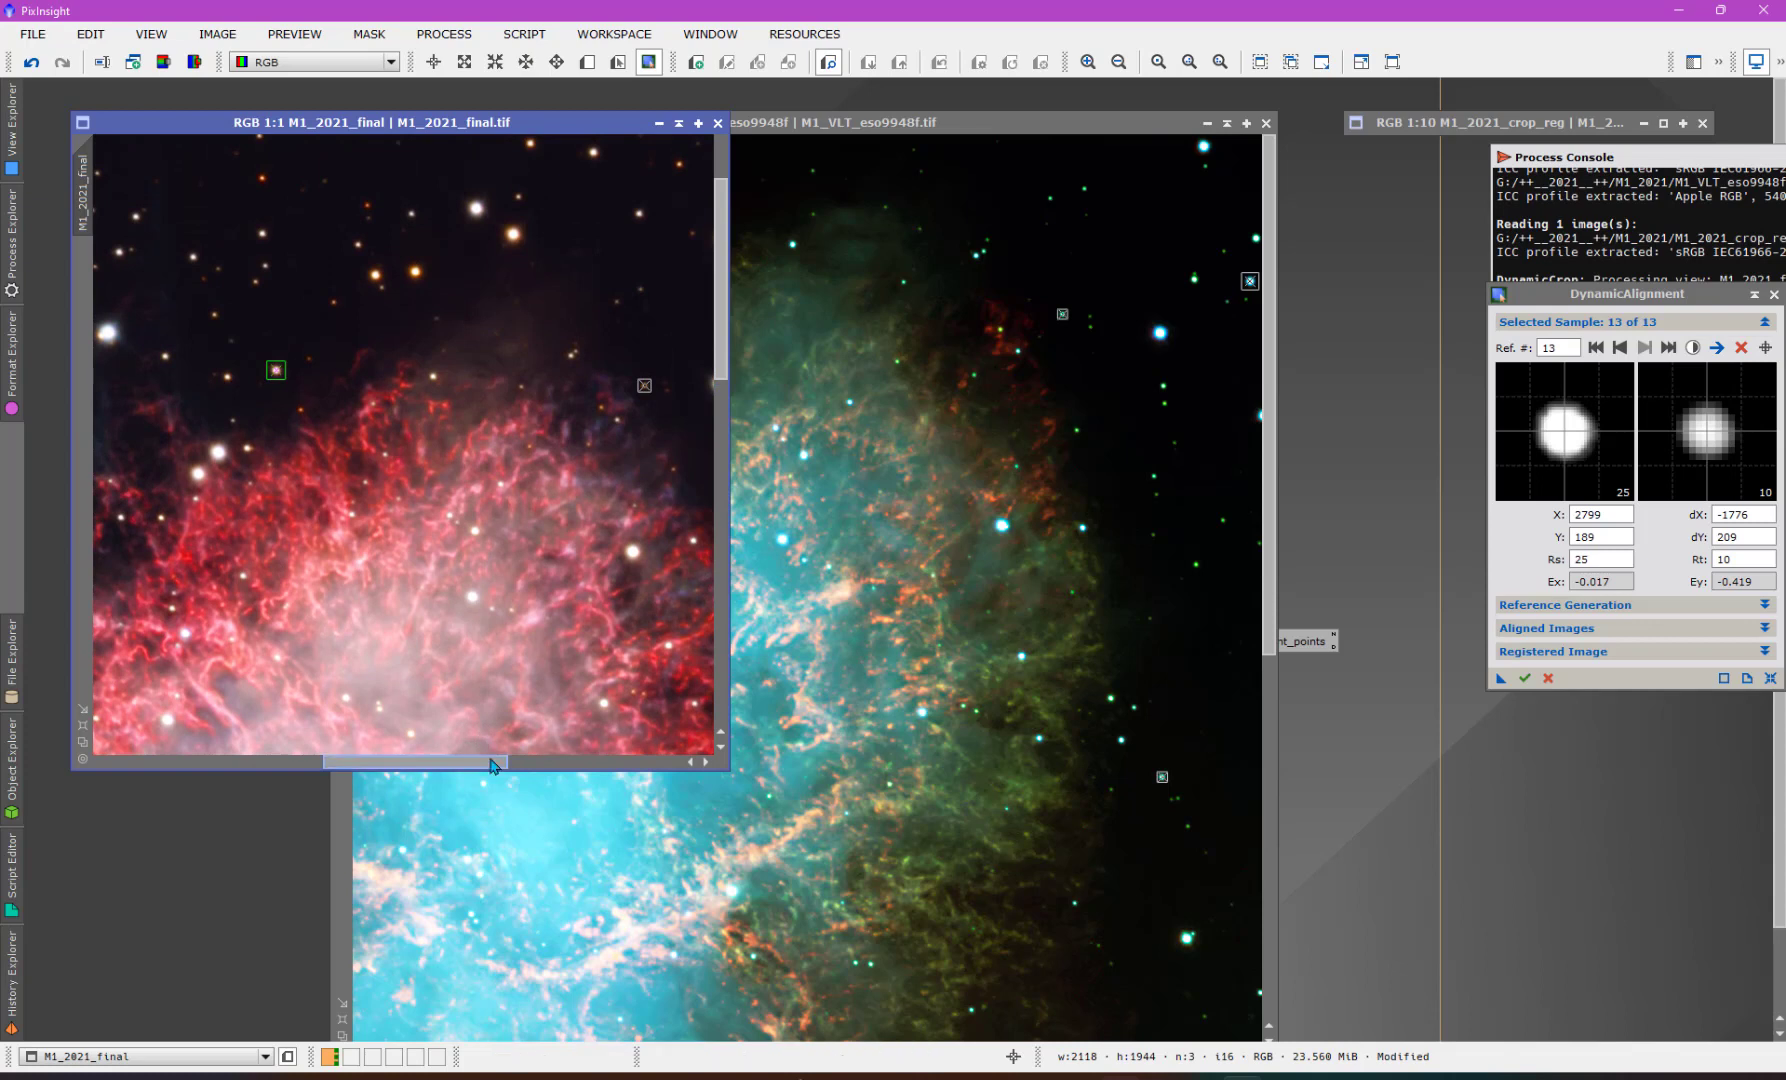
pyautogui.moveTo(492, 765); pyautogui.dragTo(616, 605)
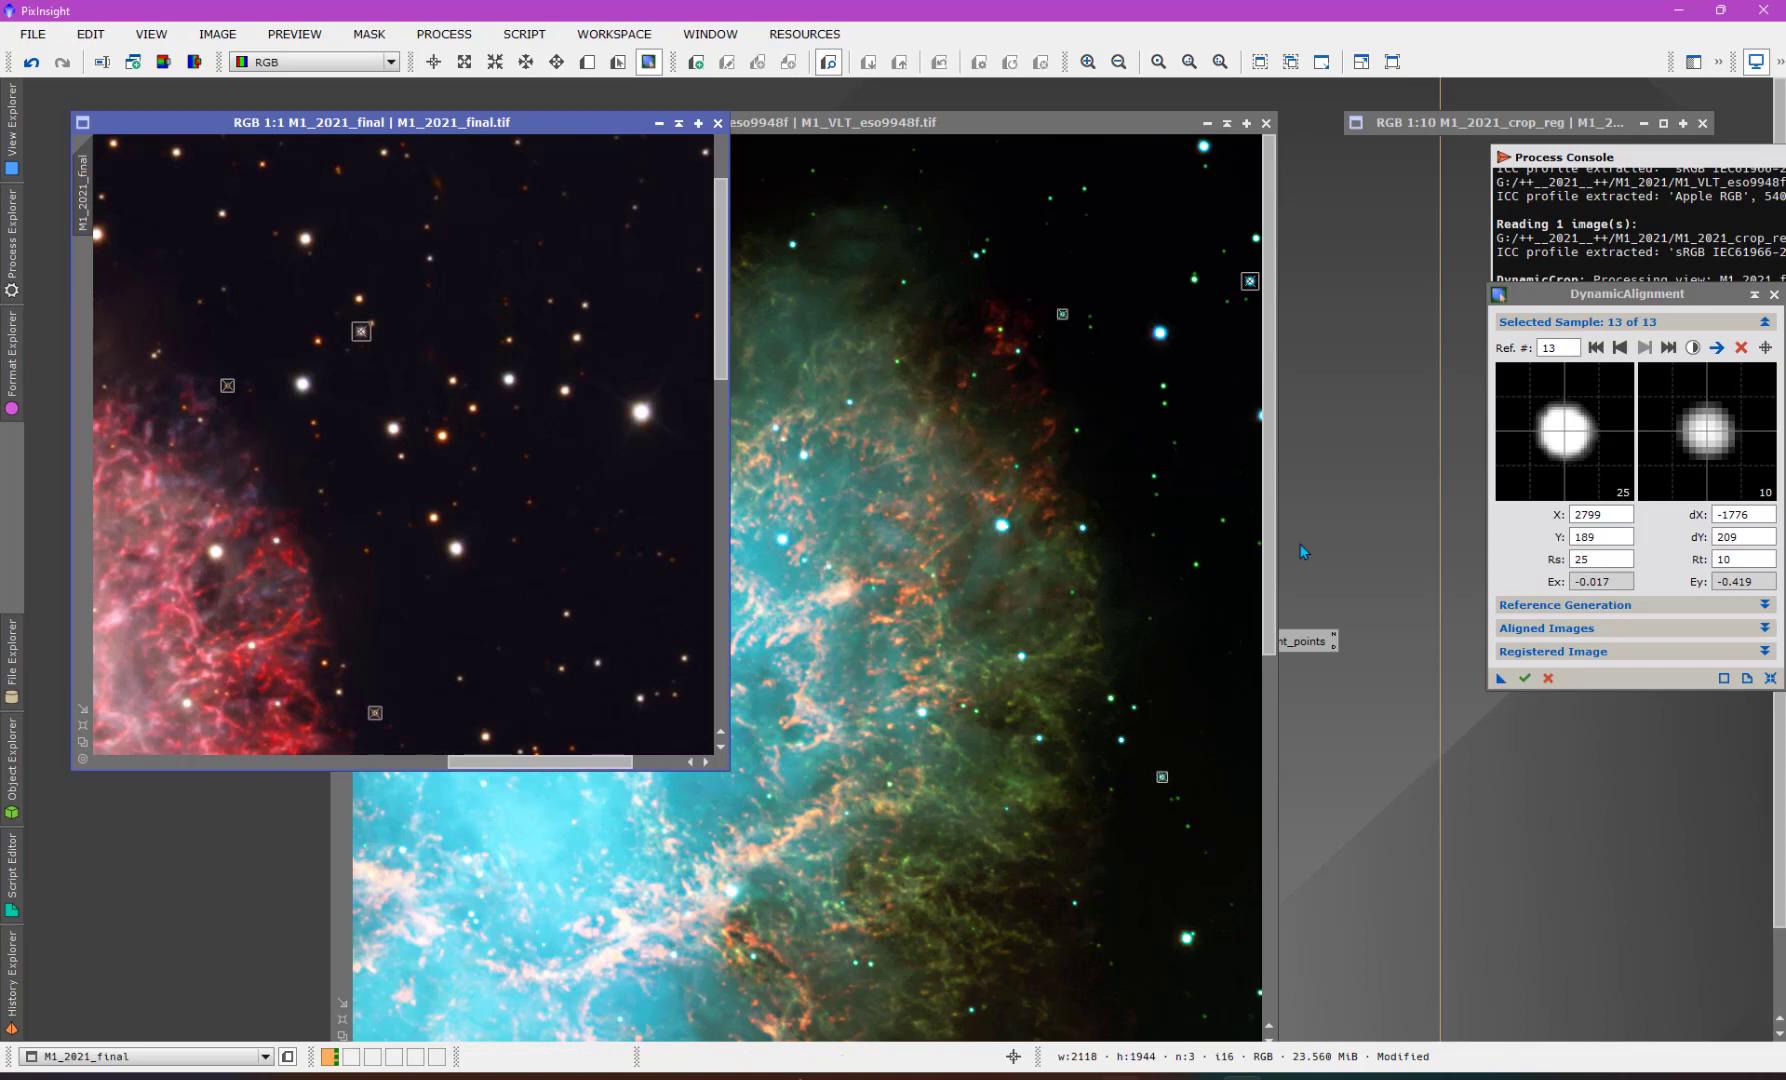
pyautogui.click(1255, 478)
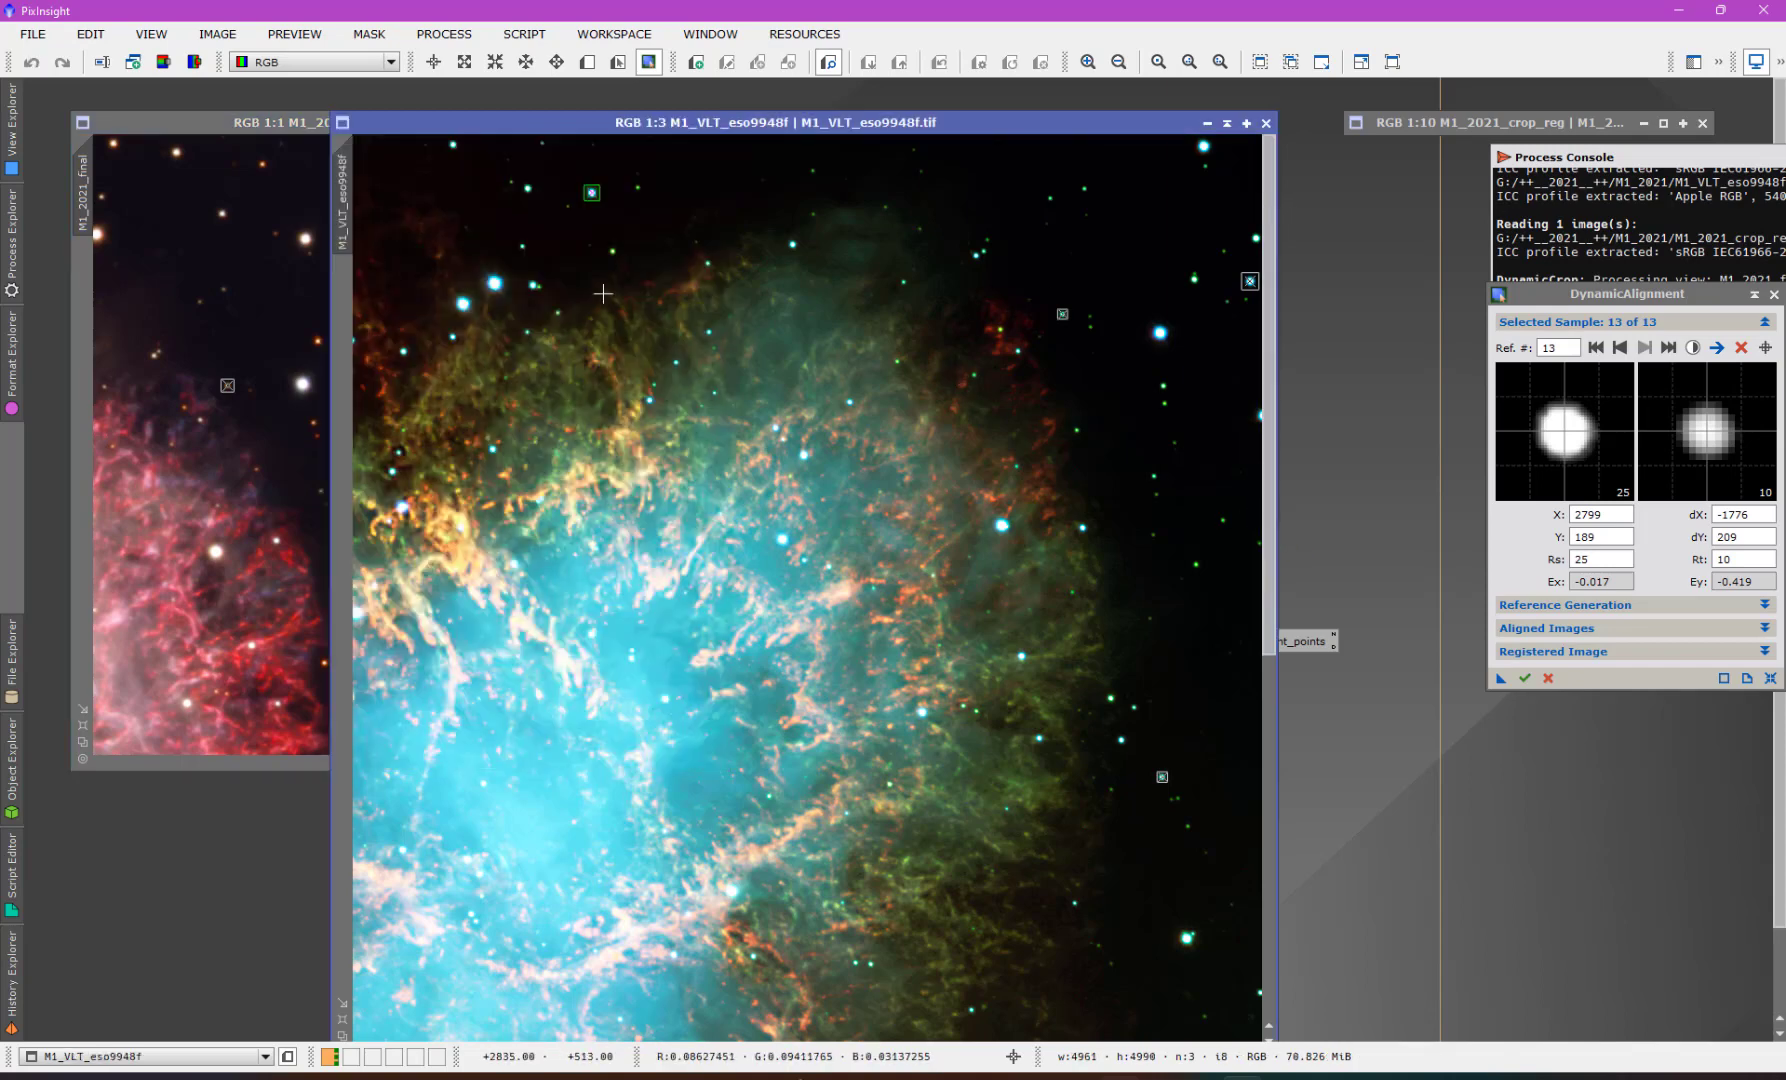
pyautogui.click(187, 429)
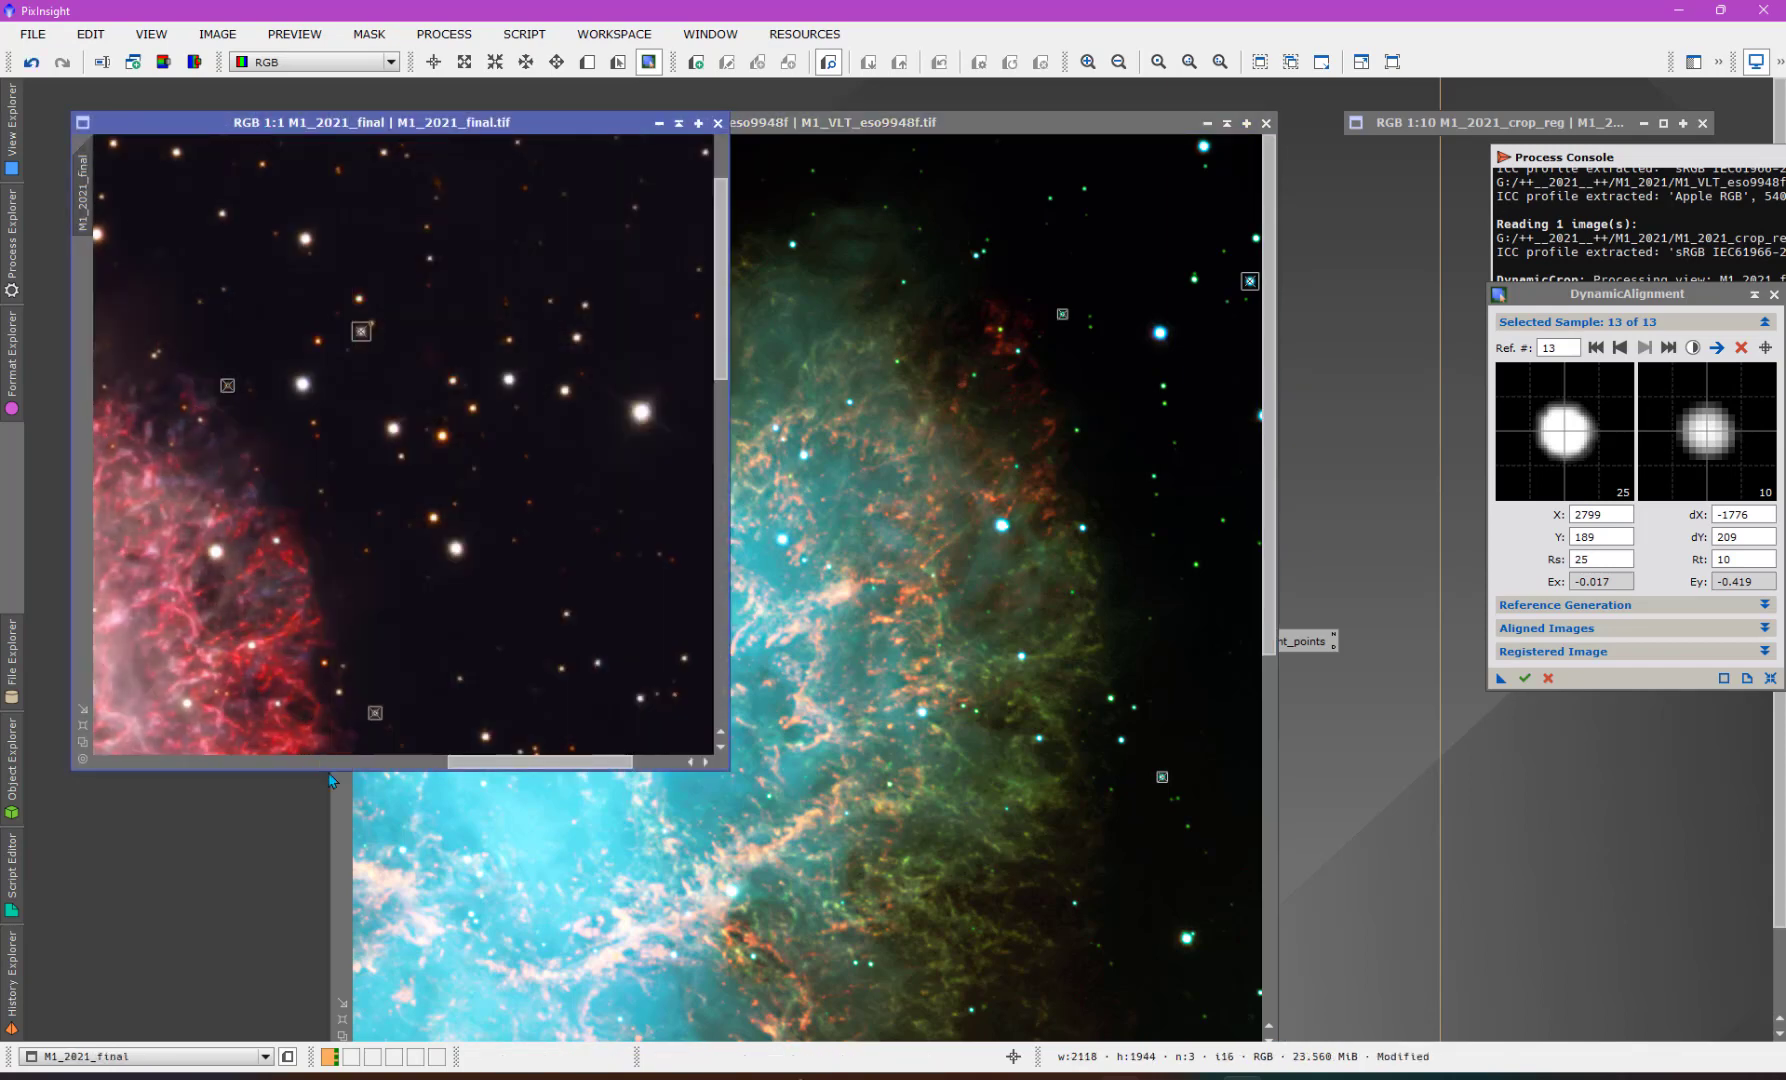
pyautogui.moveTo(462, 764); pyautogui.dragTo(383, 776)
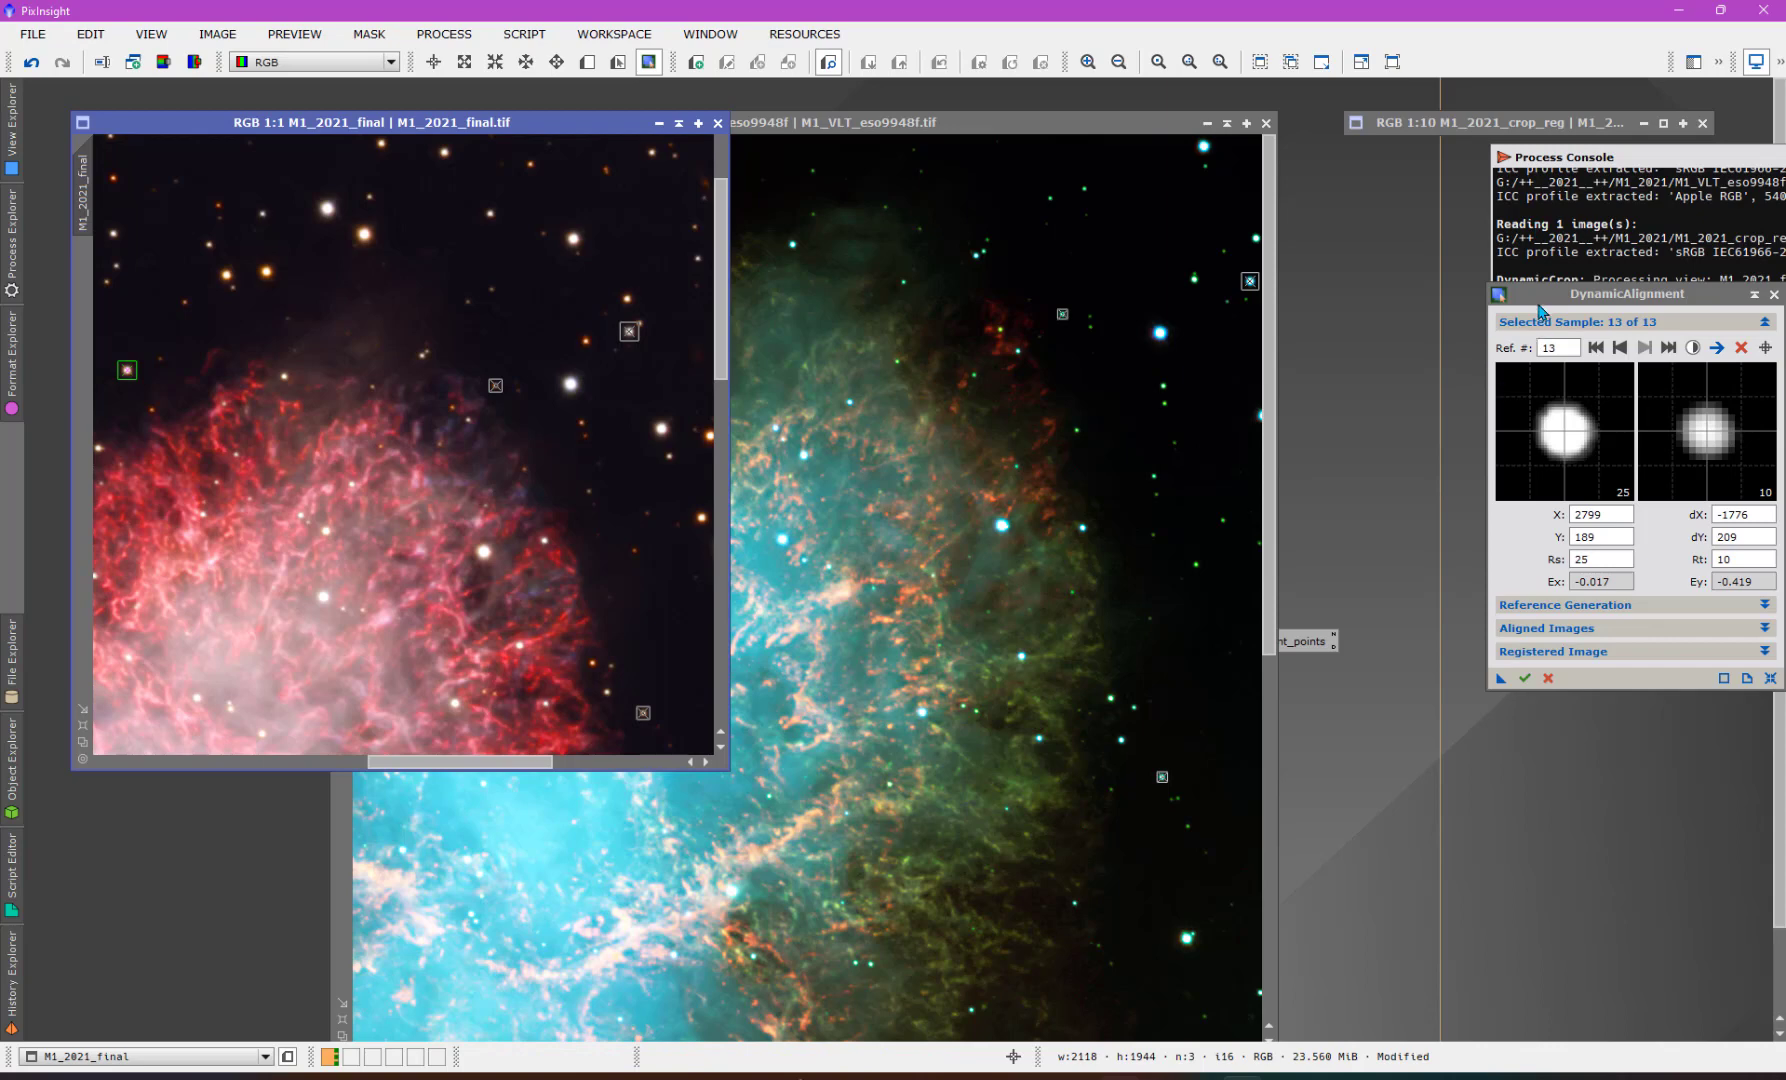
pyautogui.moveTo(1538, 304); pyautogui.dragTo(1226, 208)
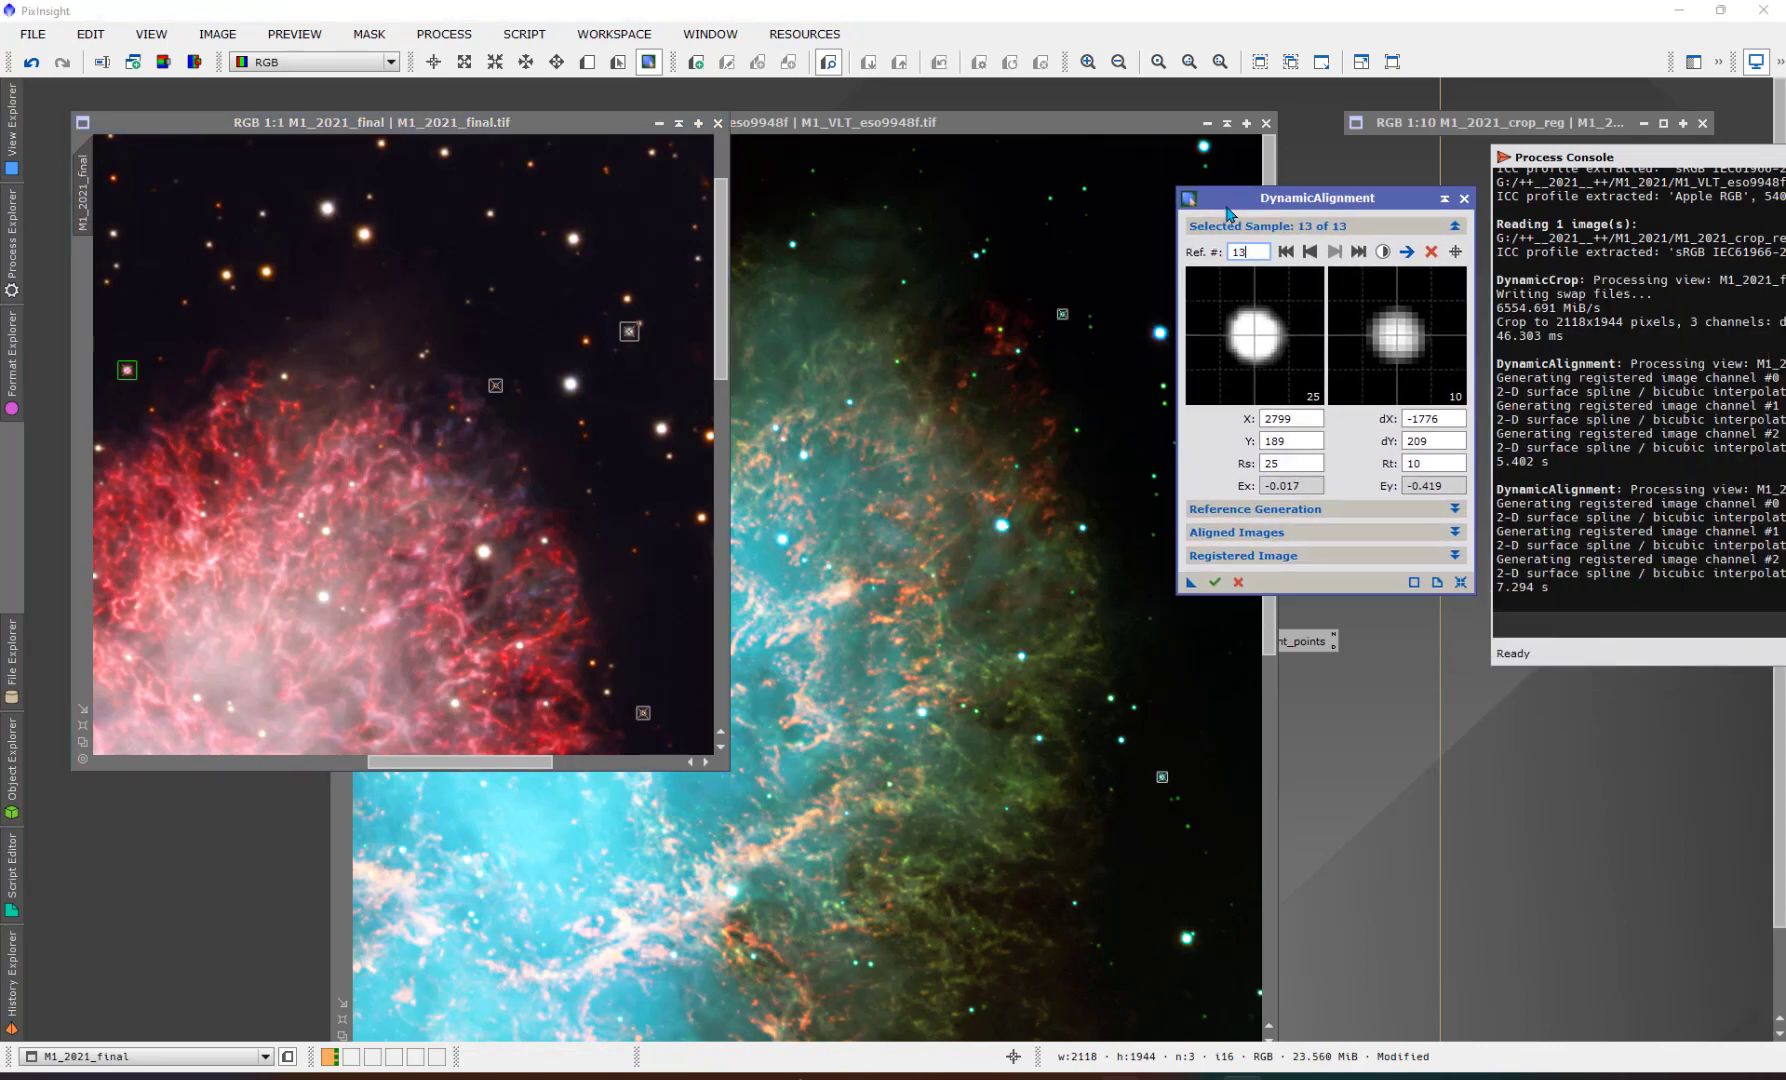
# - Run DynamicAlignment to create M1_2021_final_registered, then place it beside the VLT image
pyautogui.click(1213, 583)
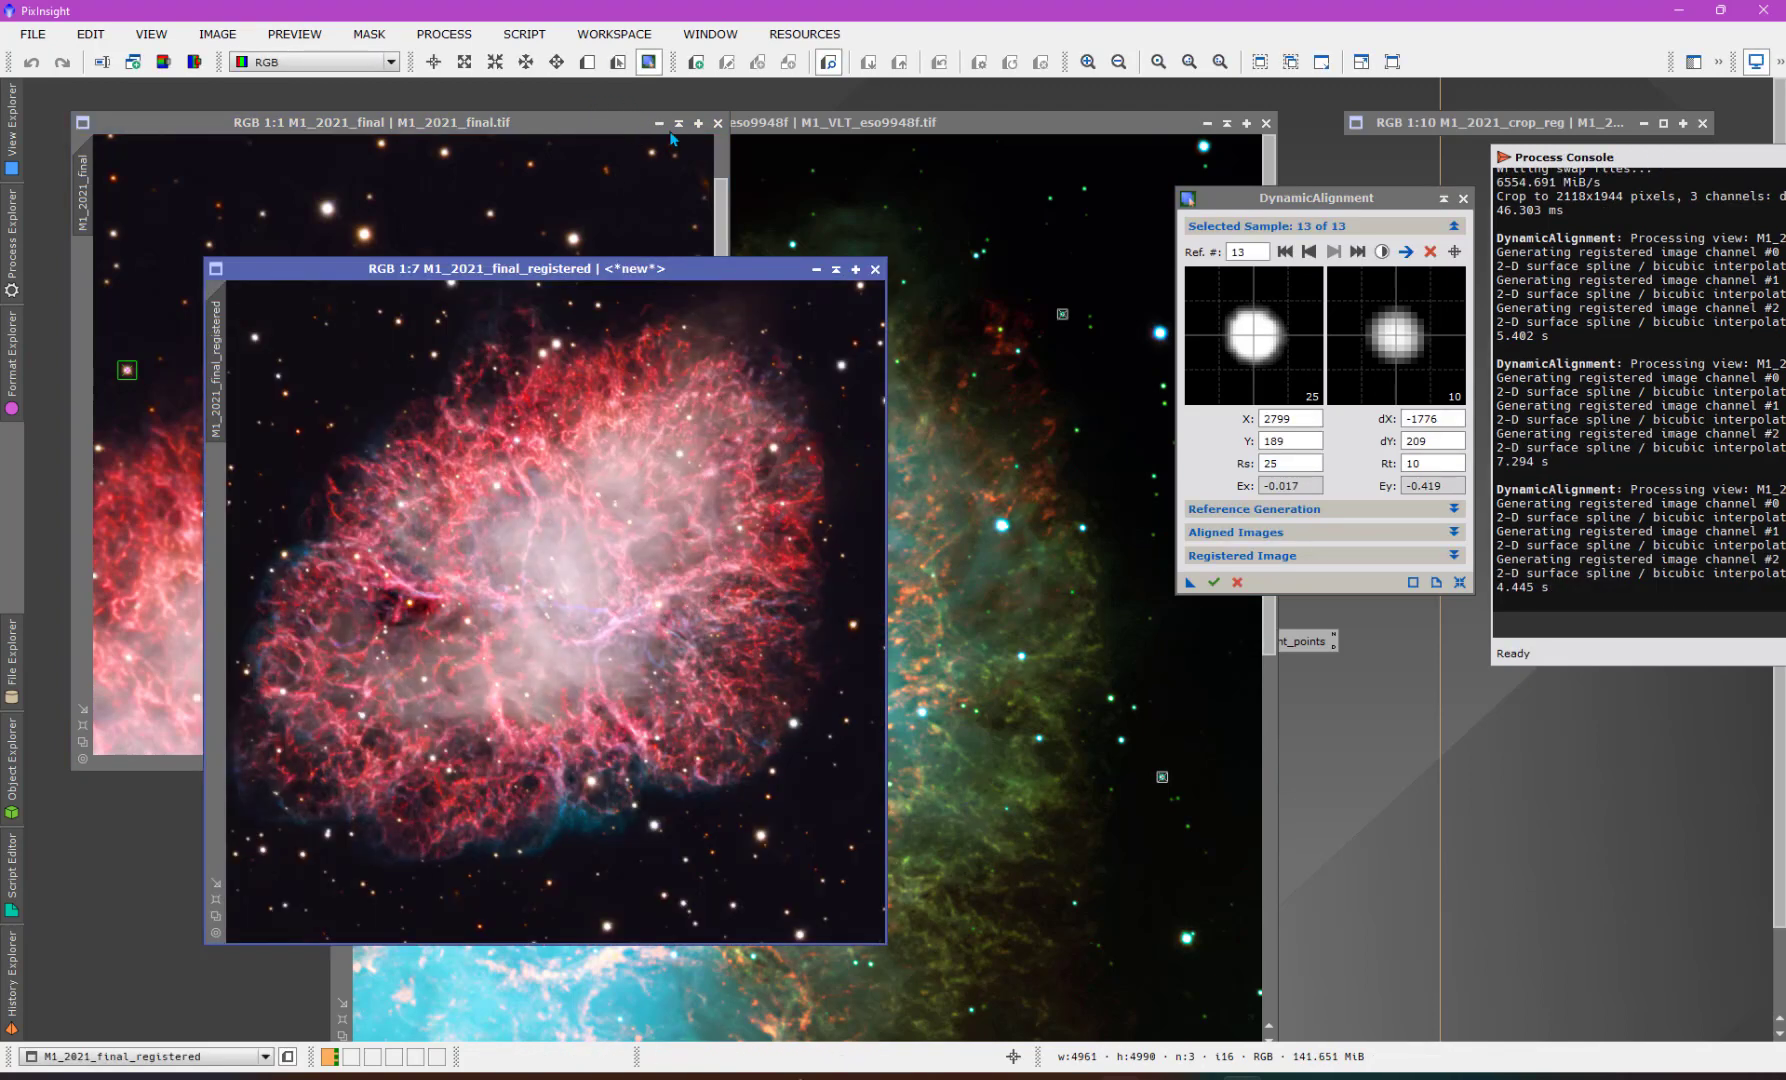
pyautogui.click(679, 124)
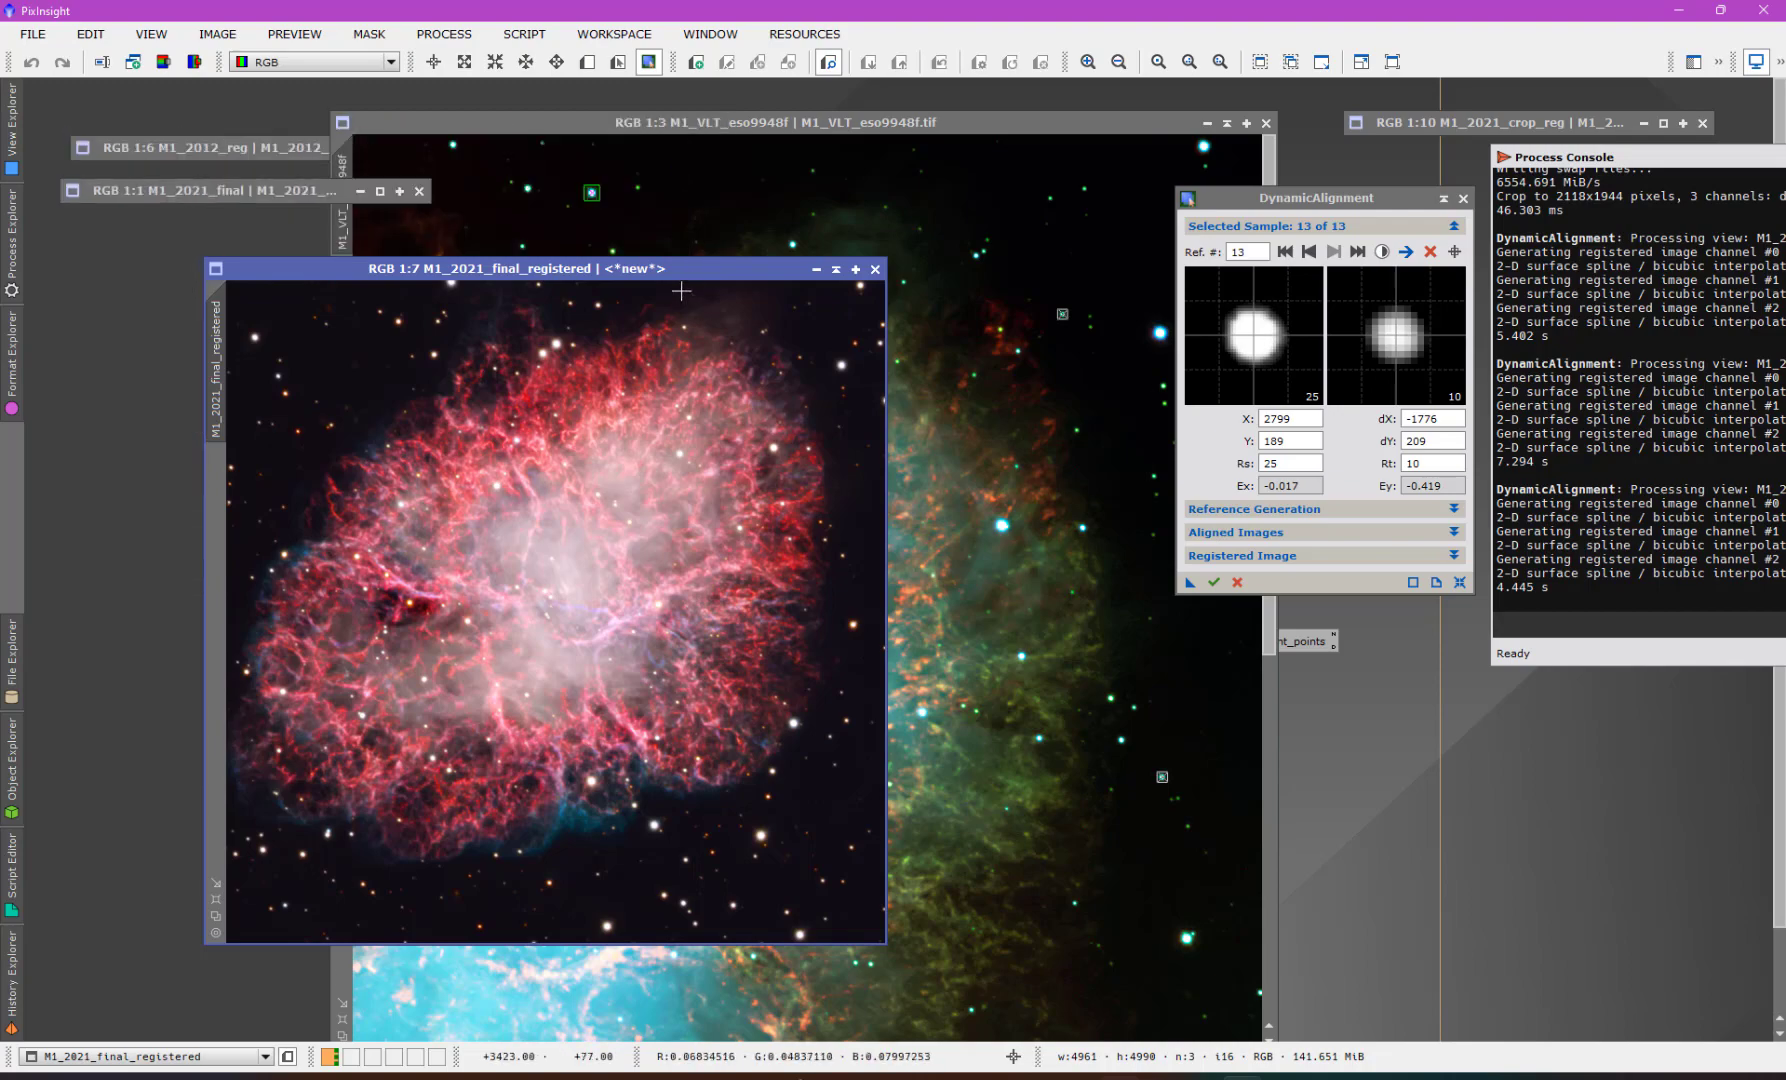
pyautogui.moveTo(692, 266); pyautogui.dragTo(922, 159)
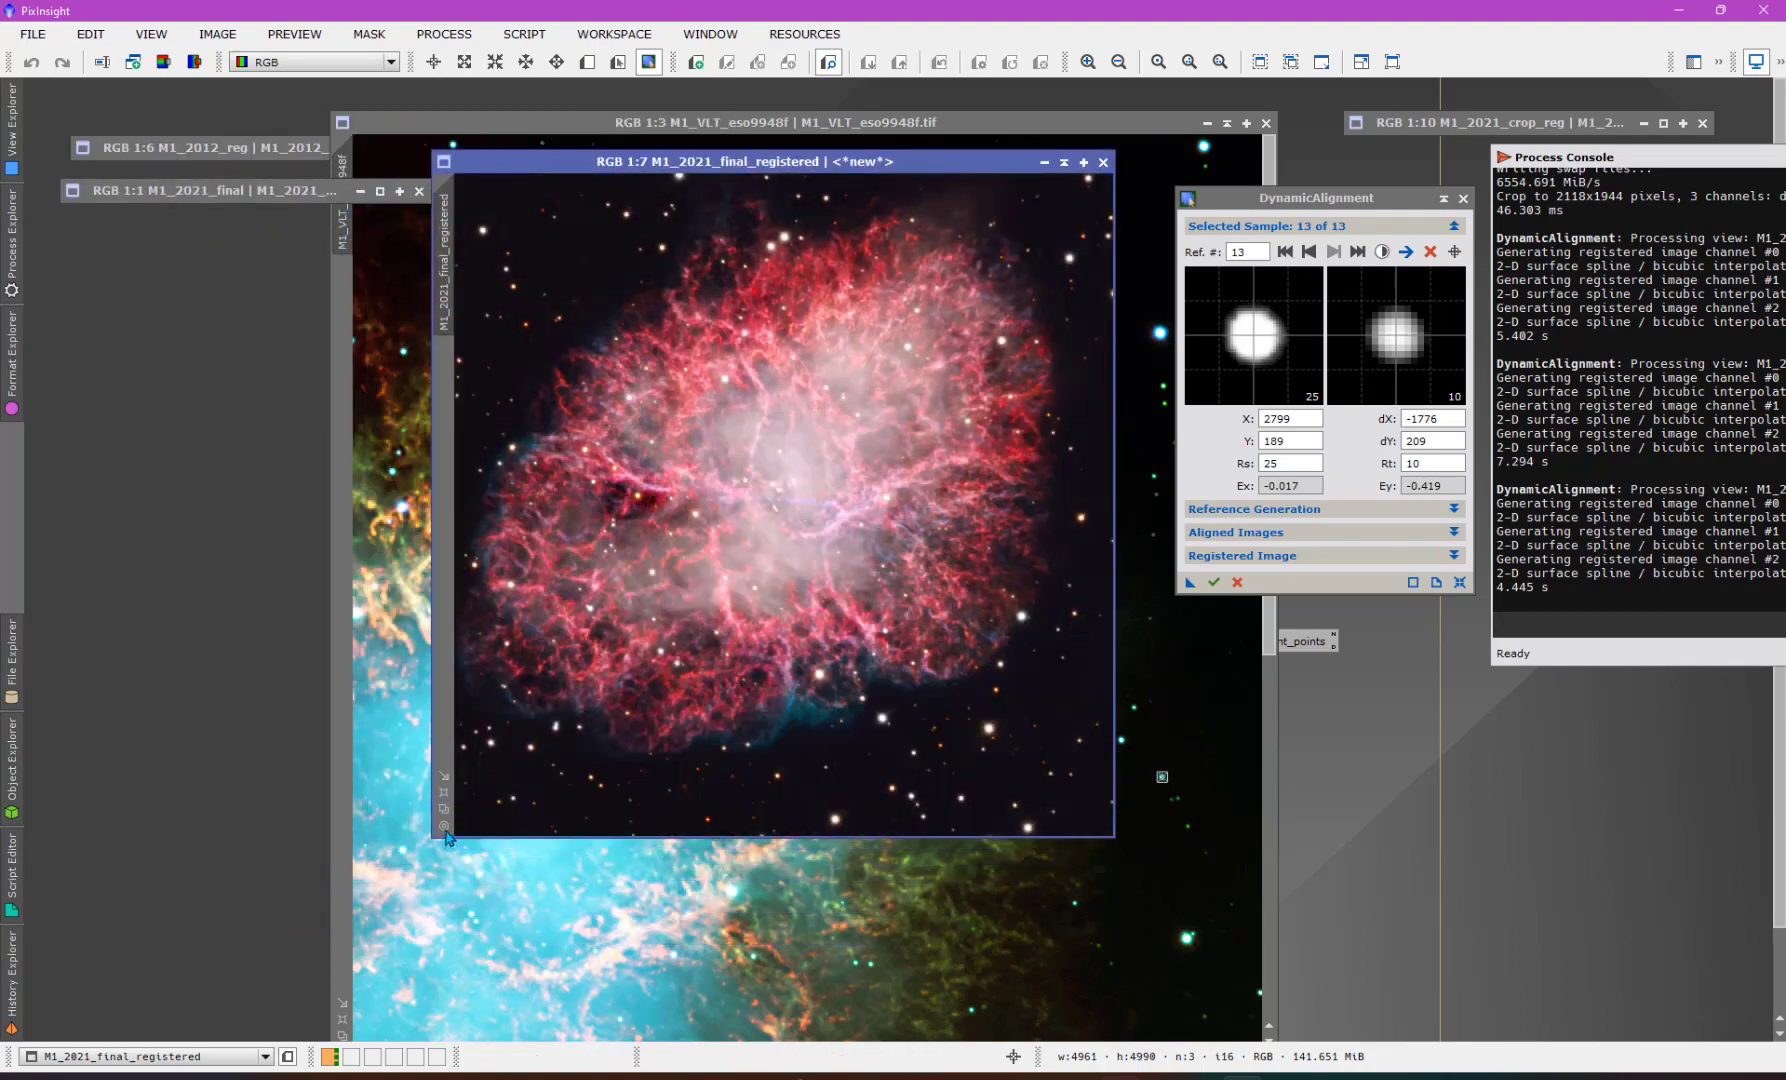
pyautogui.scroll(1, 485, 597)
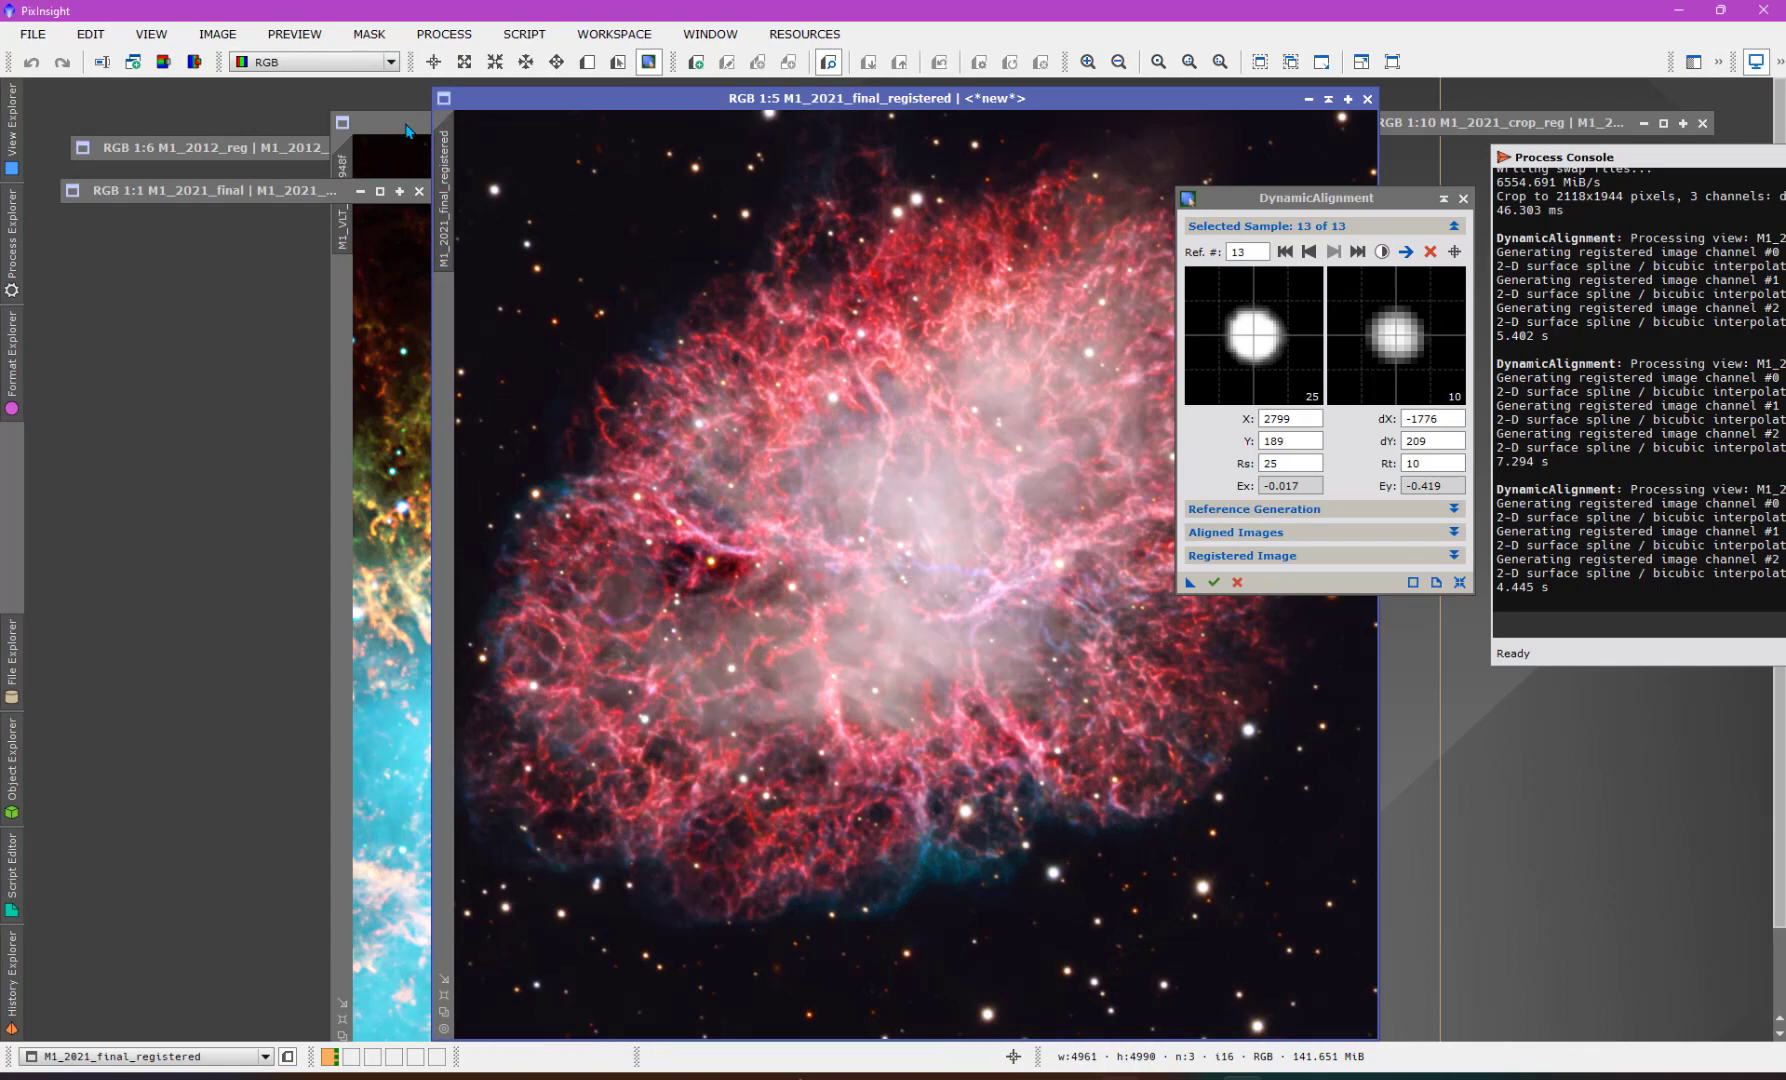
pyautogui.click(414, 128)
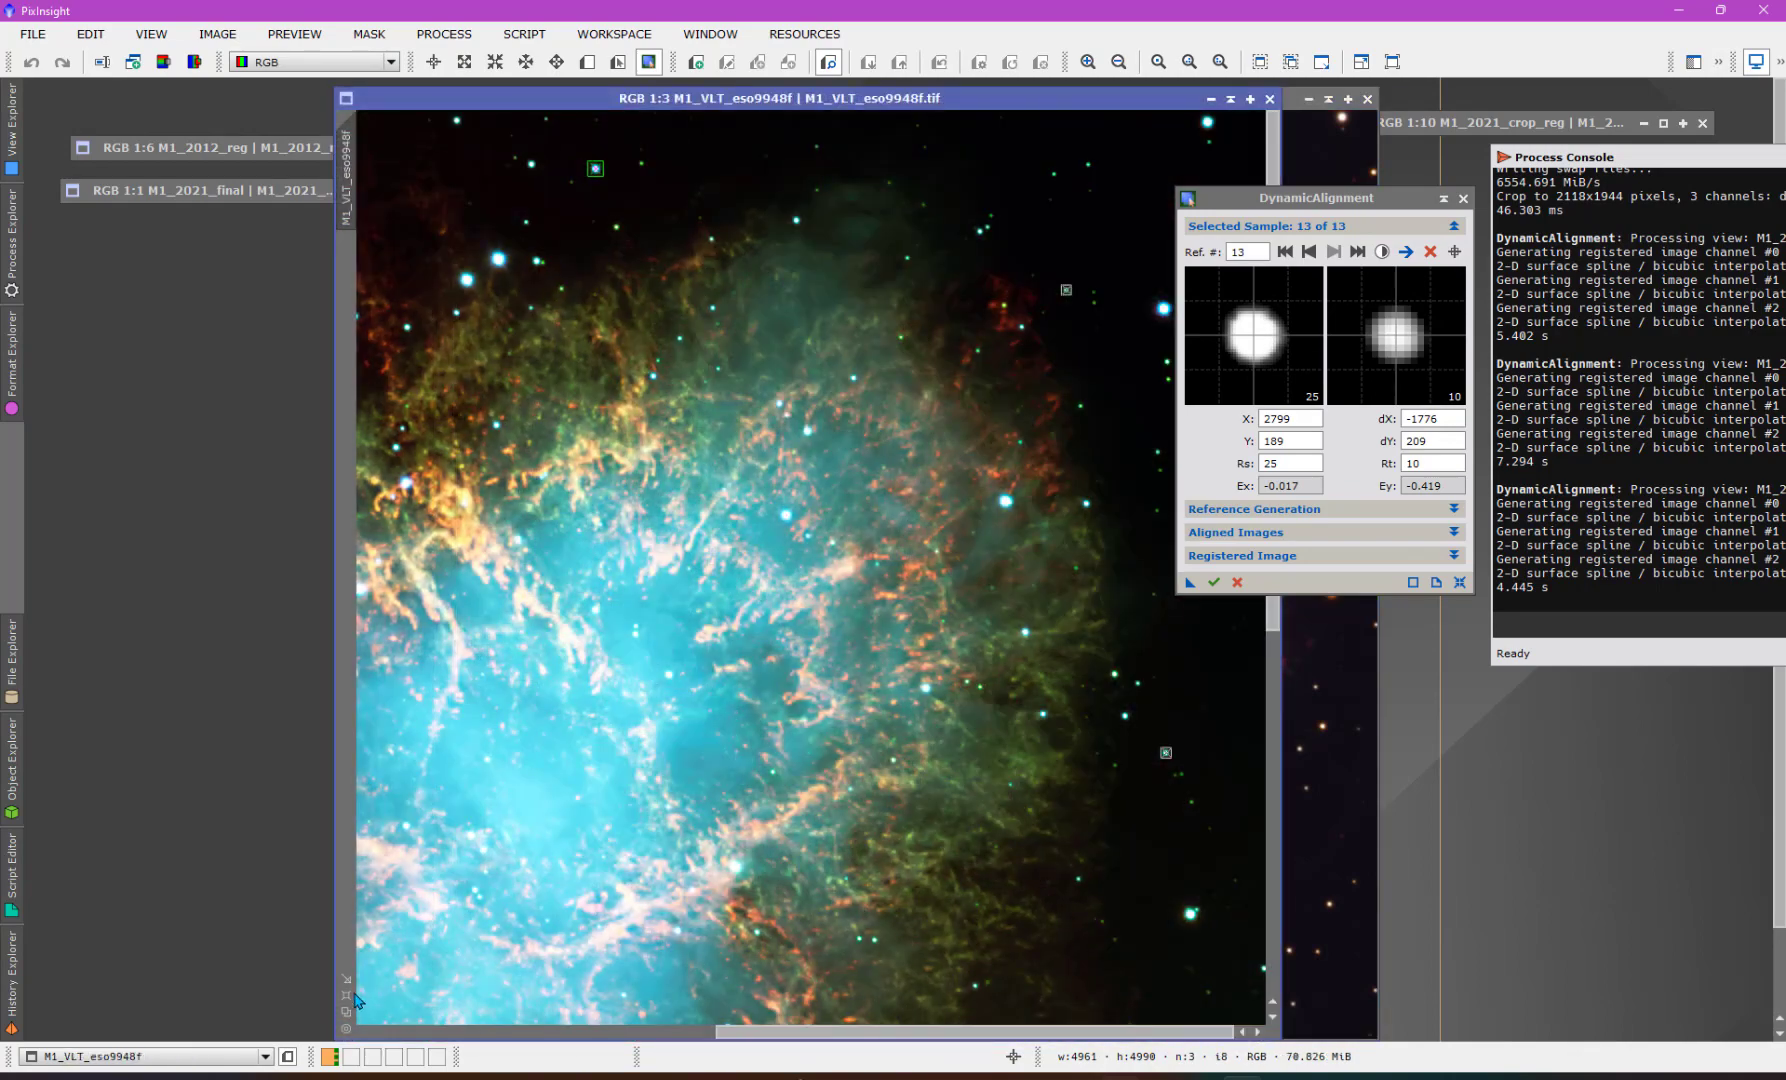
pyautogui.moveTo(1040, 98); pyautogui.dragTo(1310, 110)
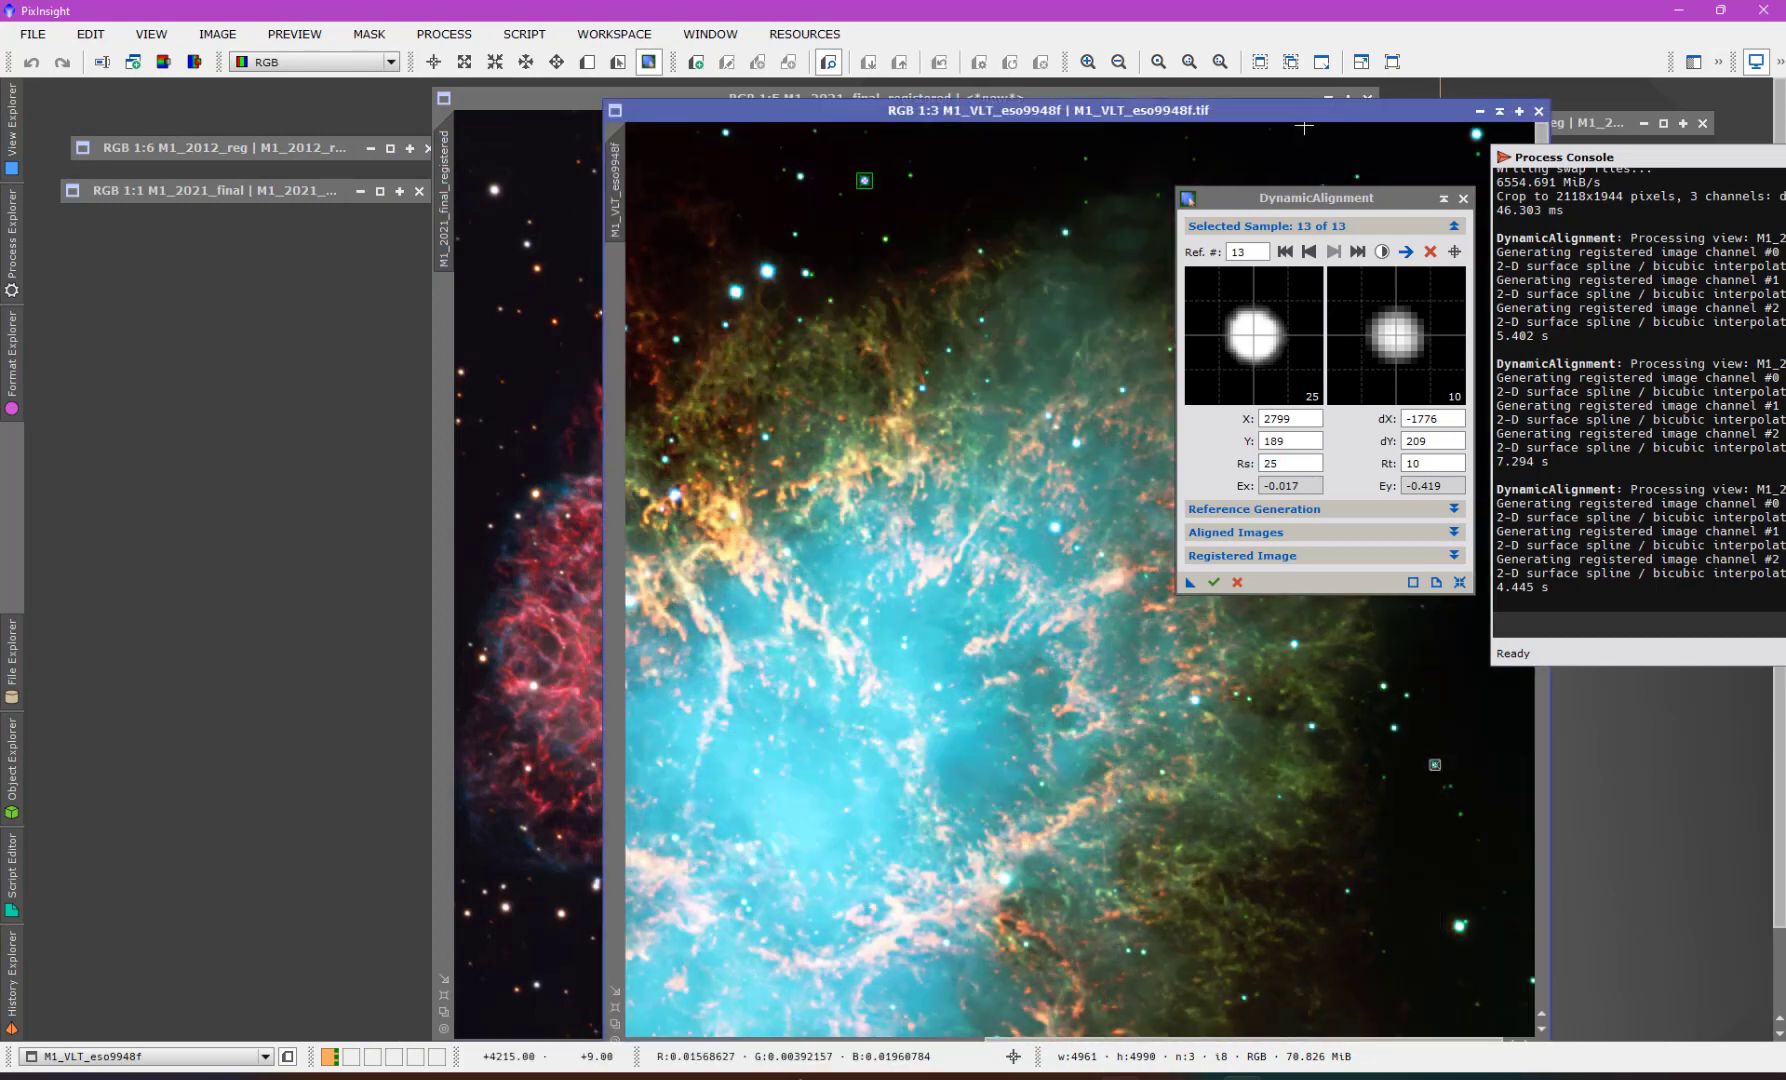
# - Save the DynamicAlignment setup as a process icon on the workspace
pyautogui.click(1464, 200)
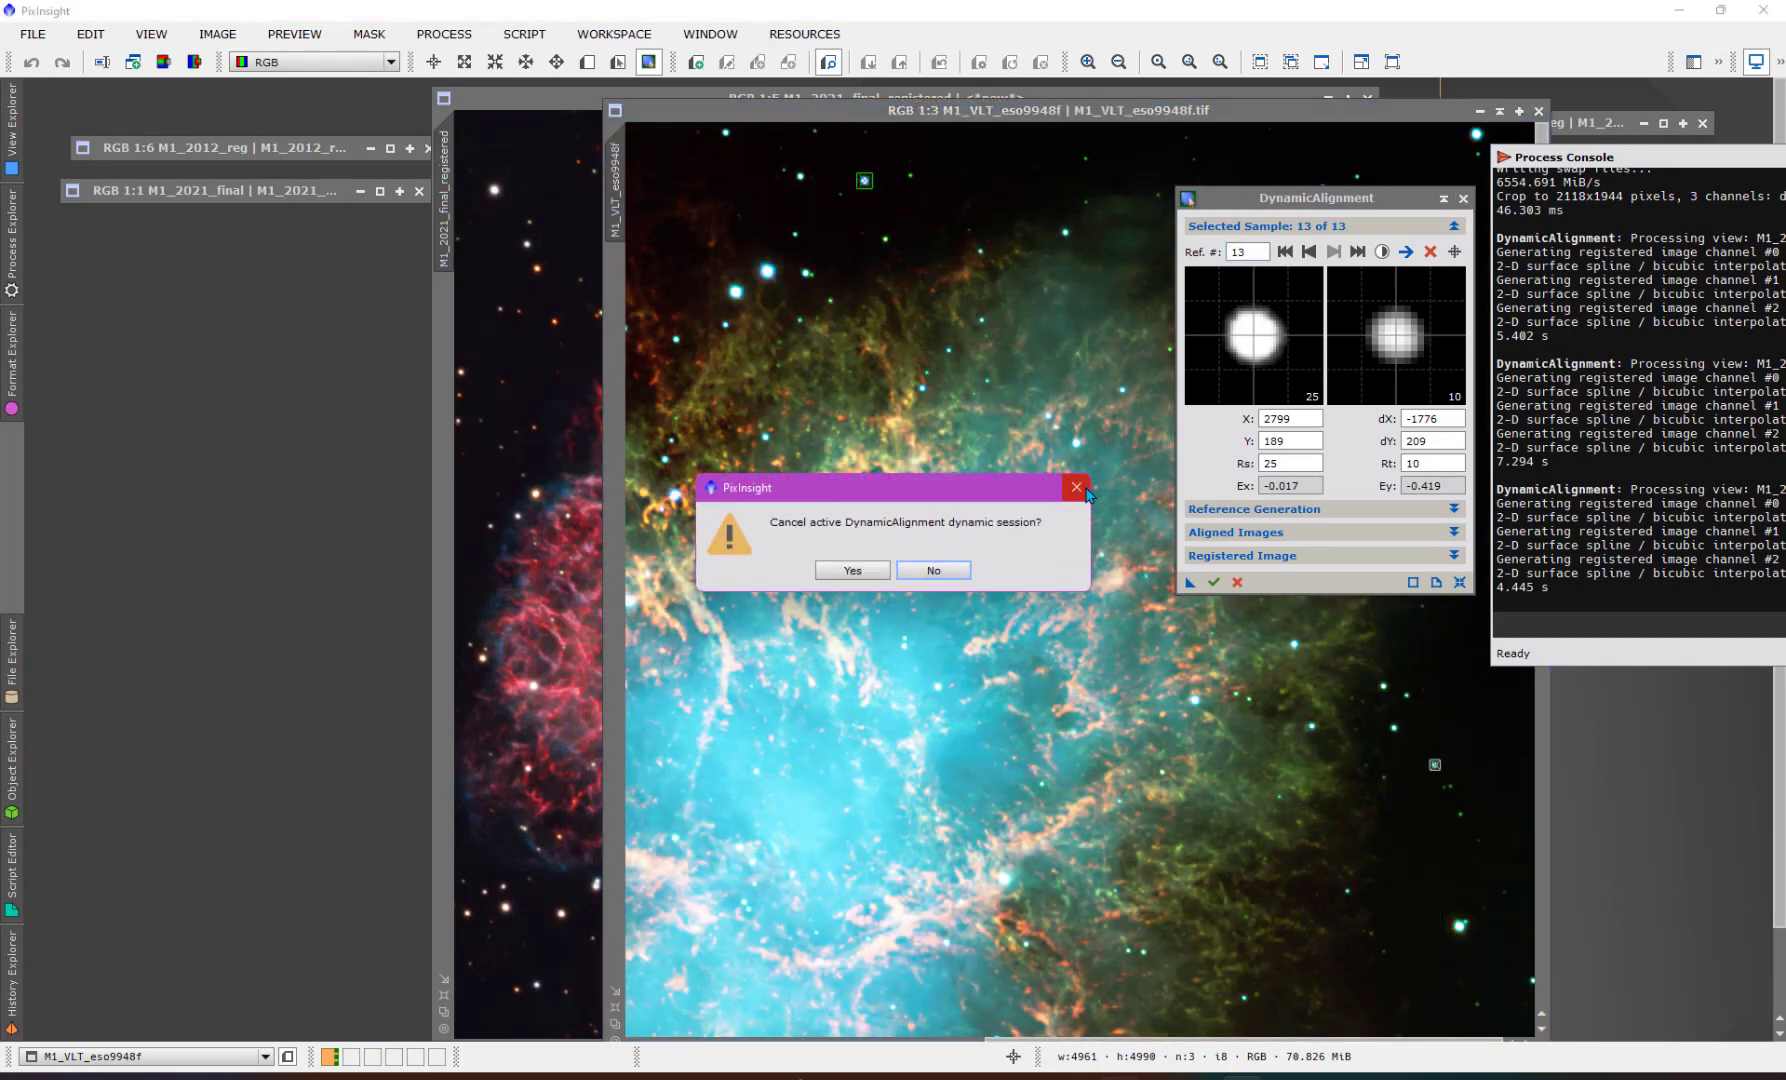
pyautogui.click(933, 570)
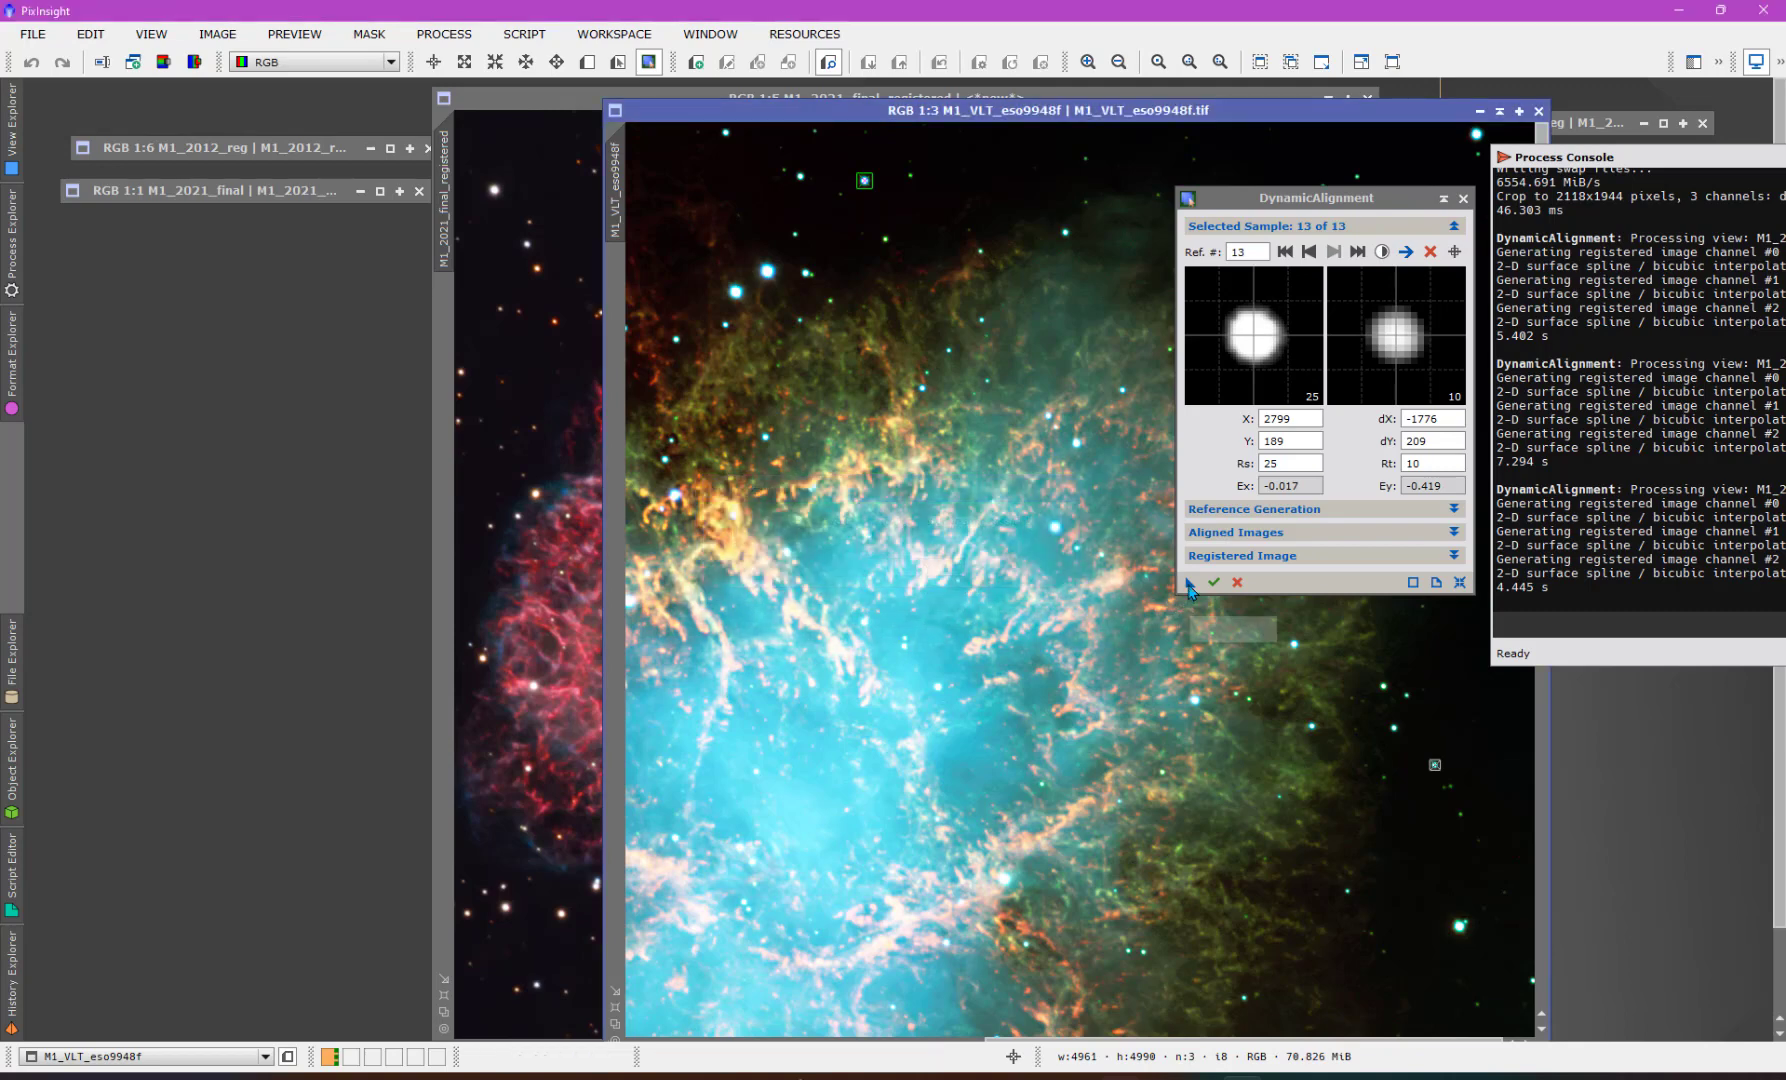
pyautogui.moveTo(1190, 582); pyautogui.dragTo(155, 762)
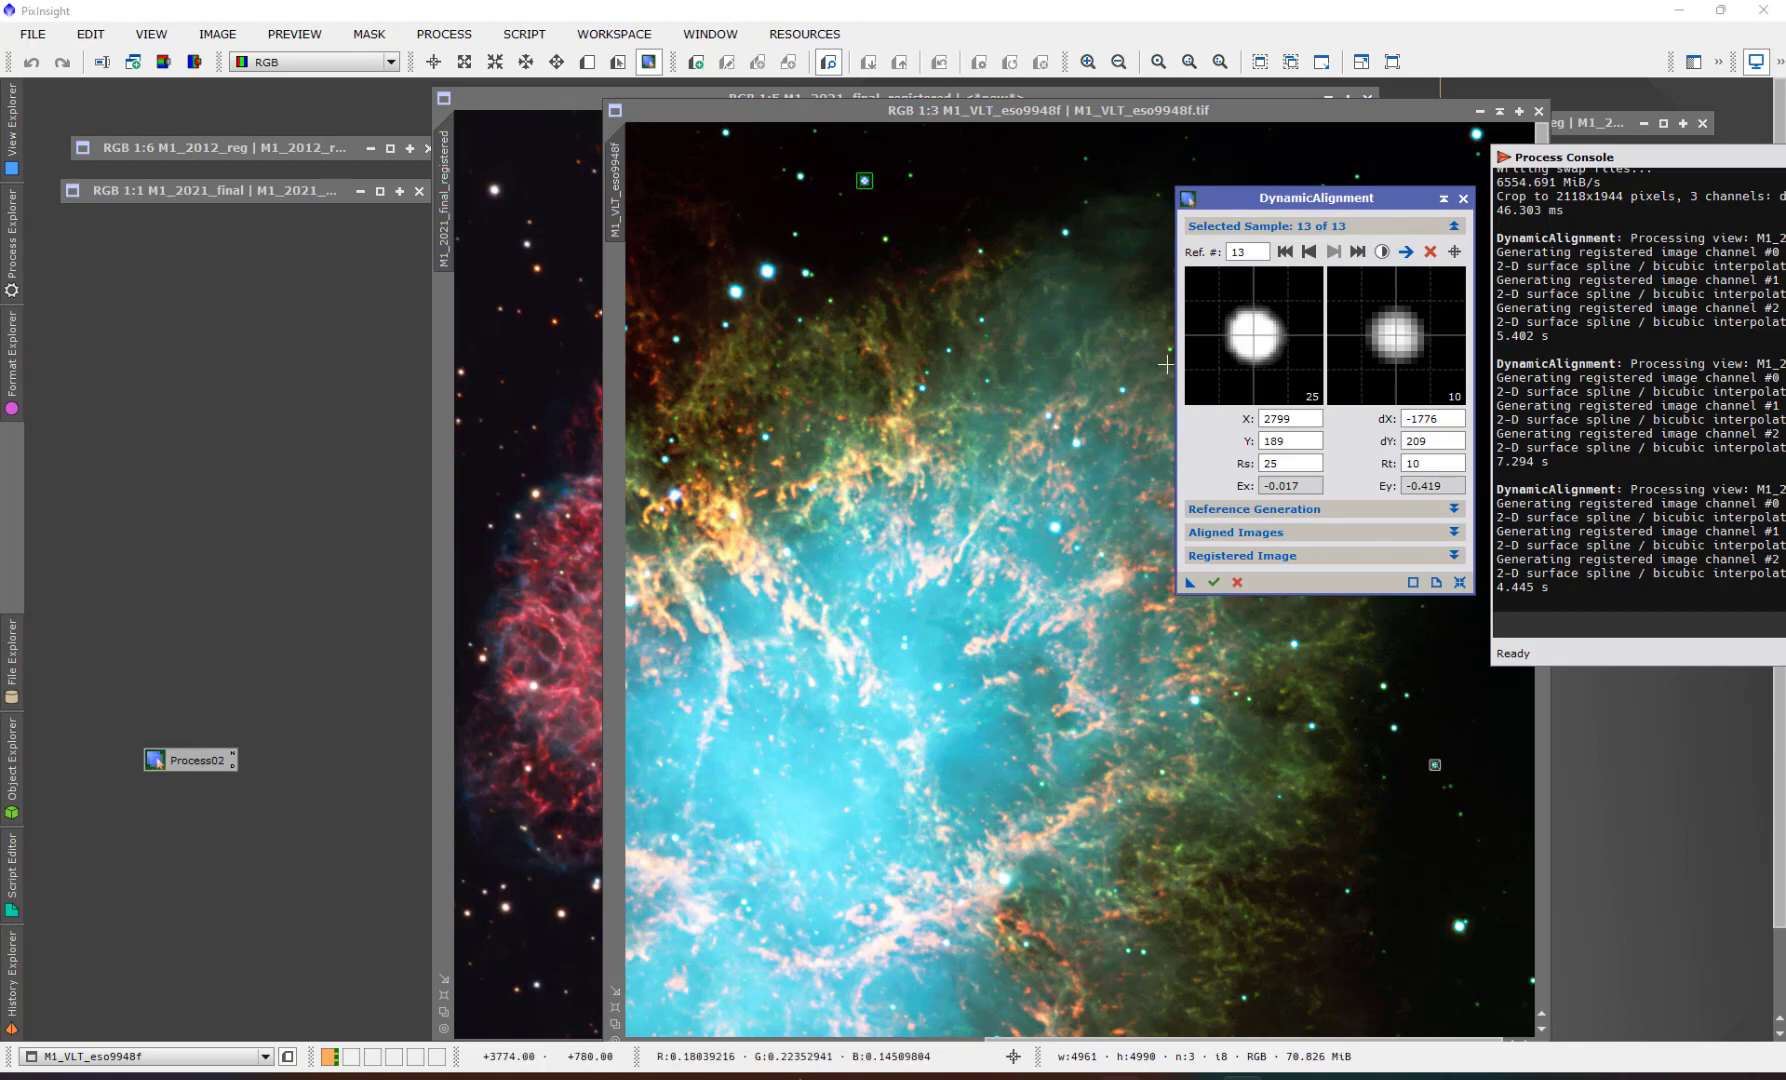
# - Cancel the DynamicAlignment session and move the VLT image window up and left
pyautogui.click(1463, 200)
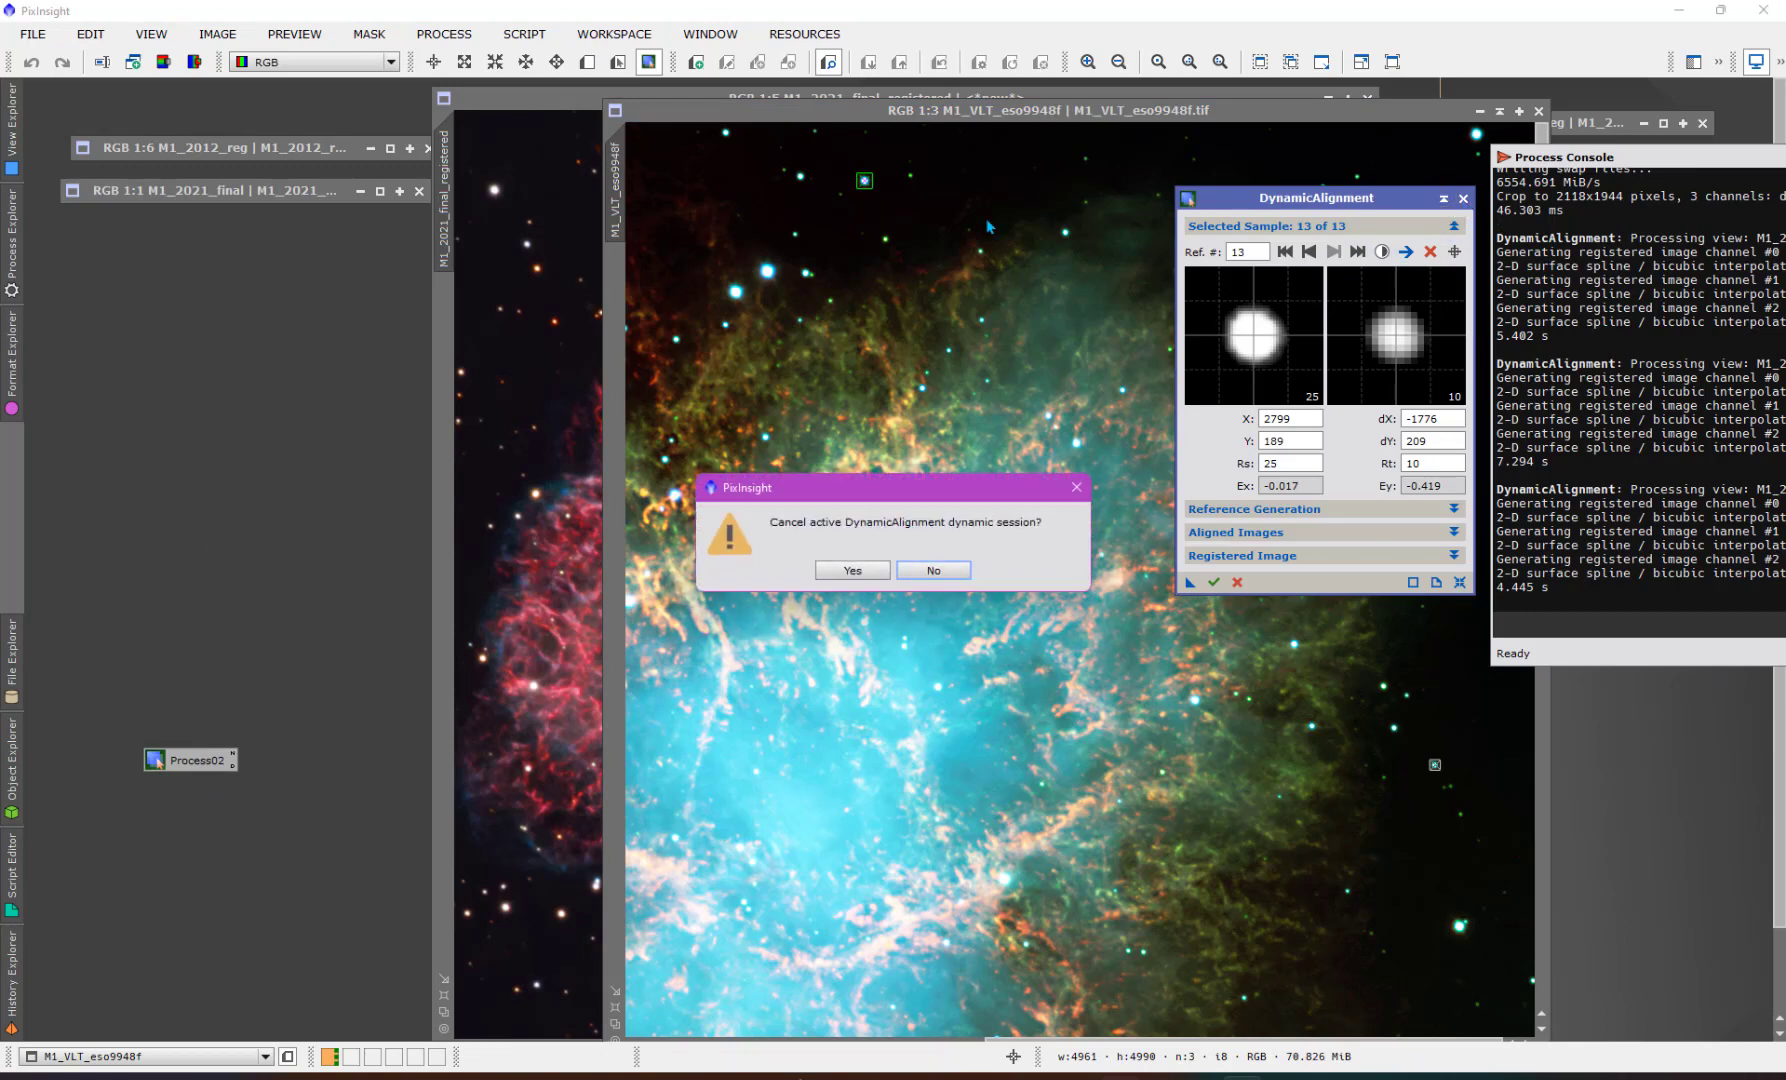
pyautogui.click(880, 572)
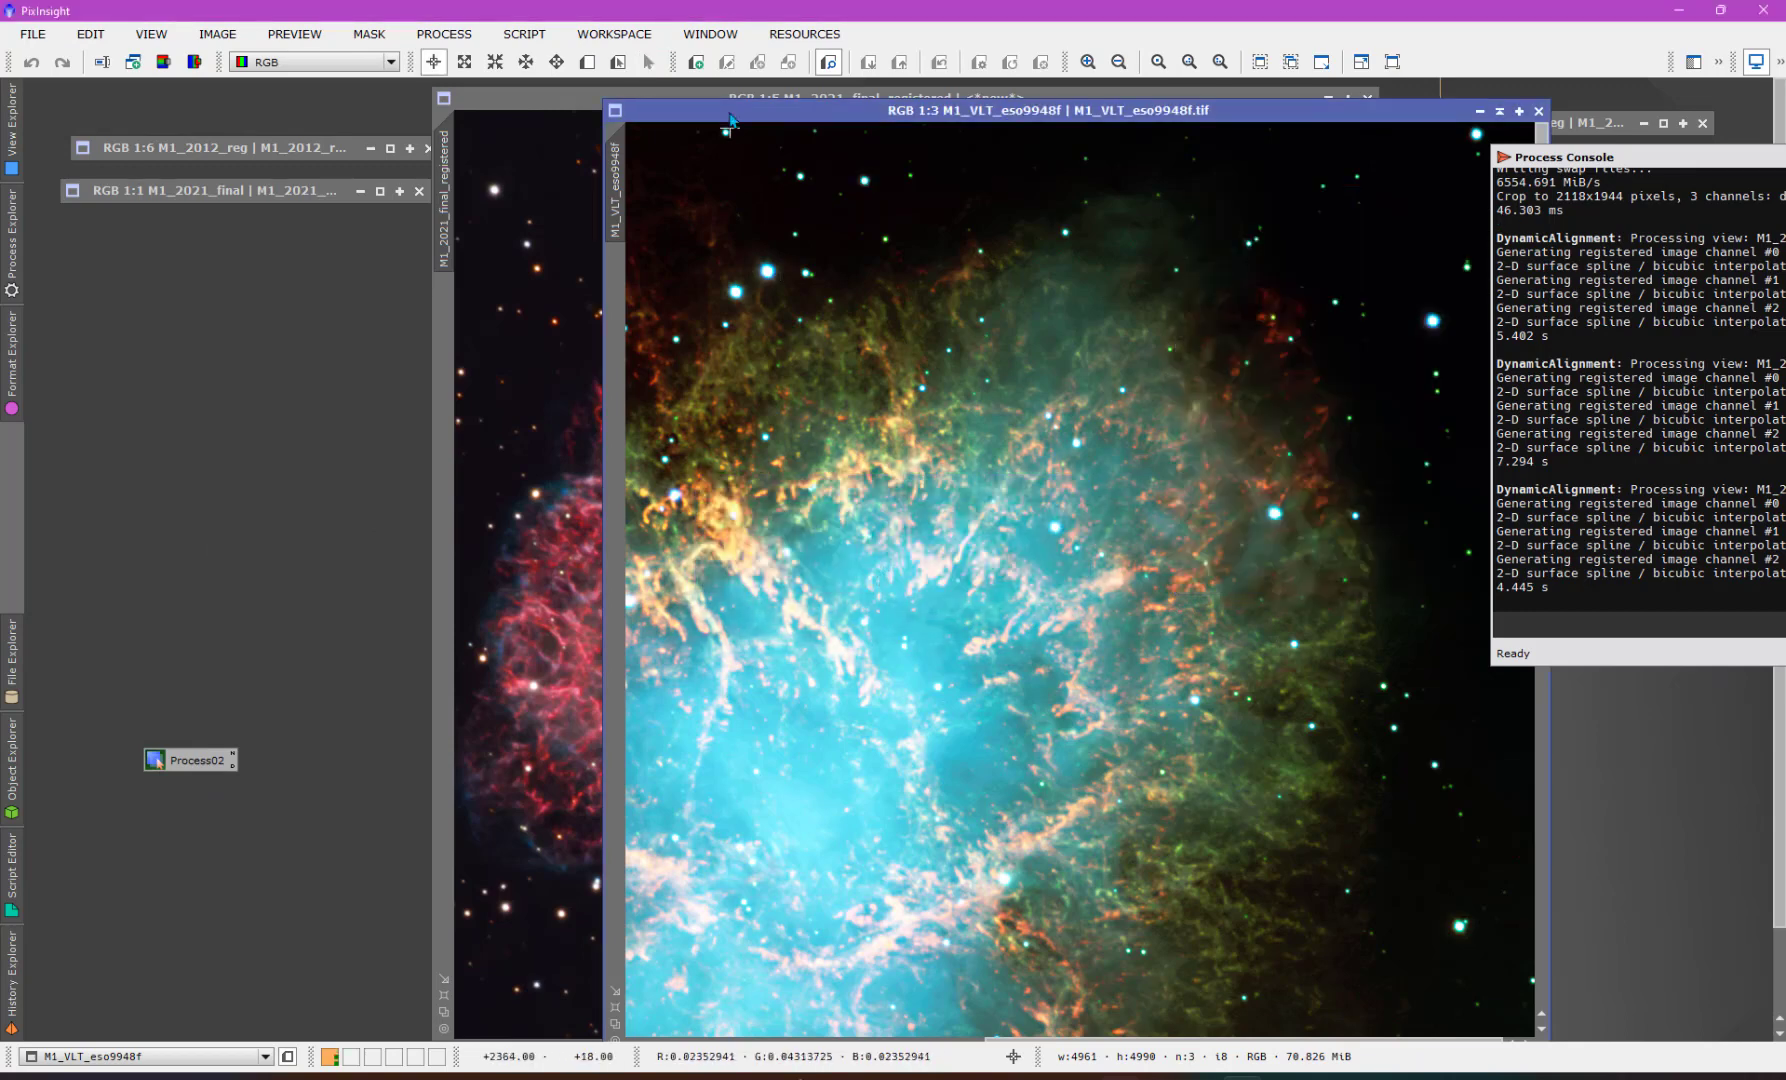
pyautogui.moveTo(744, 118); pyautogui.dragTo(571, 106)
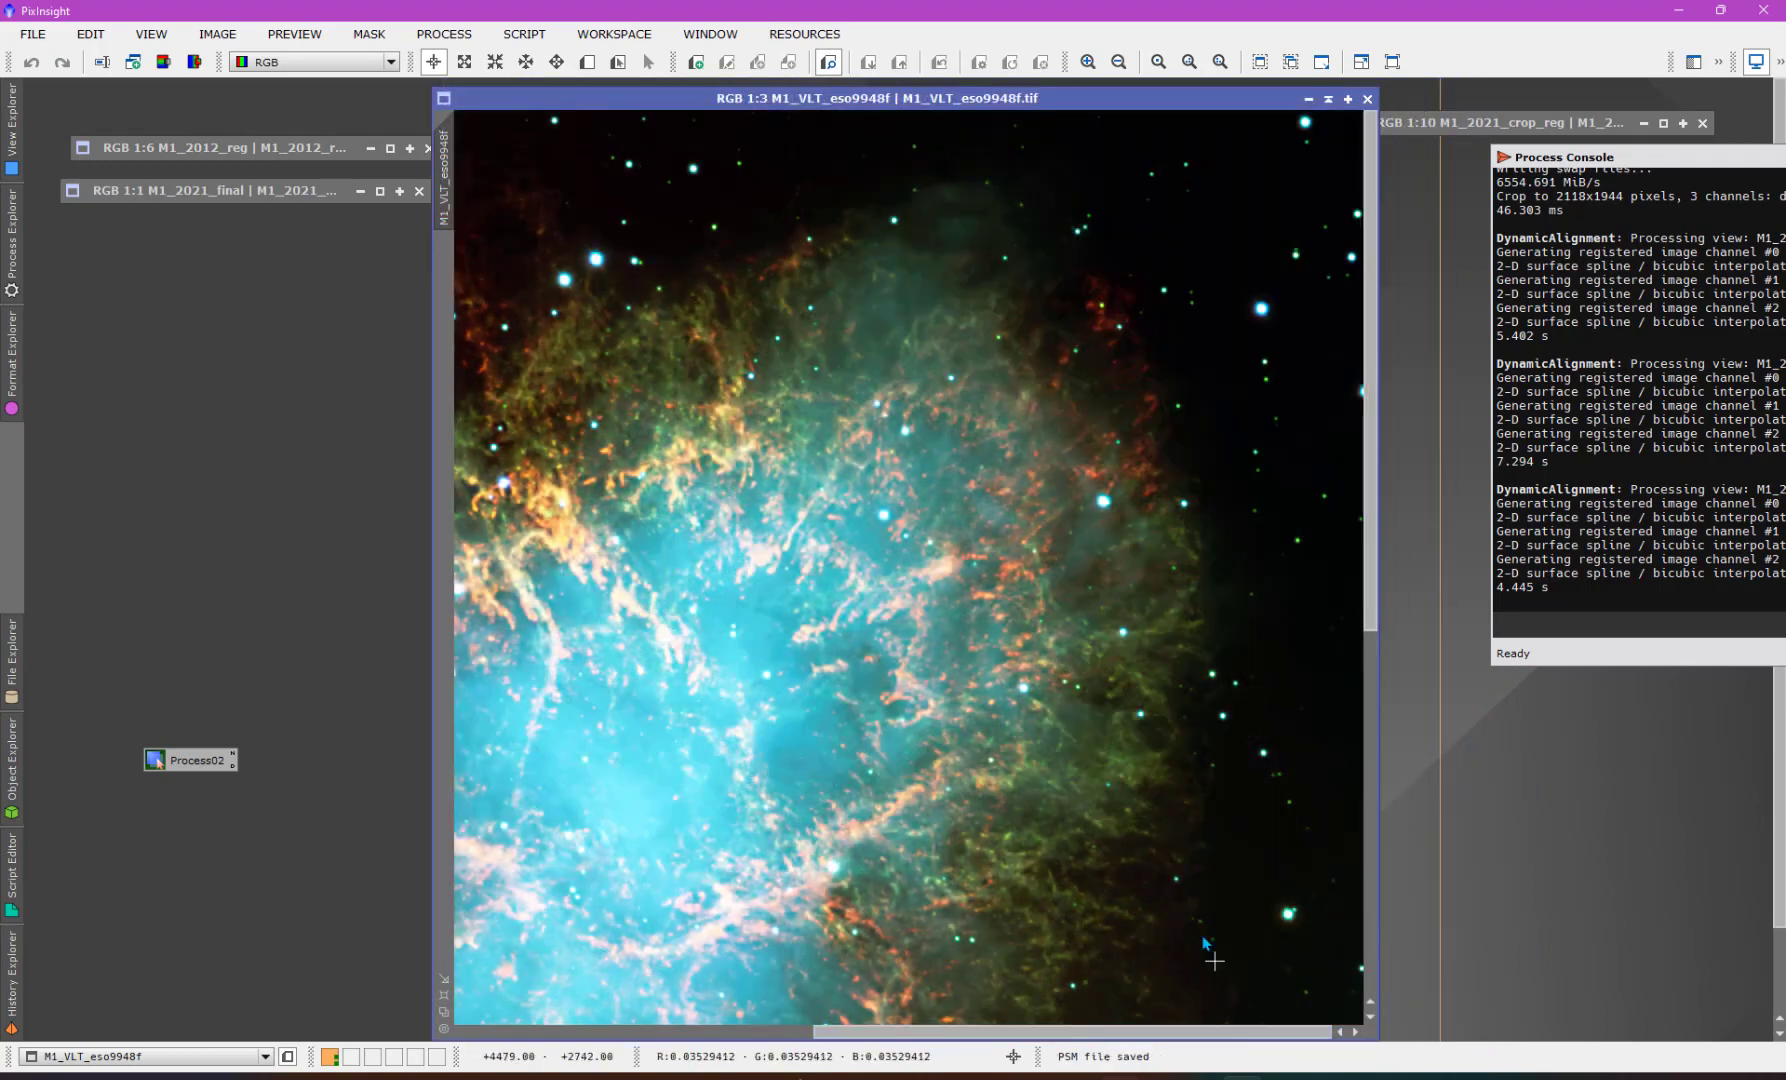
# - Match M1_2021_final_registered's 1:3 zoom and framing to the VLT image
pyautogui.hotkey('ctrl', 'Tab')
pyautogui.hotkey('ctrl', 'shift', 'Tab')
pyautogui.moveTo(521, 98); pyautogui.dragTo(686, 137)
pyautogui.moveTo(612, 184); pyautogui.dragTo(496, 102)
# - Blink between the registered and VLT images, ending with VLT in front
pyautogui.hotkey('ctrl', 'Tab')
pyautogui.hotkey('ctrl', 'Tab')
pyautogui.hotkey('ctrl', 'Tab')
pyautogui.hotkey('ctrl', 'Tab')
pyautogui.hotkey('ctrl', 'Tab')
pyautogui.hotkey('ctrl', 'Tab')
pyautogui.hotkey('ctrl', 'Tab')
pyautogui.hotkey('ctrl', 'Tab')
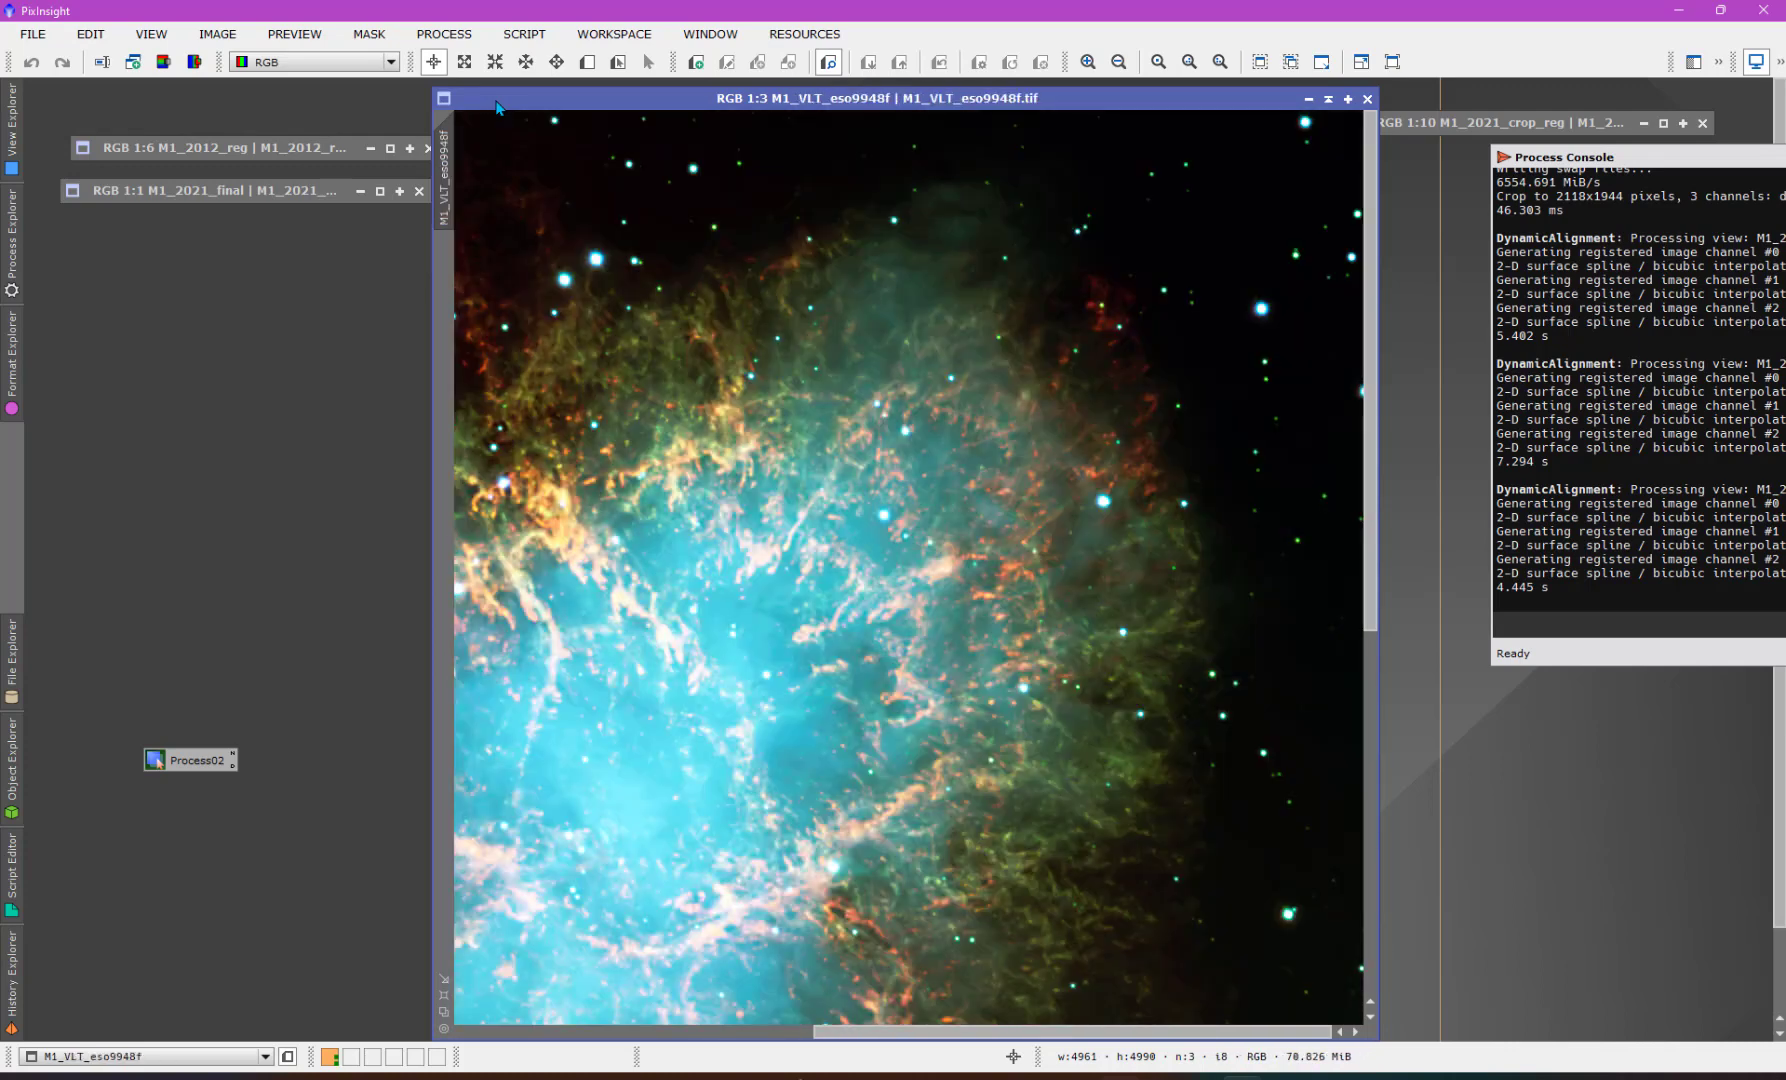
pyautogui.hotkey('ctrl', 'Tab')
pyautogui.hotkey('ctrl', 'Tab')
pyautogui.hotkey('ctrl', 'Tab')
pyautogui.hotkey('ctrl', 'Tab')
pyautogui.hotkey('ctrl', 'Tab')
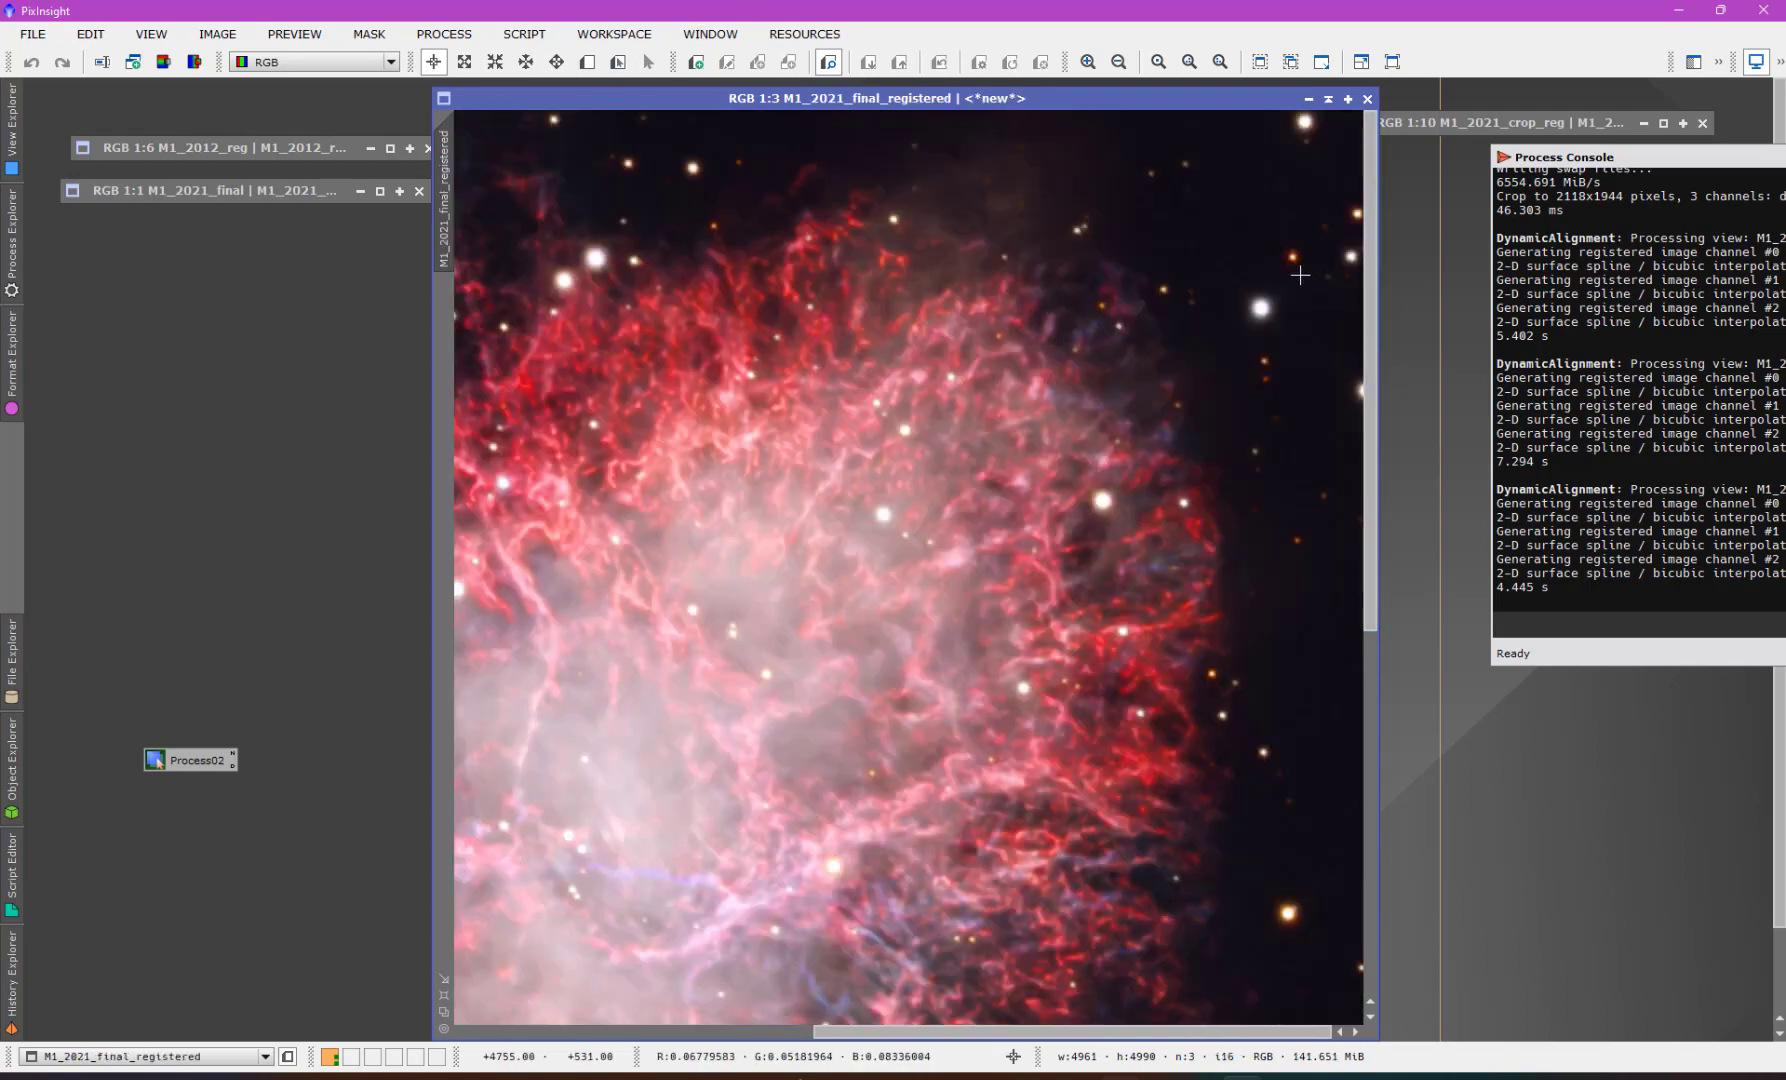
pyautogui.hotkey('ctrl', 'Tab')
pyautogui.hotkey('ctrl', 'Tab')
pyautogui.hotkey('ctrl', 'Tab')
pyautogui.hotkey('ctrl', 'Tab')
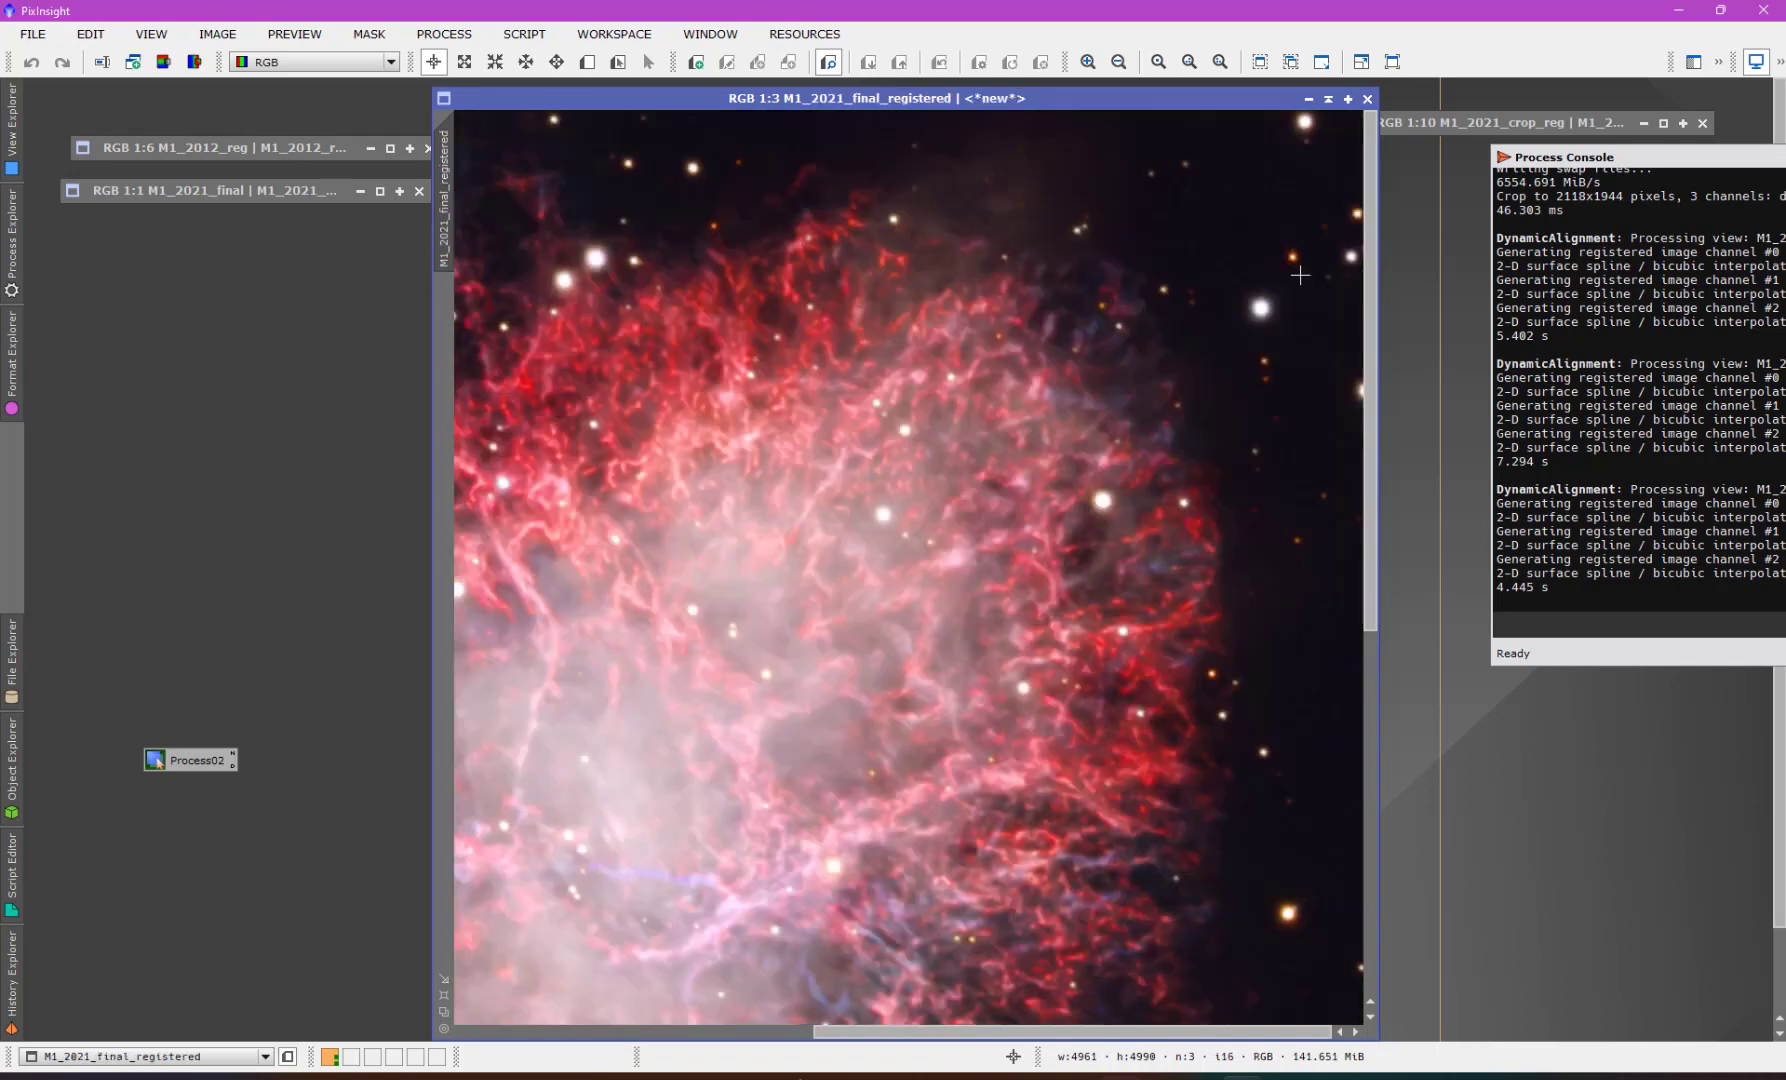
pyautogui.hotkey('ctrl', 'Tab')
pyautogui.hotkey('ctrl', 'Tab')
pyautogui.hotkey('ctrl', 'Tab')
pyautogui.hotkey('ctrl', 'Tab')
pyautogui.hotkey('ctrl', 'Tab')
pyautogui.hotkey('ctrl', 'Tab')
pyautogui.hotkey('ctrl', 'Tab')
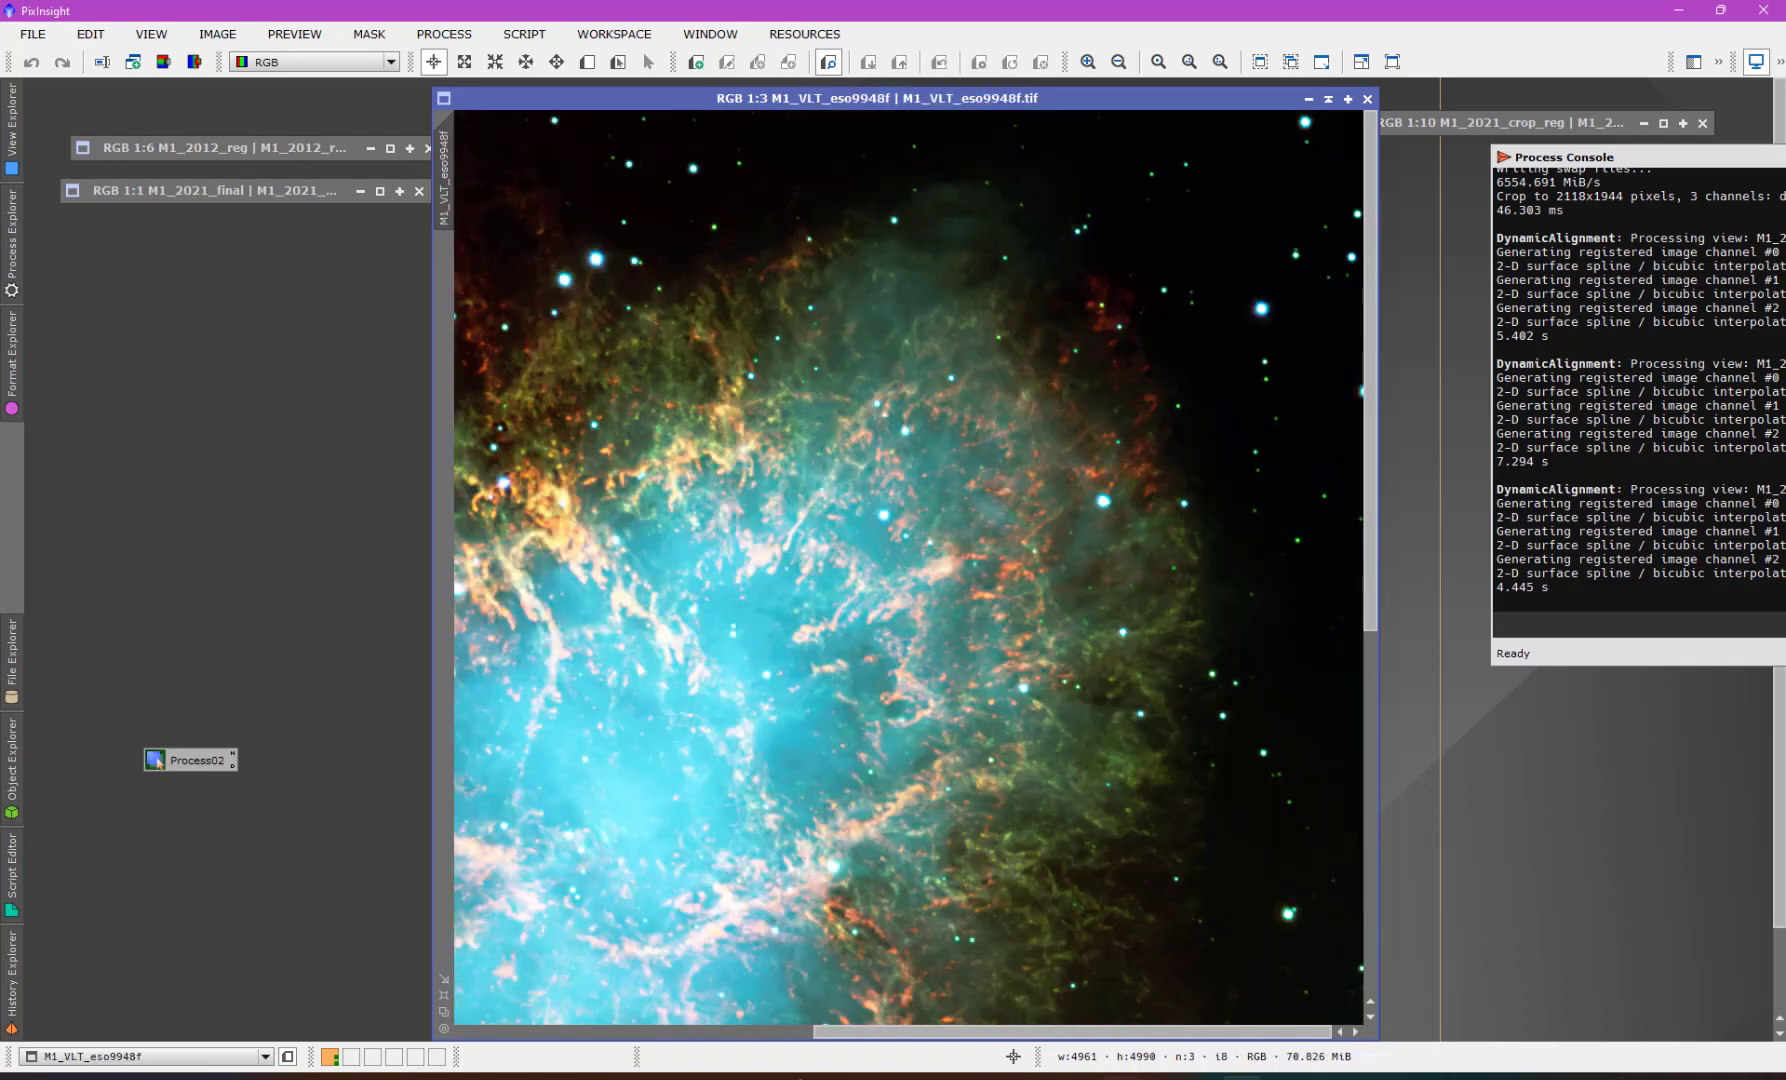
pyautogui.hotkey('ctrl', 'Tab')
pyautogui.hotkey('ctrl', 'Tab')
pyautogui.hotkey('ctrl', 'Tab')
pyautogui.hotkey('ctrl', 'Tab')
pyautogui.hotkey('ctrl', 'Tab')
pyautogui.hotkey('ctrl', 'Tab')
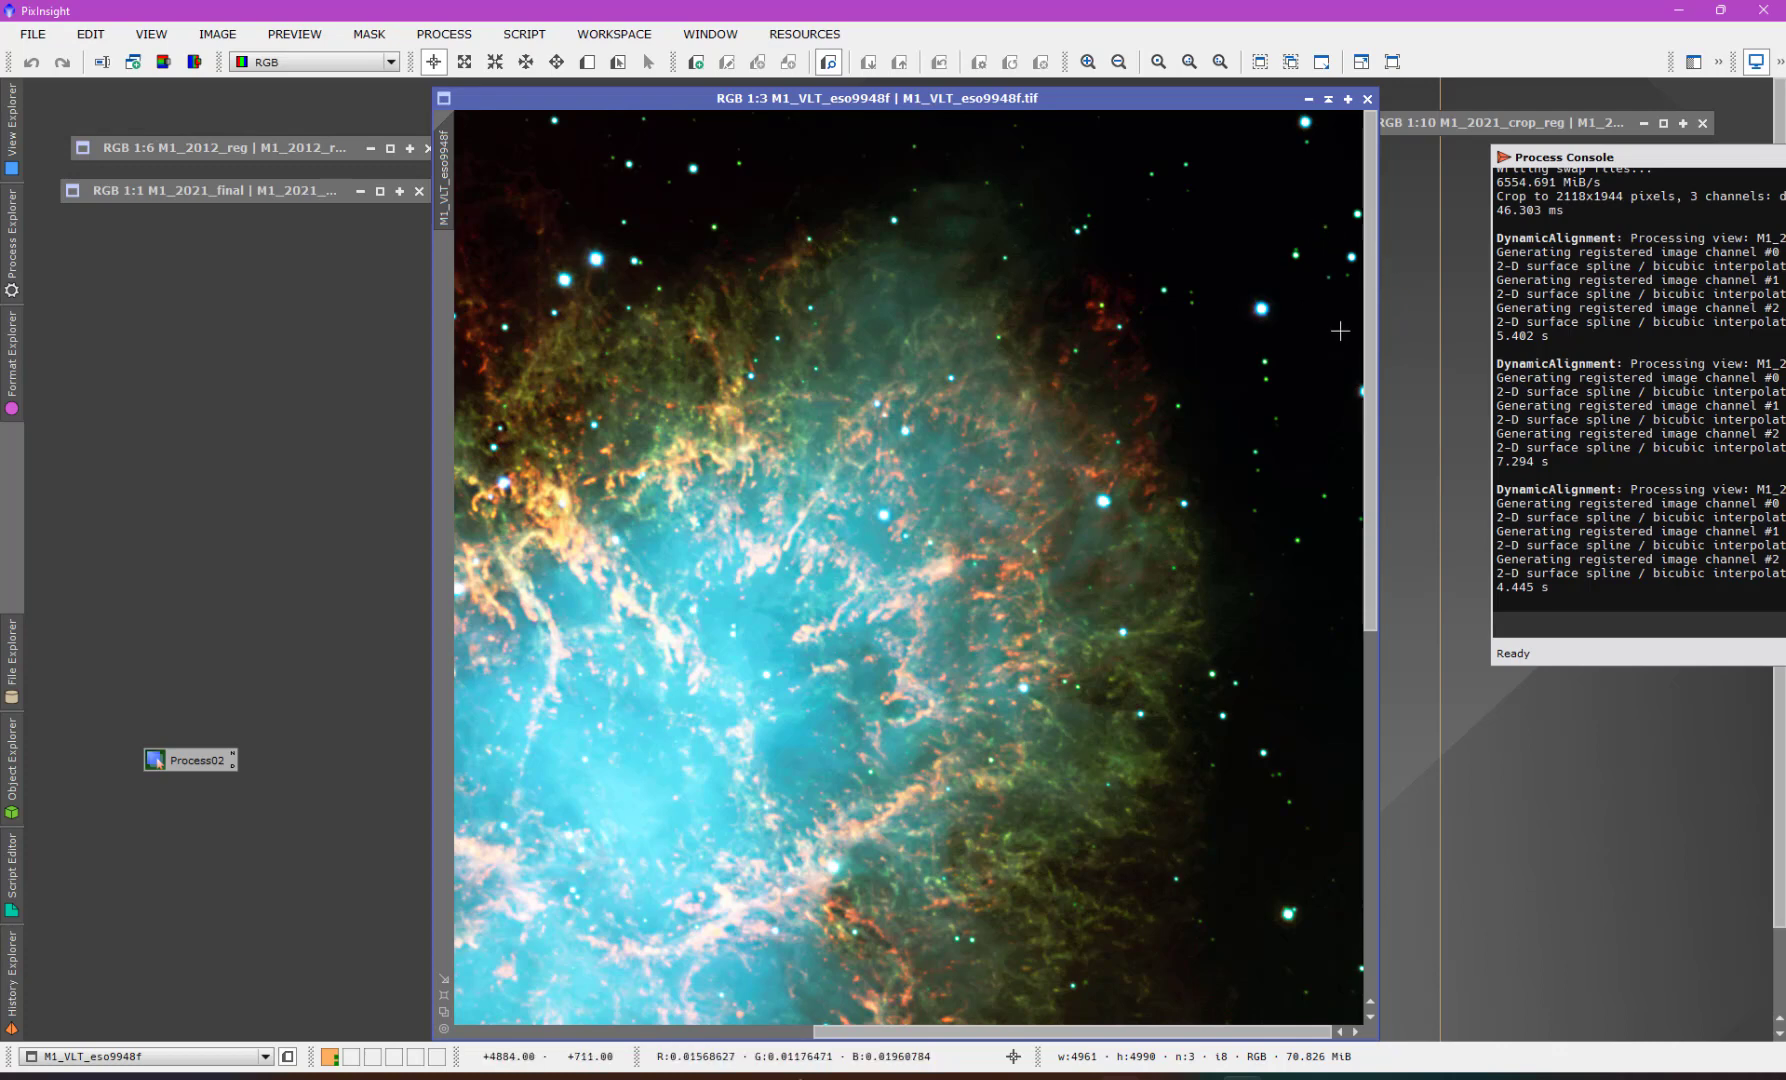
pyautogui.hotkey('ctrl', 'Tab')
pyautogui.hotkey('ctrl', 'Tab')
pyautogui.hotkey('ctrl', 'Tab')
pyautogui.hotkey('ctrl', 'Tab')
pyautogui.hotkey('ctrl', 'Tab')
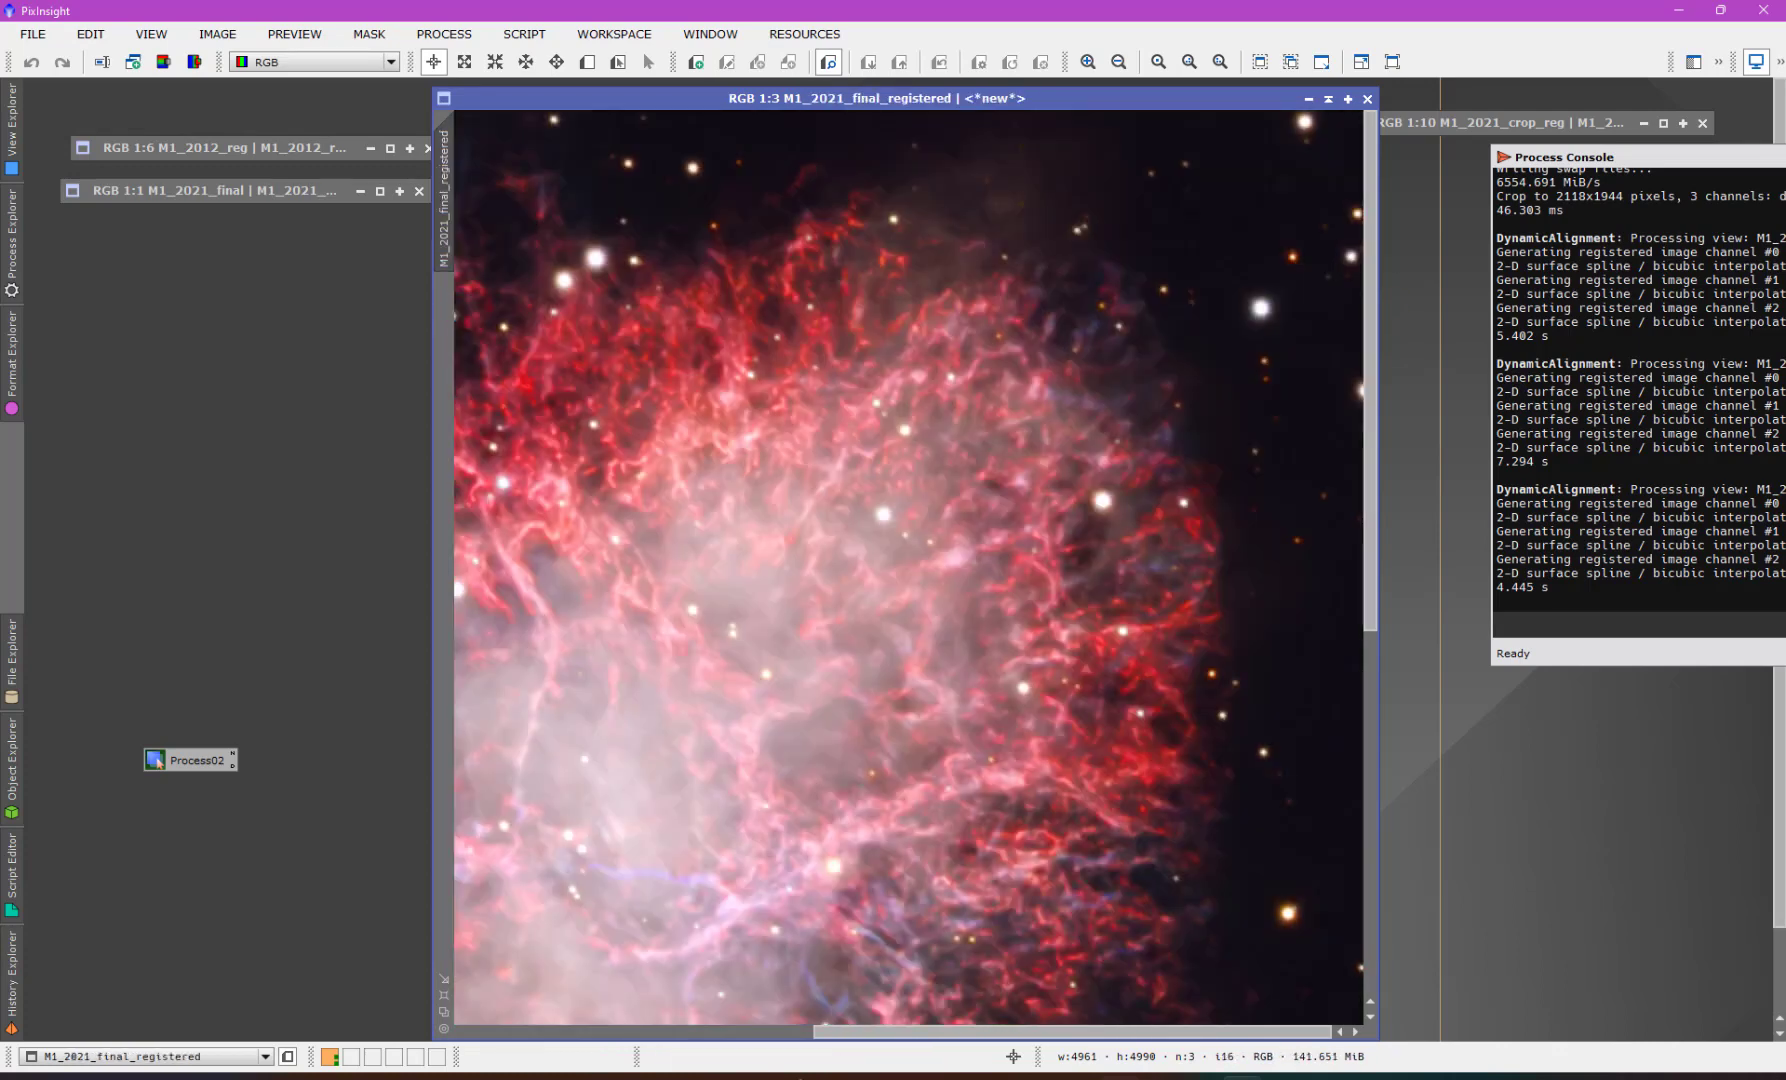
pyautogui.hotkey('ctrl', 'Tab')
pyautogui.hotkey('ctrl', 'Tab')
pyautogui.hotkey('ctrl', 'Tab')
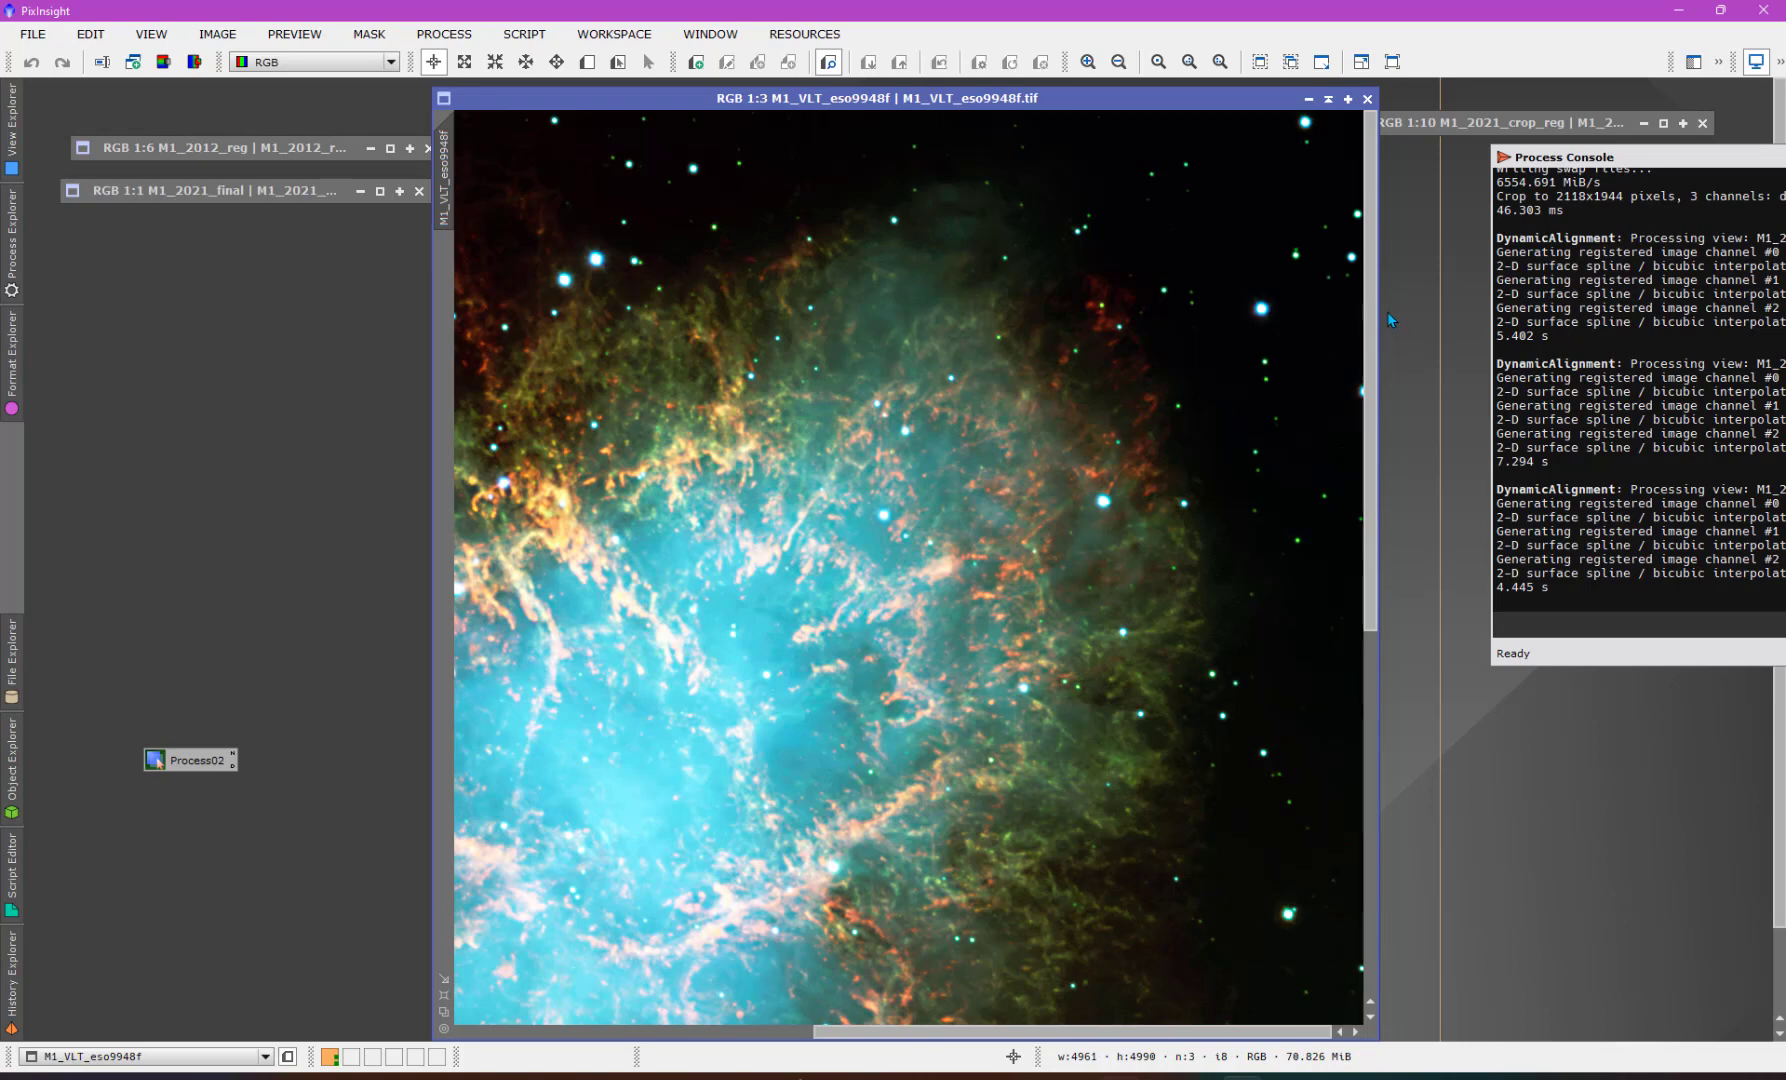
# - Scroll the VLT view to the nebula's lower edge and bring M1_2021_final_registered to the front
pyautogui.moveTo(1381, 318); pyautogui.dragTo(1393, 710)
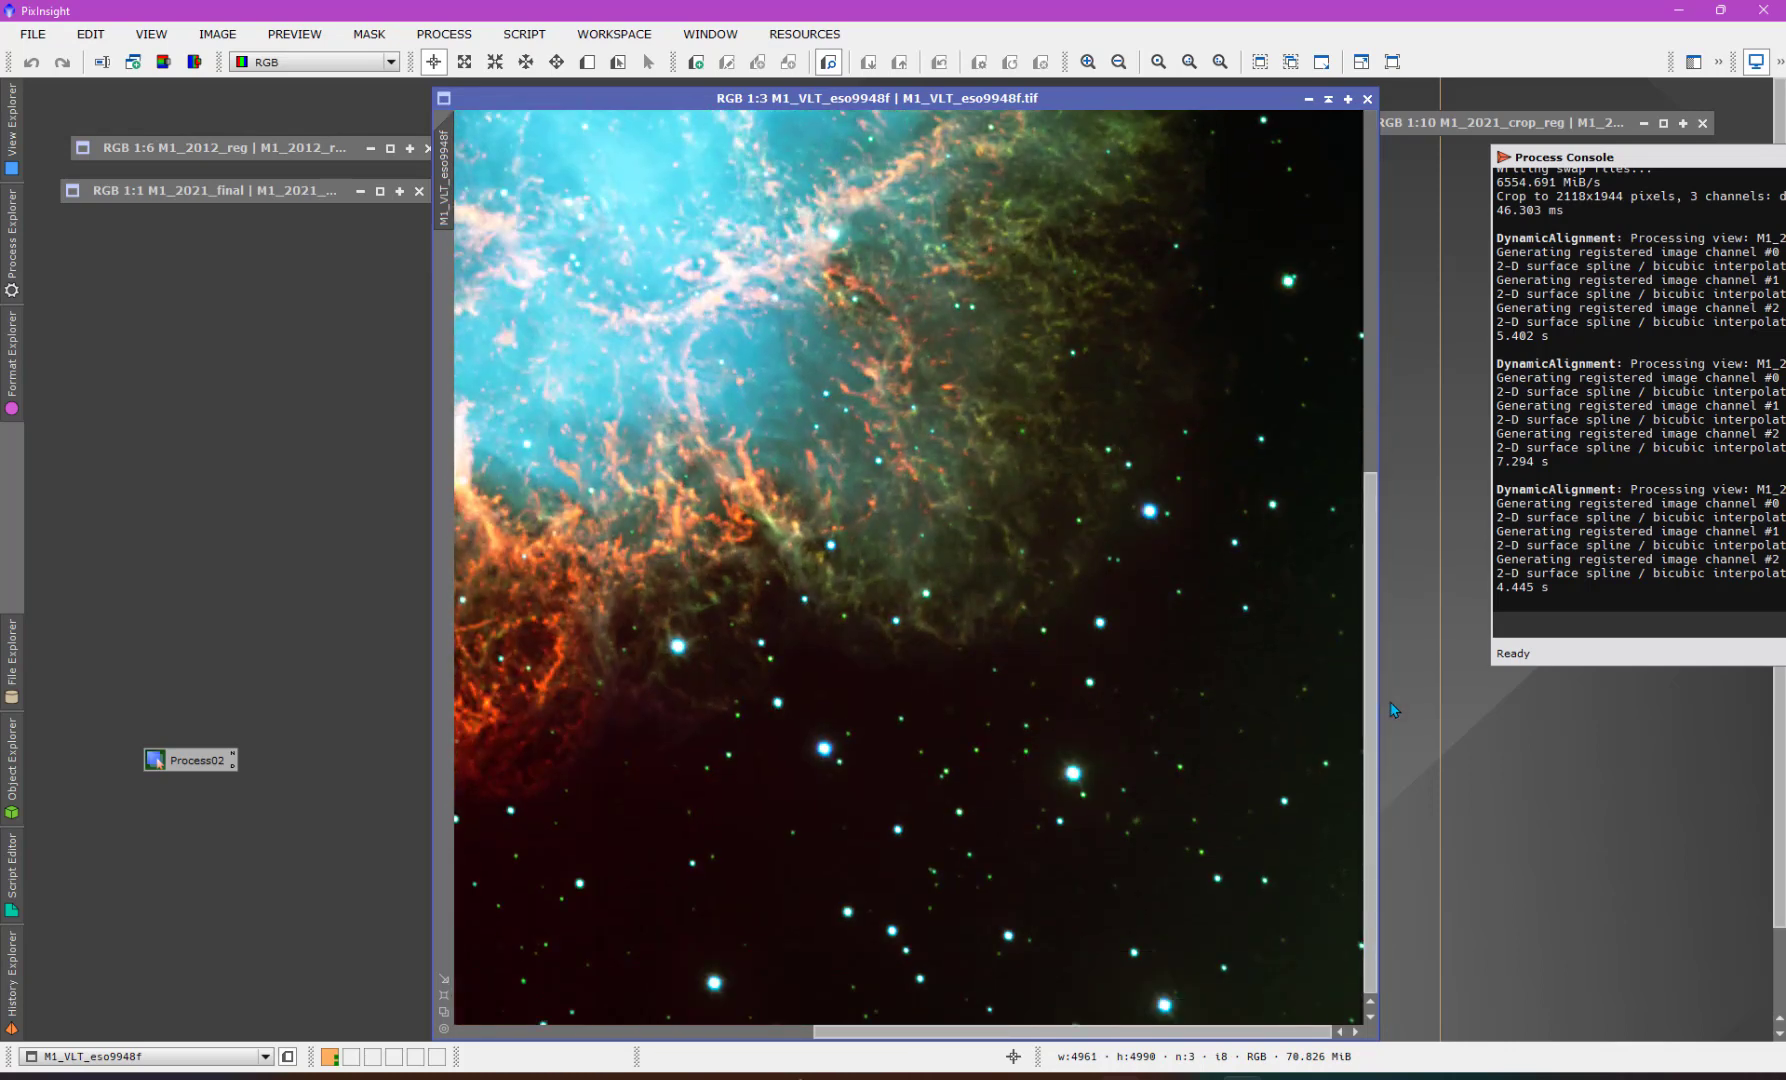
pyautogui.moveTo(583, 100); pyautogui.dragTo(642, 100)
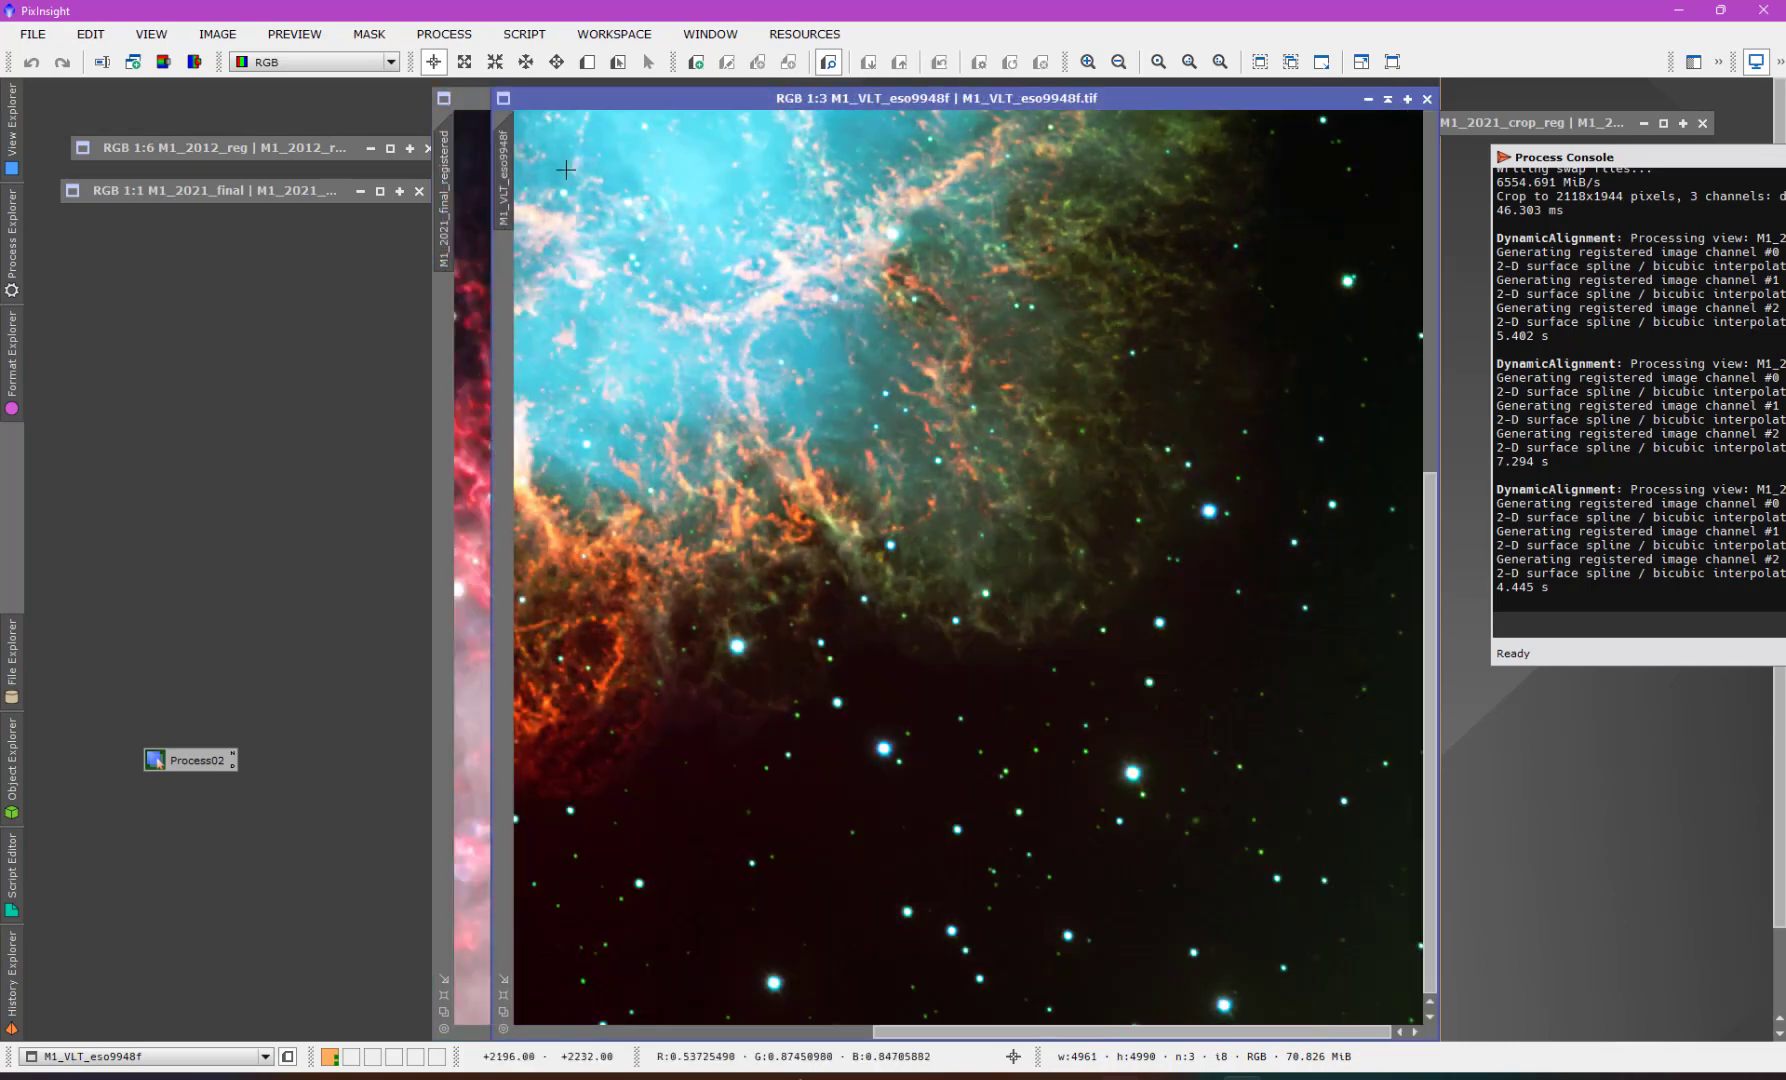
pyautogui.click(452, 185)
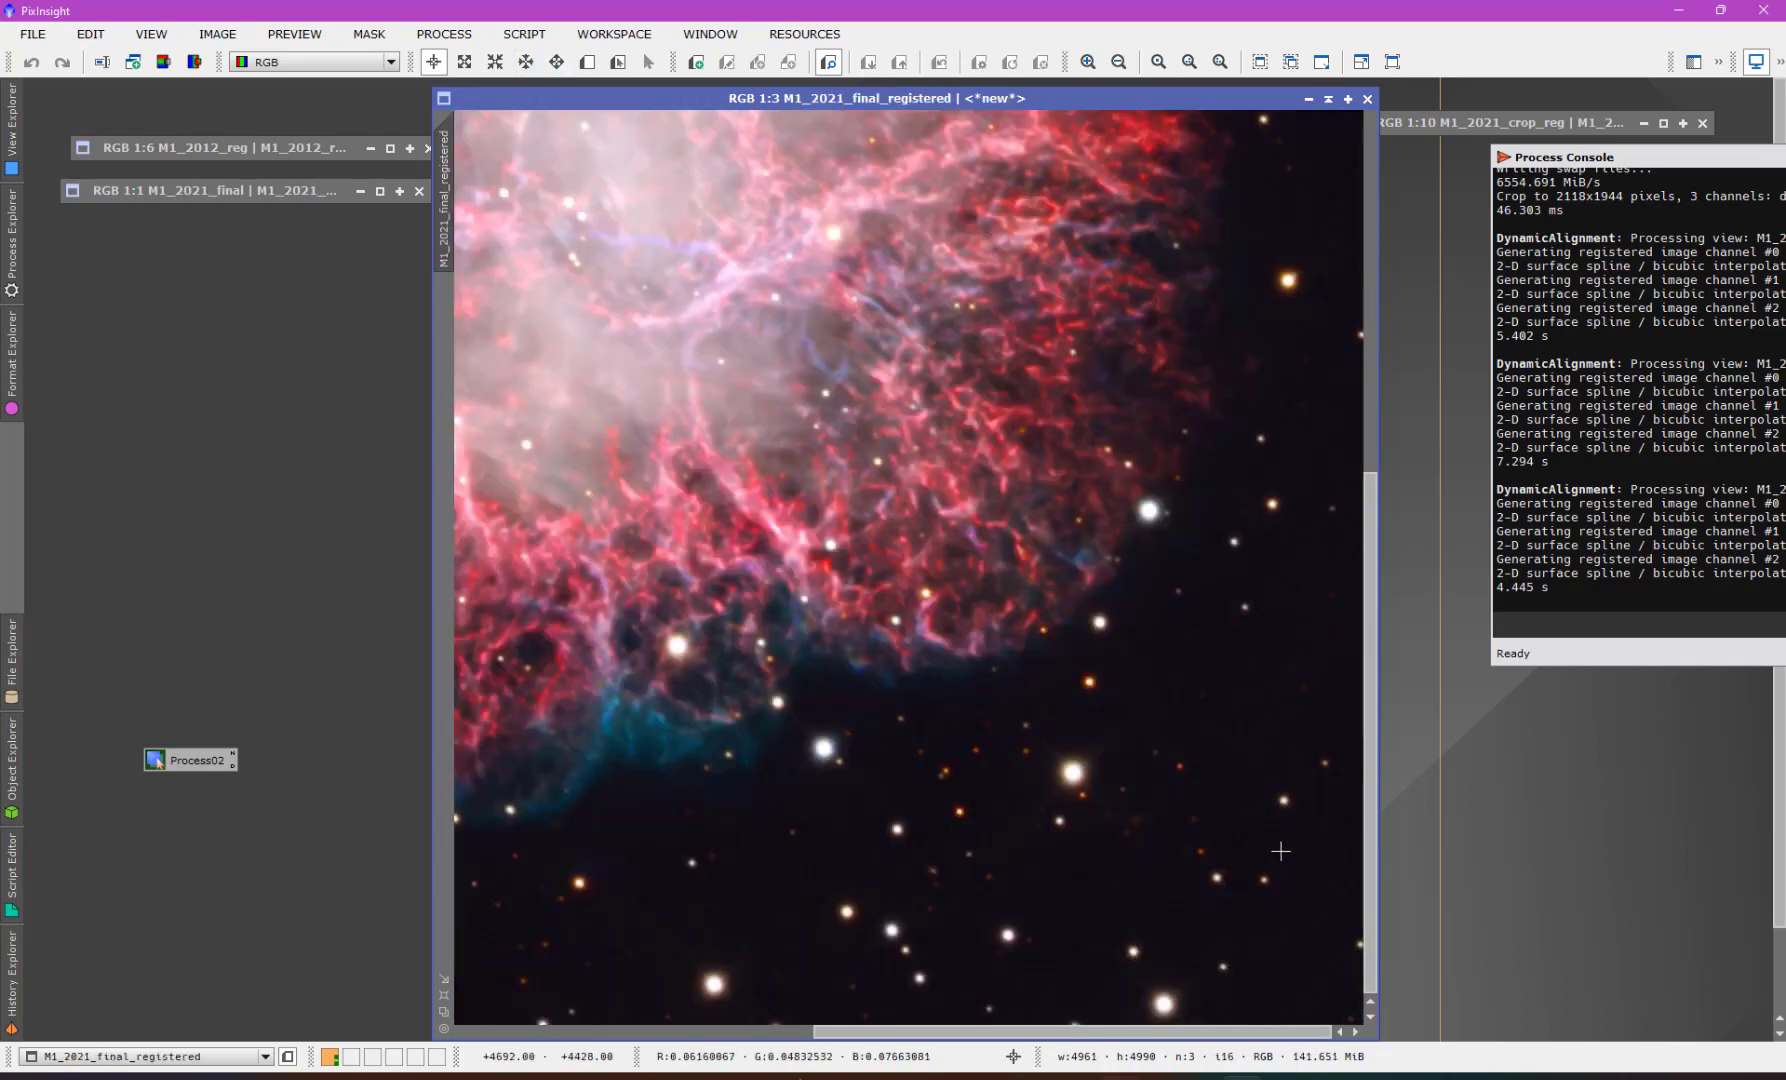
# - Zoom both images to 1:2 over the nebula's lower boundary and blink to compare stars
pyautogui.scroll(1, 1280, 855)
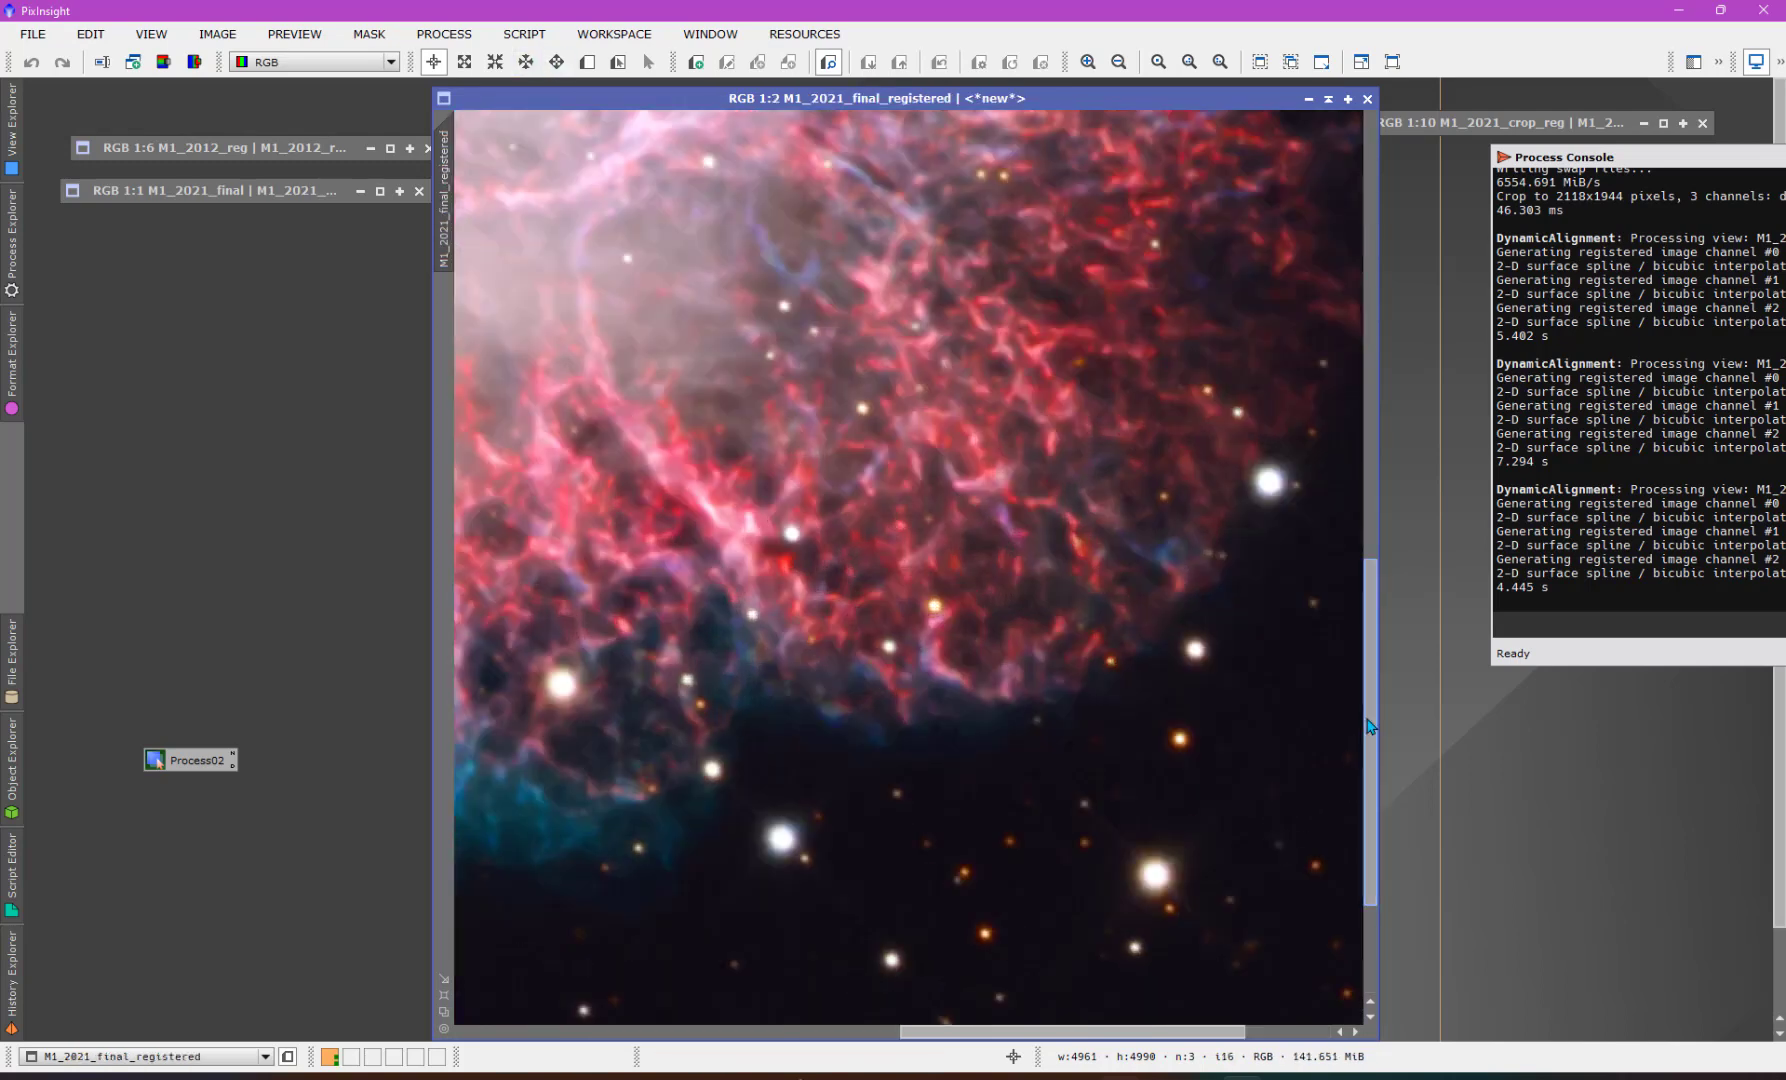
pyautogui.moveTo(520, 98)
pyautogui.mouseDown()
pyautogui.moveTo(603, 122)
pyautogui.moveTo(520, 103)
pyautogui.mouseUp()
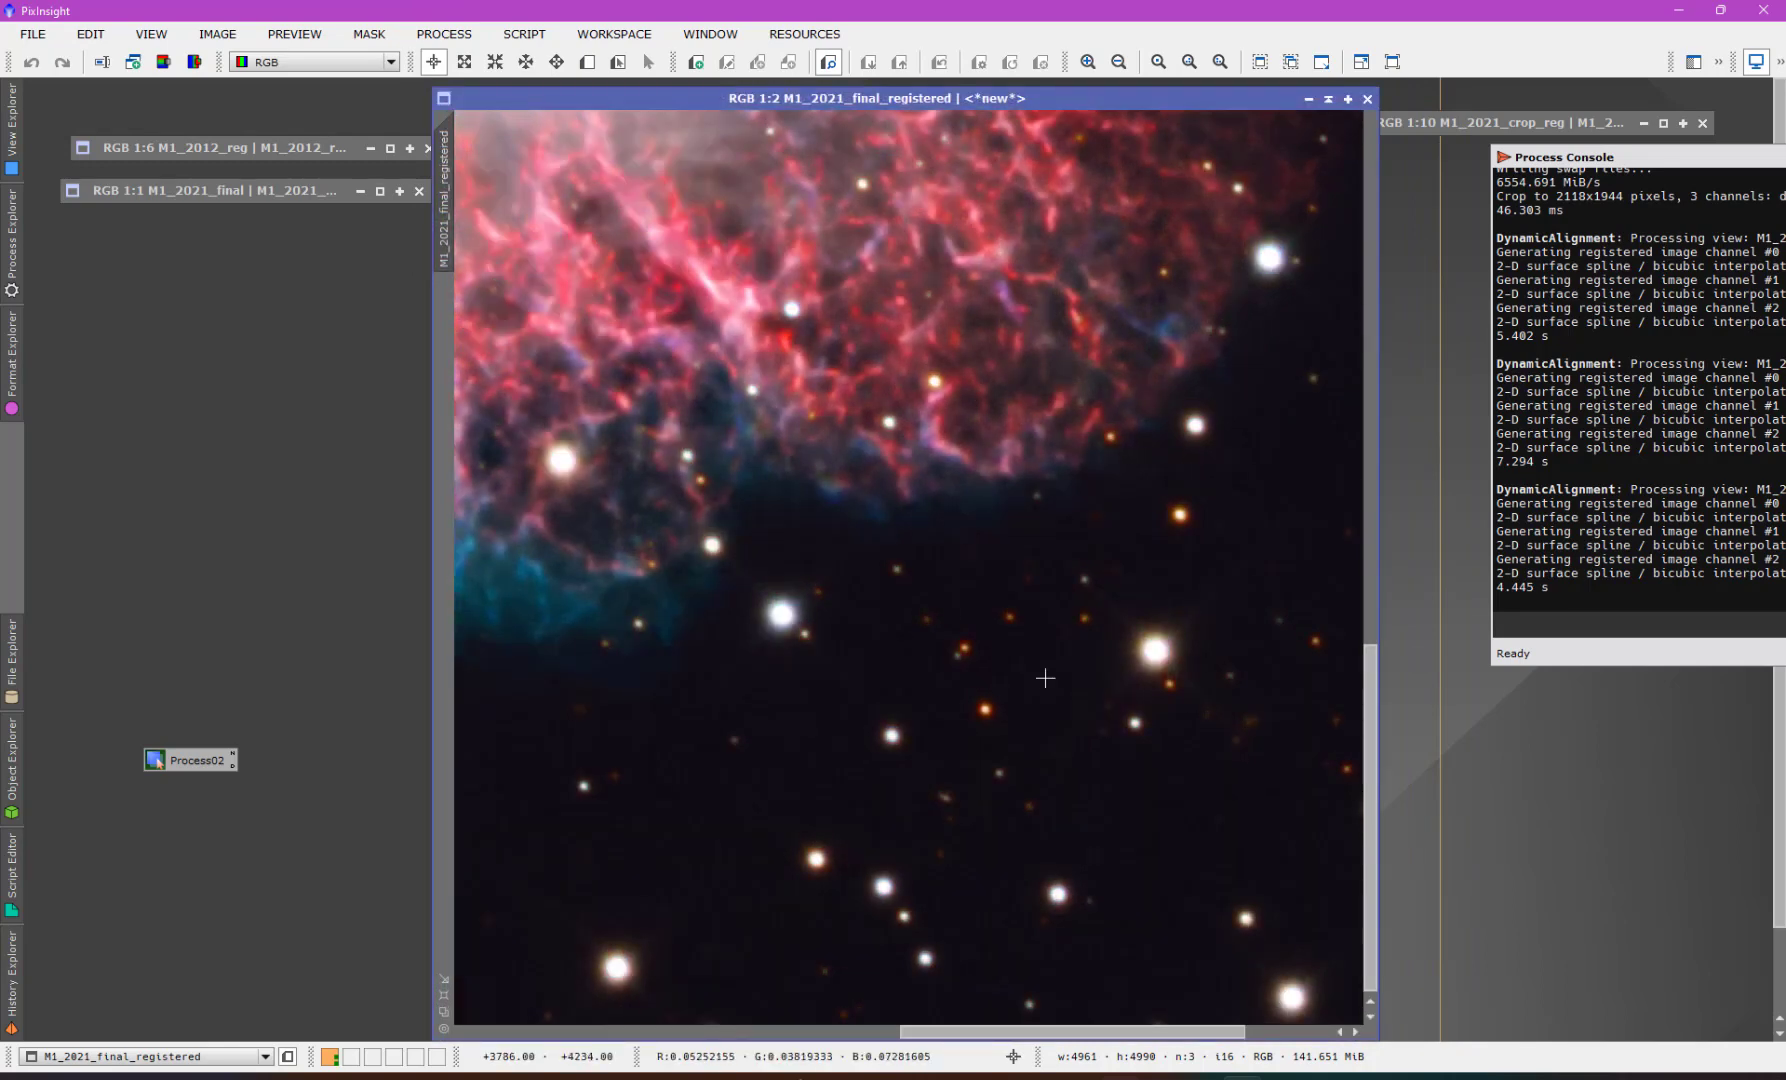
pyautogui.moveTo(1370, 700); pyautogui.dragTo(1370, 703)
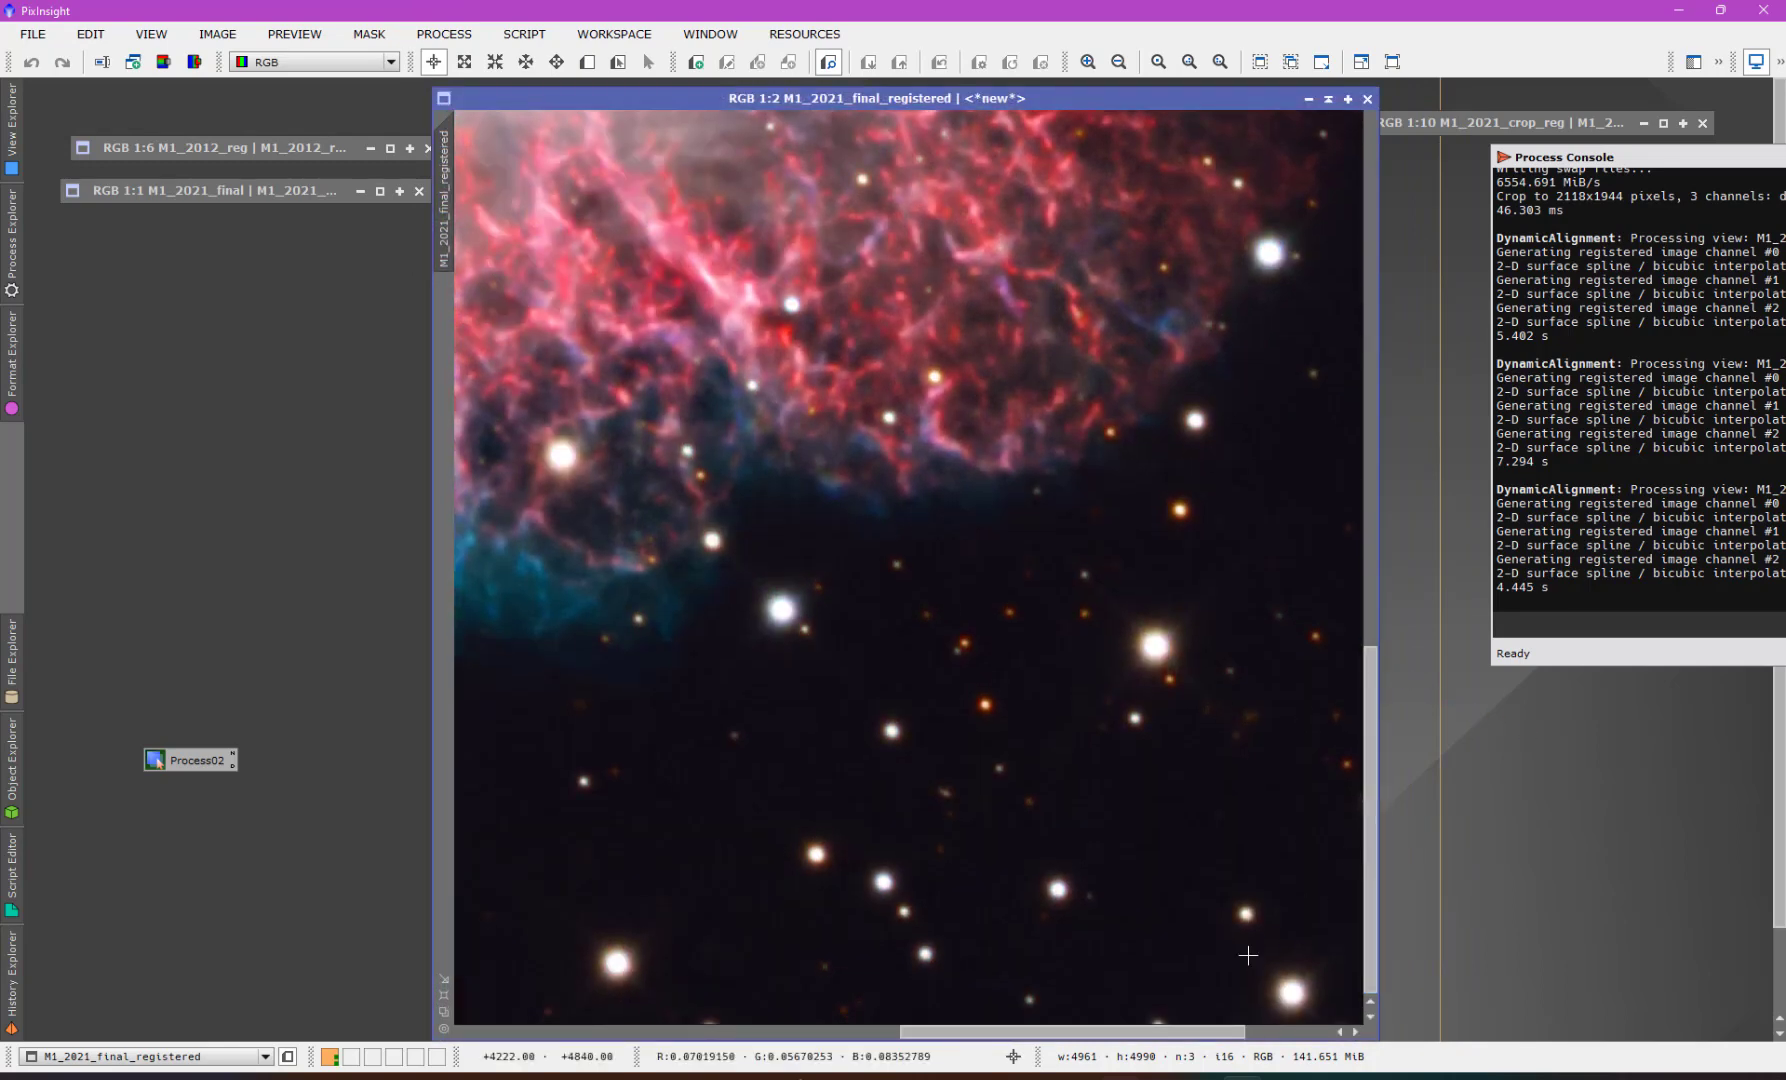
pyautogui.moveTo(1150, 1031); pyautogui.dragTo(1237, 1031)
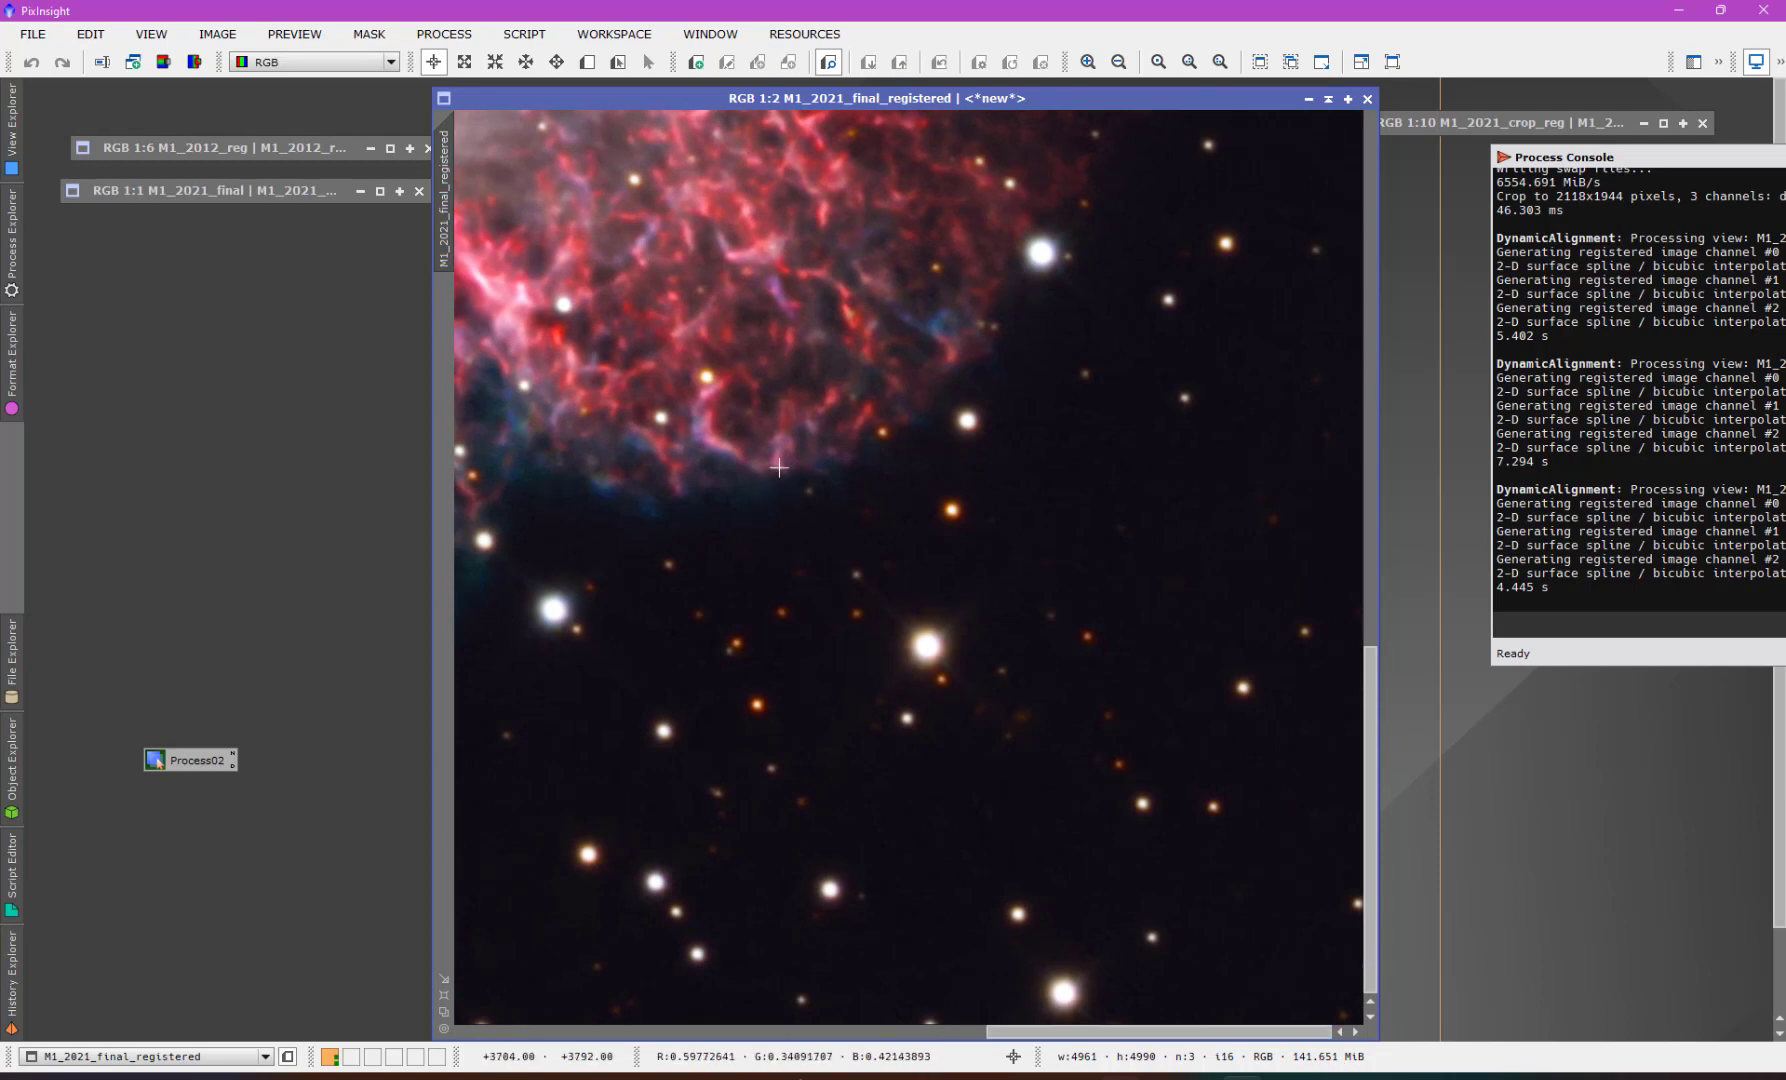
pyautogui.moveTo(512, 100)
pyautogui.mouseDown()
pyautogui.moveTo(556, 111)
pyautogui.moveTo(505, 103)
pyautogui.mouseUp()
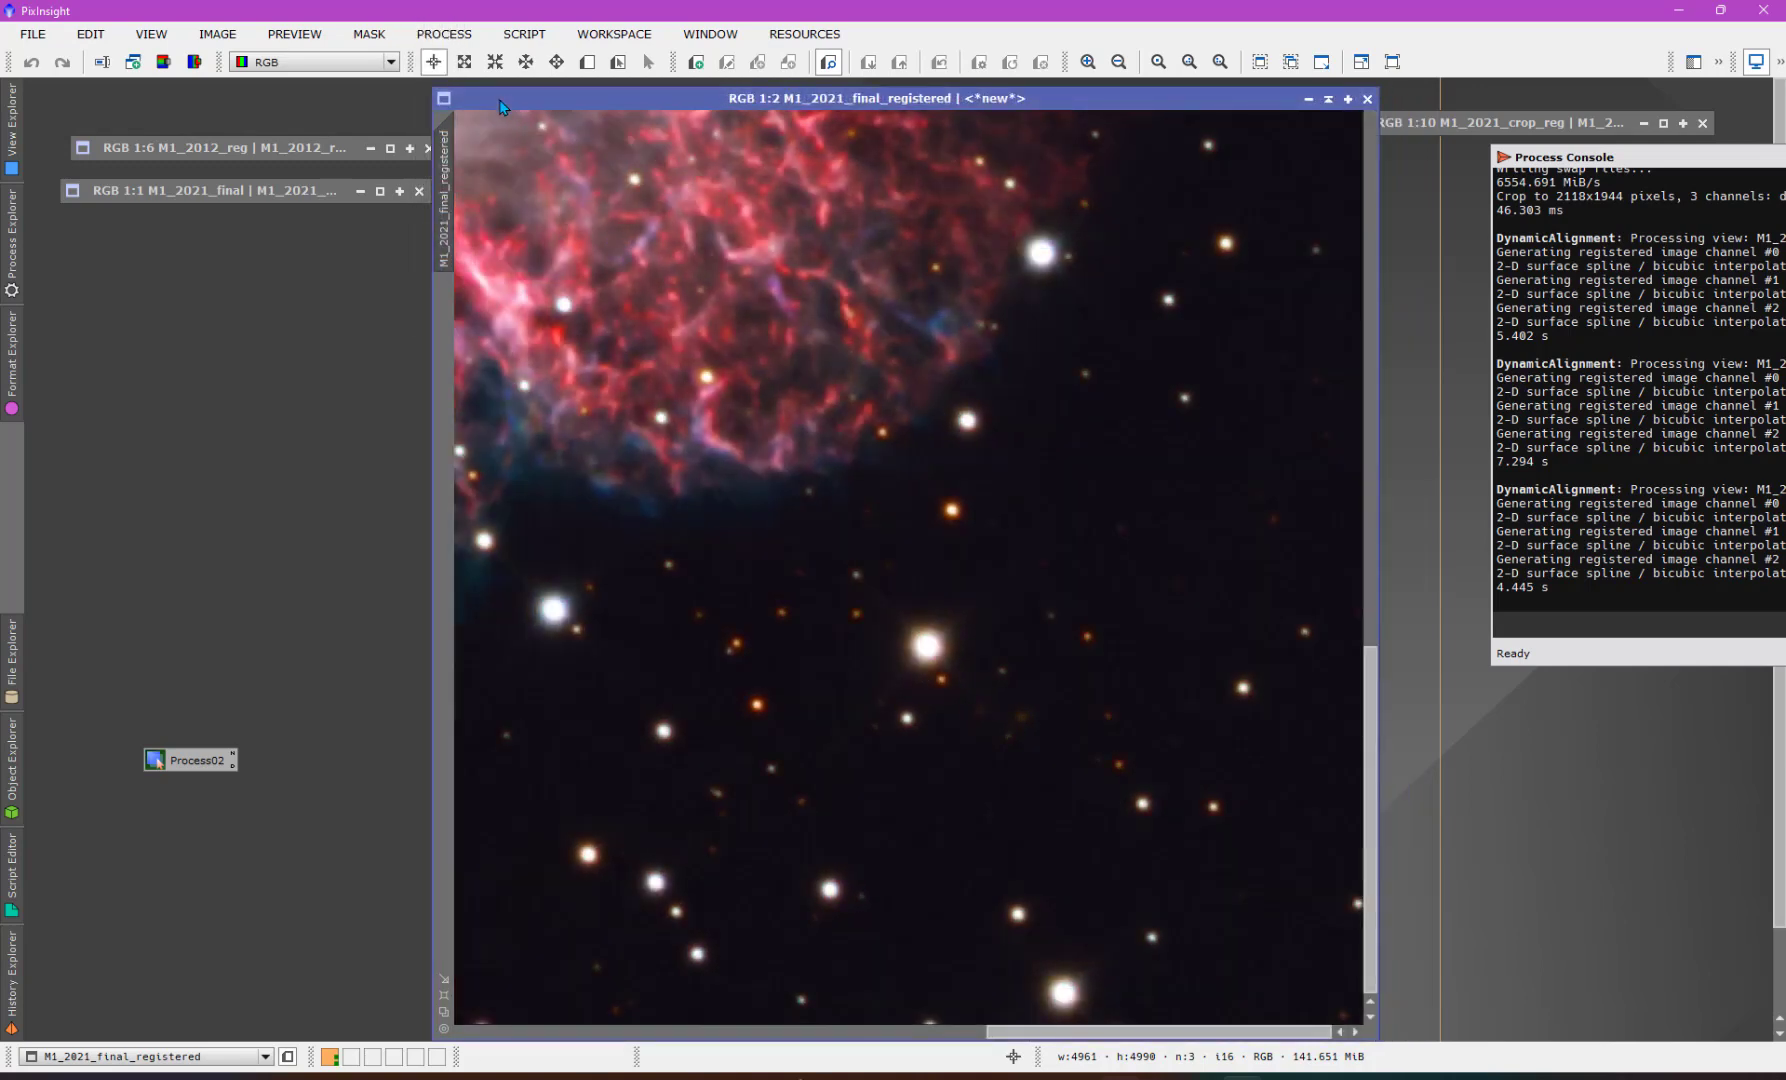
pyautogui.hotkey('ctrl', 'Tab')
pyautogui.hotkey('ctrl', 'Tab')
pyautogui.hotkey('ctrl', 'Tab')
pyautogui.hotkey('ctrl', 'Tab')
pyautogui.hotkey('ctrl', 'Tab')
pyautogui.hotkey('ctrl', 'Tab')
pyautogui.hotkey('ctrl', 'Tab')
pyautogui.hotkey('ctrl', 'Tab')
pyautogui.hotkey('ctrl', 'Tab')
pyautogui.hotkey('ctrl', 'Tab')
pyautogui.hotkey('ctrl', 'Tab')
pyautogui.hotkey('ctrl', 'Tab')
pyautogui.hotkey('ctrl', 'Tab')
pyautogui.hotkey('ctrl', 'Tab')
pyautogui.hotkey('ctrl', 'Tab')
pyautogui.hotkey('ctrl', 'Tab')
pyautogui.hotkey('ctrl', 'Tab')
pyautogui.hotkey('ctrl', 'Tab')
pyautogui.hotkey('ctrl', 'Tab')
pyautogui.hotkey('ctrl', 'Tab')
pyautogui.hotkey('ctrl', 'Tab')
pyautogui.hotkey('ctrl', 'Tab')
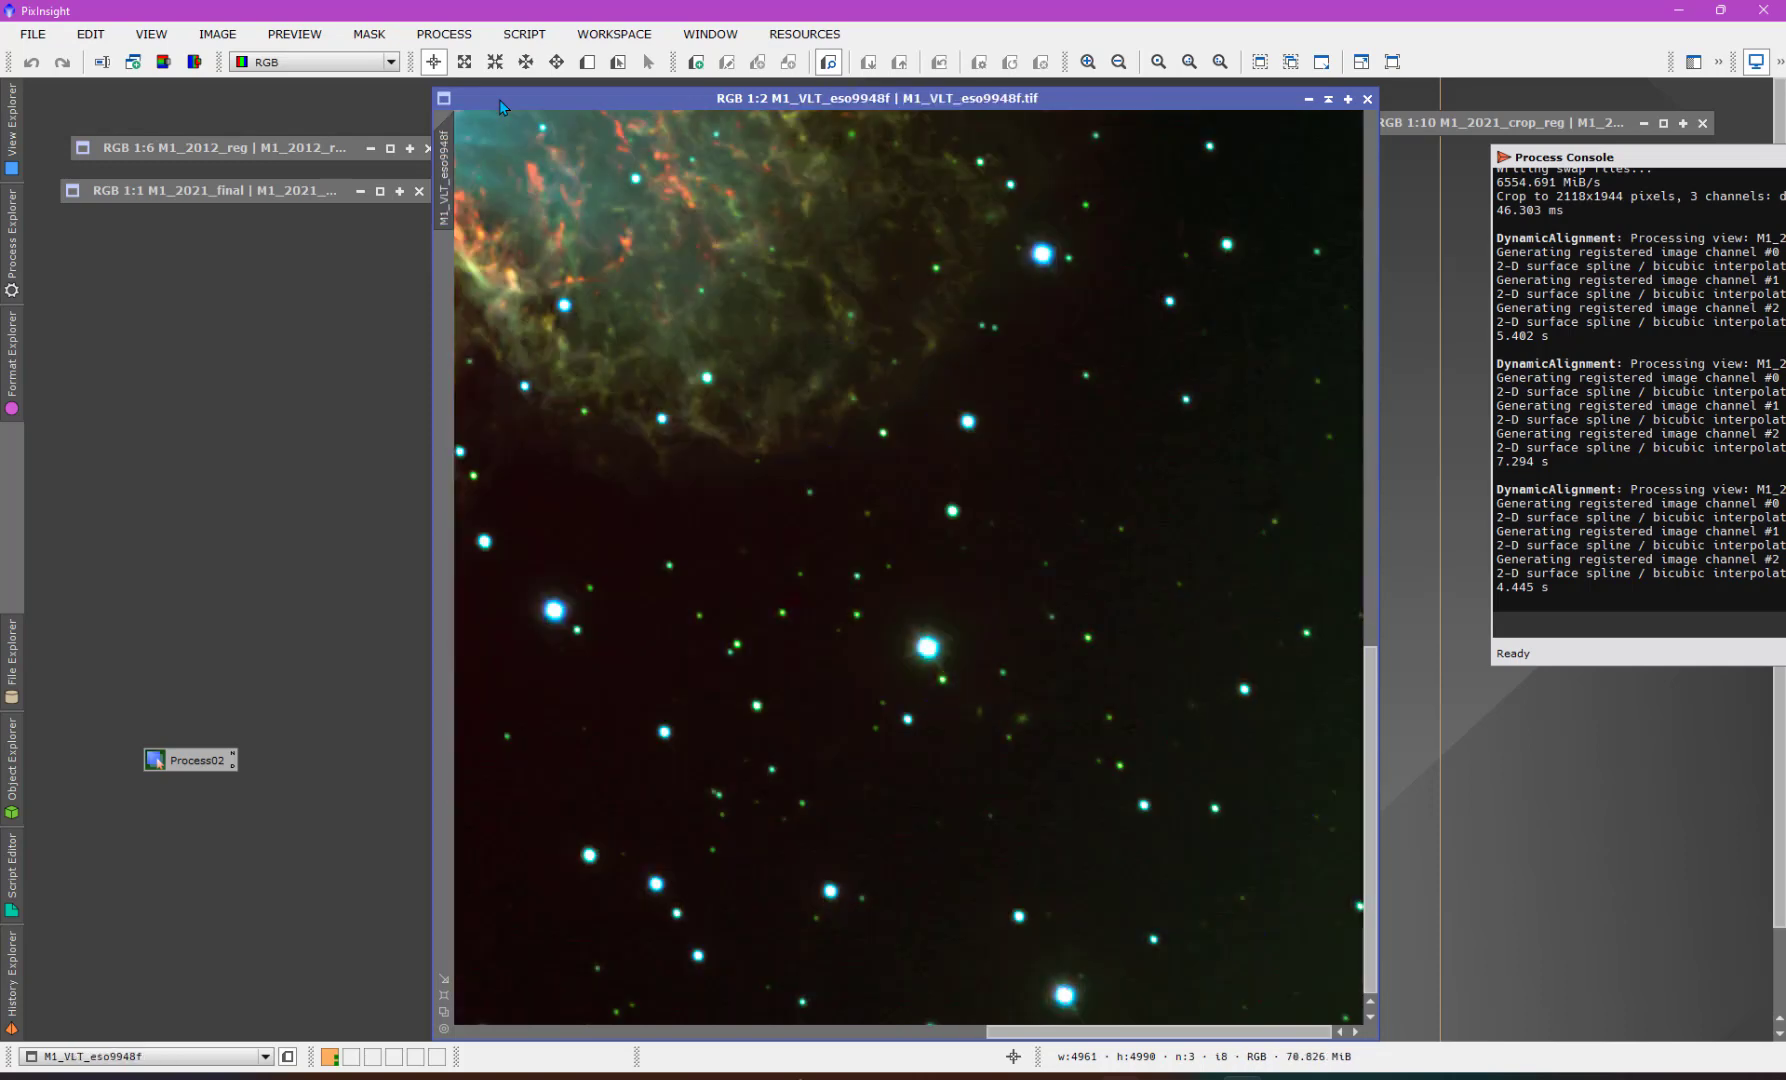
pyautogui.hotkey('ctrl', 'Tab')
pyautogui.hotkey('ctrl', 'Tab')
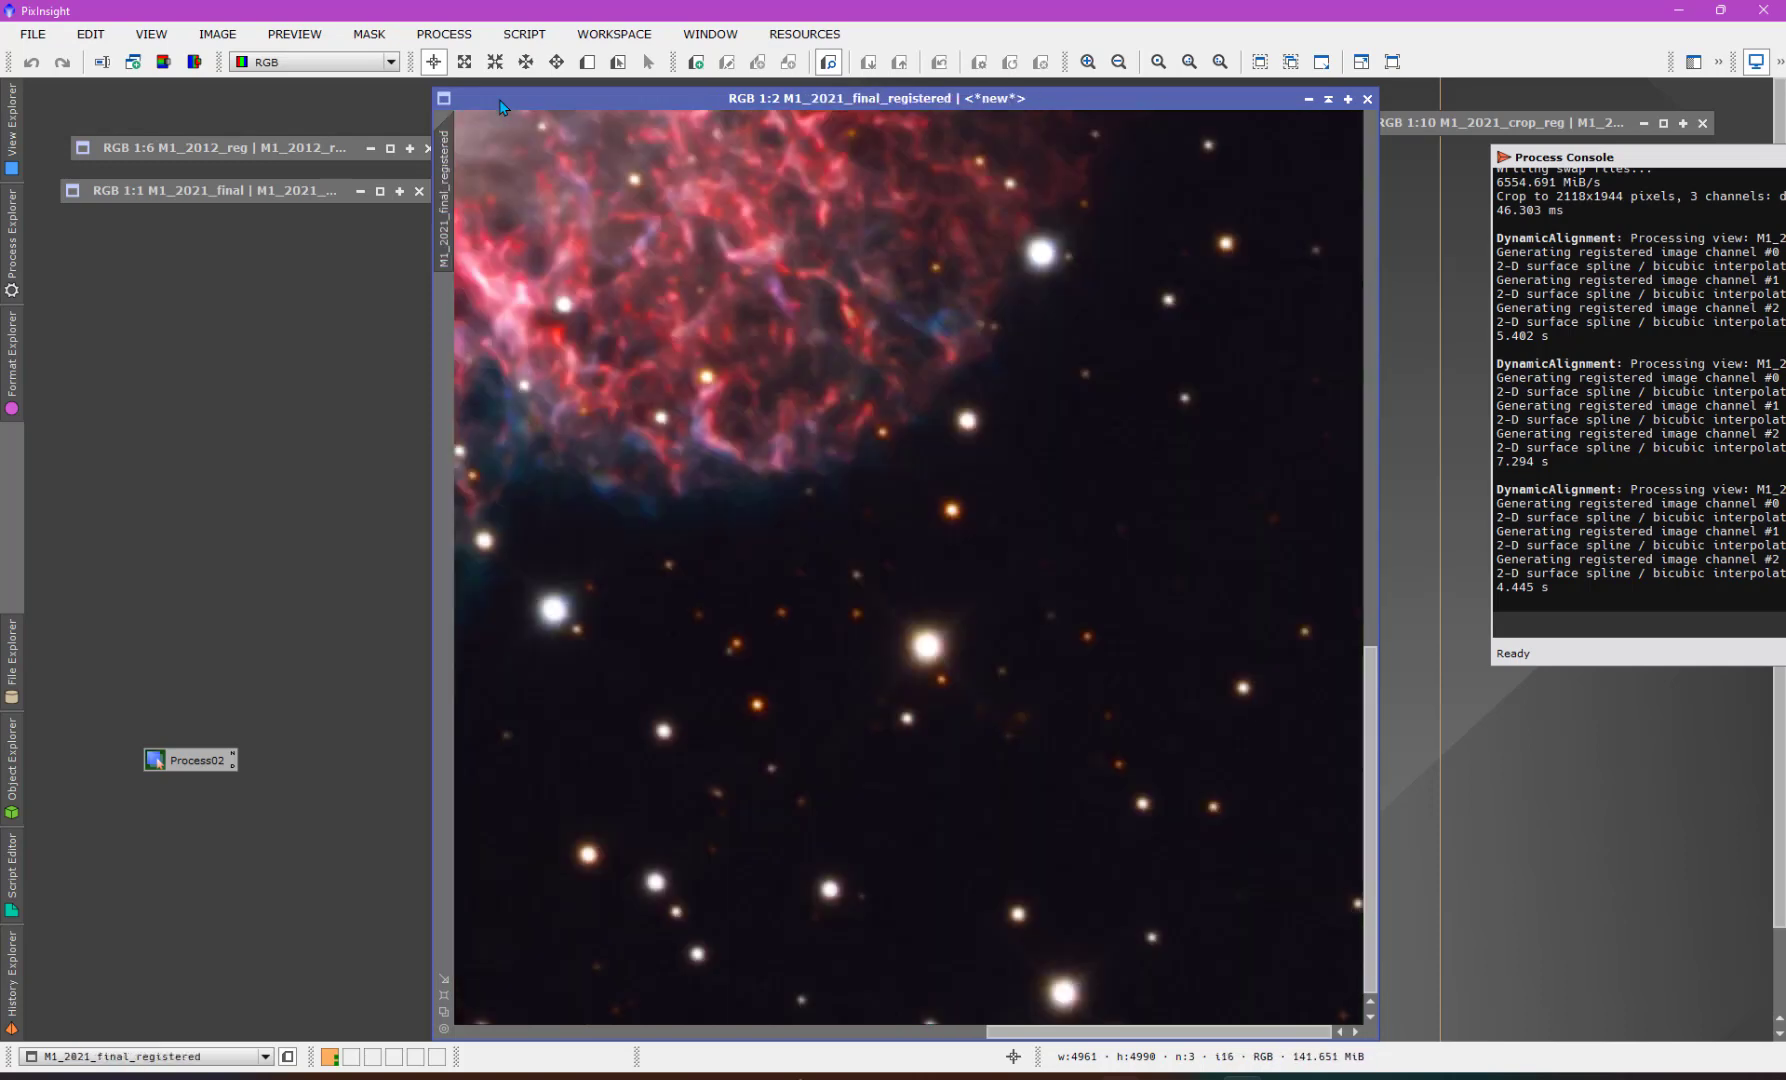
pyautogui.moveTo(1005, 1035); pyautogui.dragTo(470, 1033)
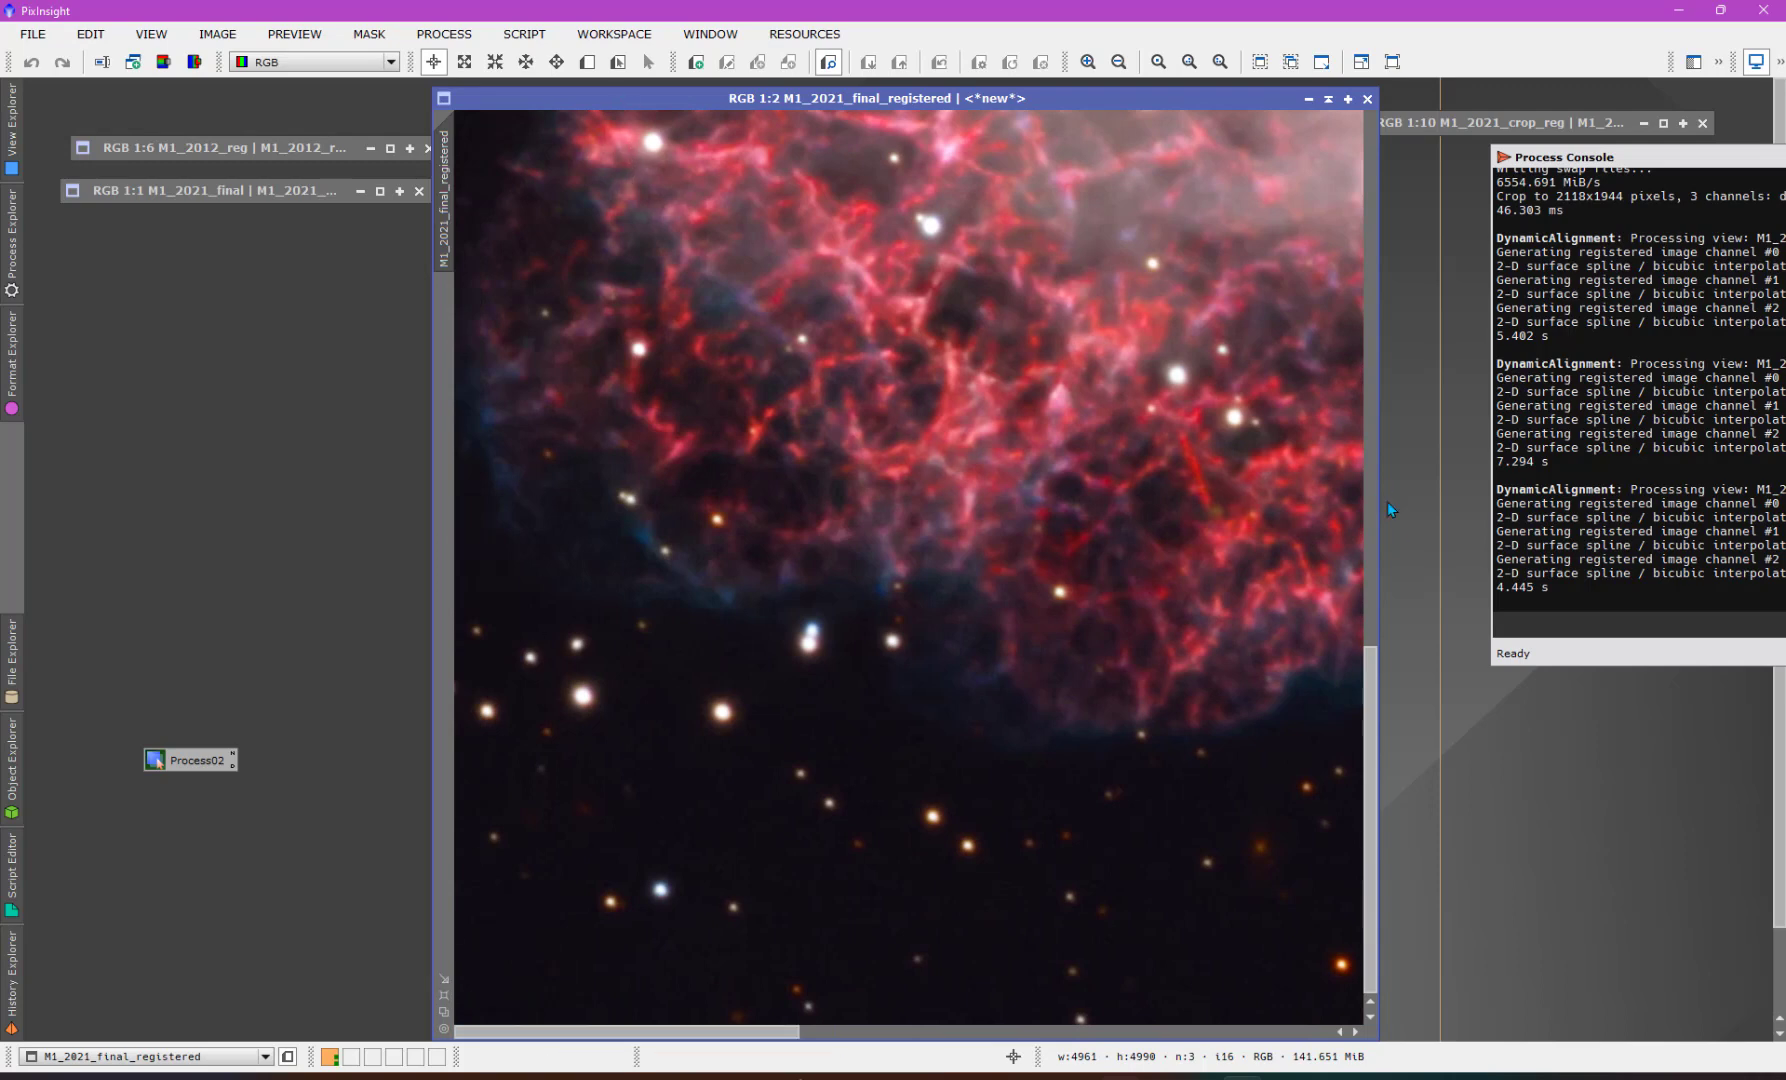
# - Pan both images to the nebula's left edge at 1:2 and blink the VLT and registered views
pyautogui.moveTo(1370, 680); pyautogui.dragTo(1379, 287)
pyautogui.moveTo(608, 100); pyautogui.dragTo(778, 124)
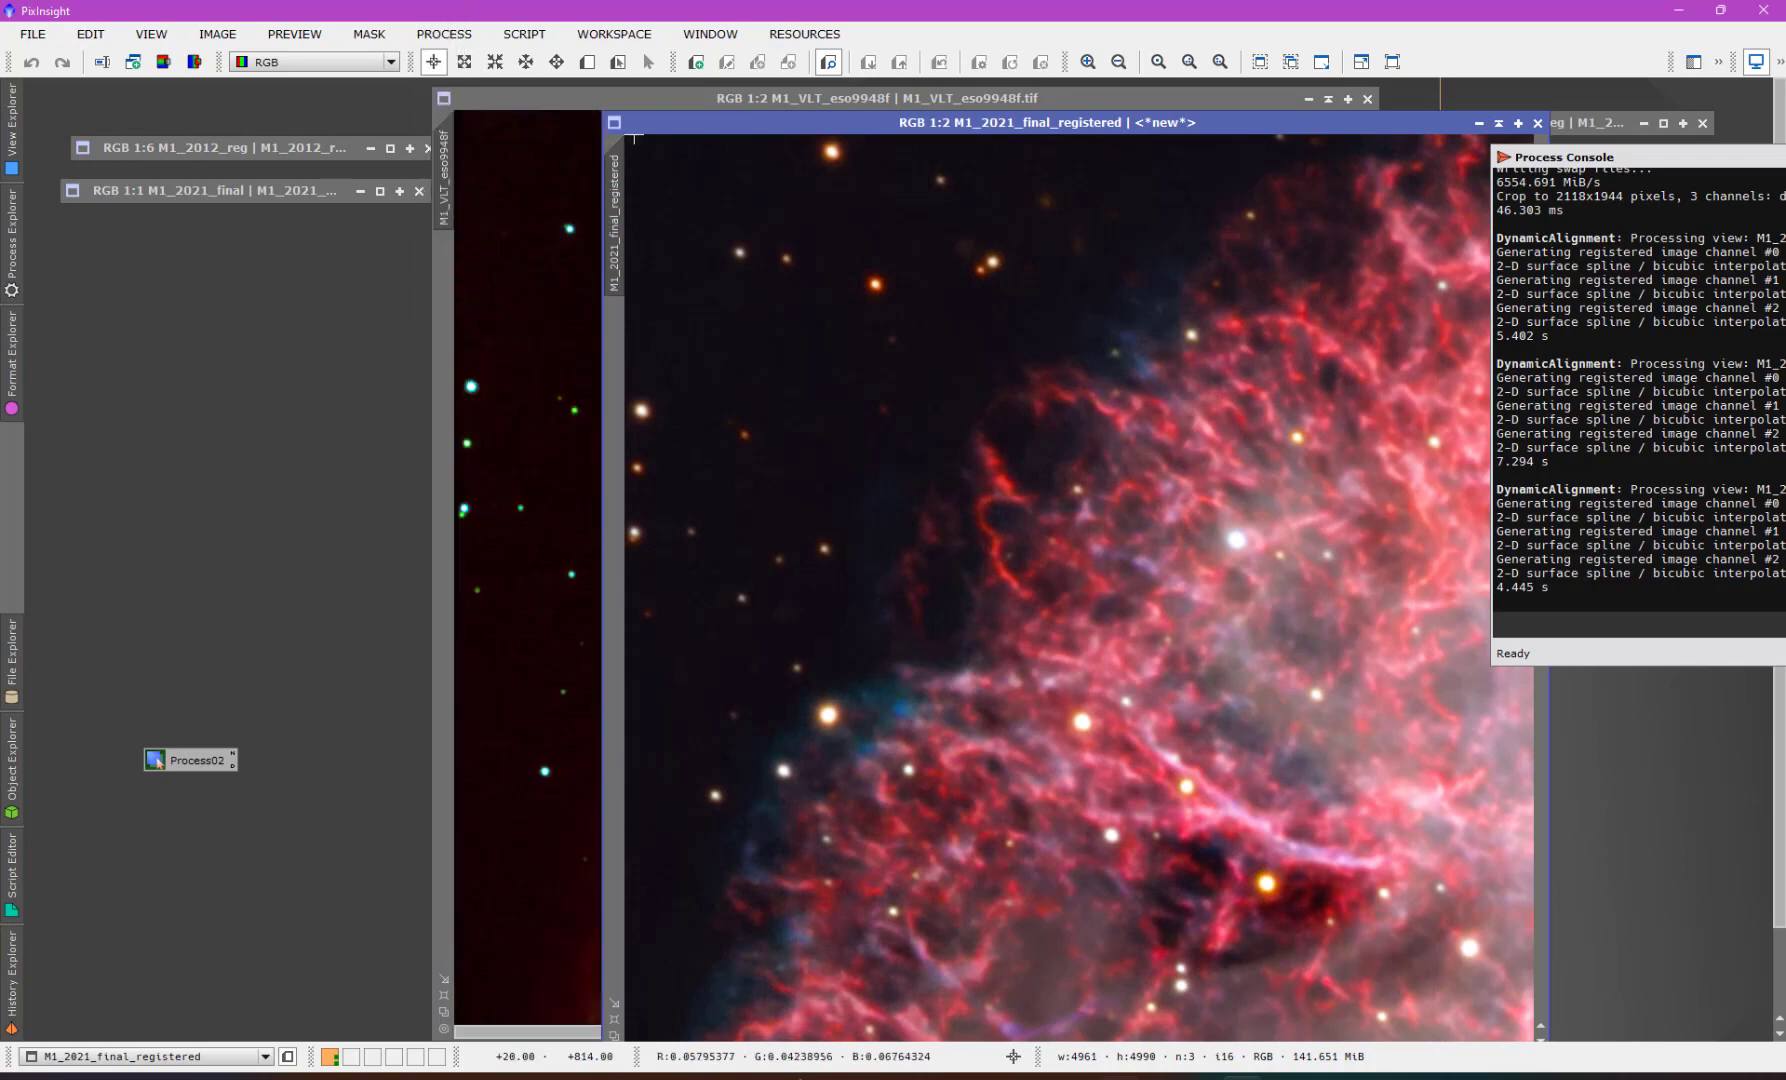
pyautogui.moveTo(662, 124); pyautogui.dragTo(497, 108)
pyautogui.hotkey('ctrl', 'Tab')
pyautogui.hotkey('ctrl', 'Tab')
pyautogui.hotkey('ctrl', 'Tab')
pyautogui.hotkey('ctrl', 'Tab')
pyautogui.hotkey('ctrl', 'Tab')
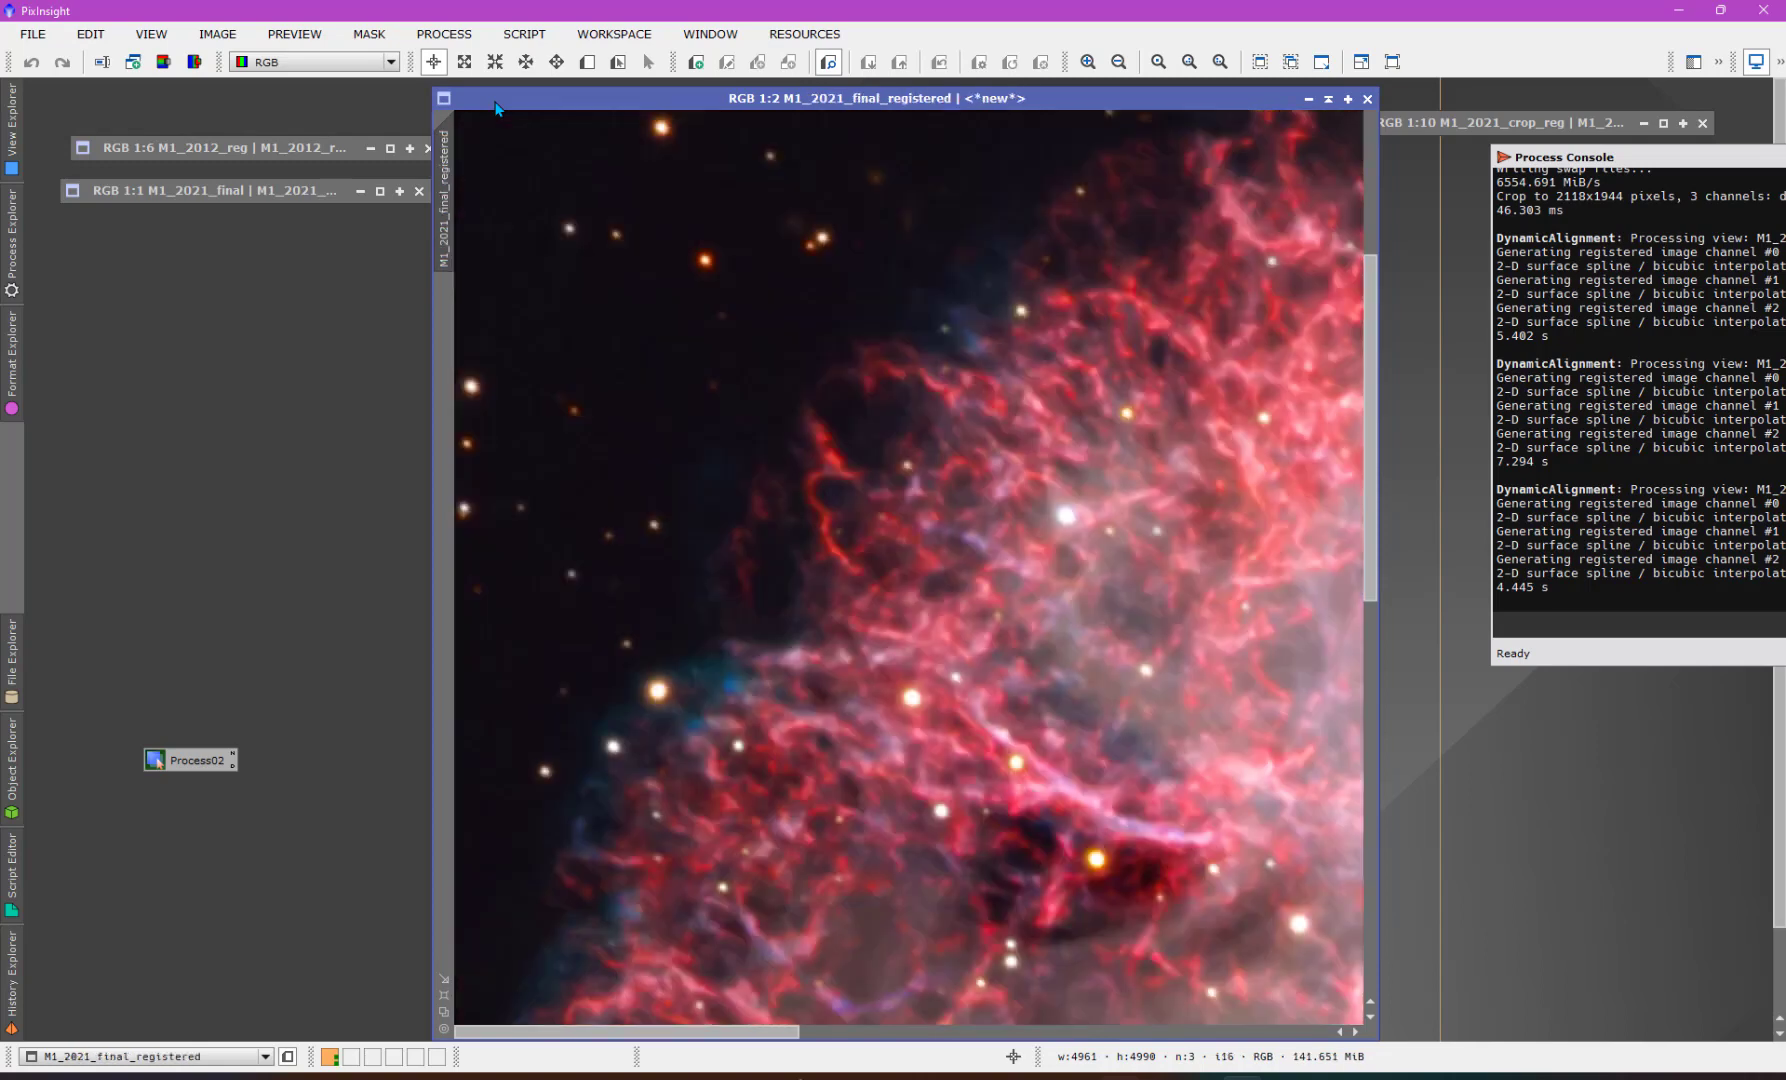
pyautogui.hotkey('ctrl', 'Tab')
pyautogui.hotkey('ctrl', 'Tab')
pyautogui.hotkey('ctrl', 'Tab')
pyautogui.hotkey('ctrl', 'Tab')
pyautogui.hotkey('ctrl', 'Tab')
pyautogui.hotkey('ctrl', 'Tab')
pyautogui.hotkey('ctrl', 'Tab')
pyautogui.hotkey('ctrl', 'Tab')
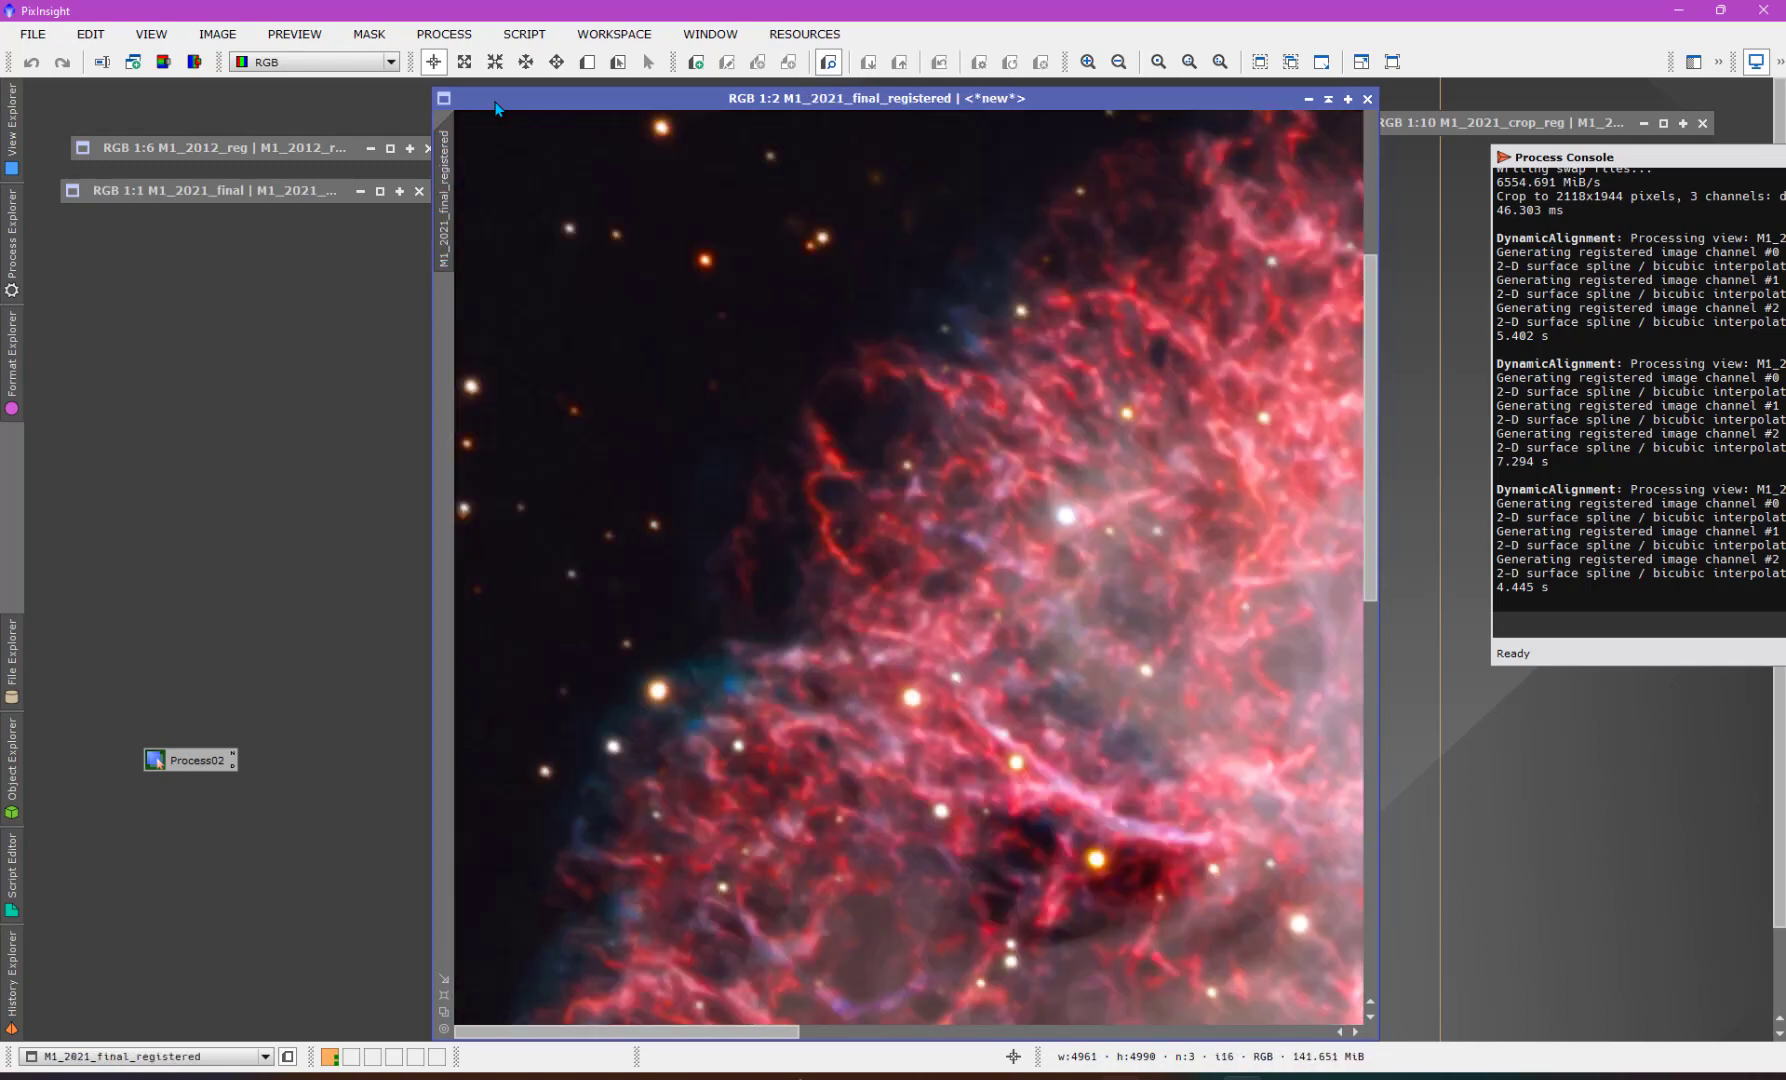